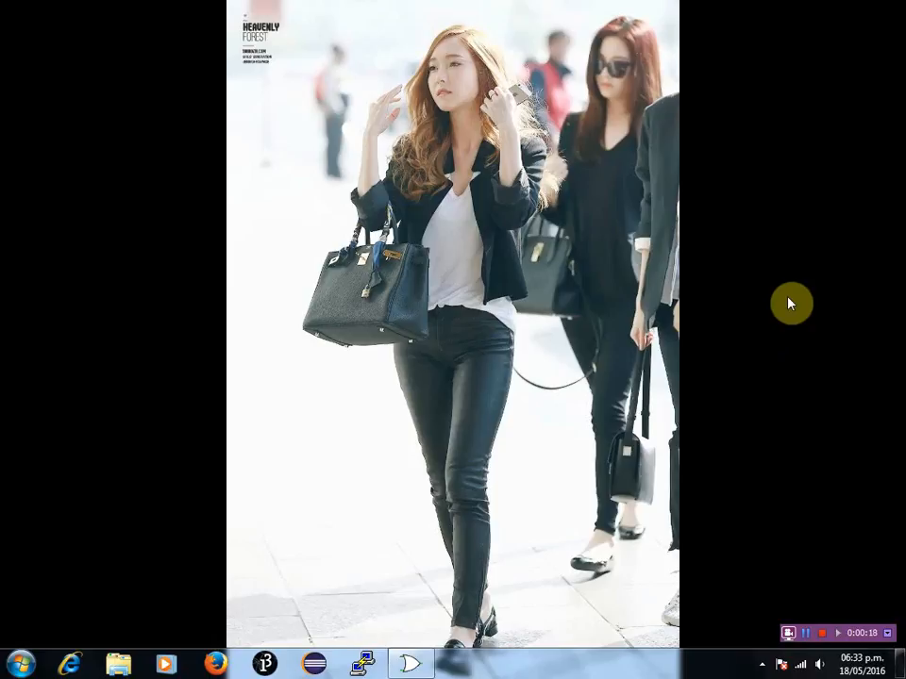
Step: Switch to Logisim and check the program's version information
click(409, 660)
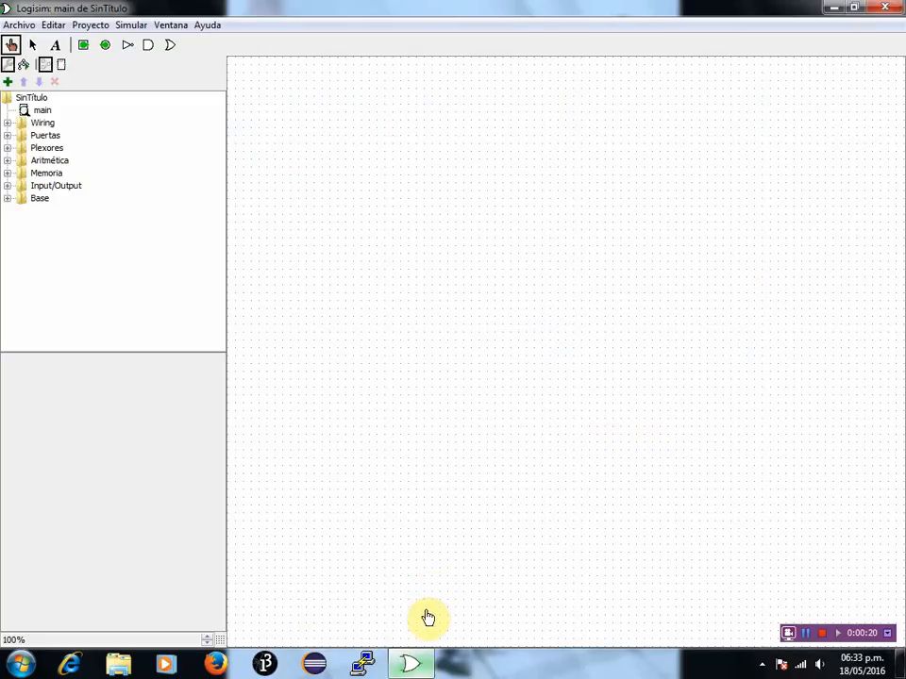
click(207, 28)
click(230, 105)
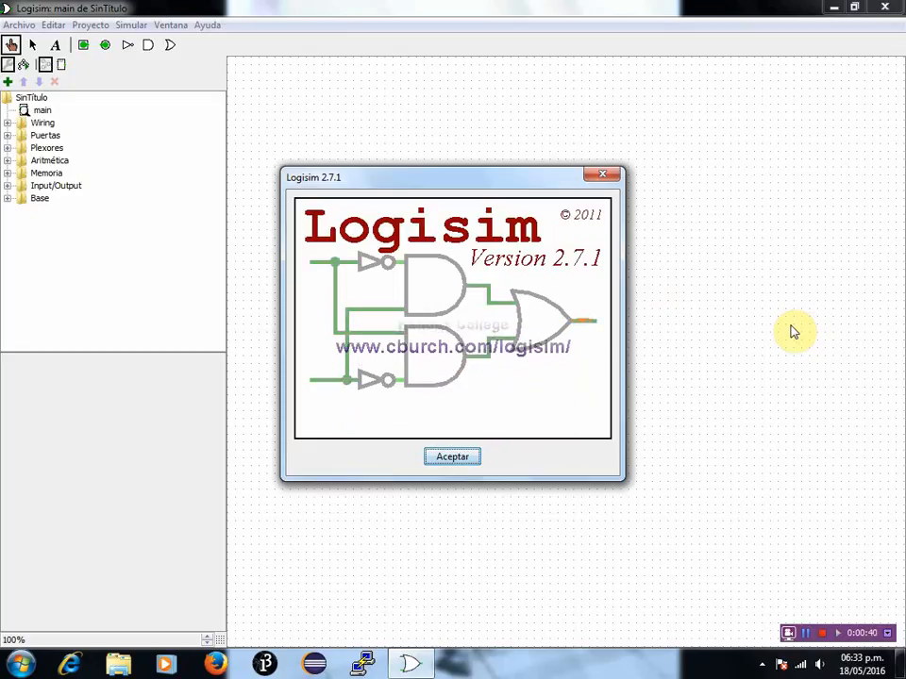
click(452, 458)
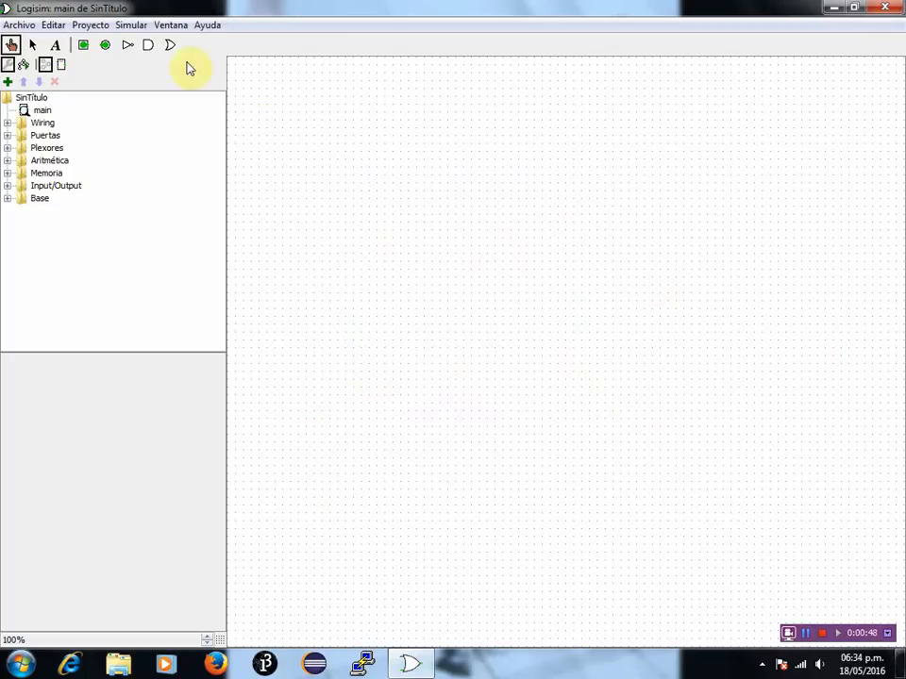
Step: Open the combinational analysis window, centre it over the canvas and look through its outputs, table, expression and minimized views
click(91, 29)
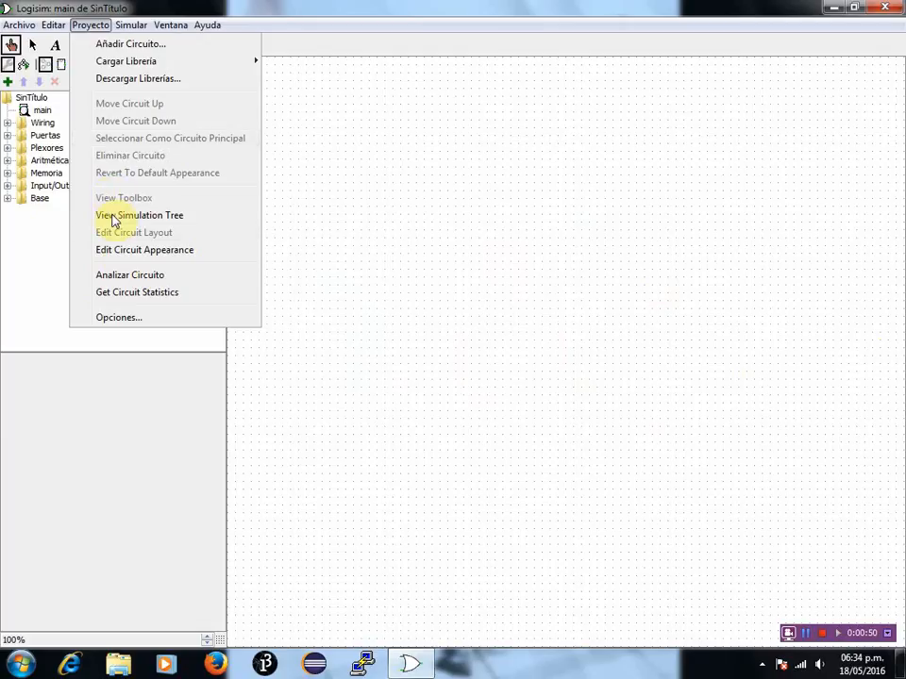
click(236, 276)
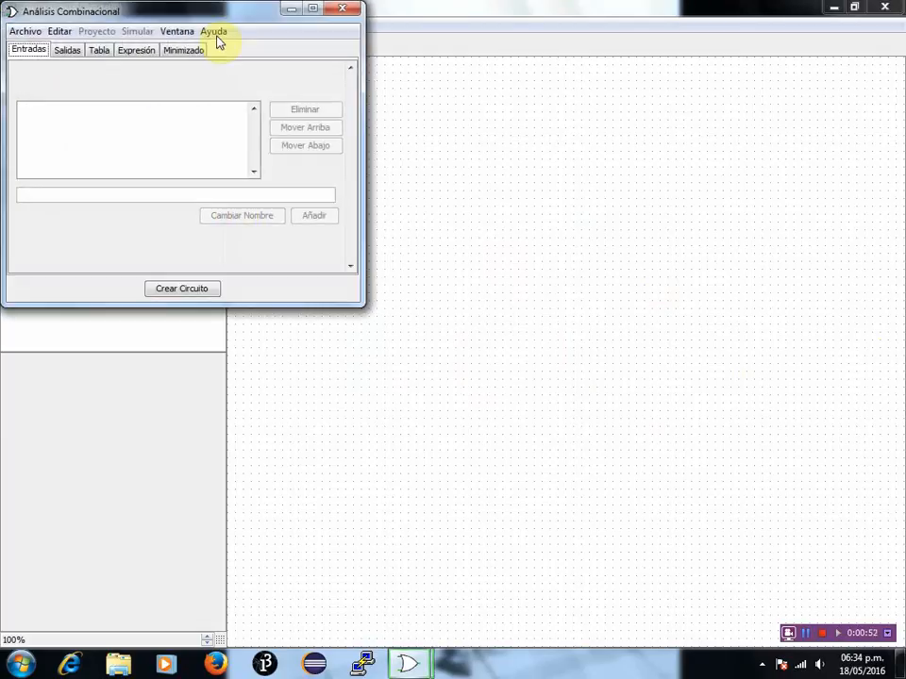
drag(230, 19, 569, 186)
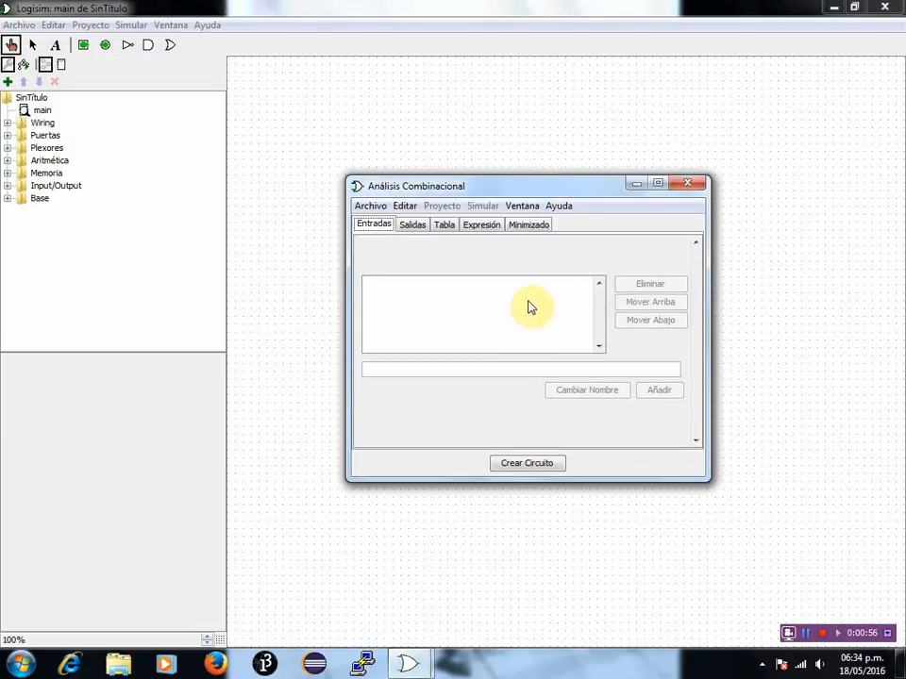
click(412, 226)
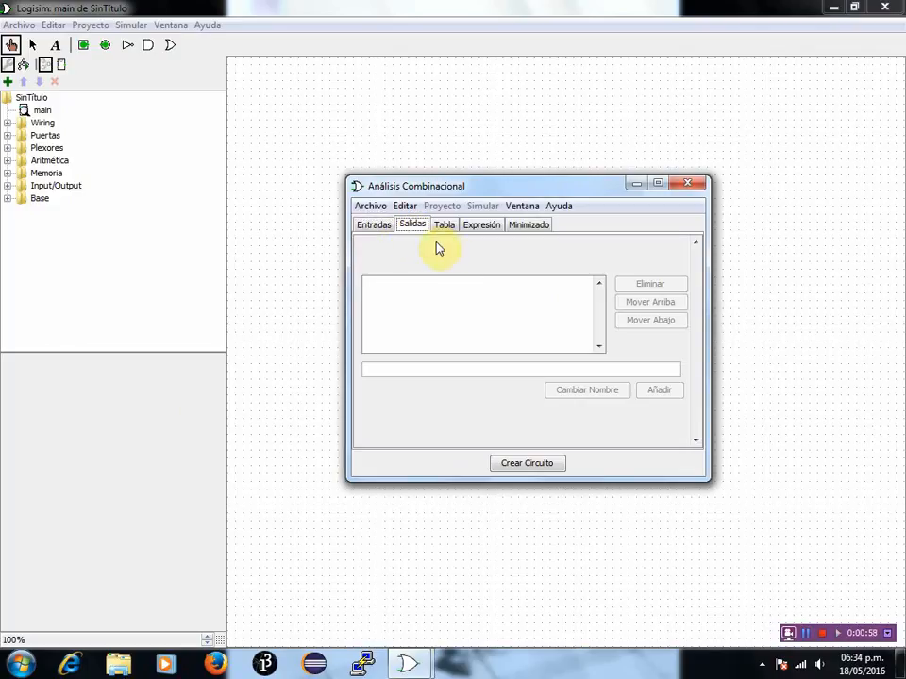
click(445, 227)
click(486, 229)
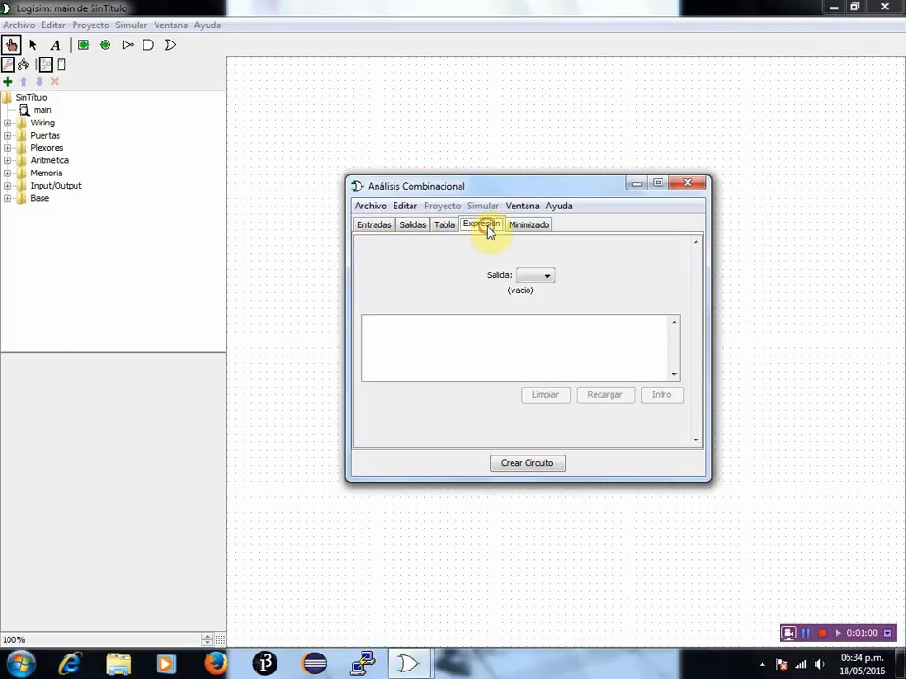
click(537, 226)
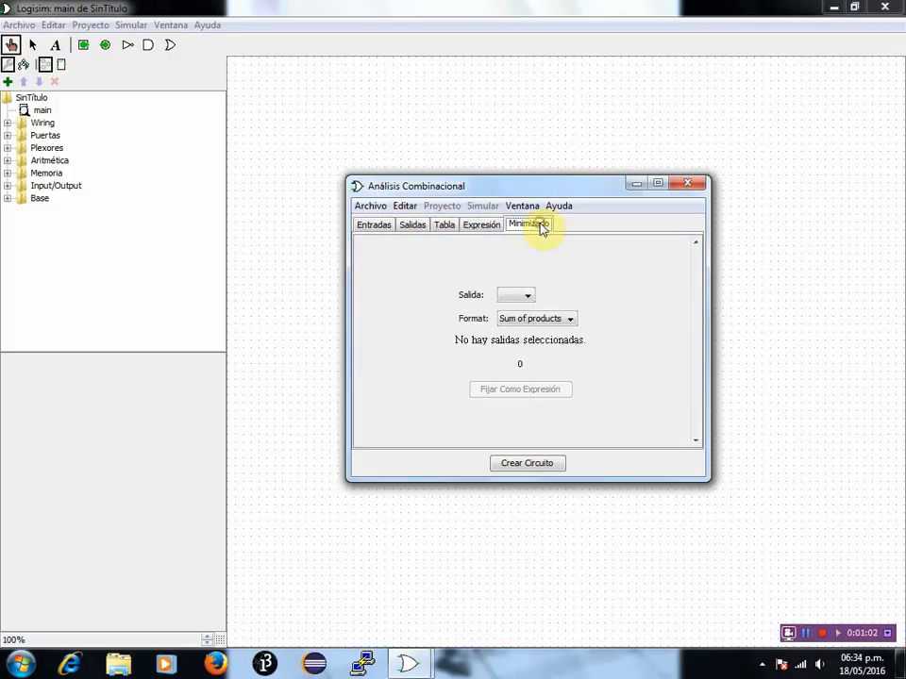
Step: Add two input variables named x and y to the combinational analysis
click(382, 228)
click(442, 368)
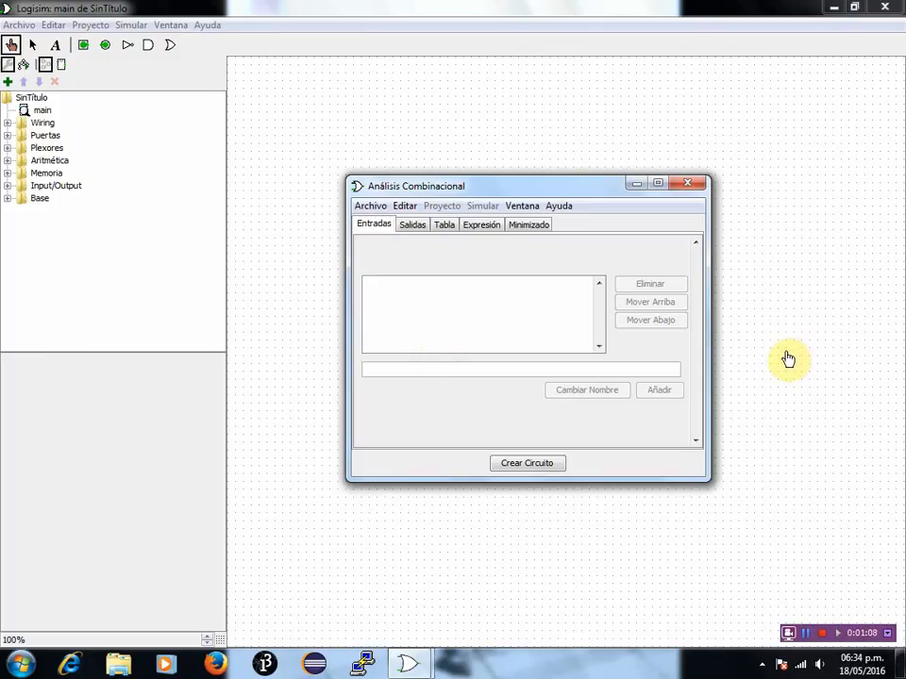
text(x)
click(670, 392)
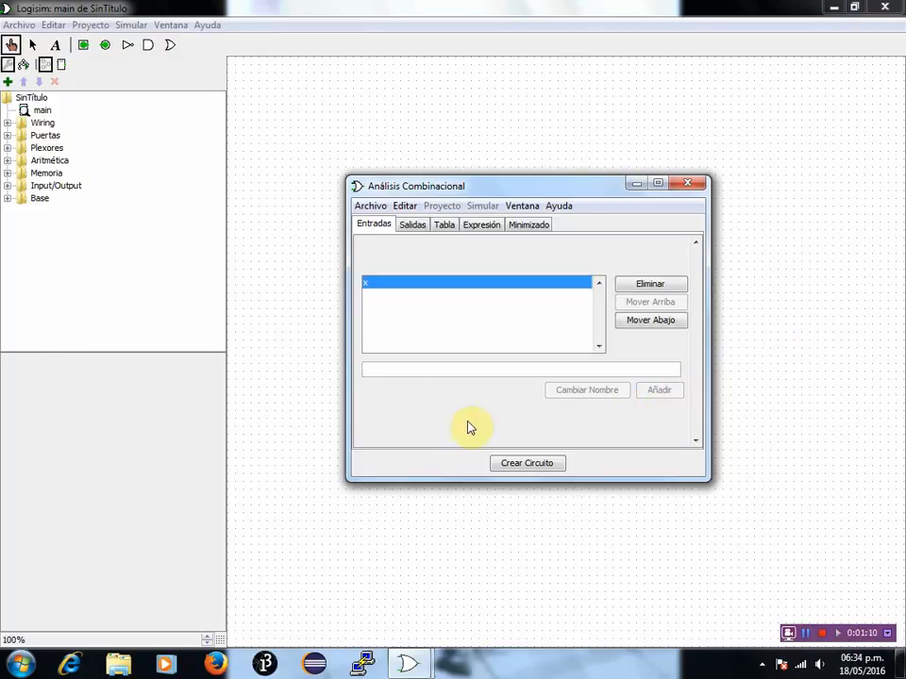
text(y)
click(663, 388)
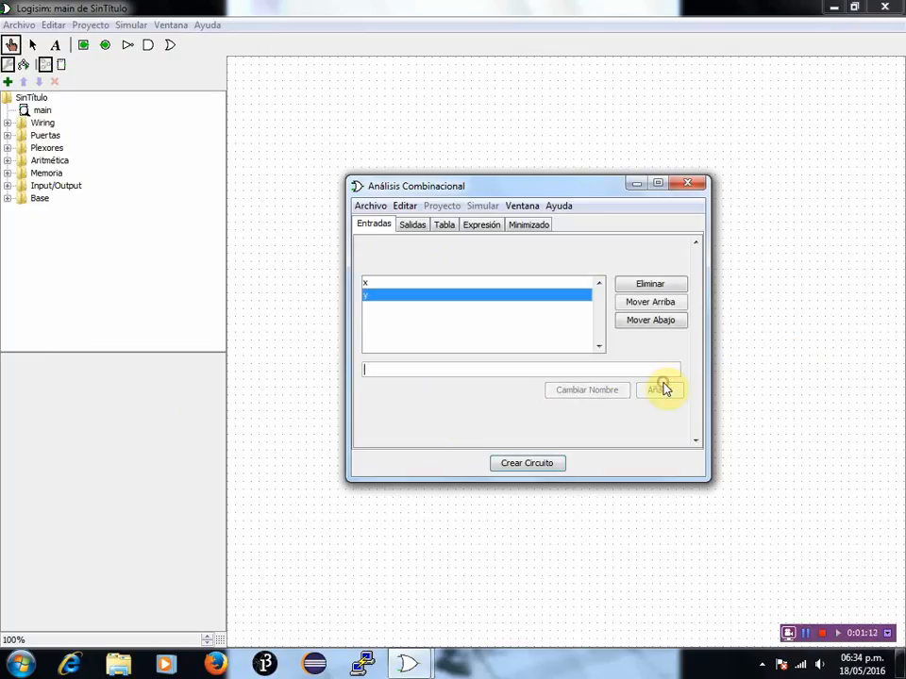
Step: Add an output variable named s to the combinational analysis
click(413, 225)
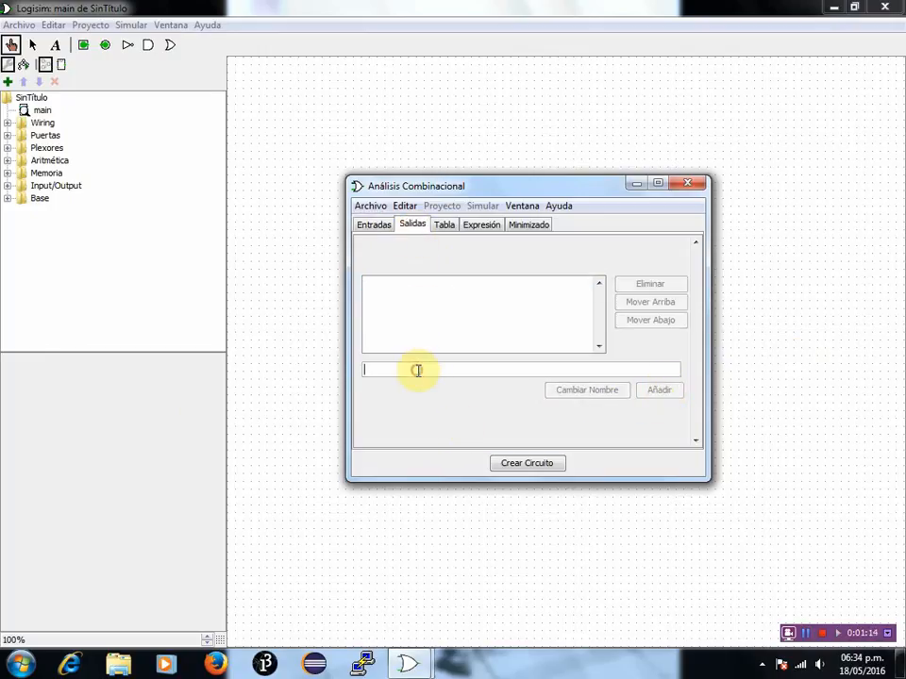
click(418, 369)
text(s)
click(667, 389)
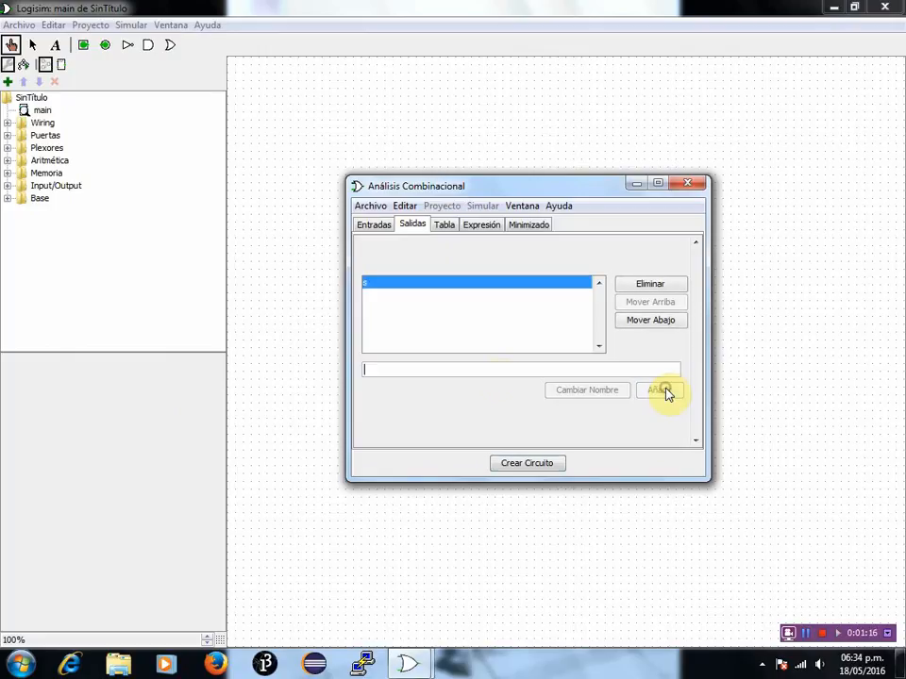
Step: Fill in the truth table so s is 0 for inputs 00, 01 and 10, and 1 for 11
click(447, 228)
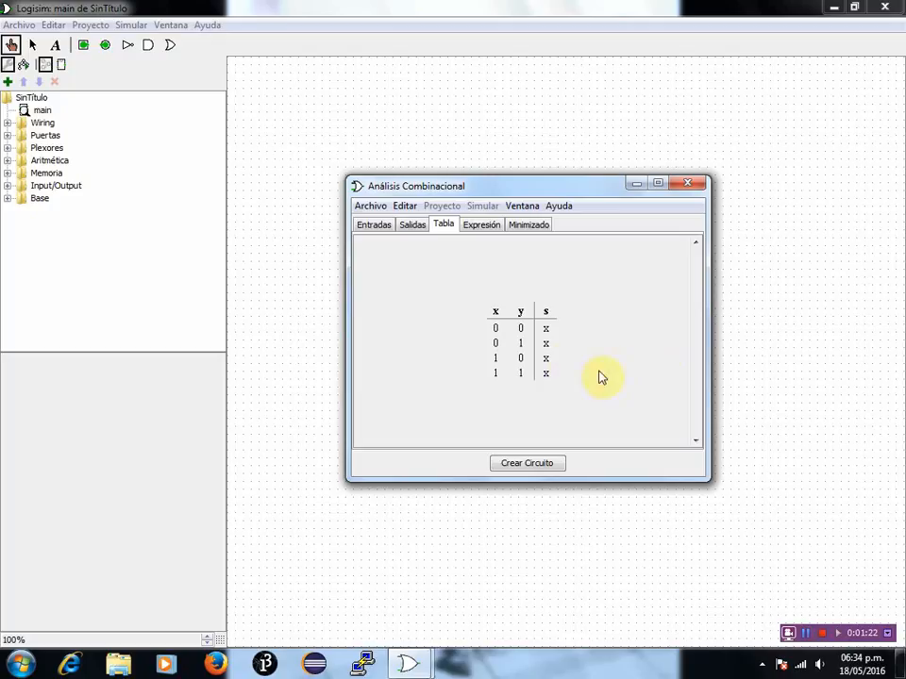
click(546, 332)
click(546, 343)
click(546, 358)
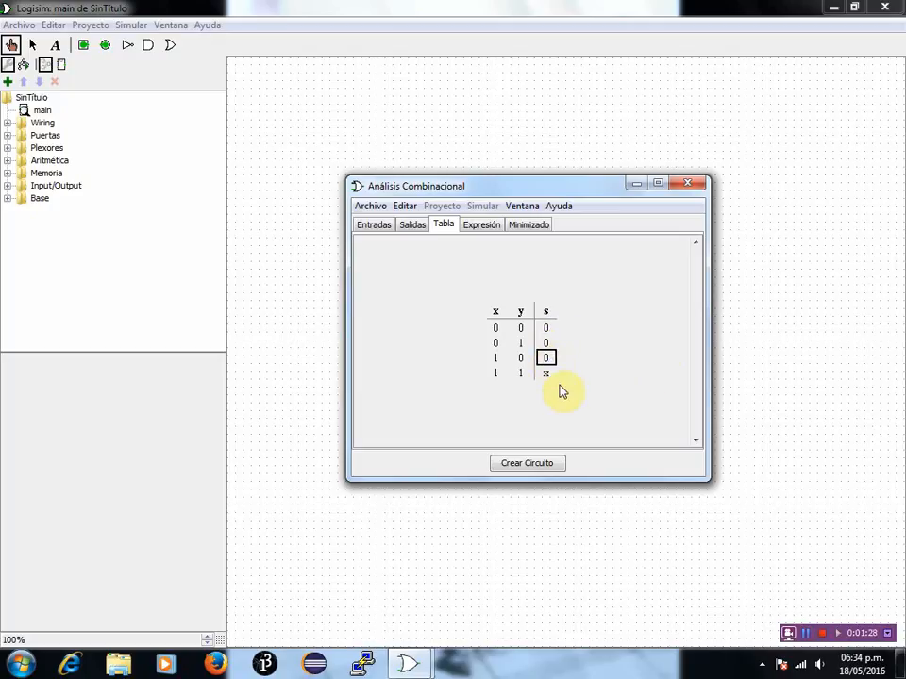
click(546, 375)
text(1)
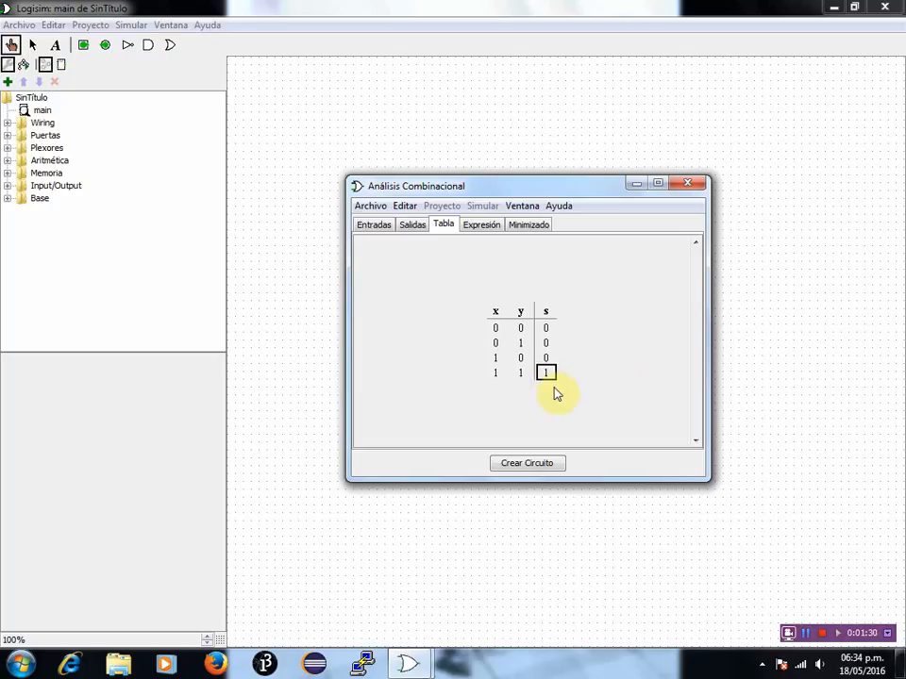
Step: Examine the expression for s and compare its Karnaugh map in product-of-sums and sum-of-products formats, then return to the truth table
click(481, 227)
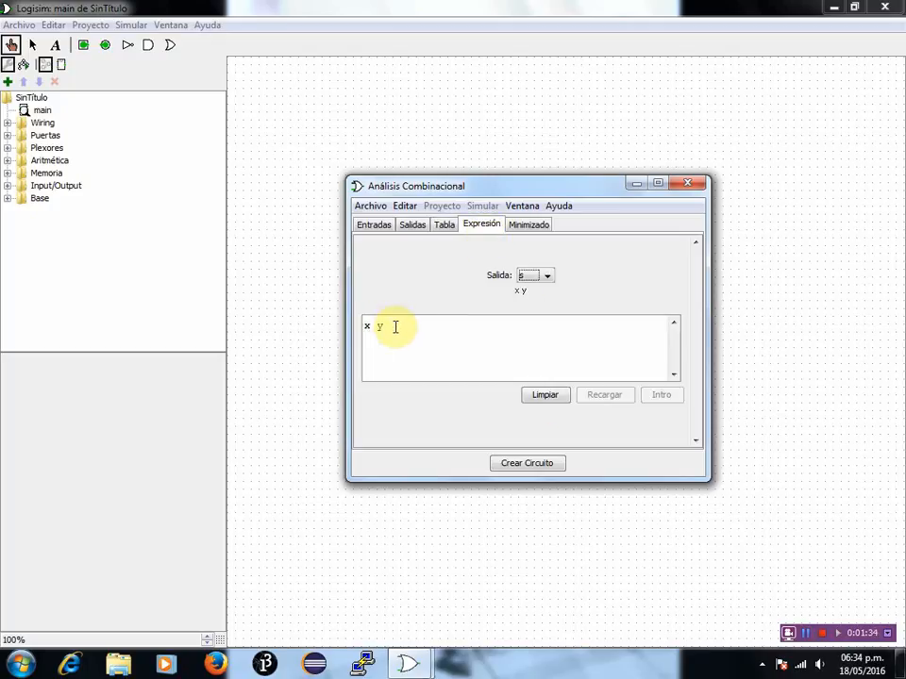
click(526, 227)
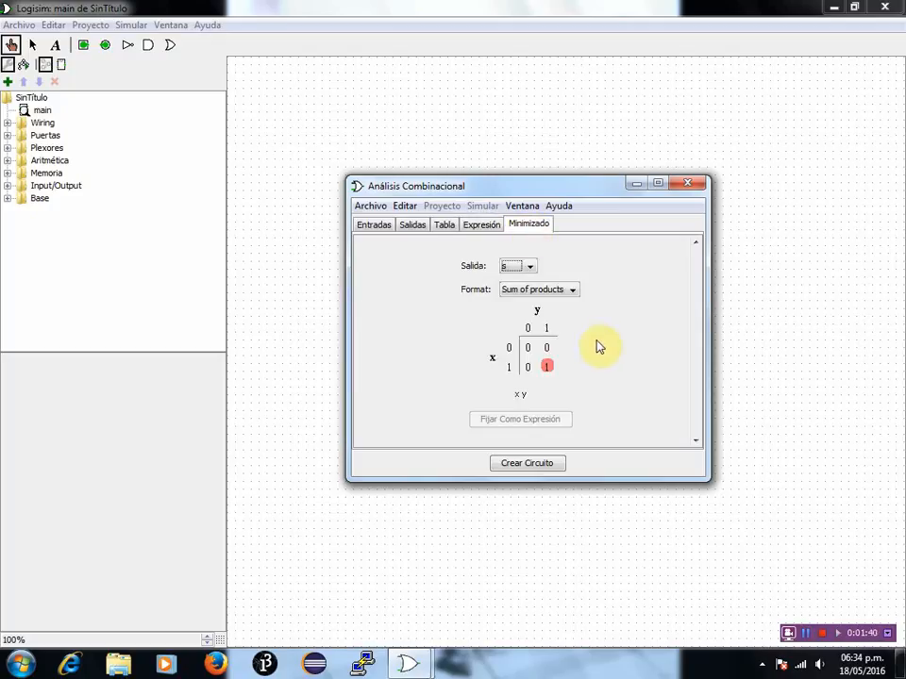
click(574, 290)
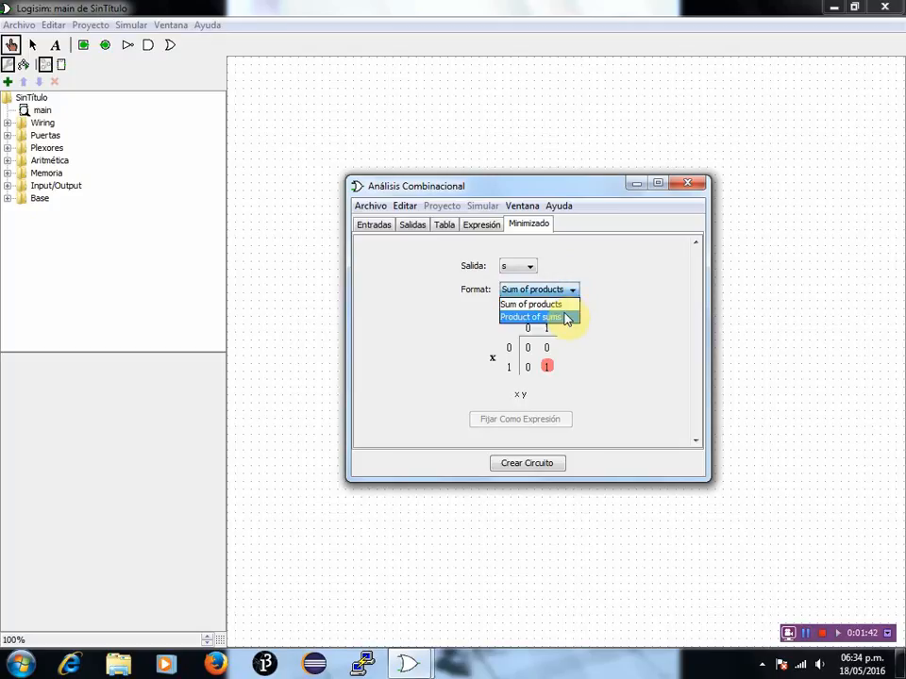
click(564, 315)
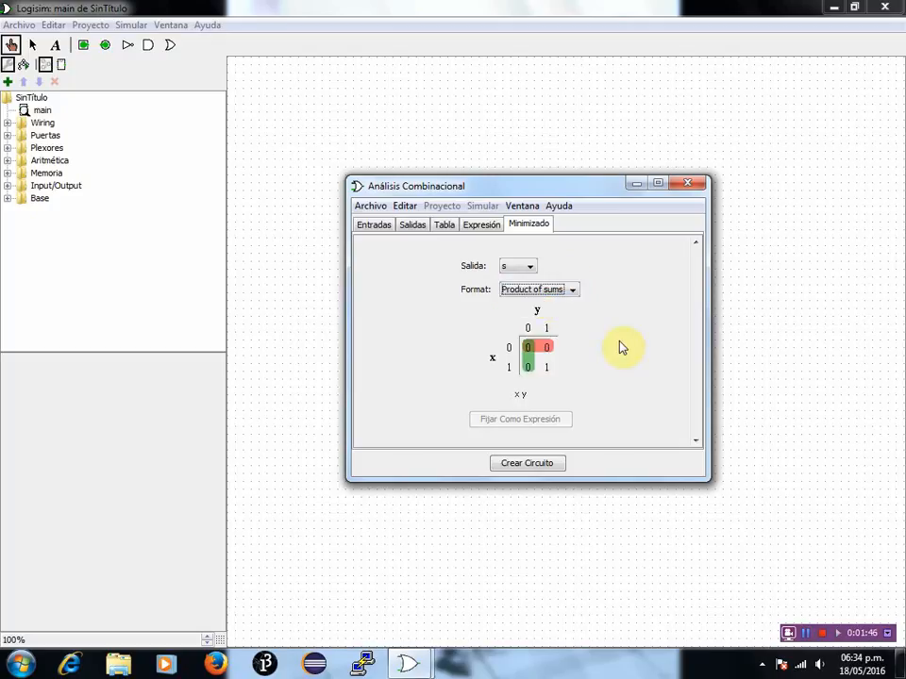
click(572, 292)
click(570, 303)
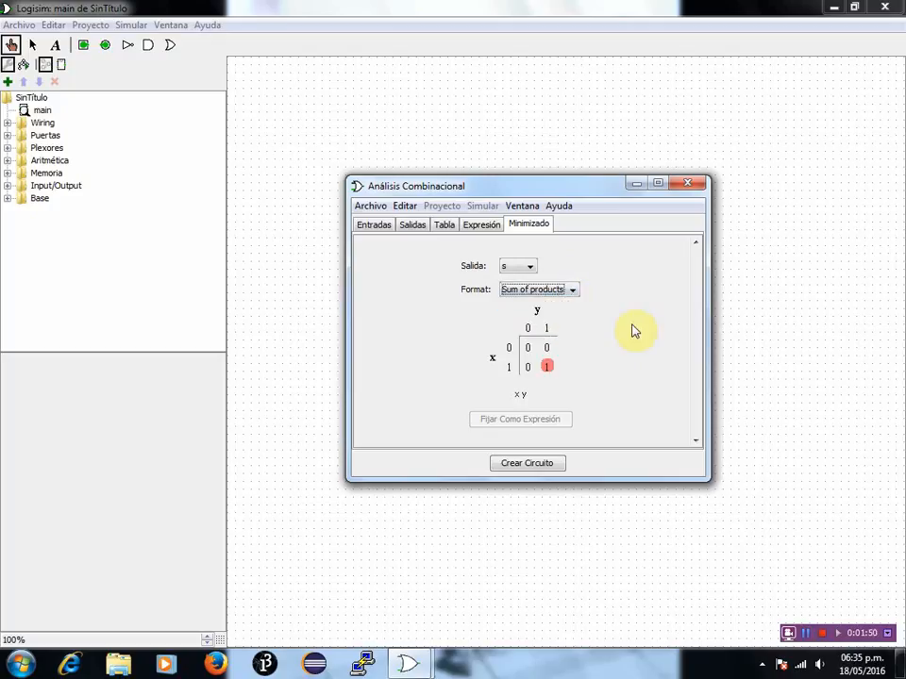
click(492, 229)
click(445, 225)
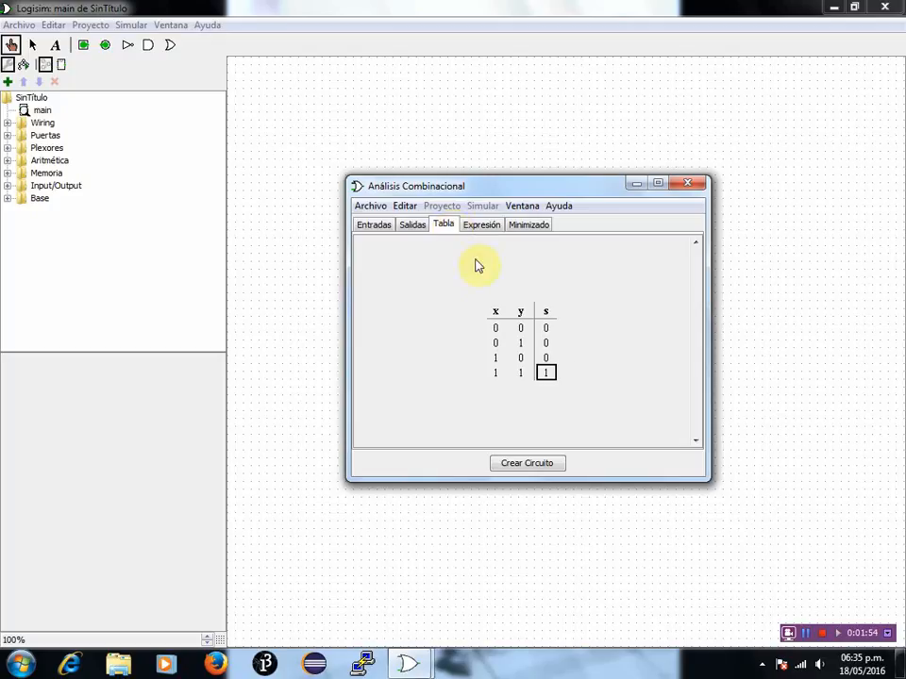
Step: Create a circuit named CIRC from the truth table and close the analysis window
click(535, 463)
drag(538, 312, 489, 314)
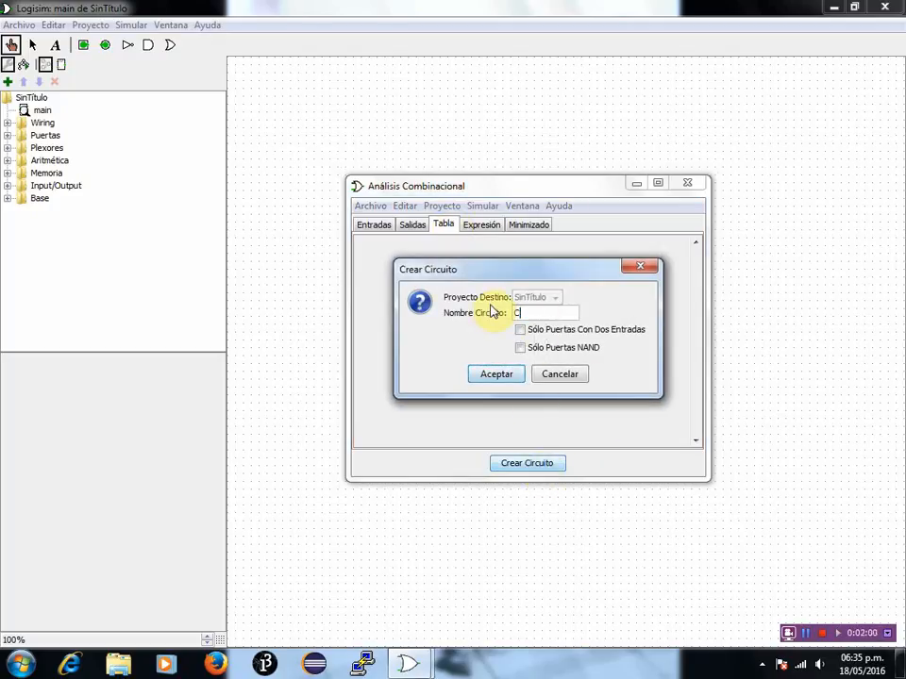
click(498, 375)
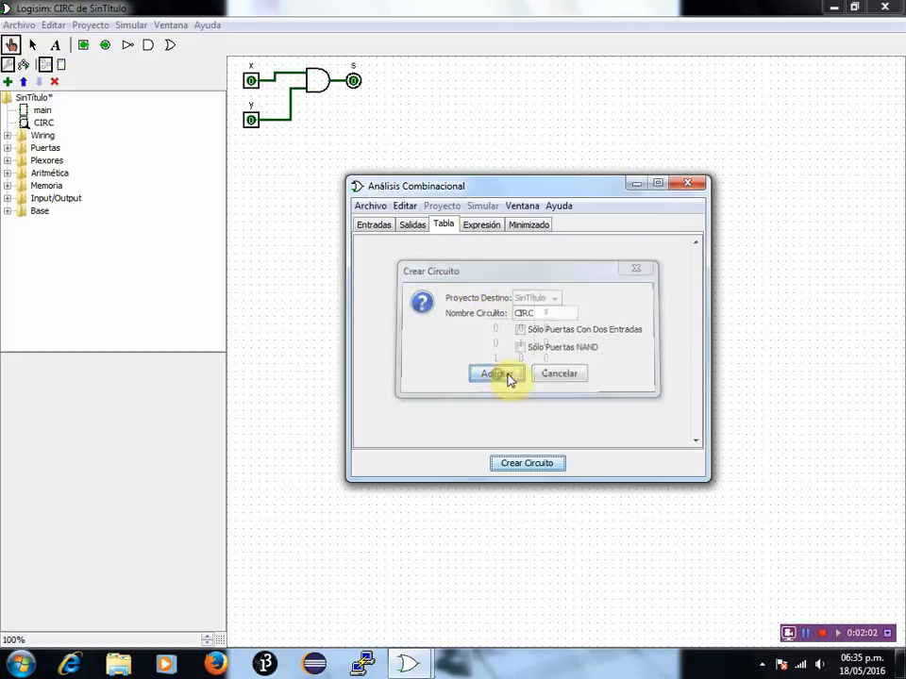
click(687, 183)
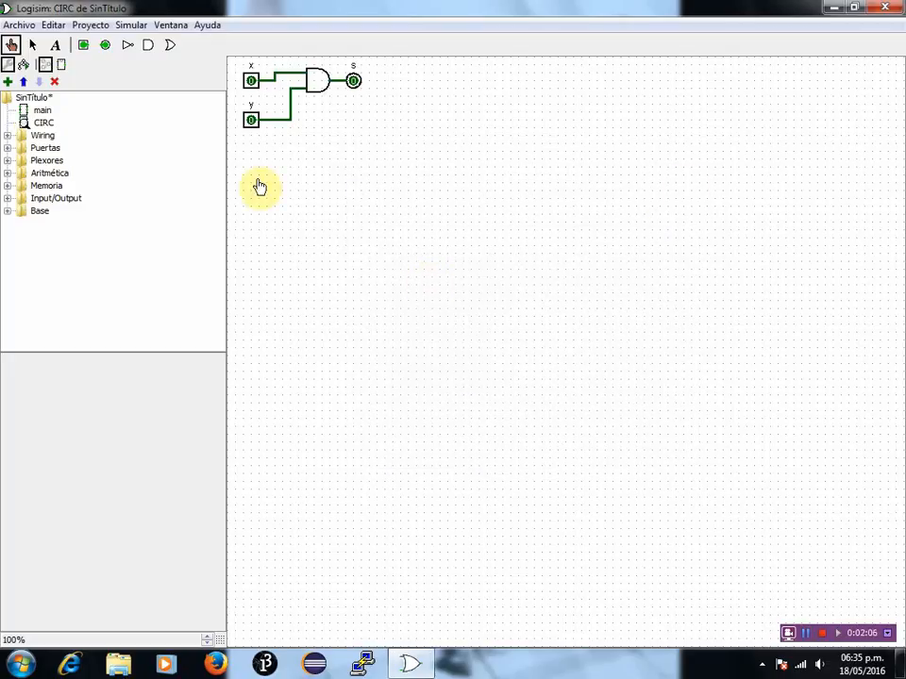
Step: Test the generated AND circuit by toggling inputs x and y through their combinations, finishing with both at 0
click(251, 83)
click(252, 121)
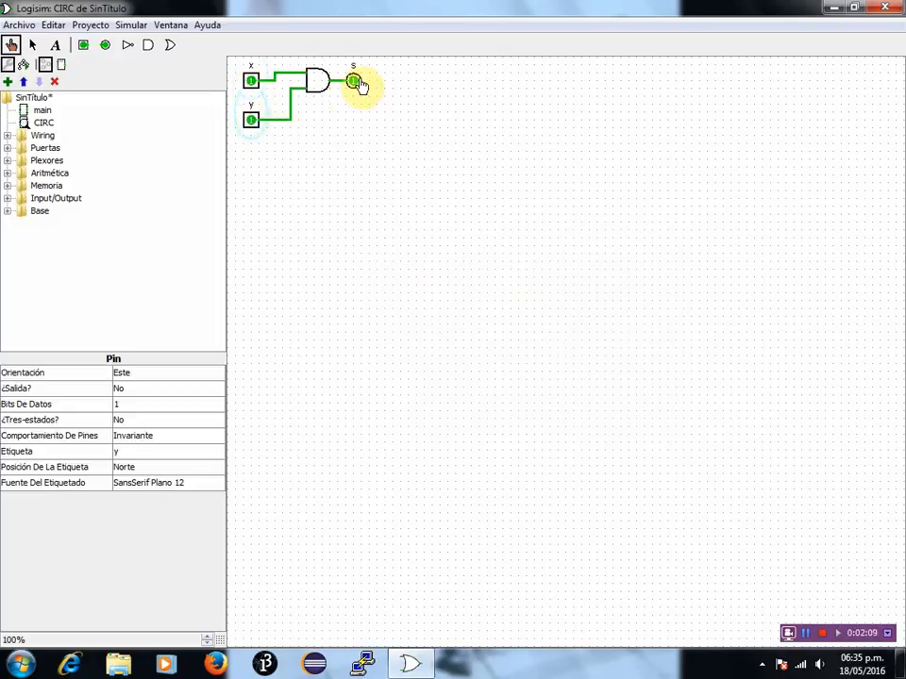
click(252, 121)
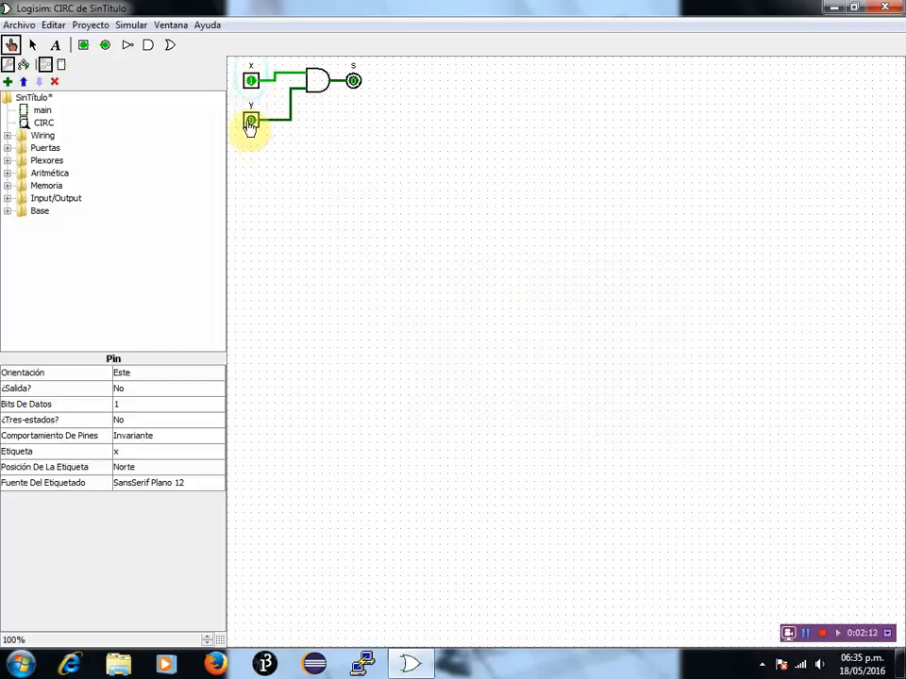
click(251, 120)
click(251, 120)
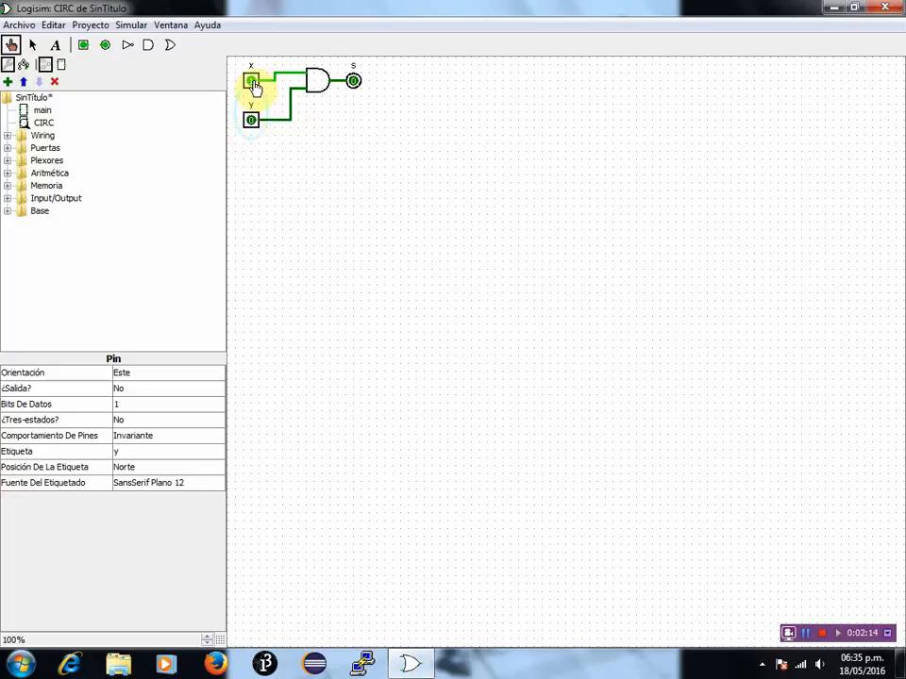
click(252, 83)
click(254, 85)
click(252, 84)
click(252, 122)
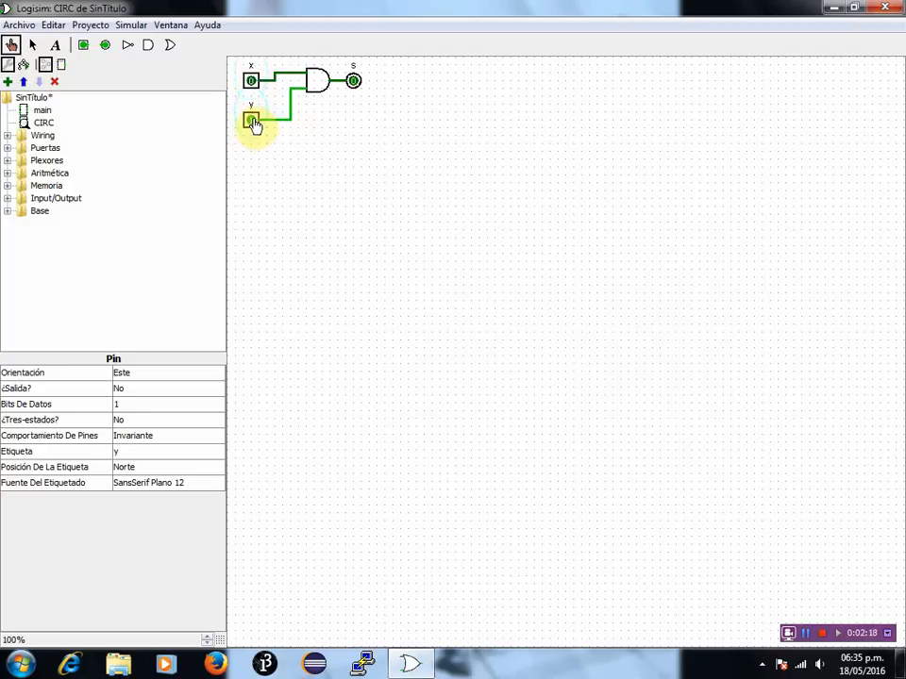
click(251, 79)
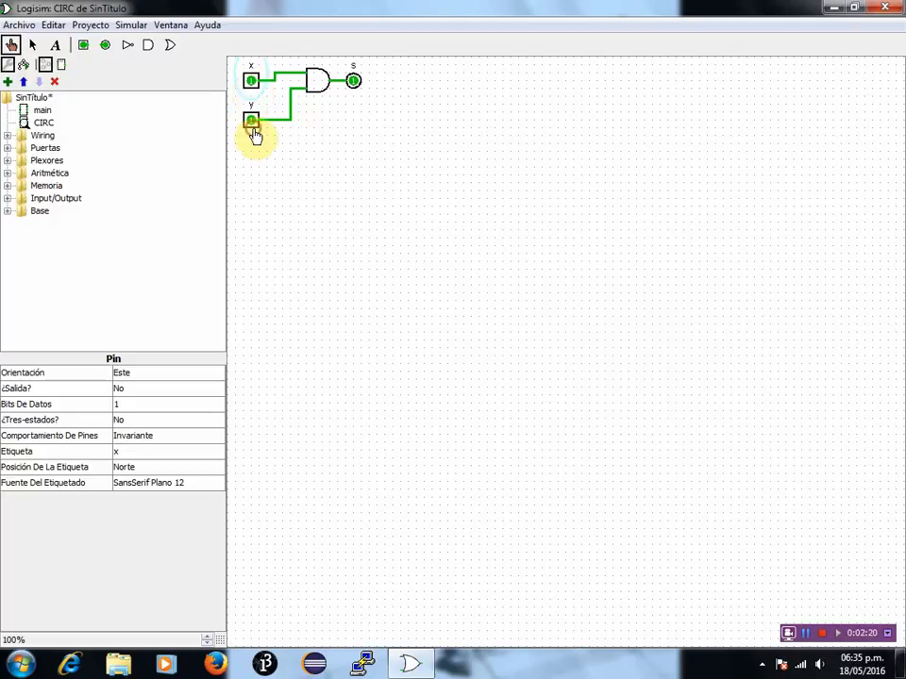
click(253, 124)
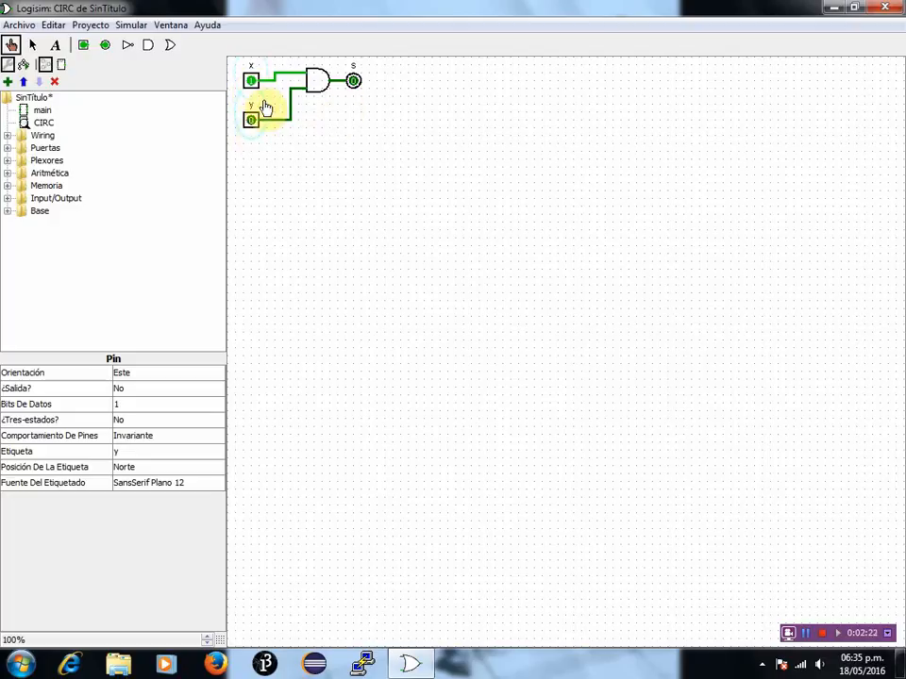
click(251, 81)
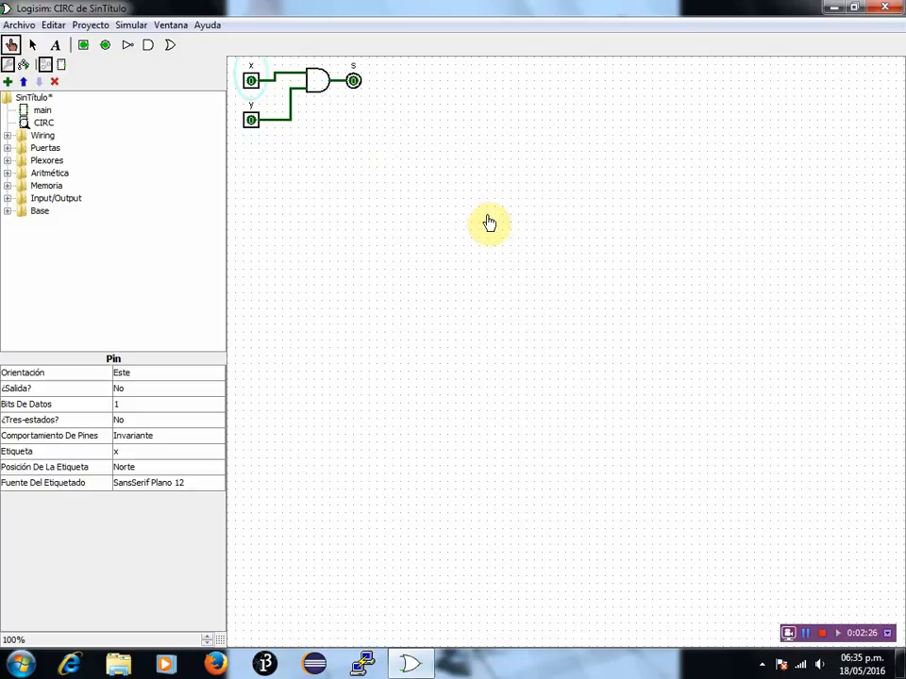
Step: Replace output pin s with an LED connected to the AND gate's output wire
click(32, 44)
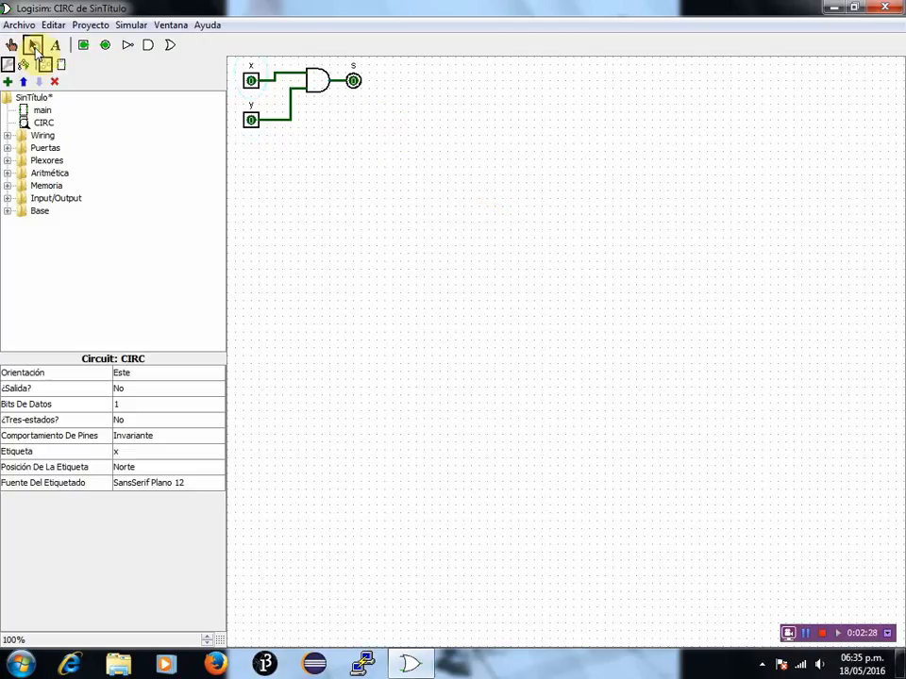
click(353, 81)
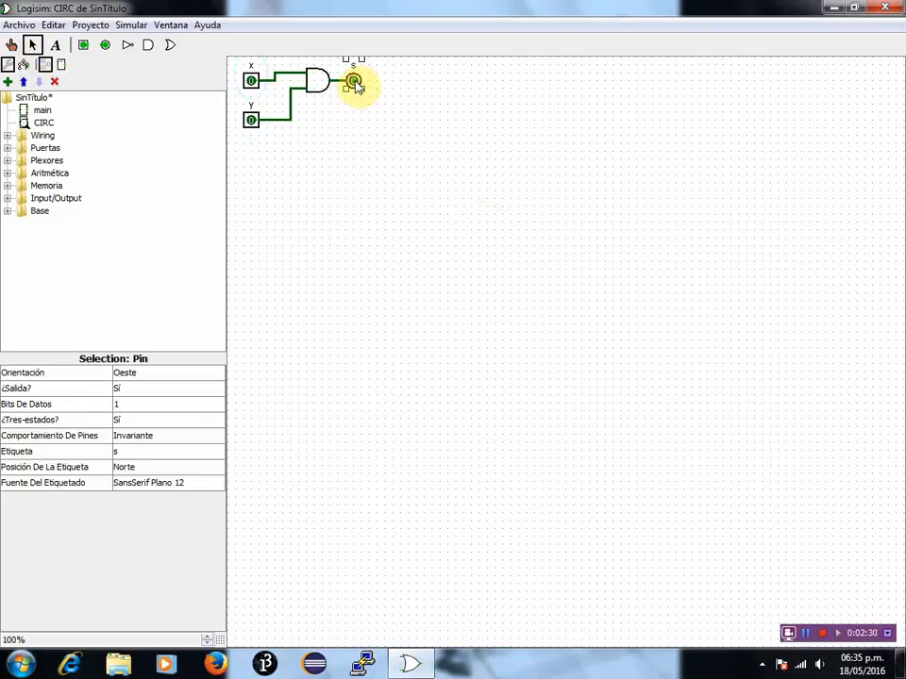
key(Delete)
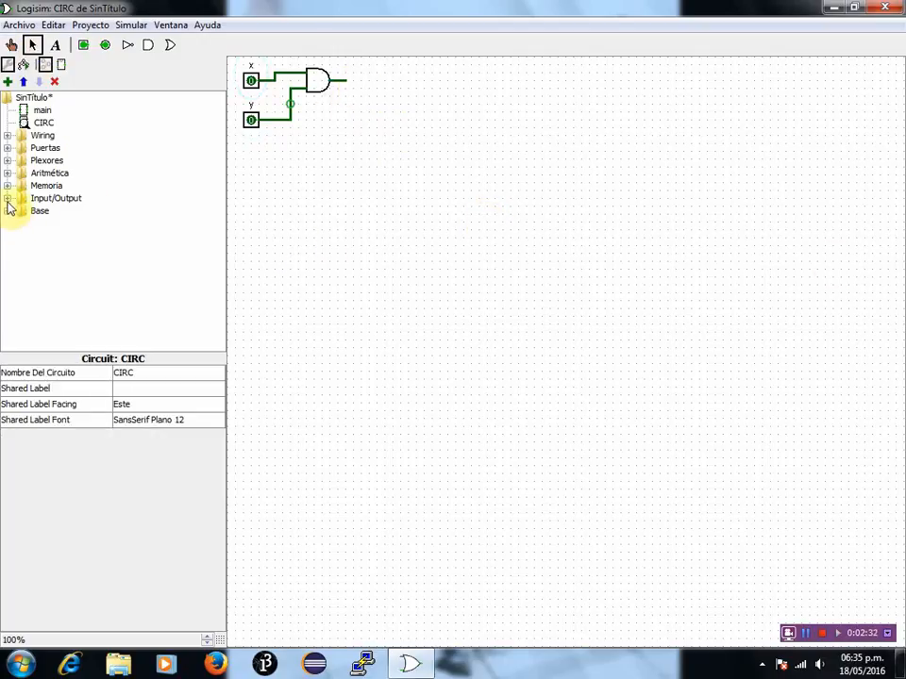
click(7, 199)
click(55, 248)
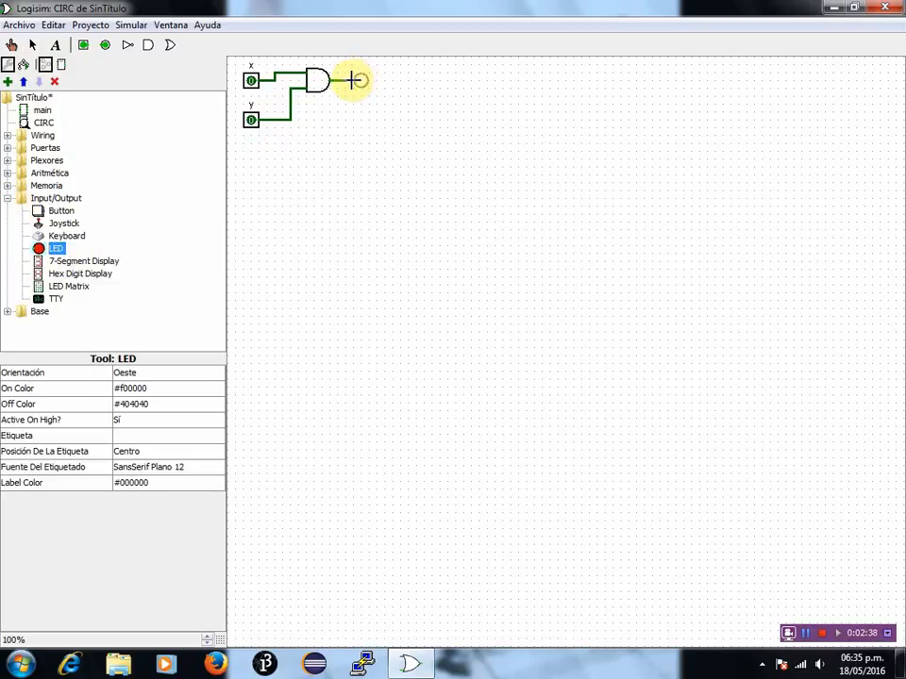
click(351, 80)
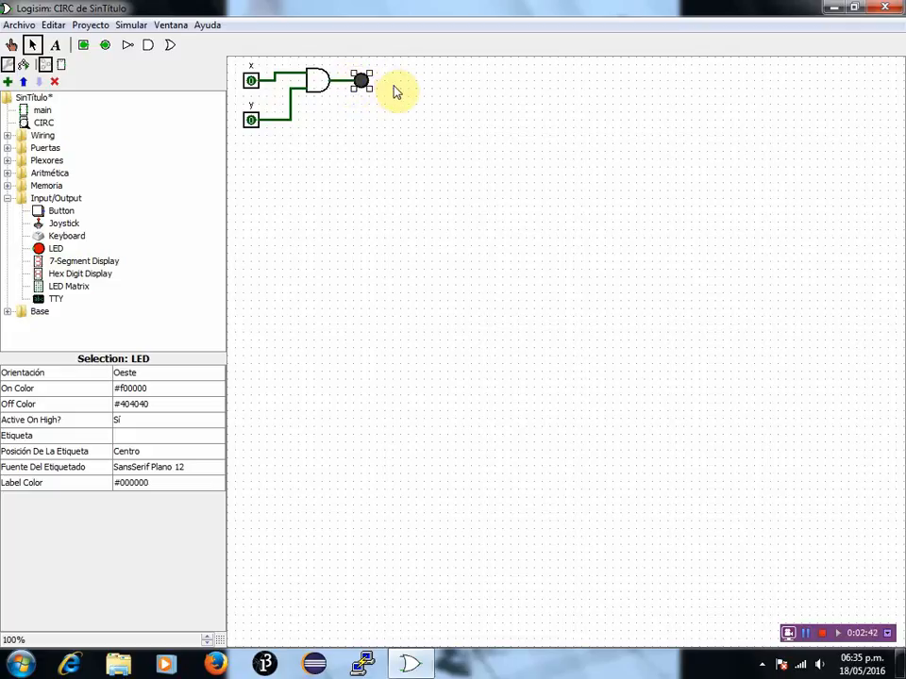
Step: Test the LED by toggling inputs x and y through their combinations, finishing with both at 1
click(11, 44)
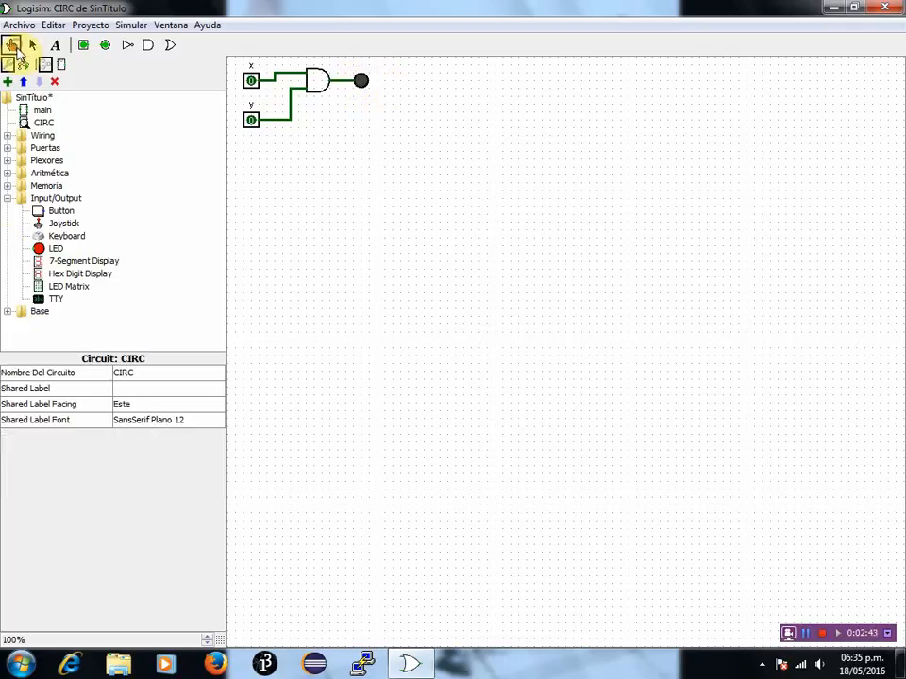
click(7, 198)
click(250, 79)
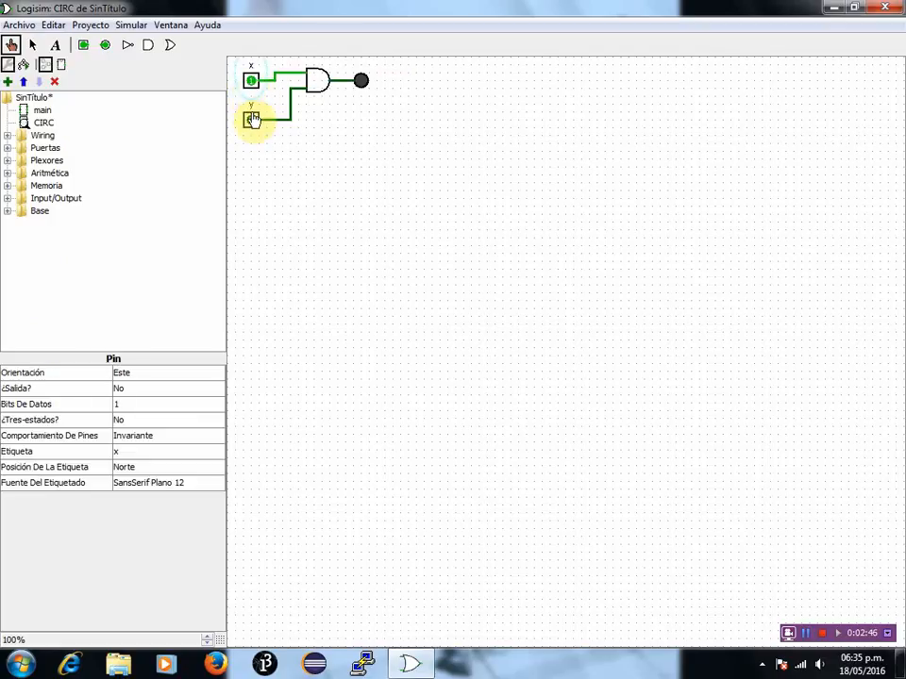
click(252, 122)
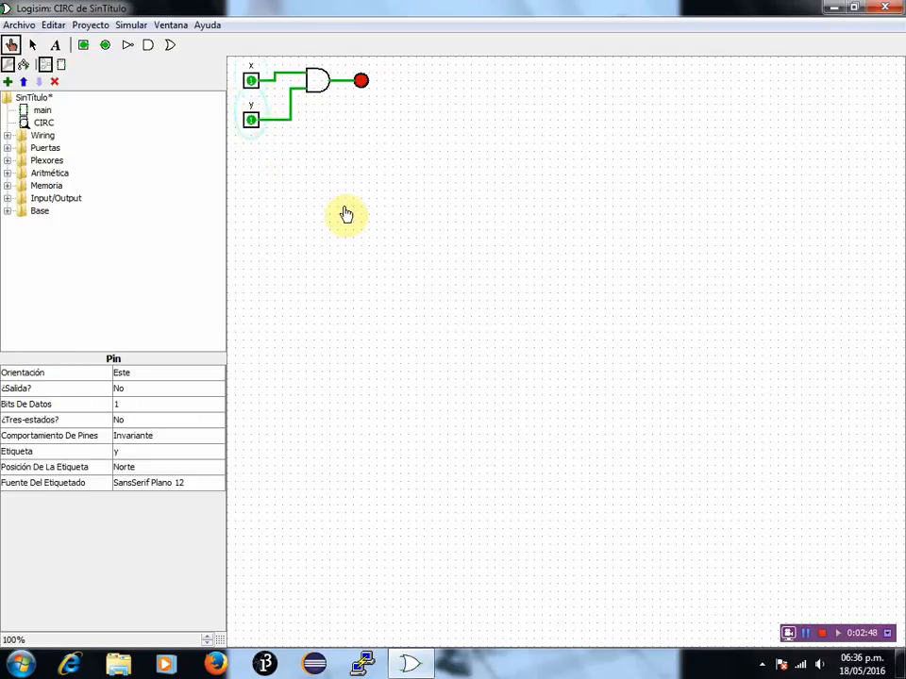
click(253, 82)
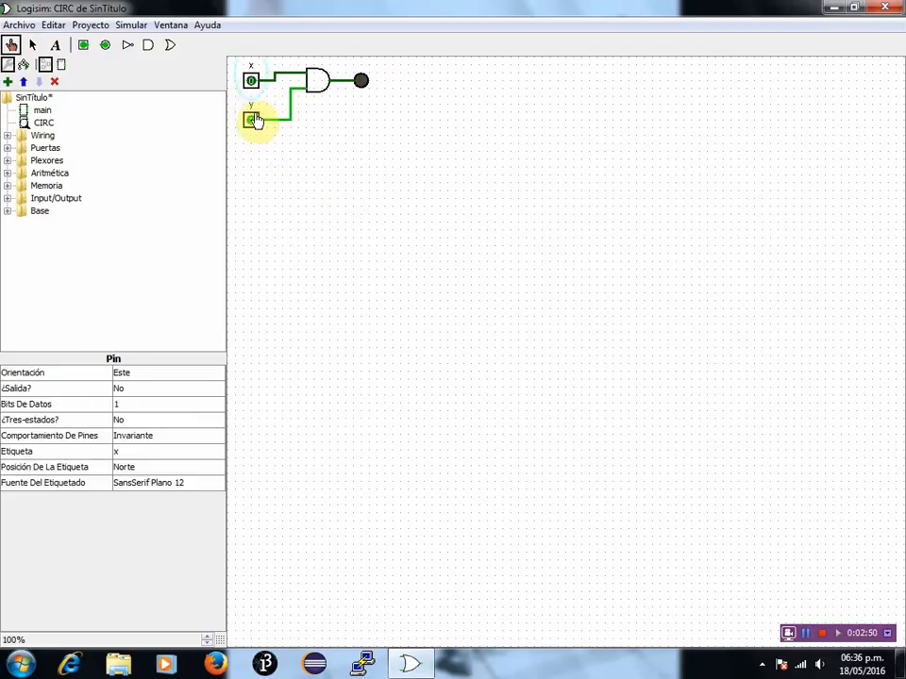
click(252, 121)
click(252, 81)
click(251, 81)
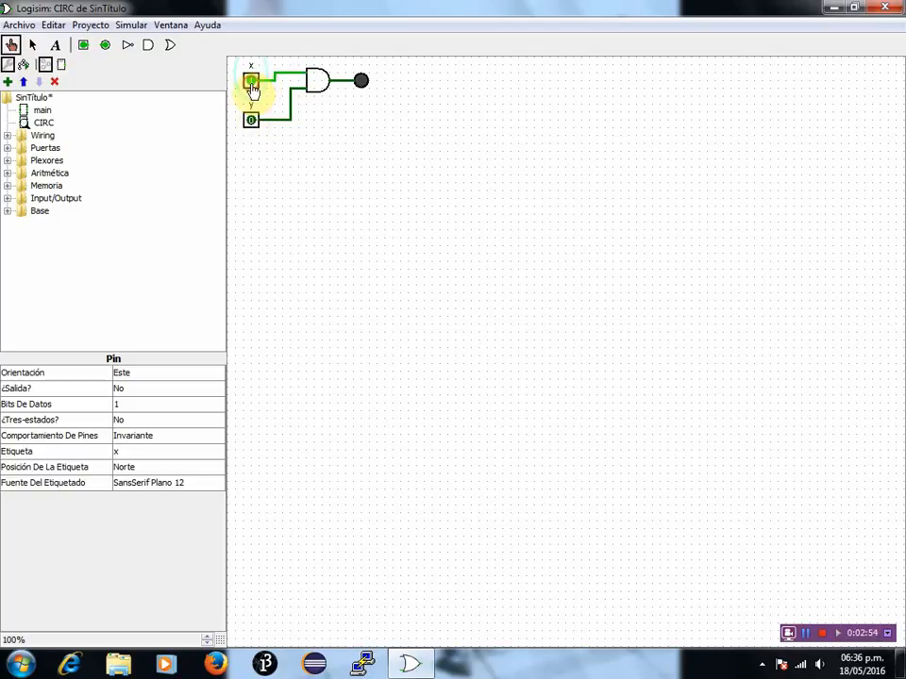
click(252, 123)
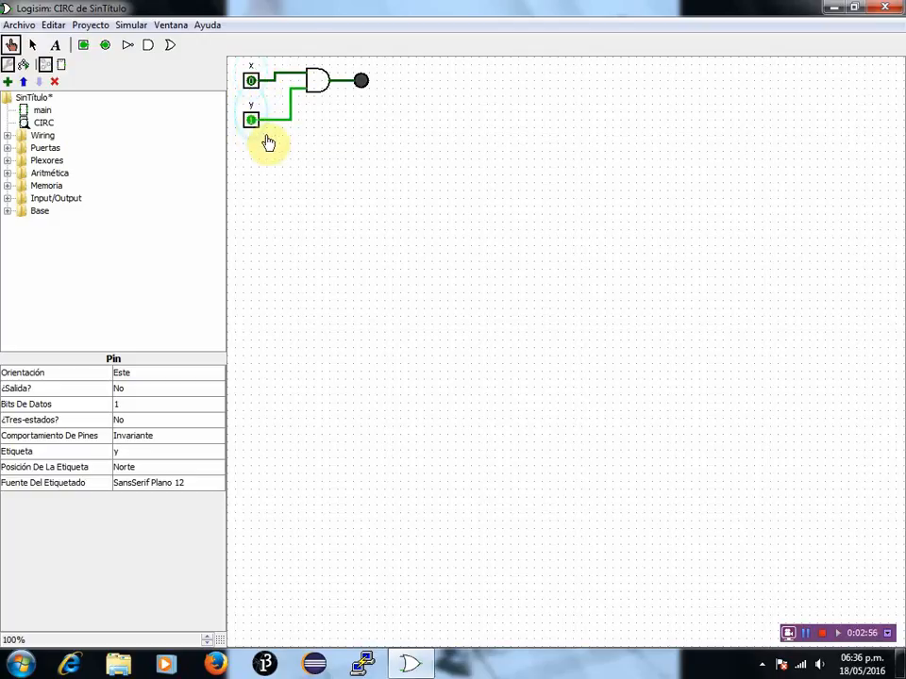
click(252, 81)
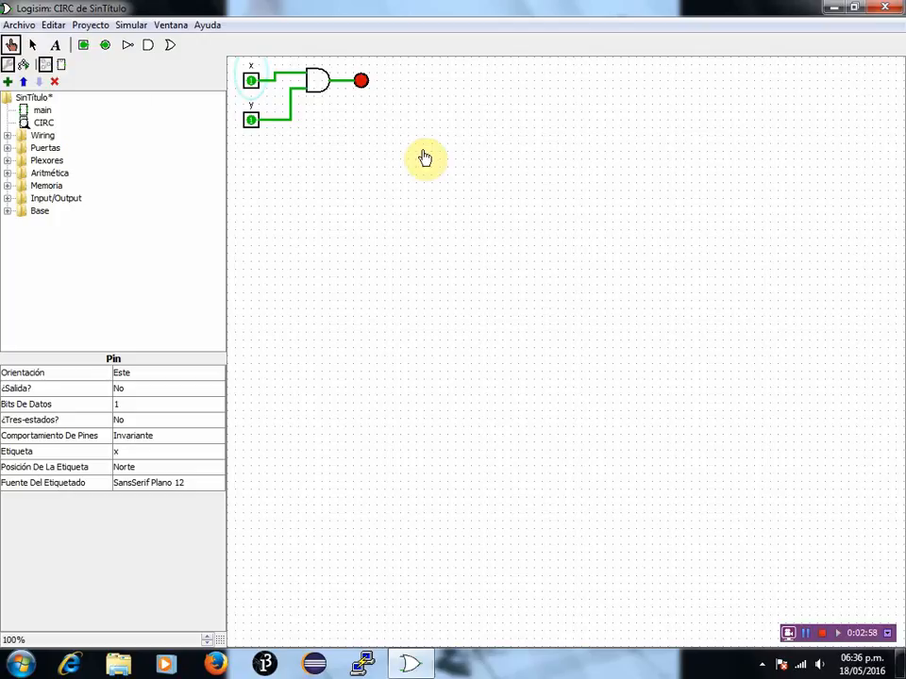
Step: Open the combinational analysis of the circuit and add the outputs S1 and S2
click(85, 25)
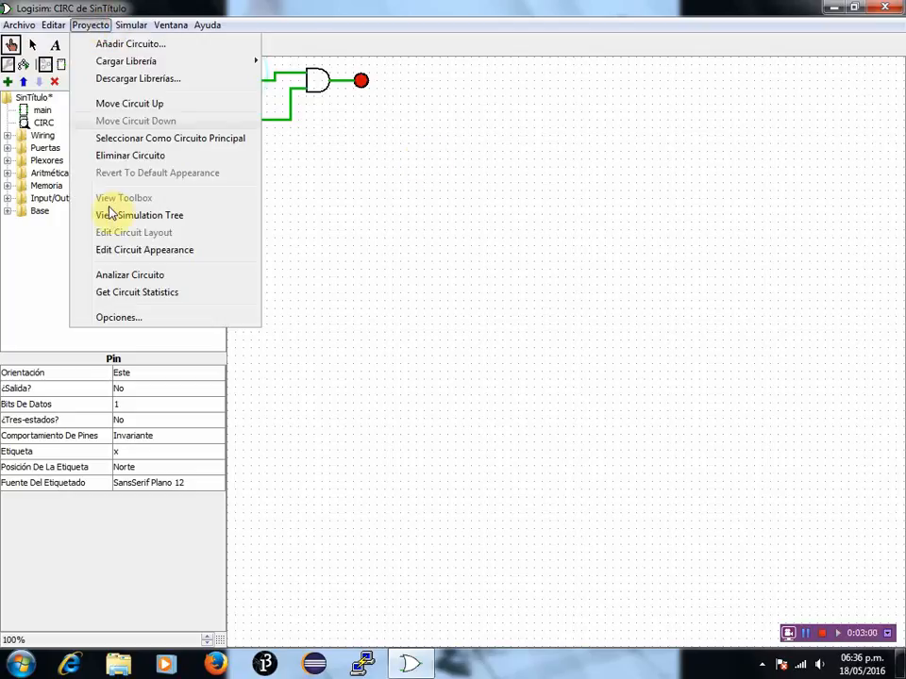
click(129, 274)
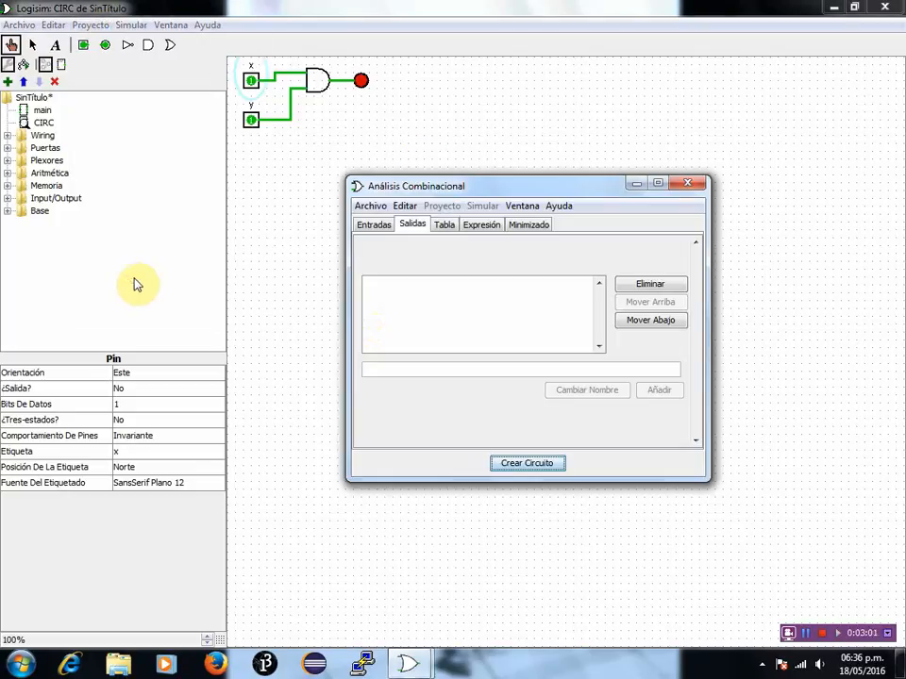
click(384, 226)
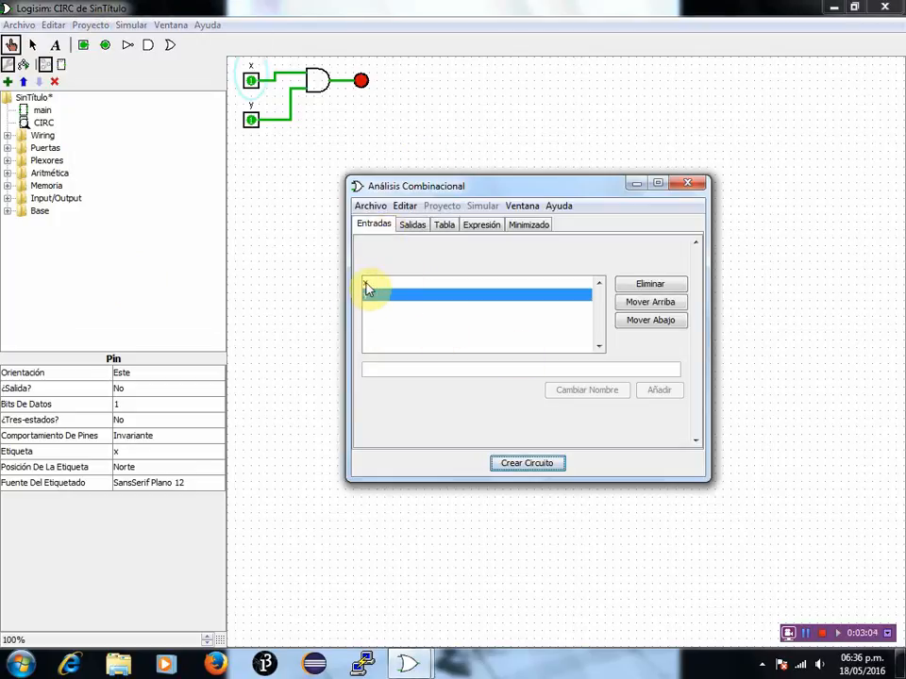
click(416, 228)
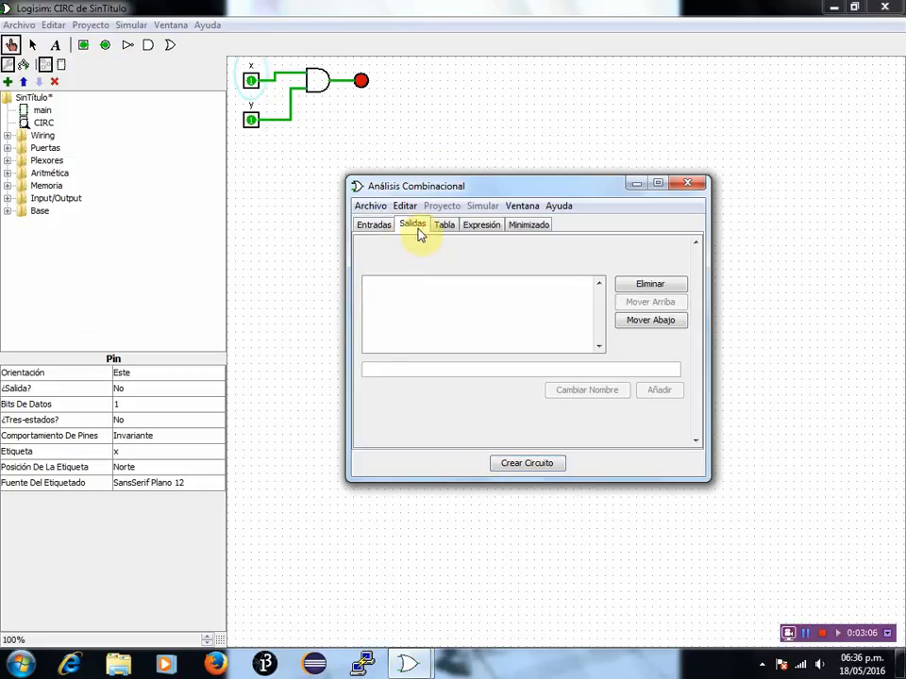
click(425, 369)
text(S1)
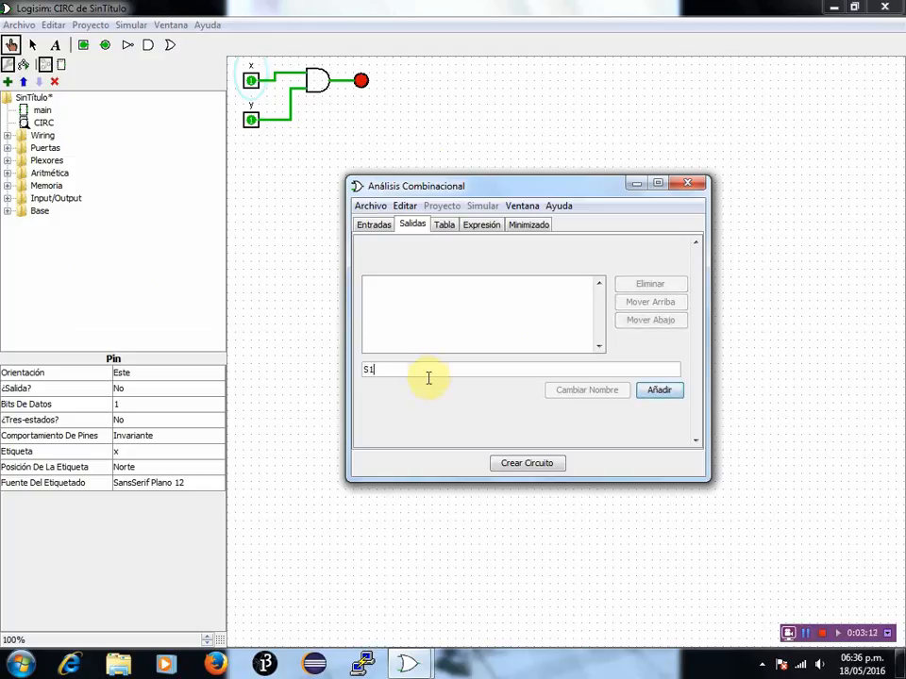
click(659, 393)
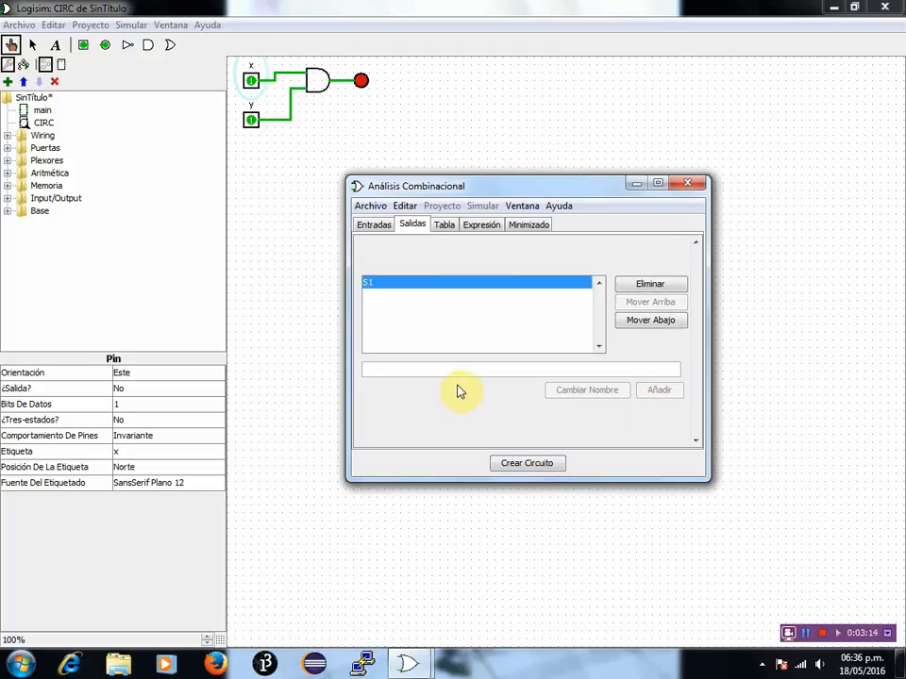
text(S2)
click(659, 390)
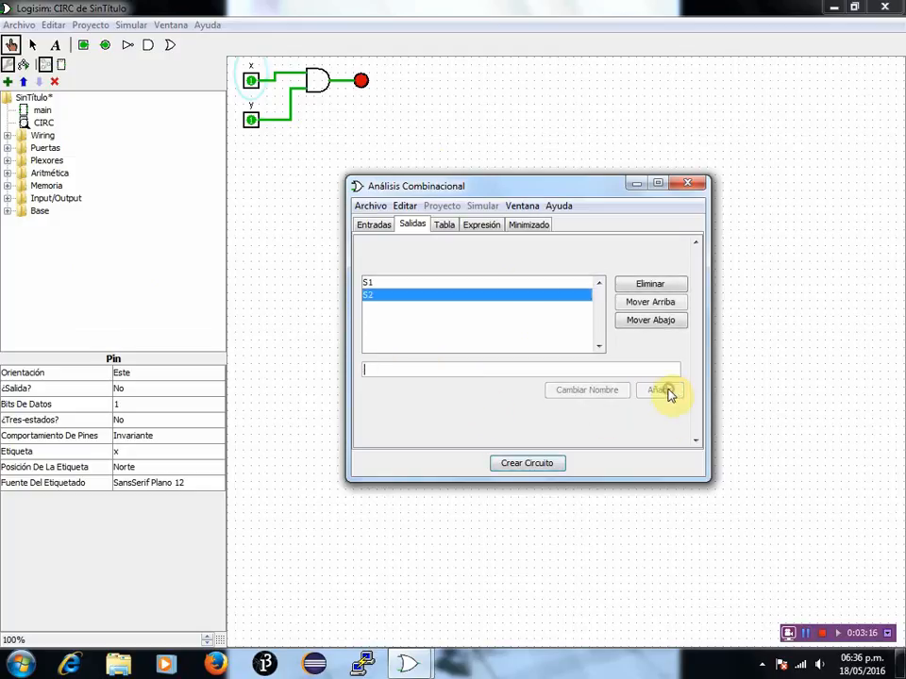
Step: Set the truth table row for inputs 00 to S1 = 0 and S2 = 1
click(450, 231)
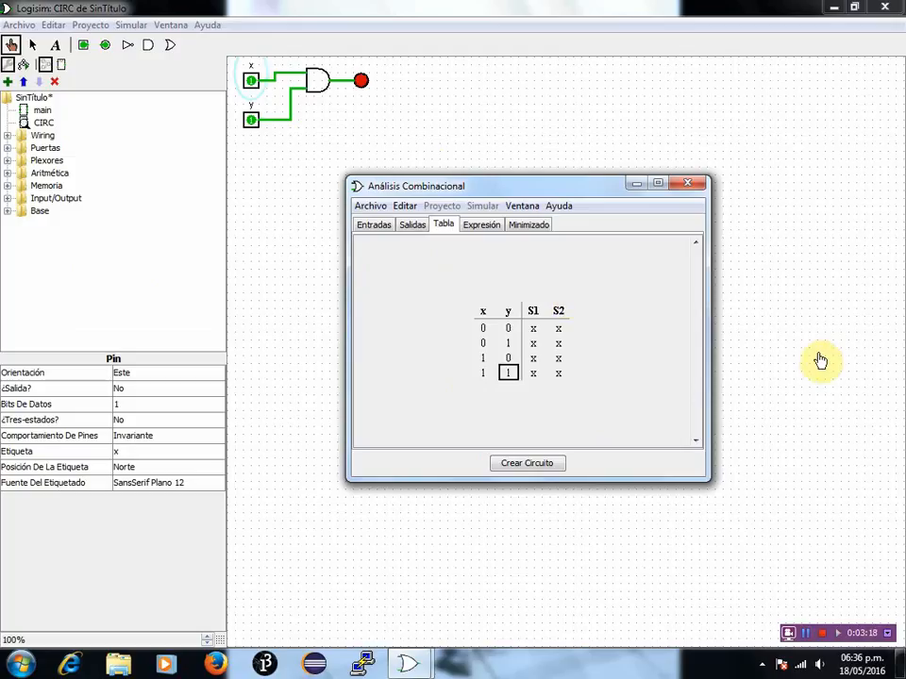
click(483, 330)
click(507, 330)
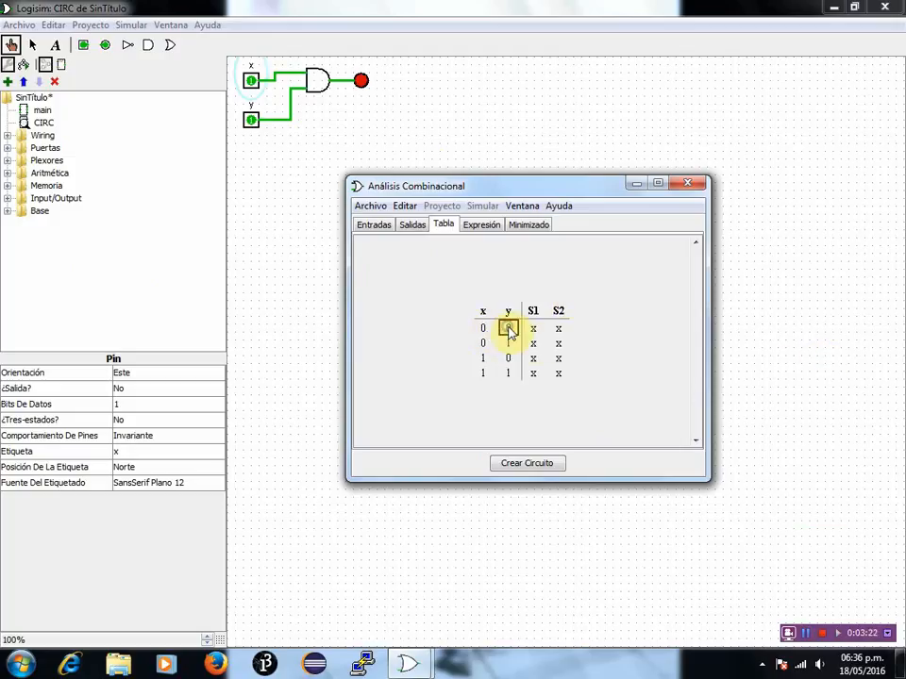
click(533, 330)
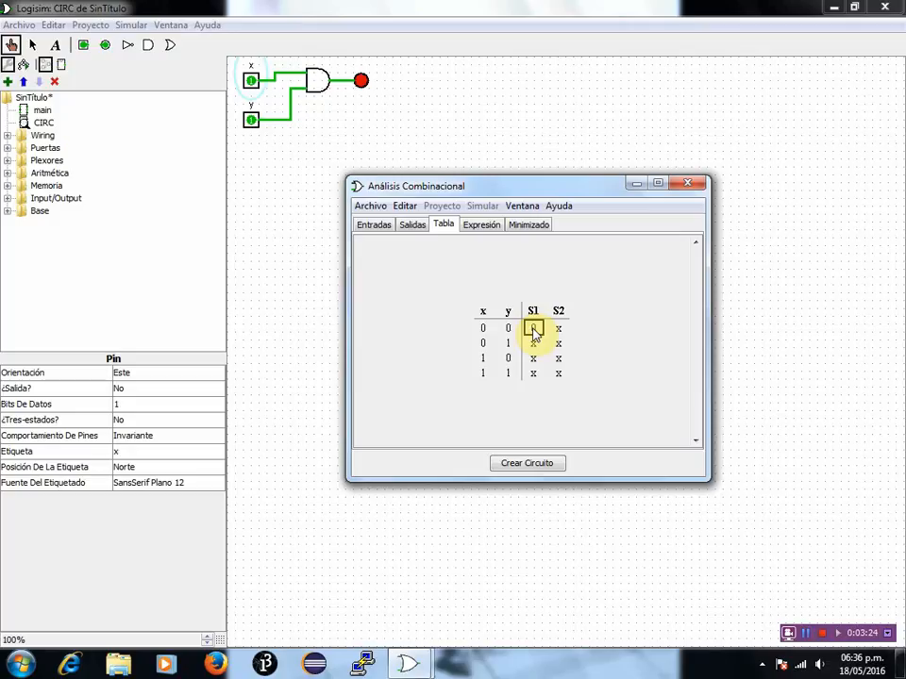
click(556, 329)
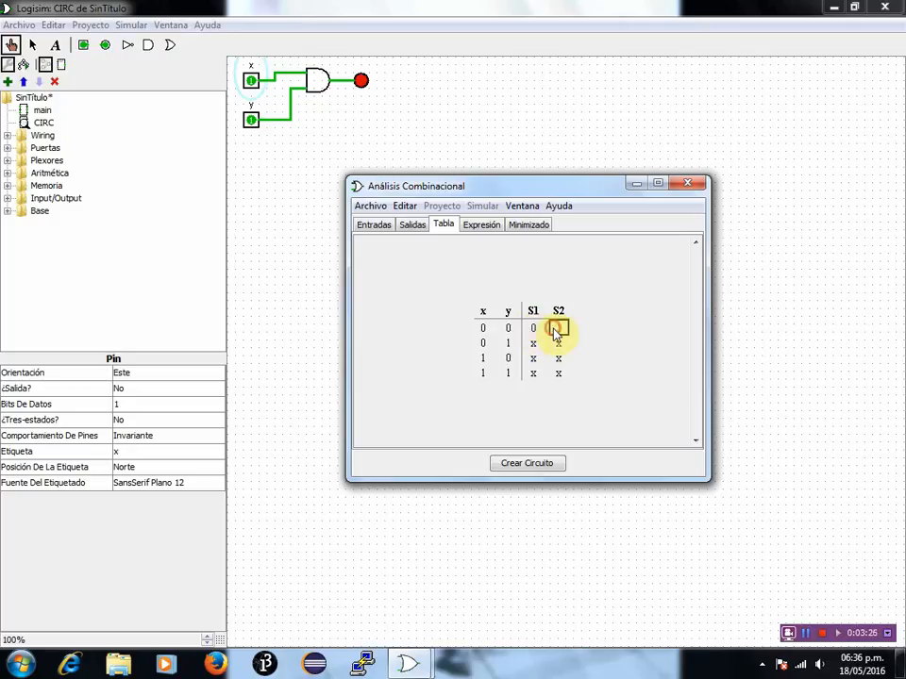
Step: Set the truth table row for inputs 11 to S1 = 1 and S2 = 0
click(484, 374)
click(508, 374)
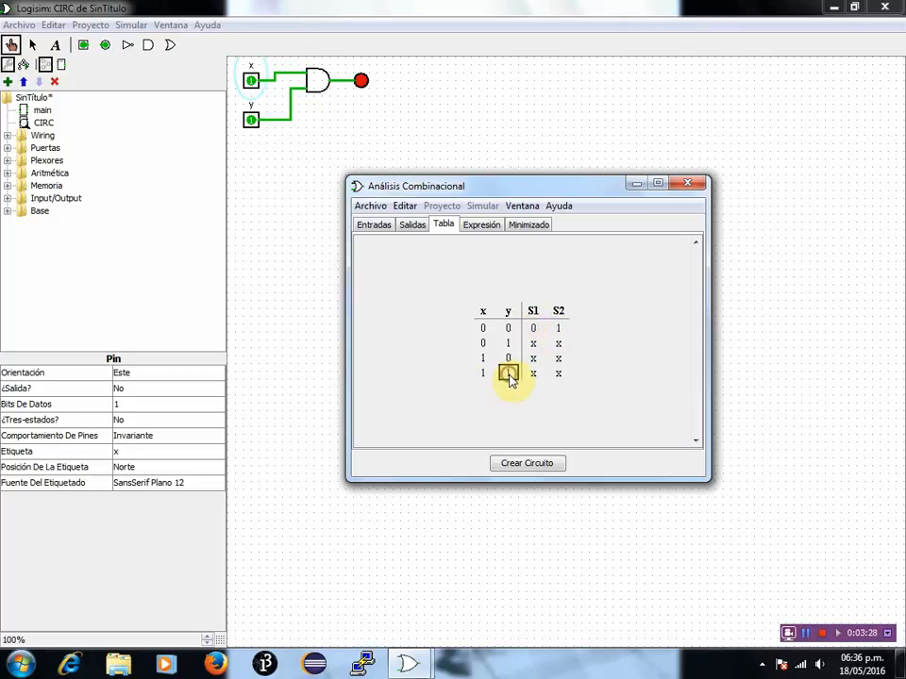
click(530, 374)
click(534, 373)
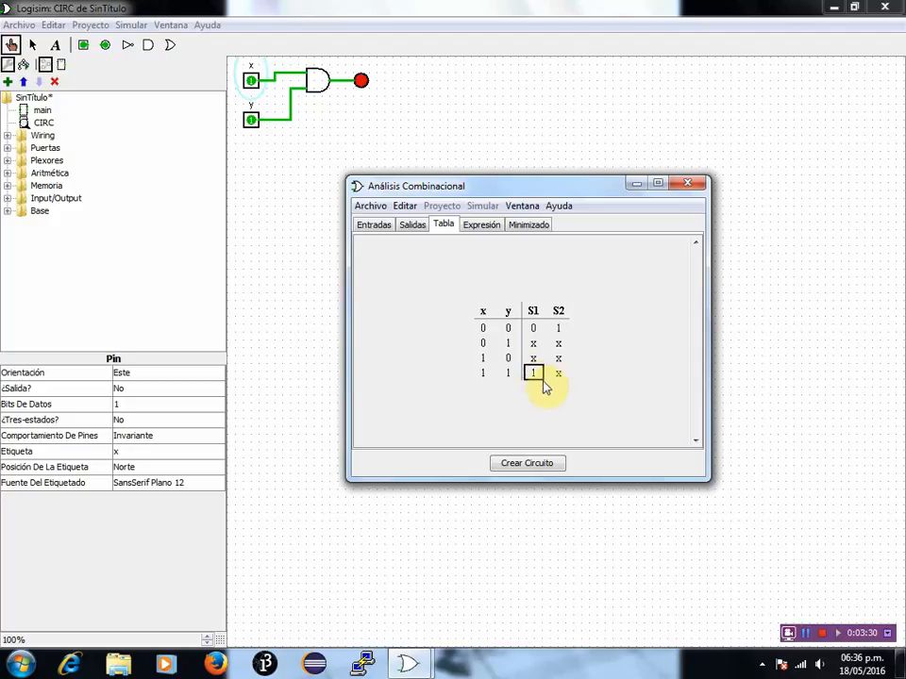
click(555, 375)
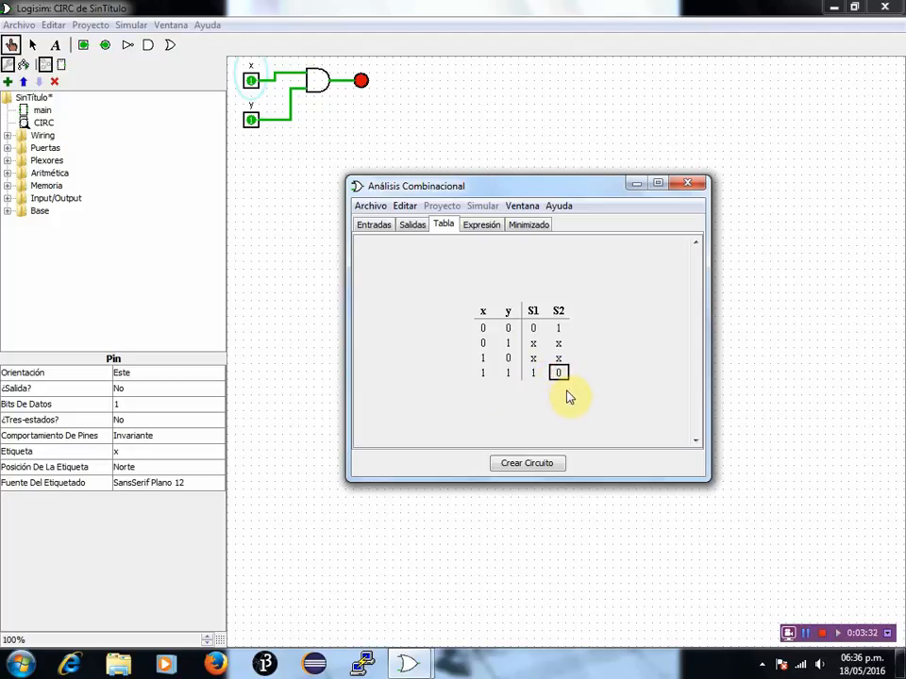
Step: Set S1 and S2 to 1 for inputs 01 and 10, and set S2 to 1 for inputs 11
click(531, 344)
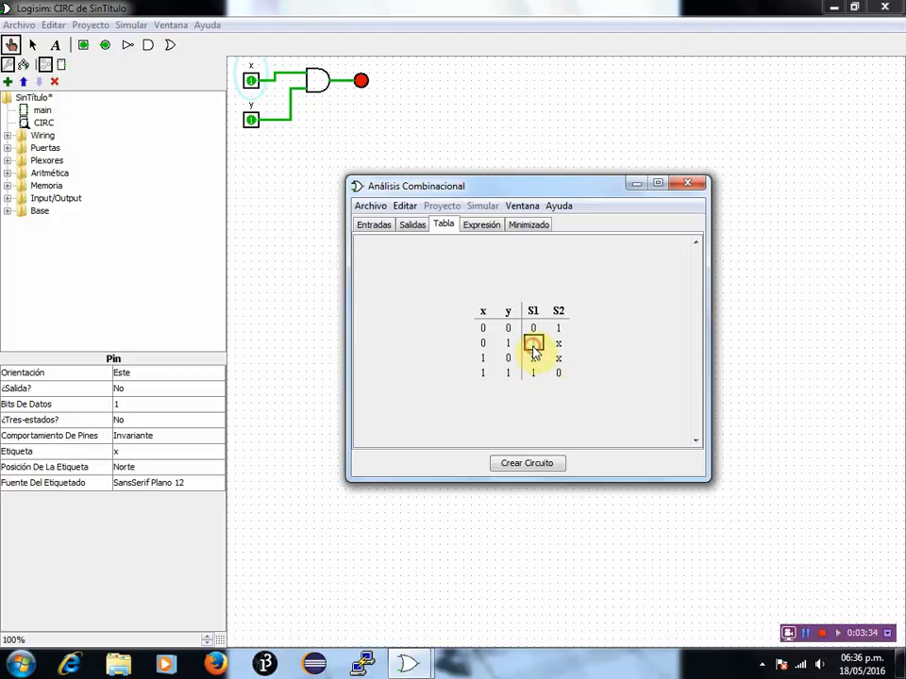
click(558, 345)
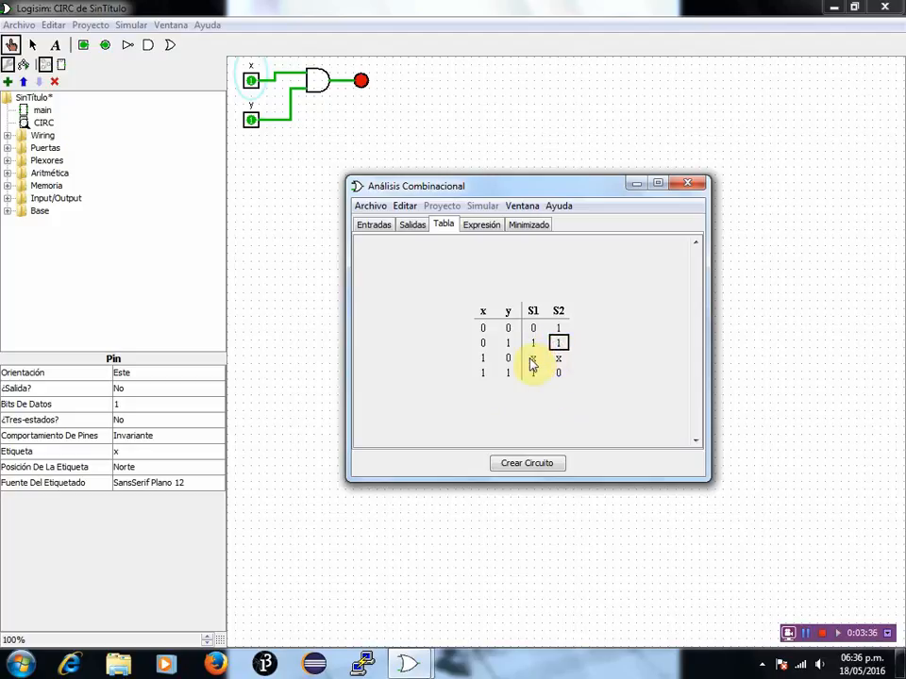
double_click(533, 359)
click(557, 362)
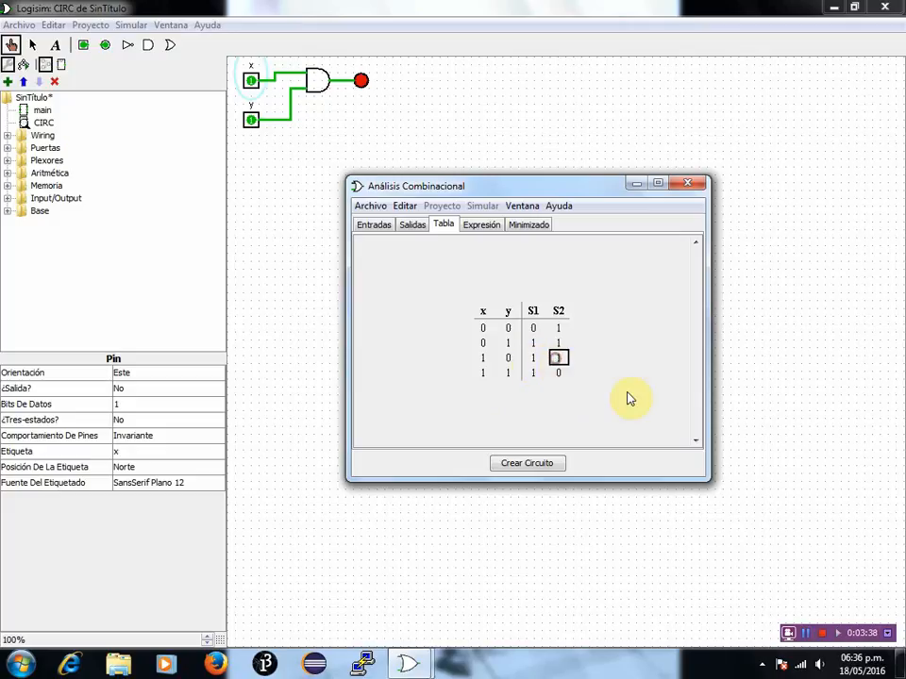
click(558, 374)
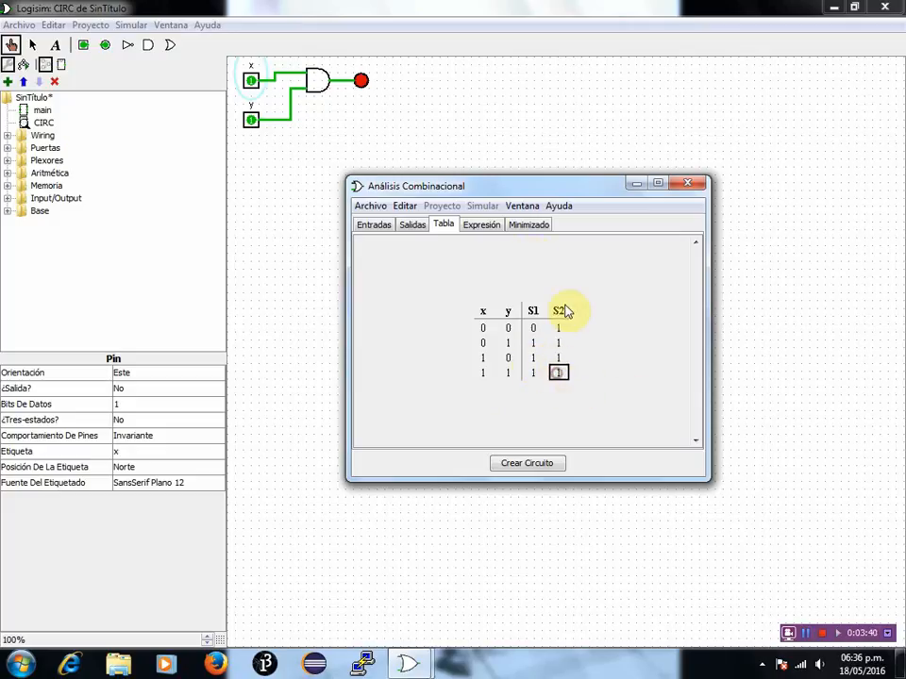
Step: Examine the expressions for outputs S1 and S2, then the Karnaugh map of S1 in sum-of-products format
click(486, 229)
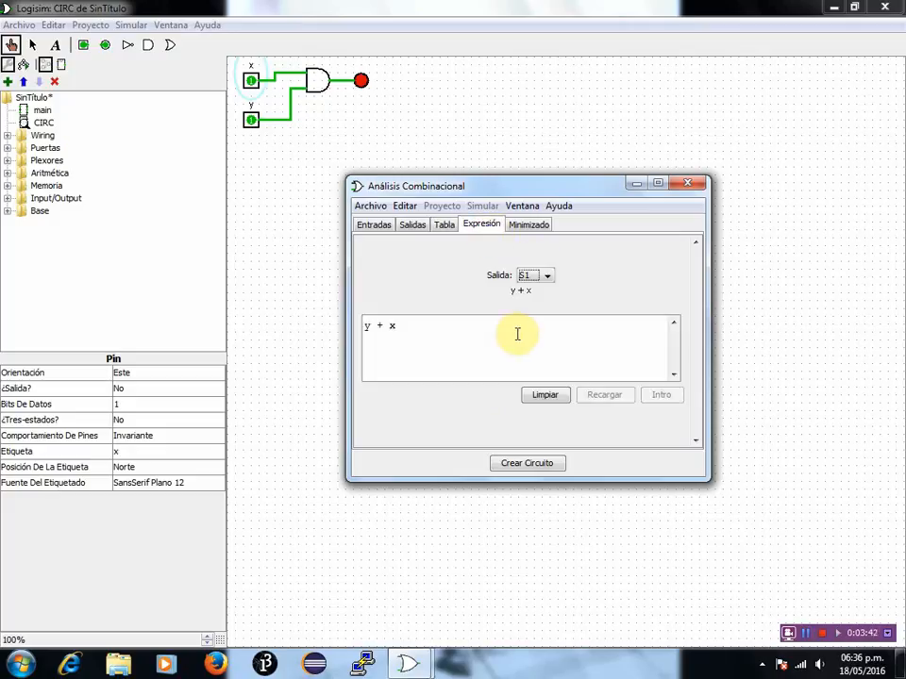
click(547, 276)
click(547, 275)
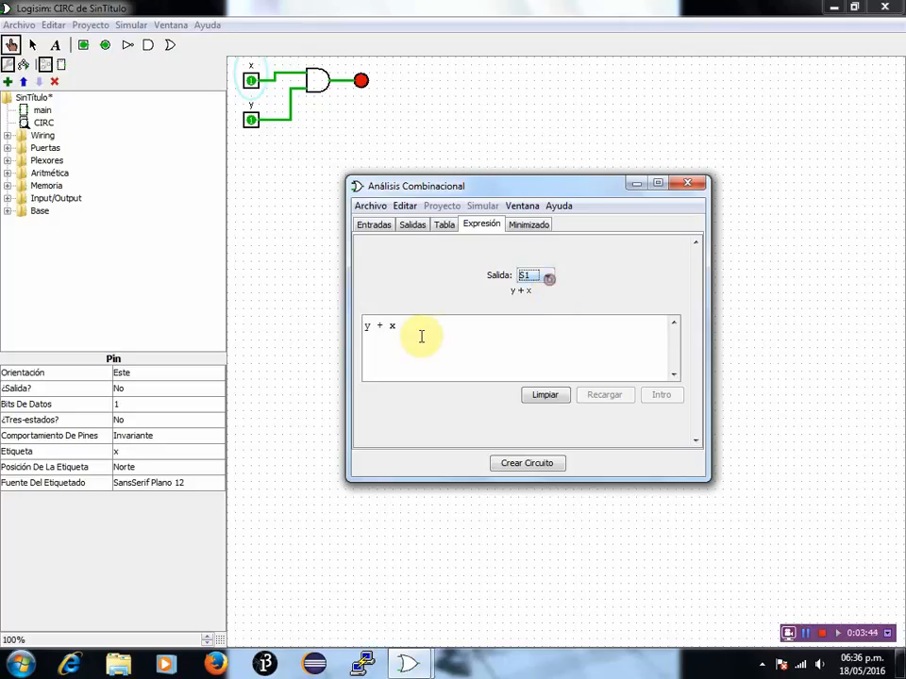
click(548, 277)
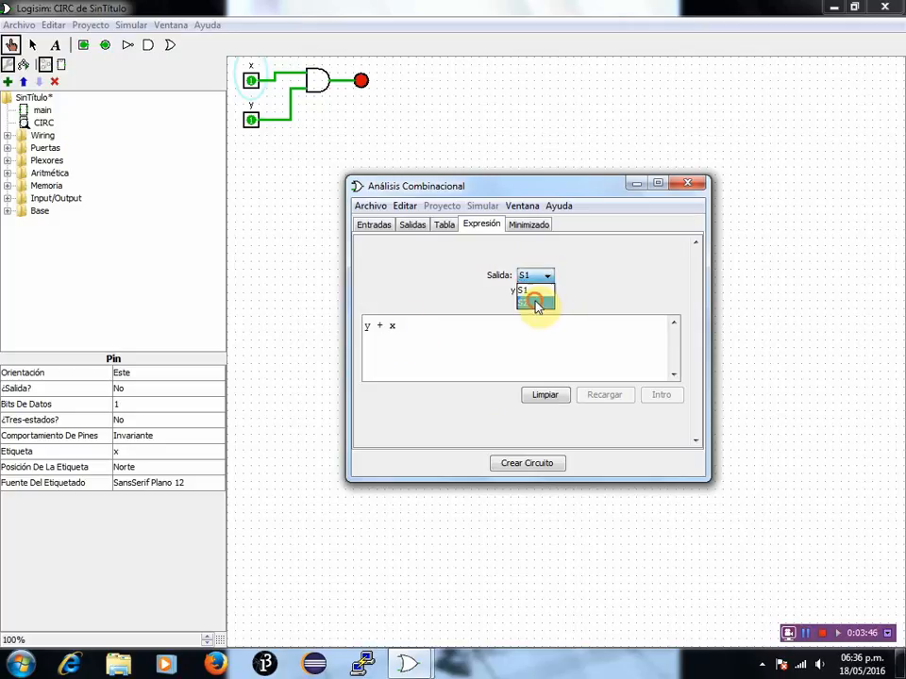
click(535, 303)
click(544, 283)
click(536, 290)
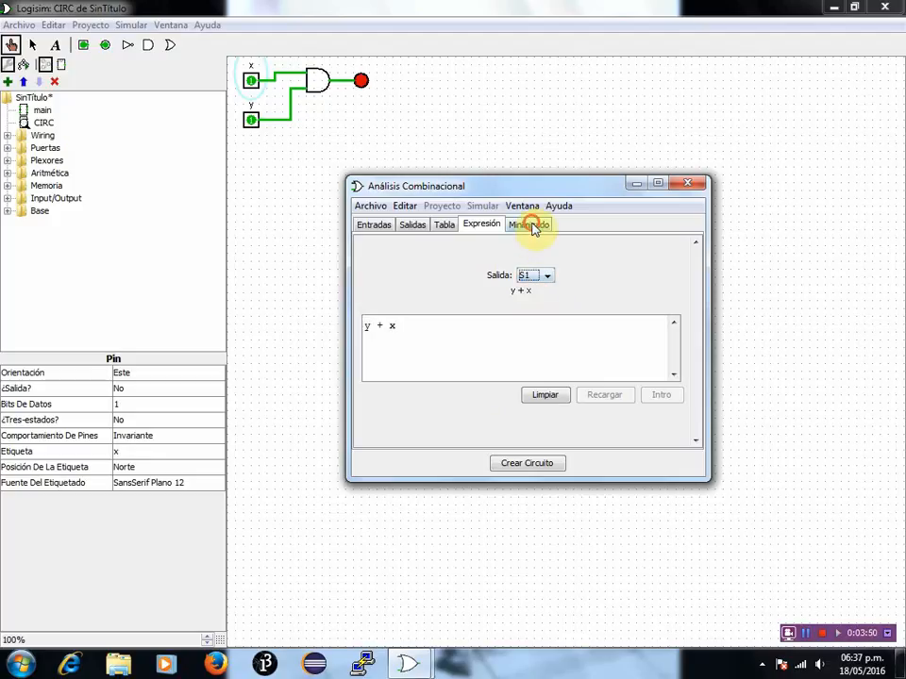
click(529, 224)
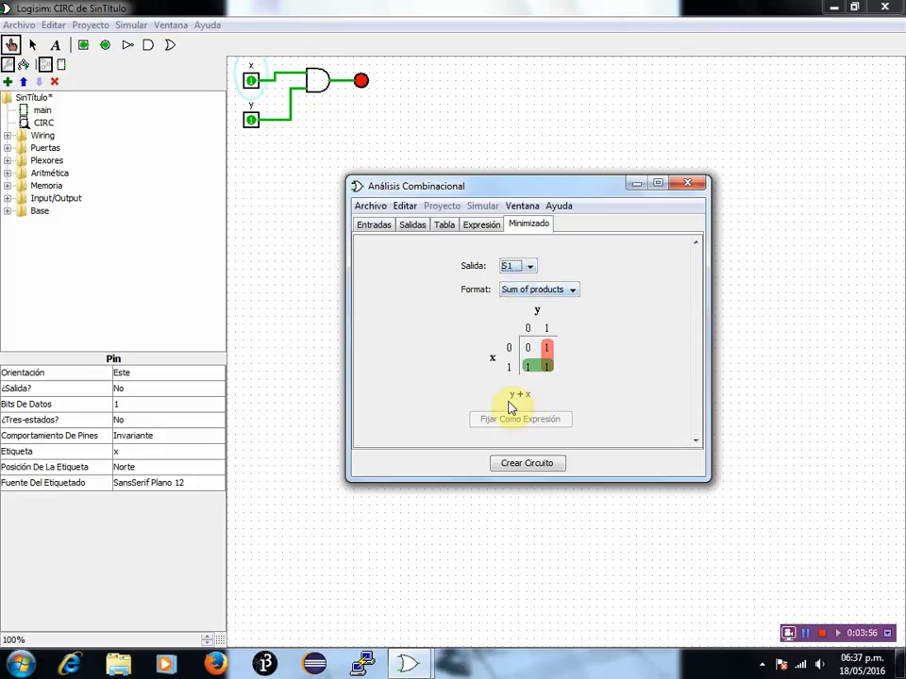
Step: Compare the sum-of-products Karnaugh maps of S2 and S1, then show the map of S1 in product-of-sums format
click(531, 269)
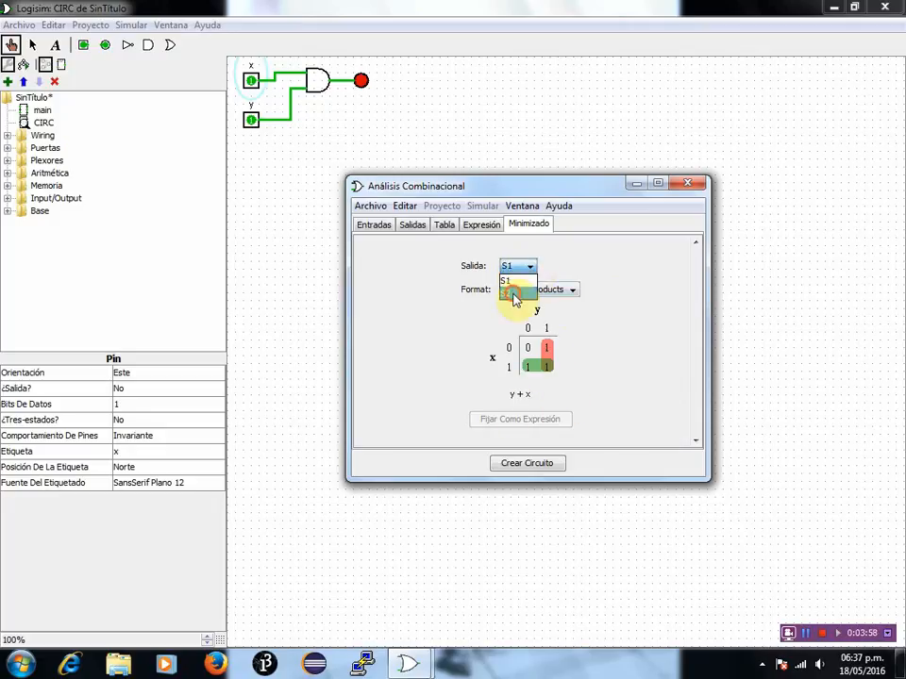
click(515, 292)
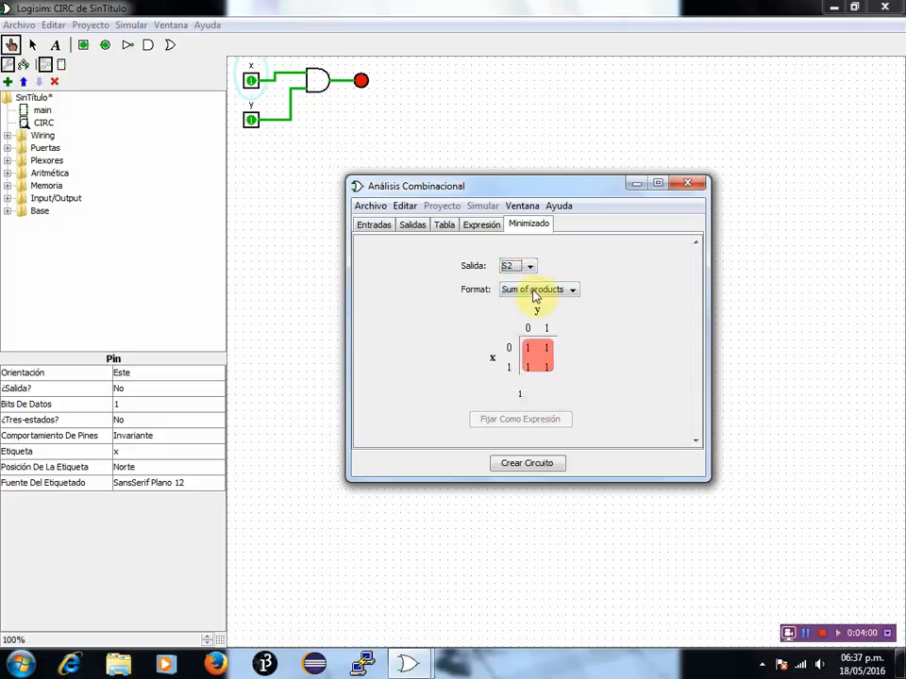
click(531, 269)
click(522, 279)
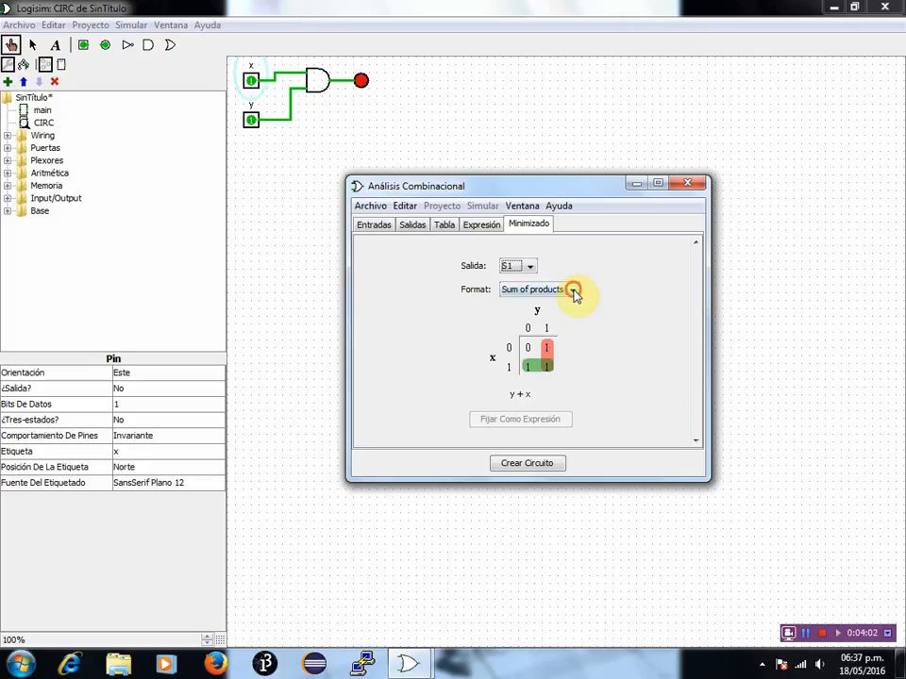
click(572, 289)
click(572, 316)
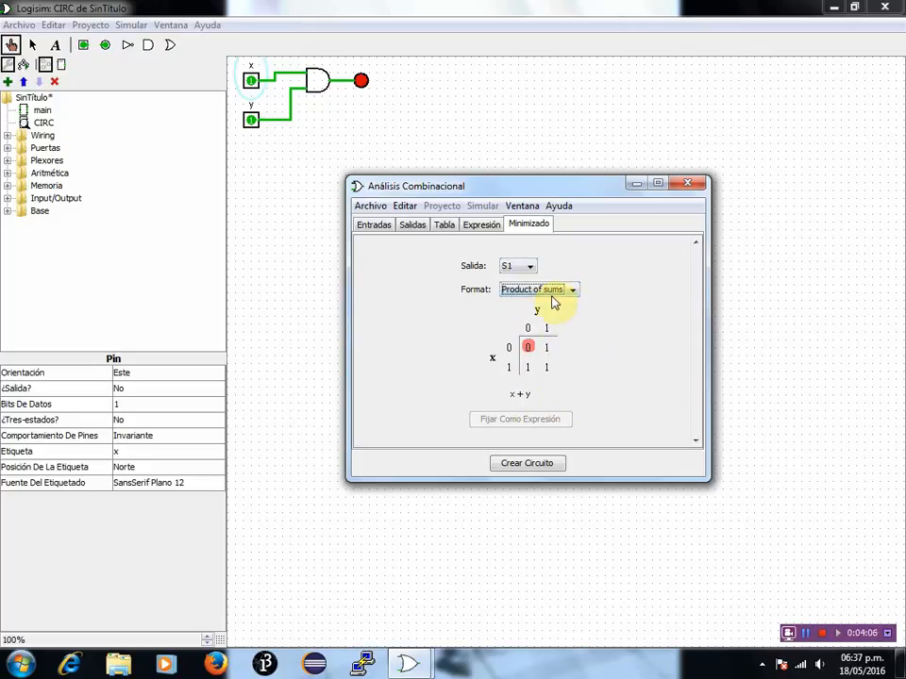
Step: Examine the Karnaugh map of S2 in both the sum-of-products and product-of-sums formats
click(533, 268)
click(517, 293)
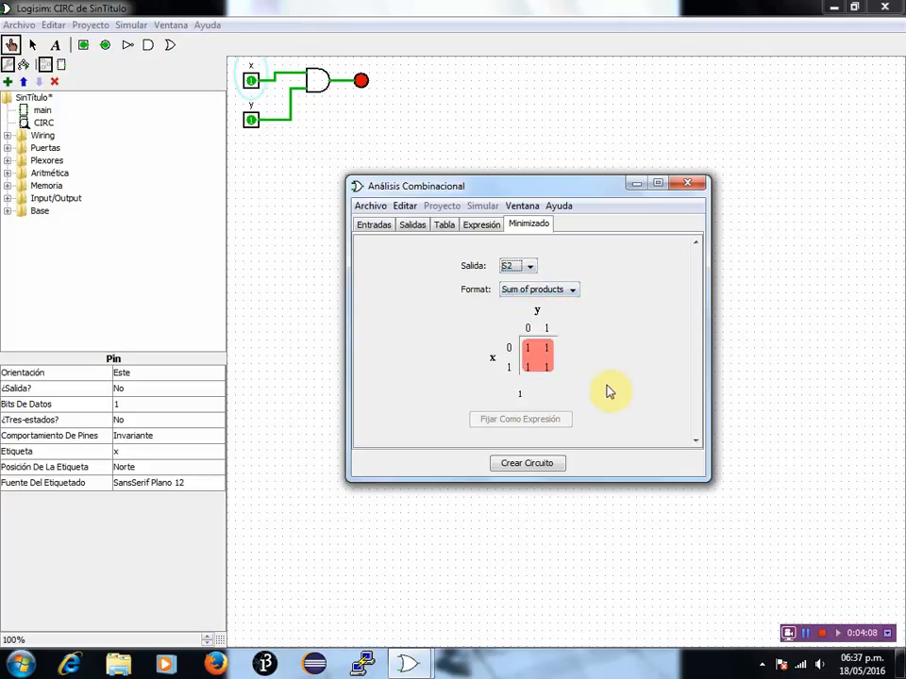
click(572, 291)
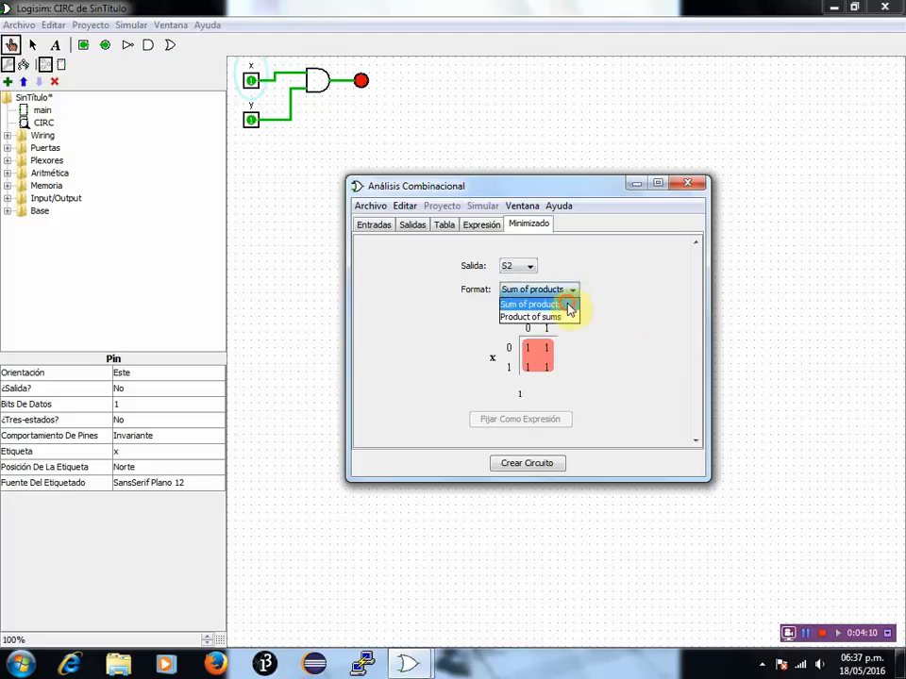
click(569, 306)
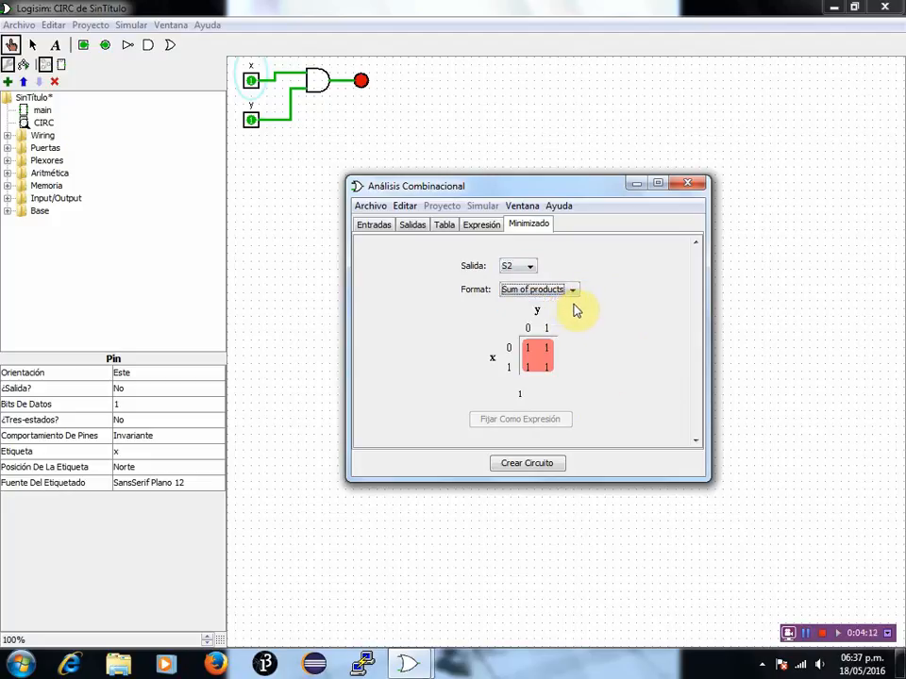
click(573, 289)
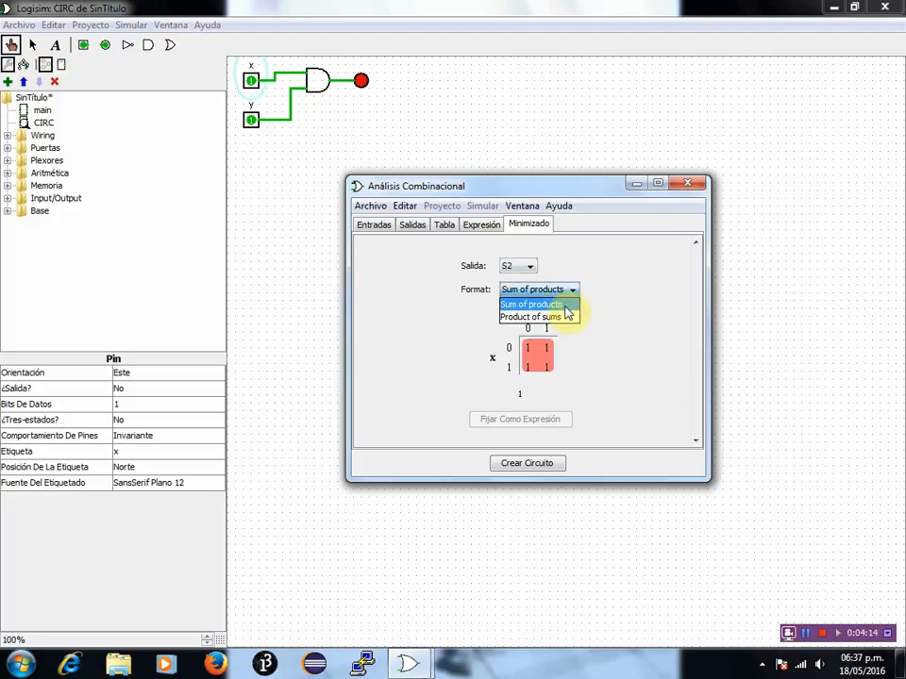
click(559, 318)
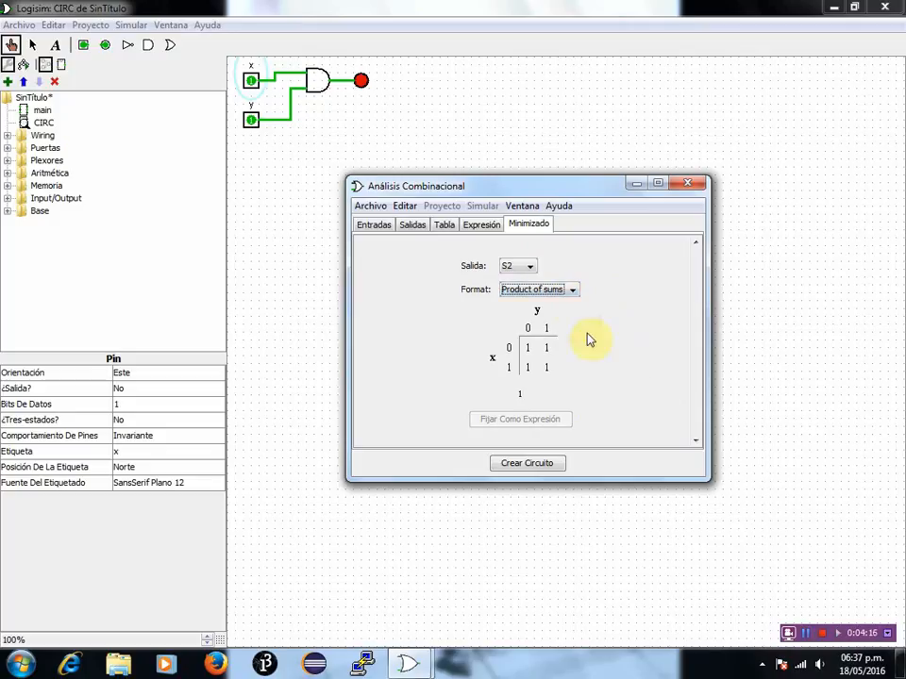
click(571, 292)
click(530, 302)
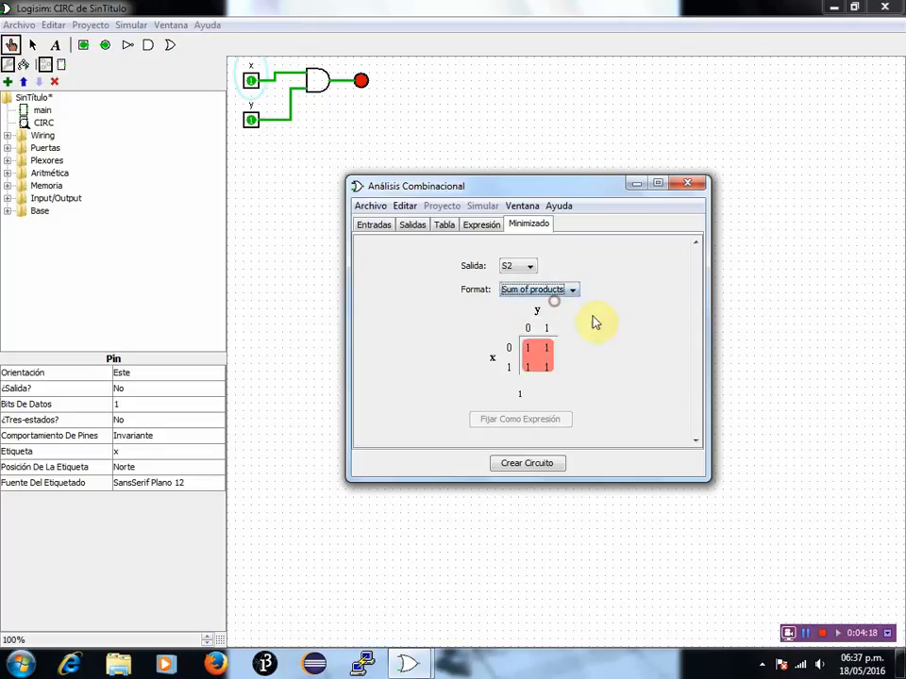
Step: Generate the circuit CIRC from the truth table, replacing the existing circuit, and close the combinational analysis
click(480, 226)
click(445, 226)
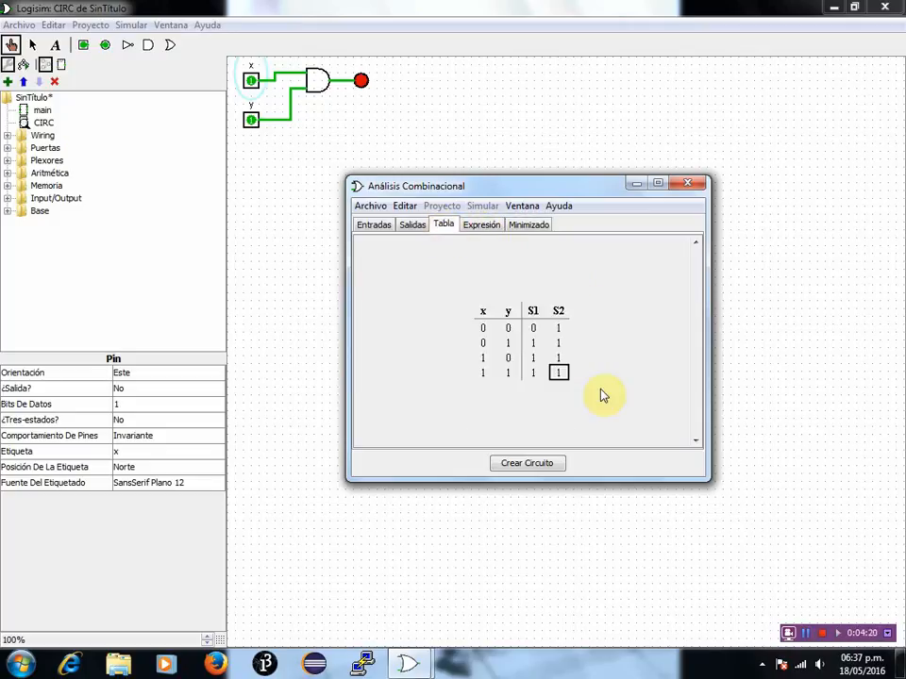
click(540, 465)
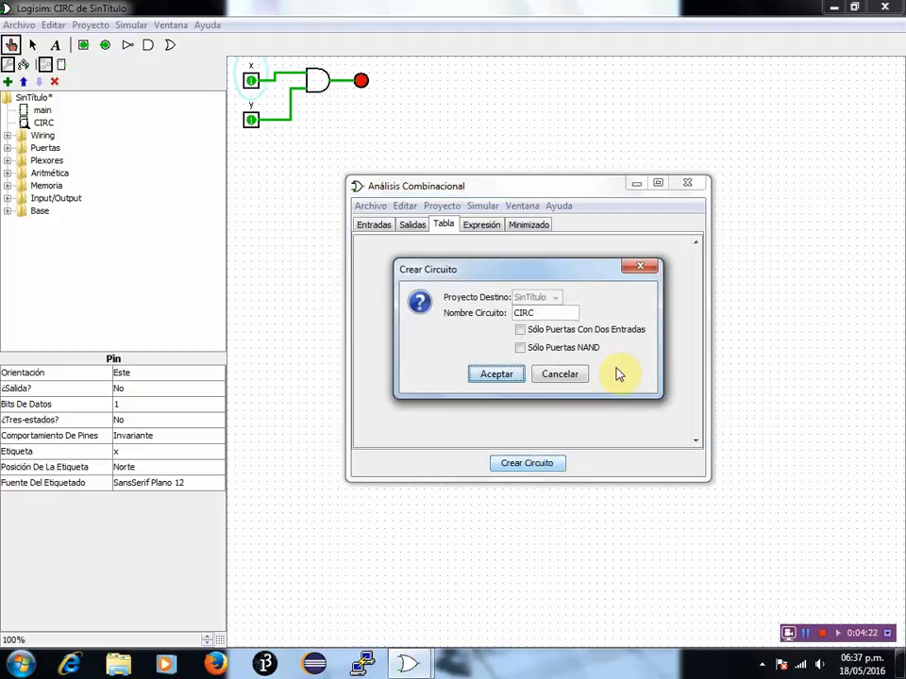
click(507, 375)
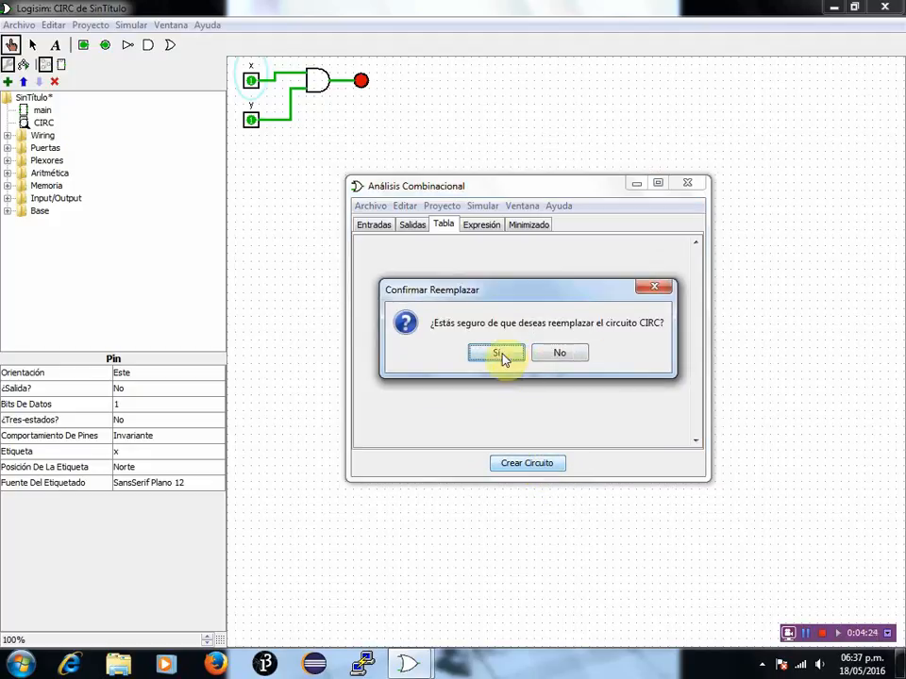
click(499, 355)
click(694, 185)
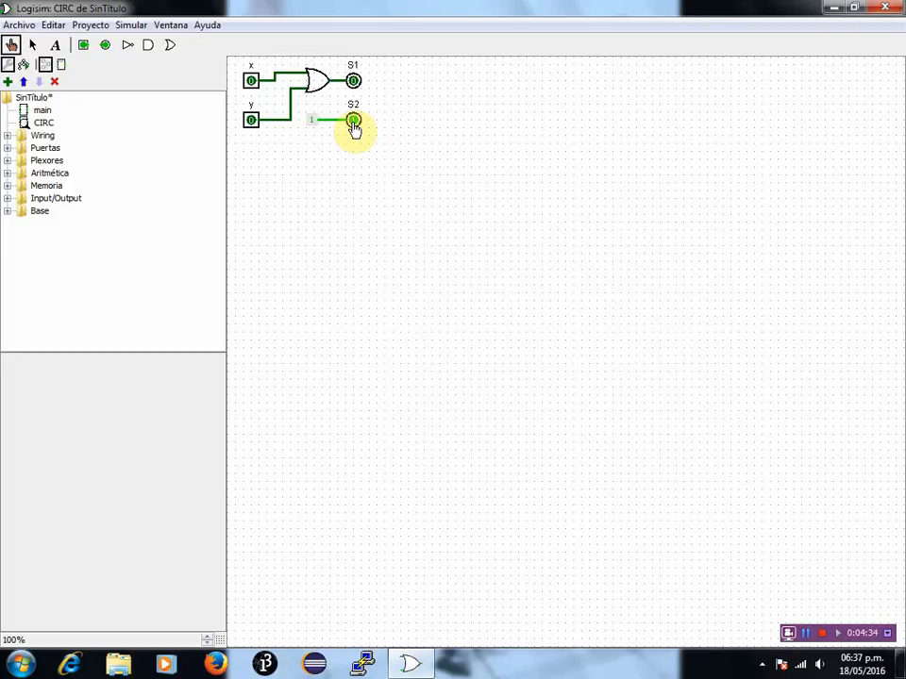
Step: Test outputs S1 and S2 by toggling inputs x and y between 0 and 1
click(251, 81)
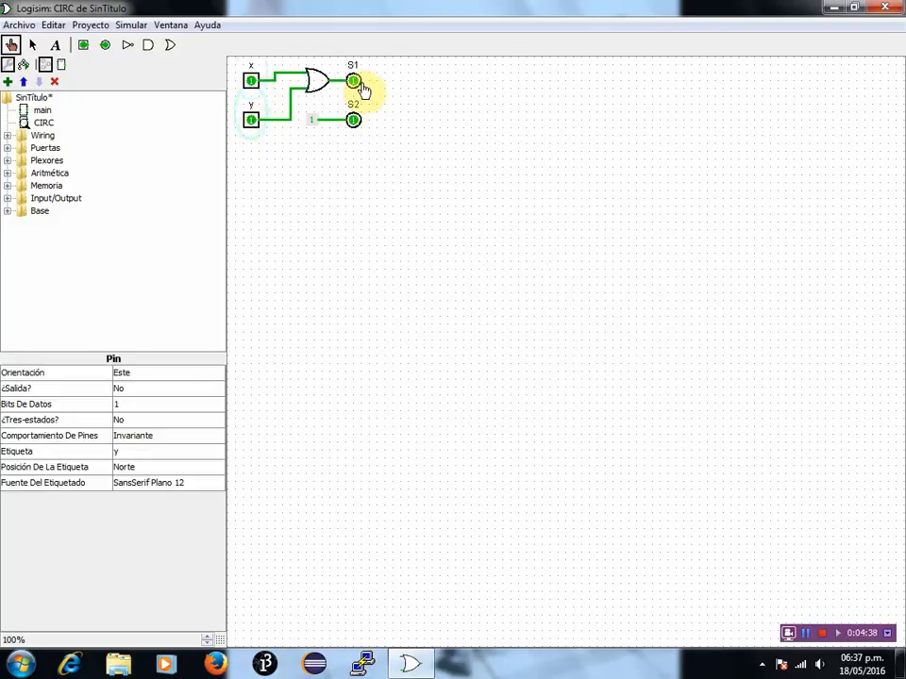
click(251, 120)
click(252, 85)
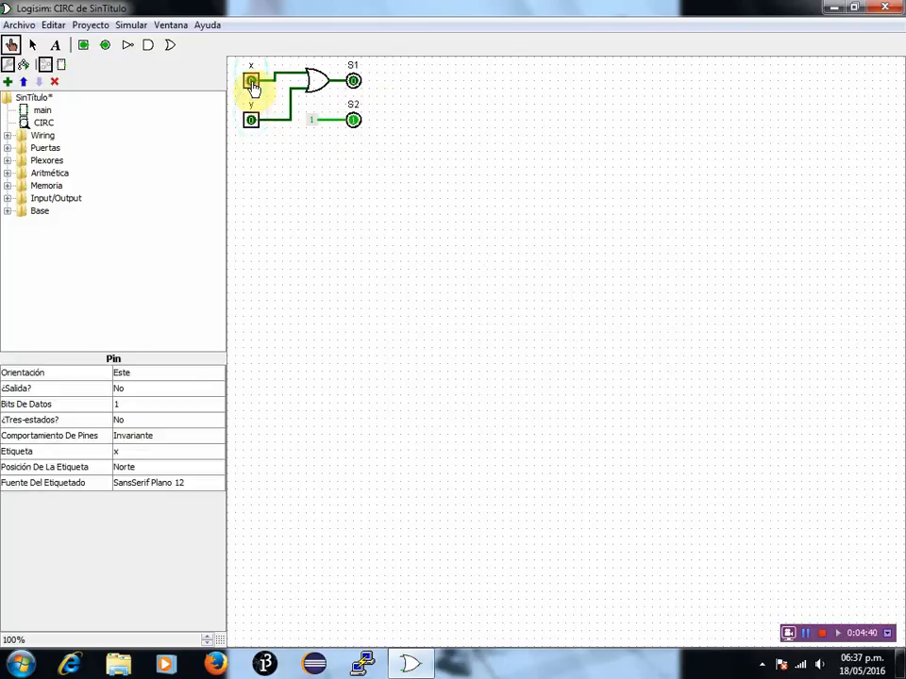
click(251, 81)
click(253, 121)
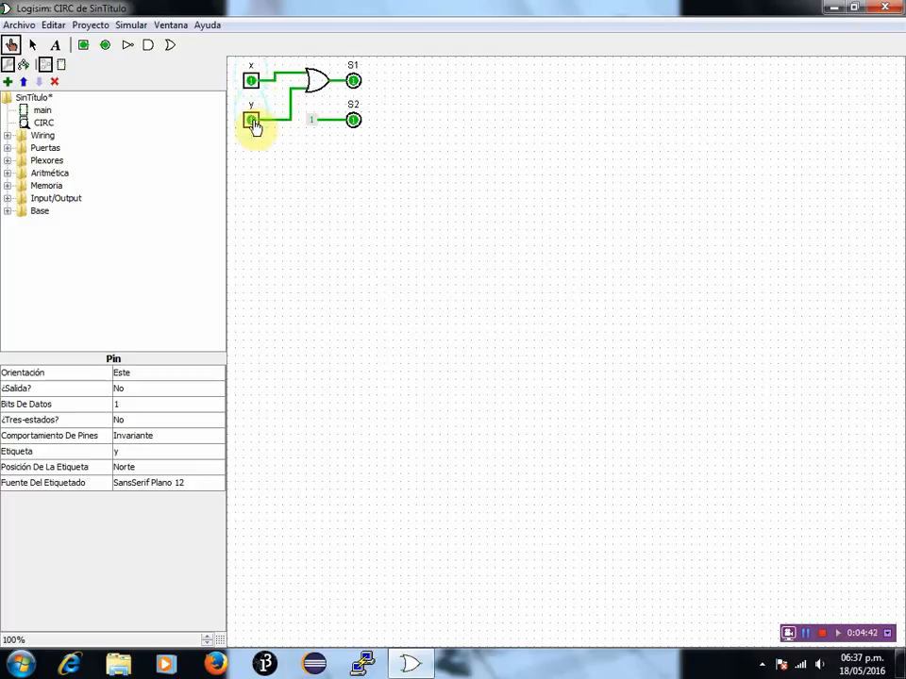
click(252, 123)
click(251, 81)
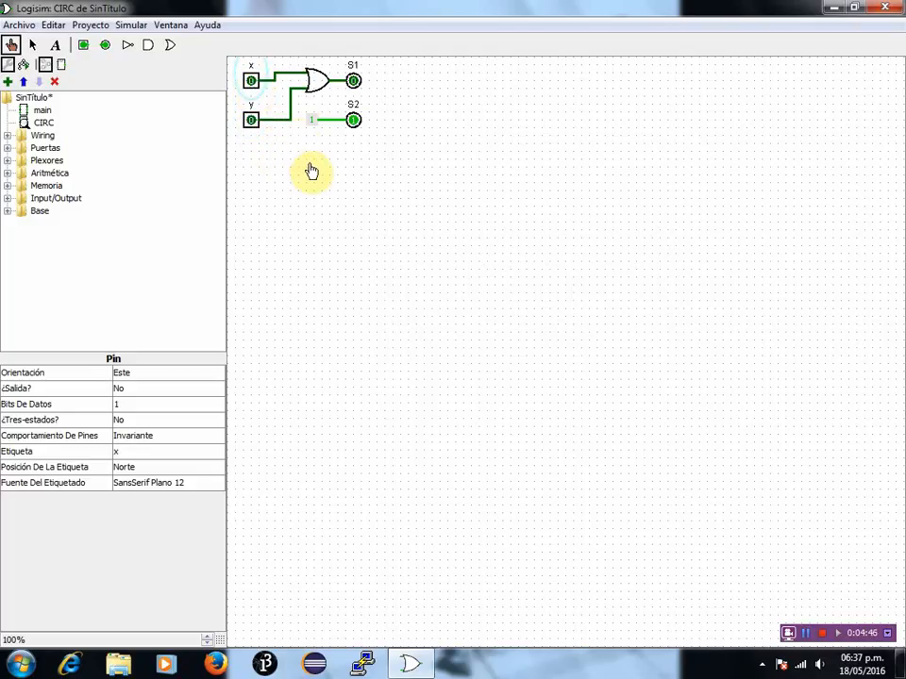
click(251, 81)
click(252, 120)
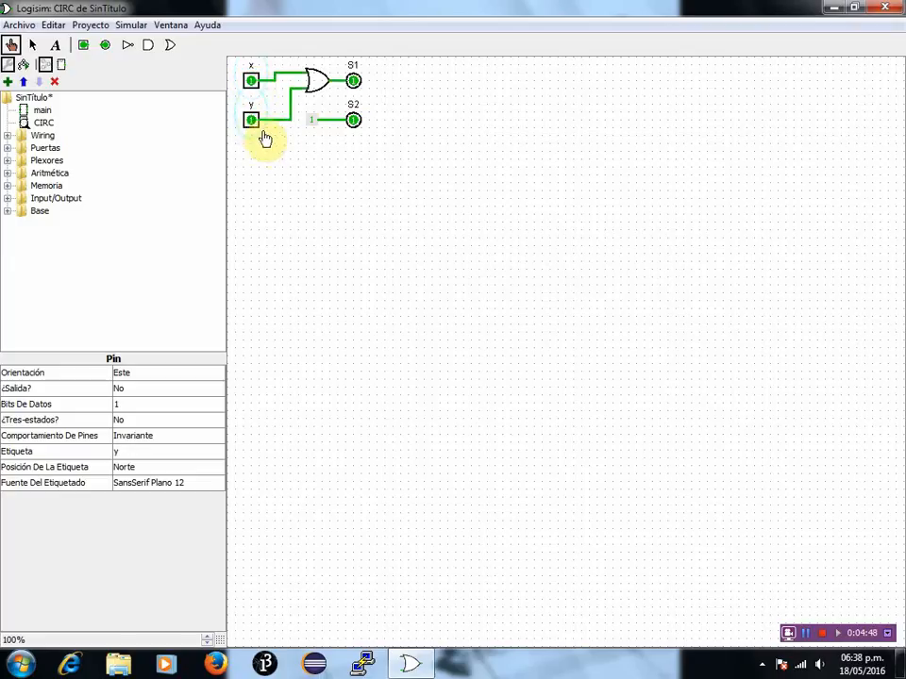
Step: Replace output pin S1 with an LED connected to the OR gate's output wire
click(33, 43)
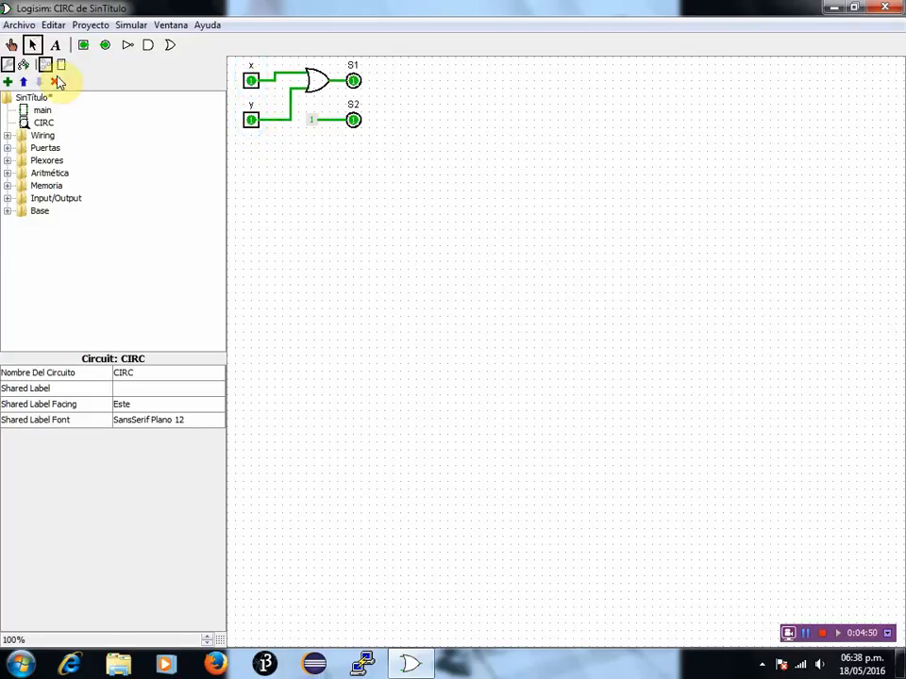
click(355, 80)
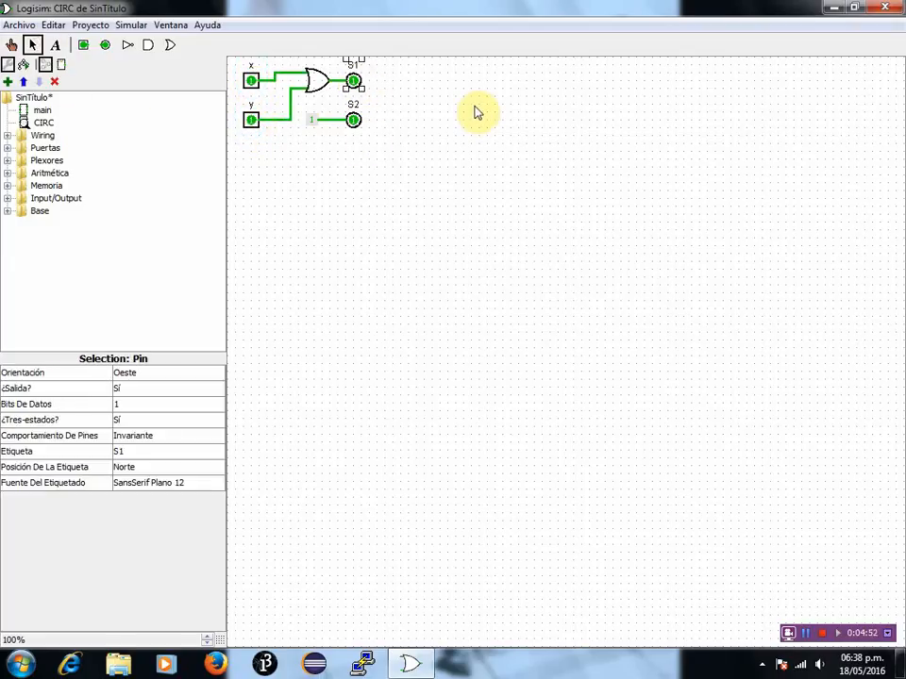
key(Delete)
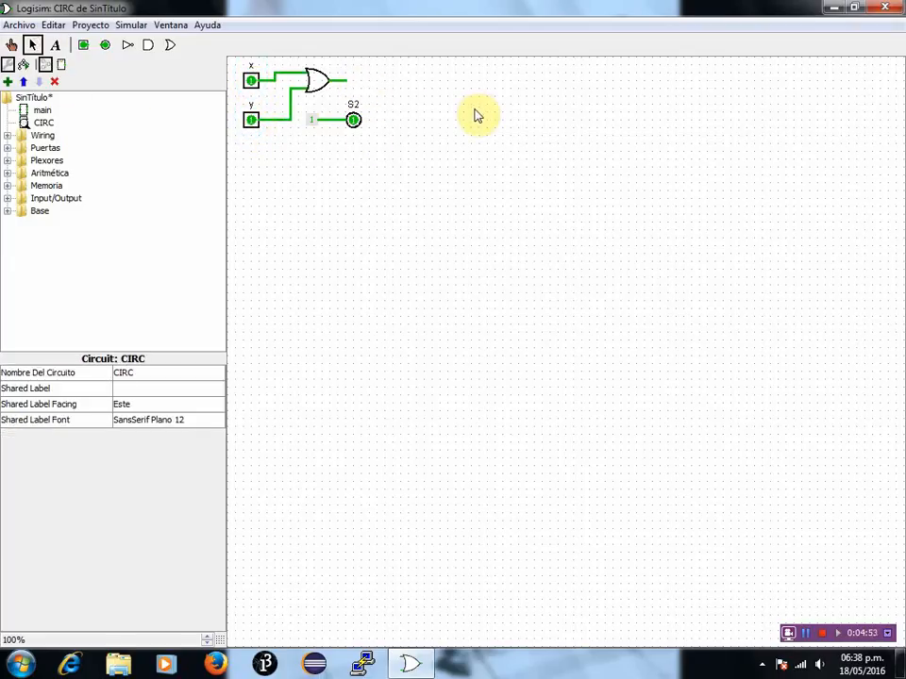
click(9, 198)
click(59, 248)
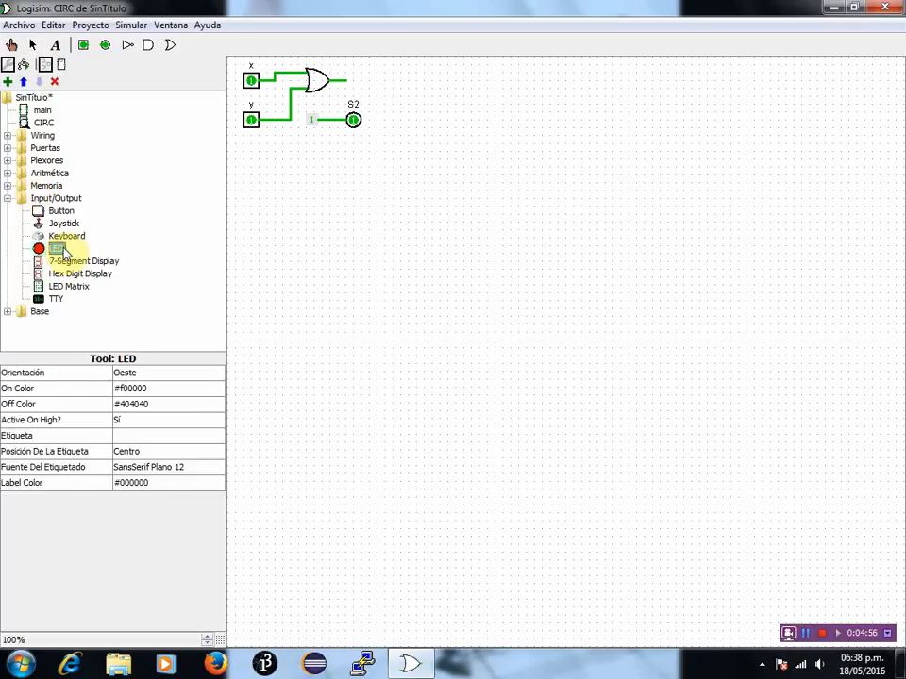
click(353, 81)
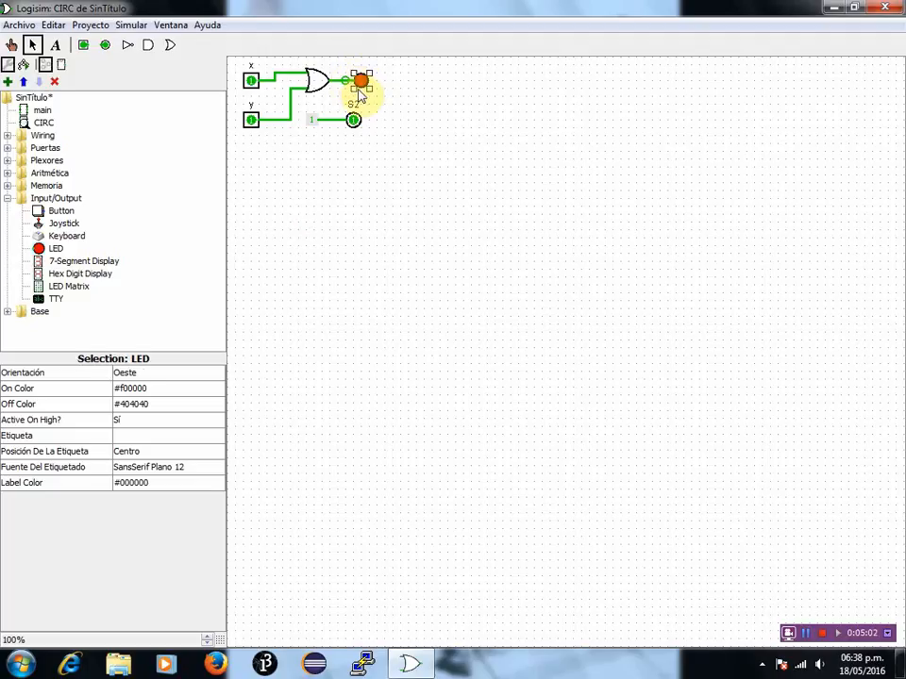
Step: Replace output pin S2 with an LED connected to the wire from the constant 1
click(354, 120)
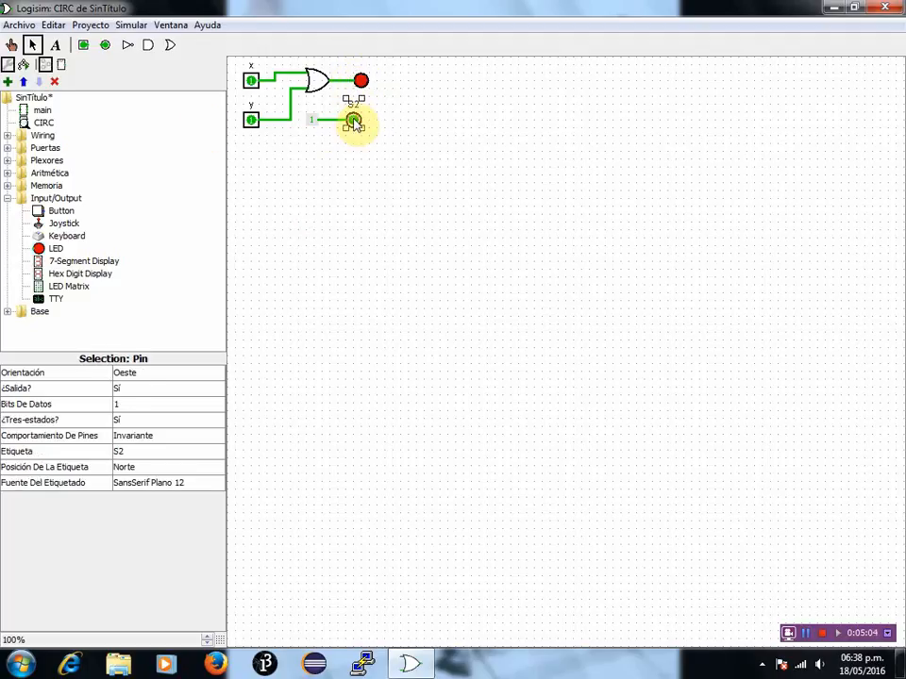
key(Delete)
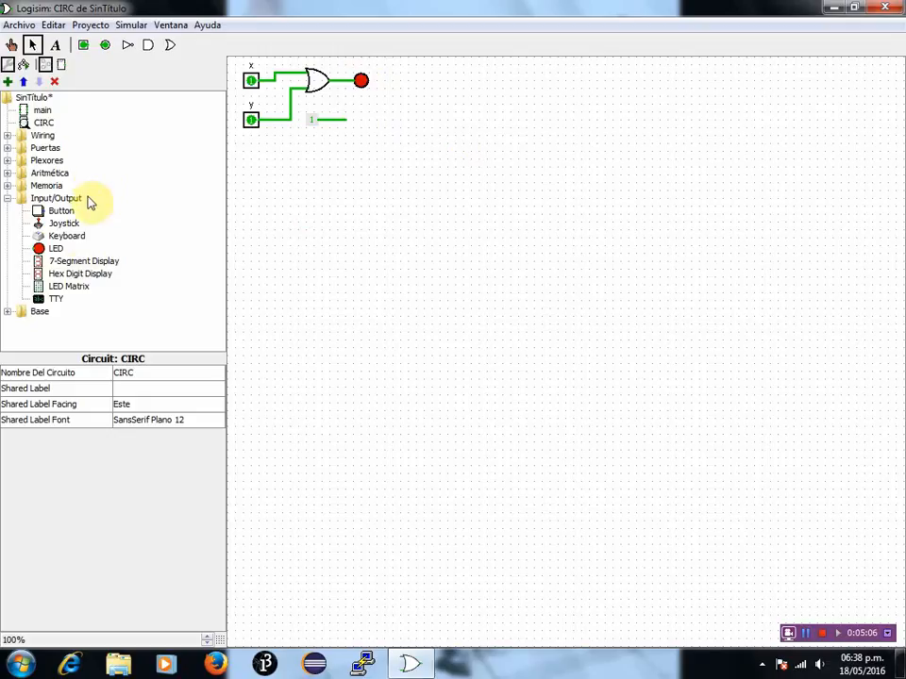
click(84, 250)
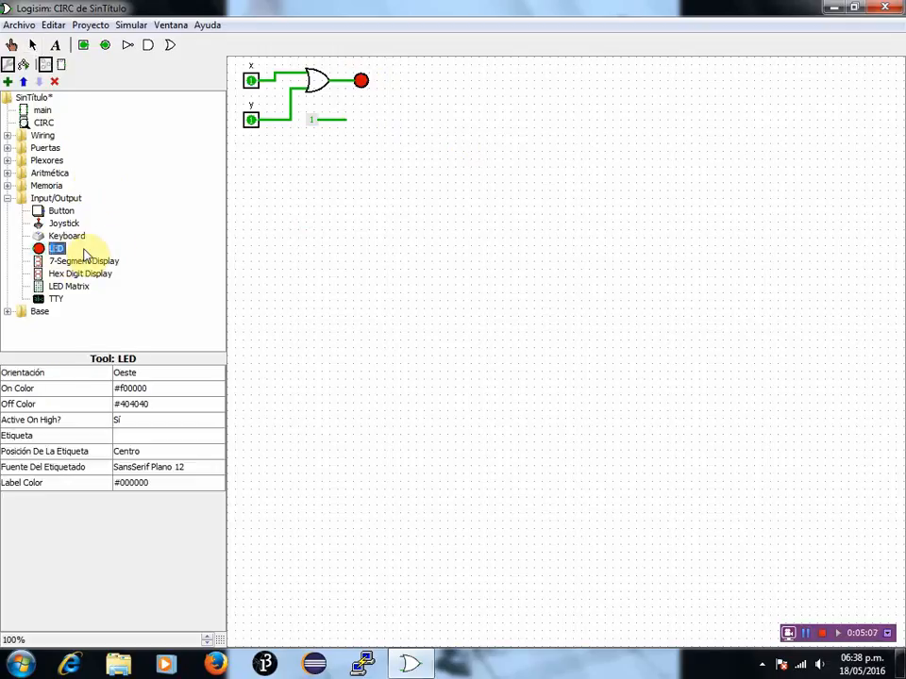
click(350, 119)
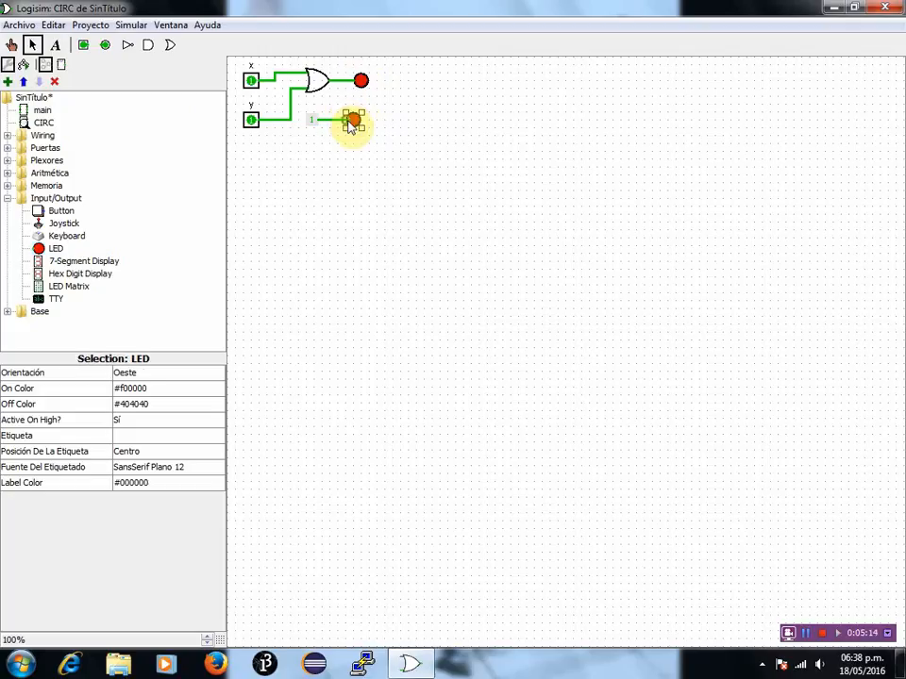
click(422, 127)
Step: Test both LEDs by toggling inputs x and y through their combinations of 0 and 1
click(10, 46)
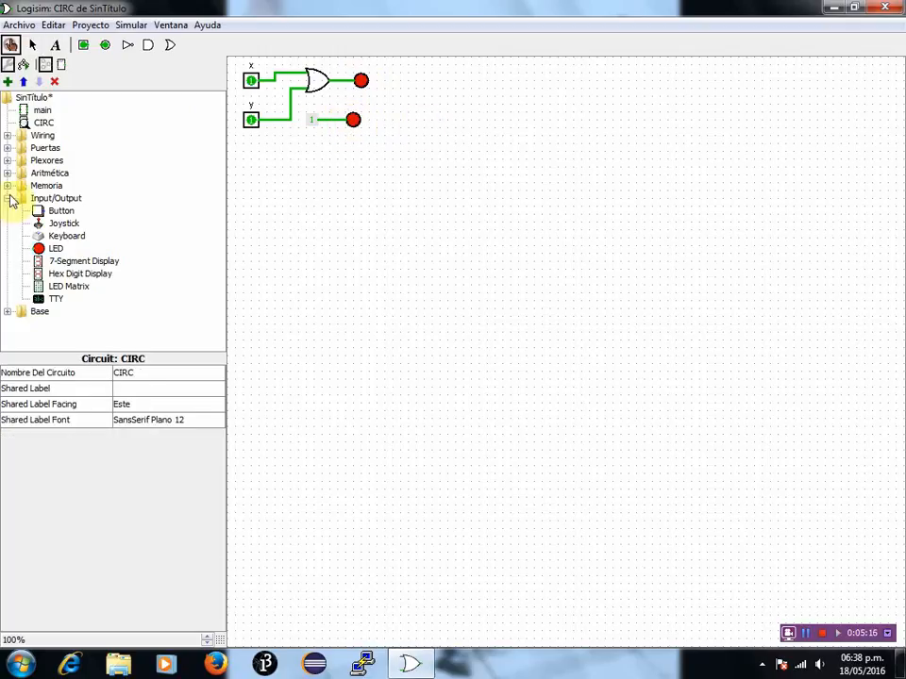
click(8, 200)
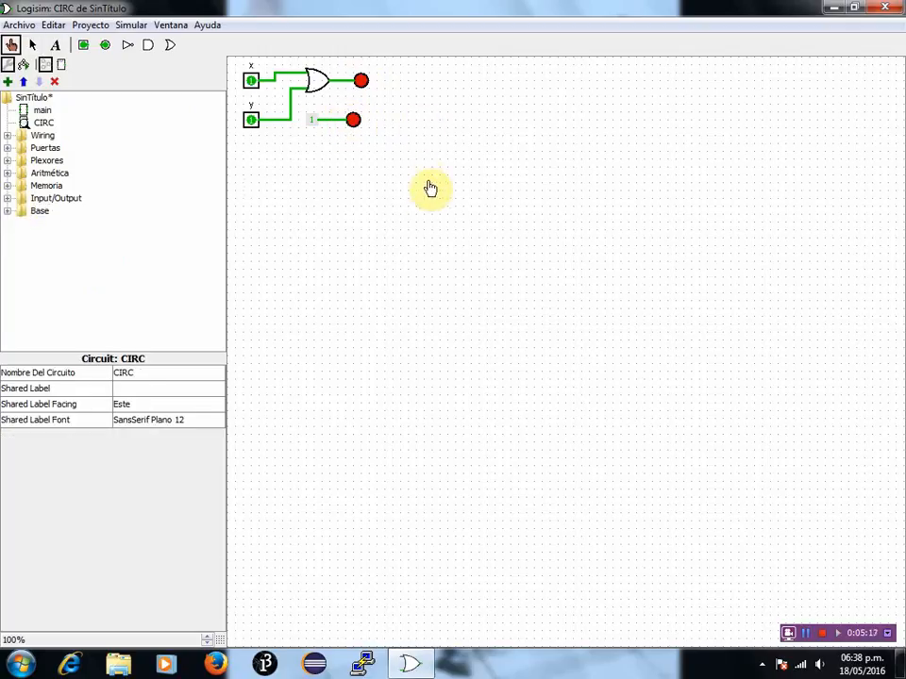
click(252, 81)
click(252, 119)
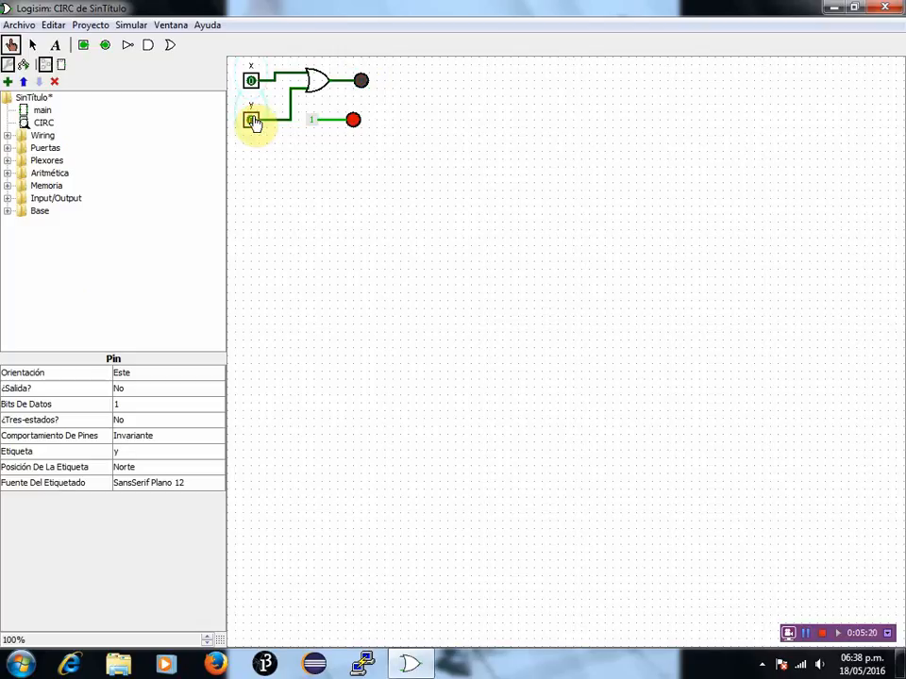
click(251, 82)
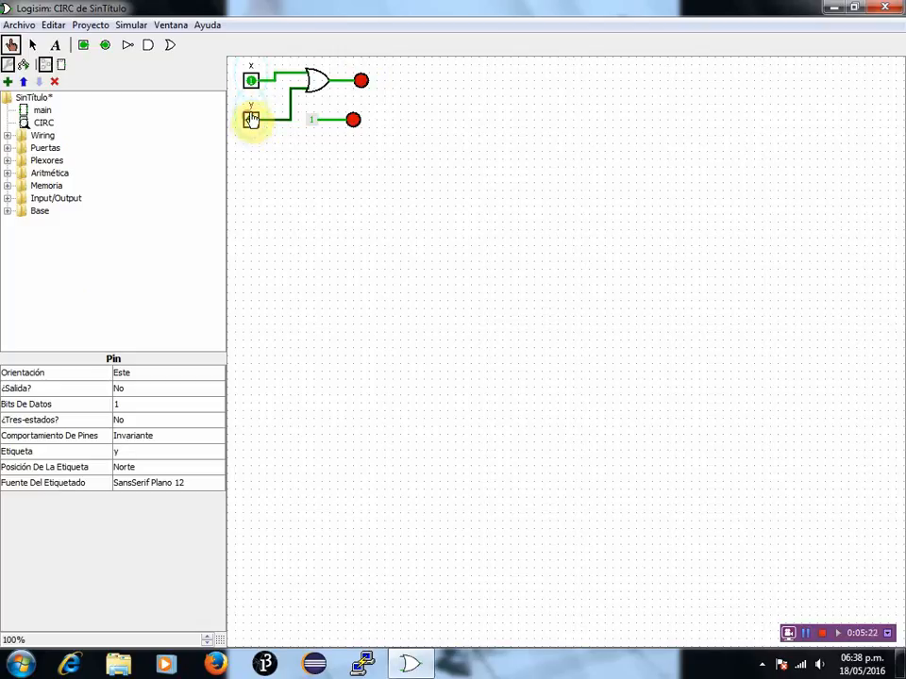
click(251, 82)
click(253, 121)
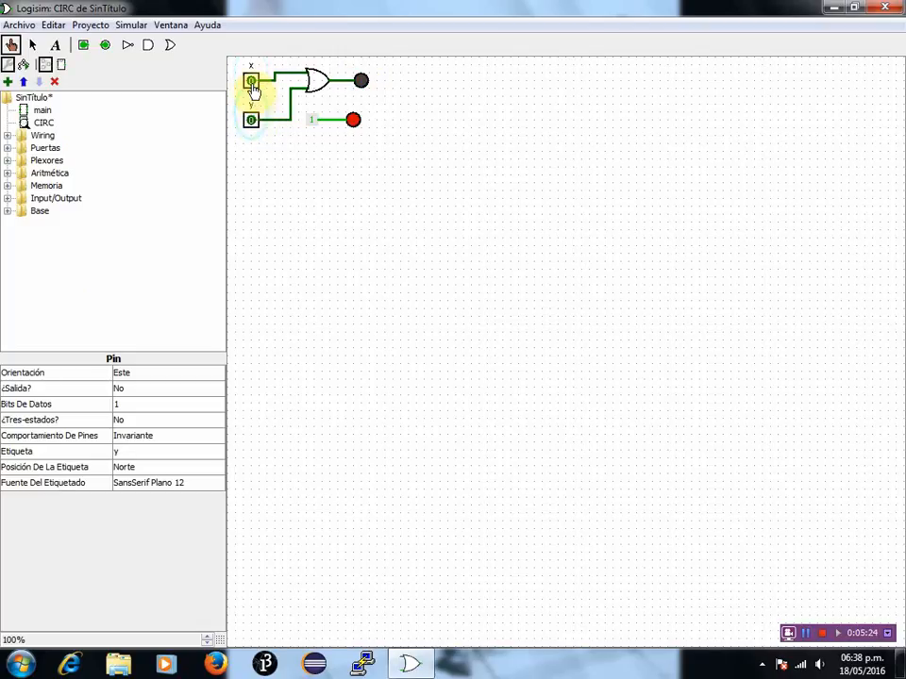
click(251, 83)
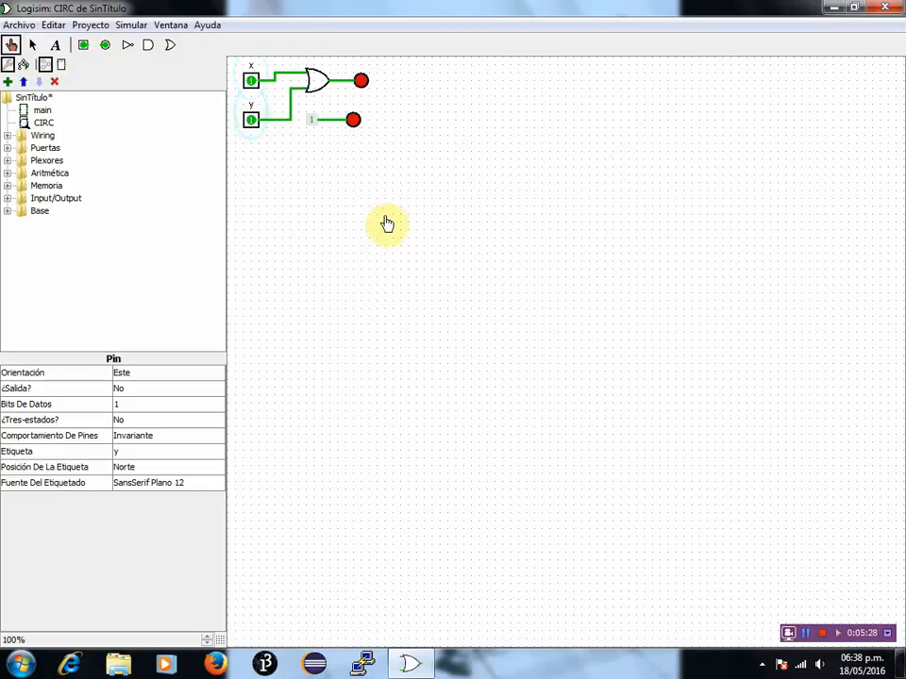
Step: Open the circuit's combinational analysis and add z as a third input and S1 as the output
click(98, 31)
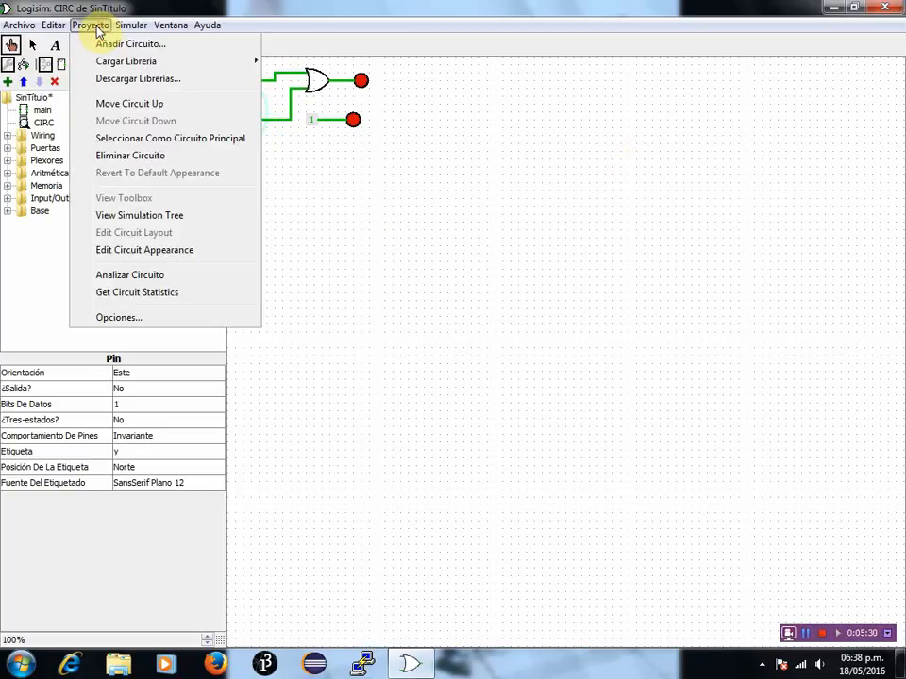
click(151, 275)
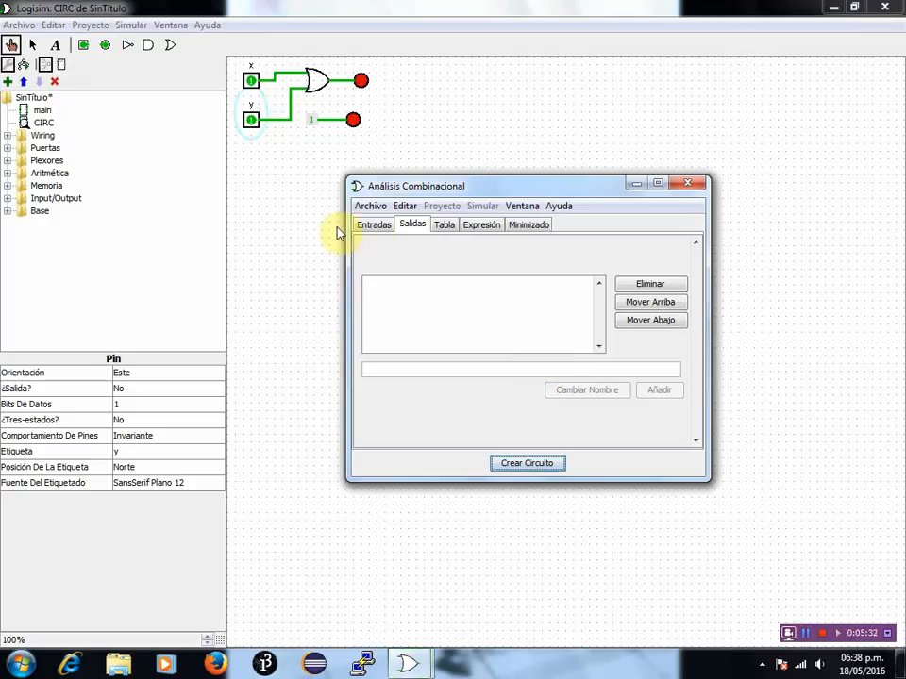
click(378, 227)
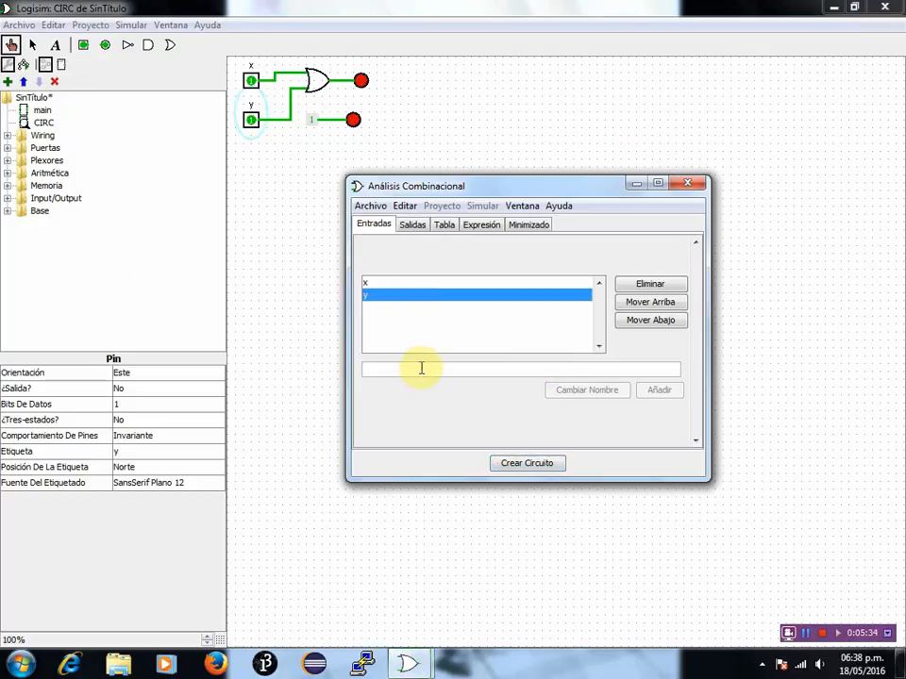
text(z)
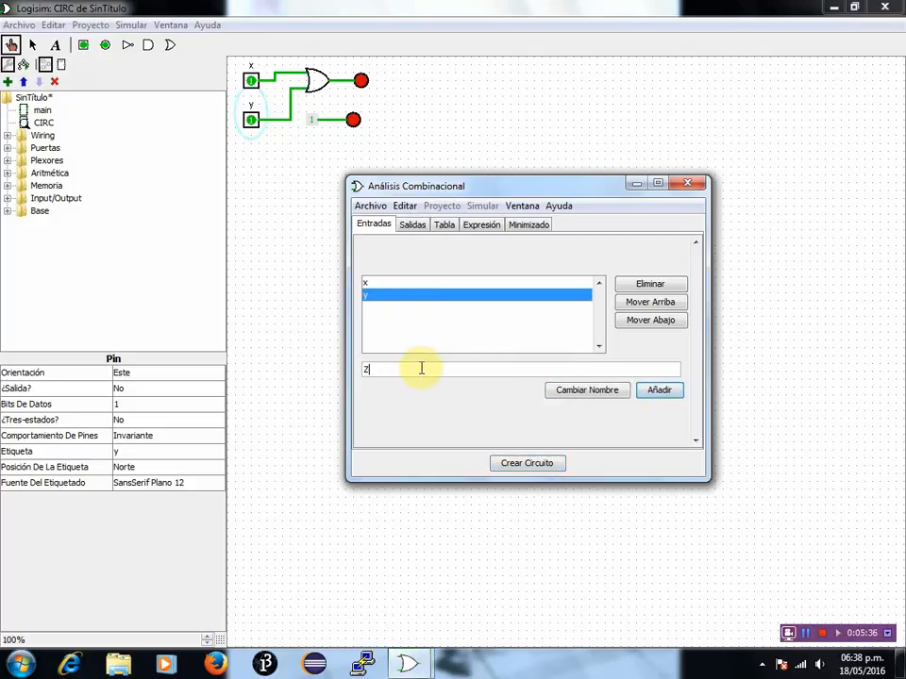
click(672, 396)
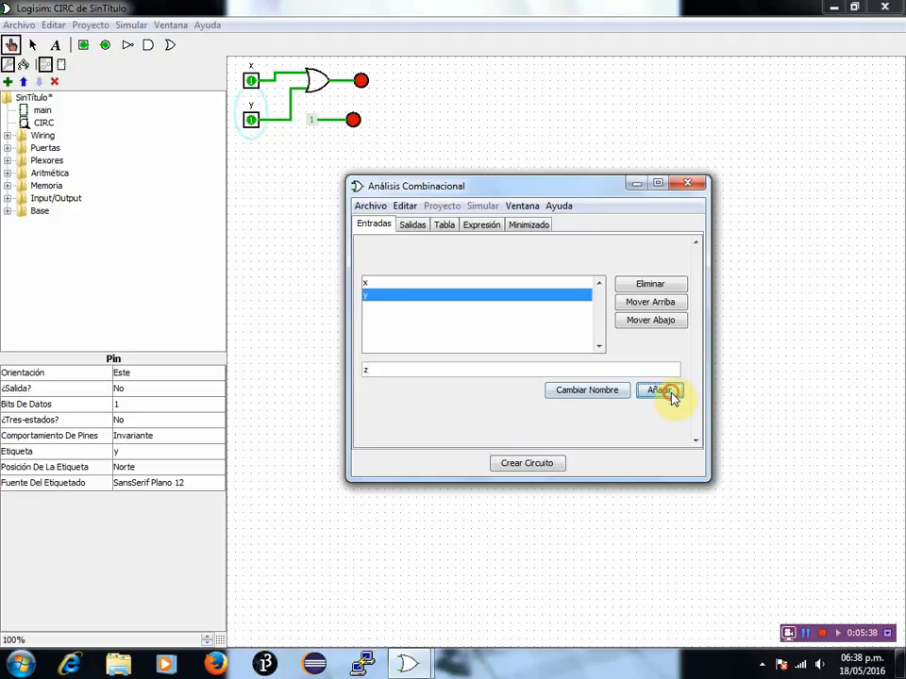
click(412, 226)
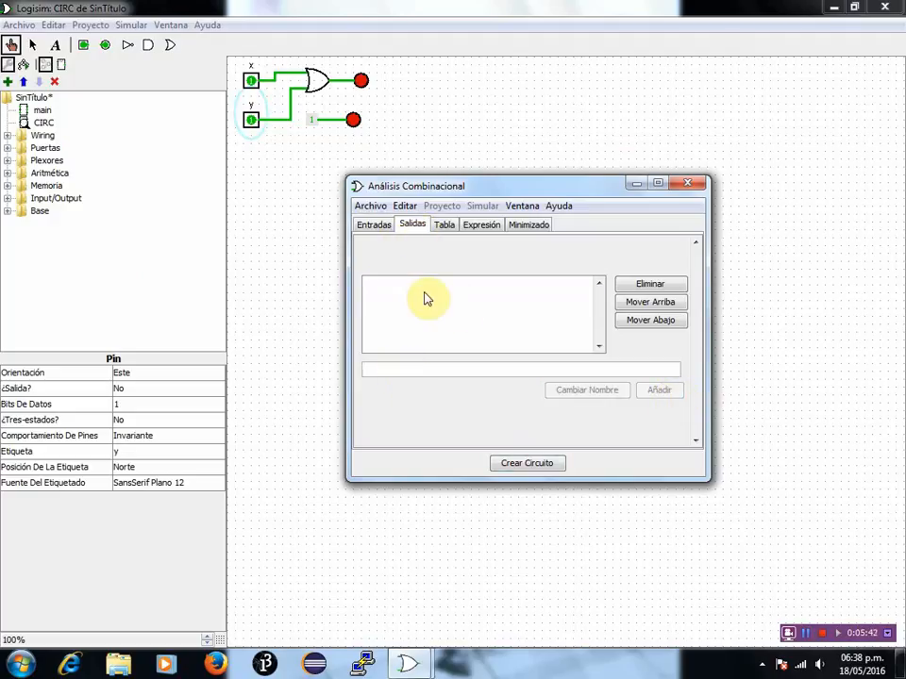
text(S1)
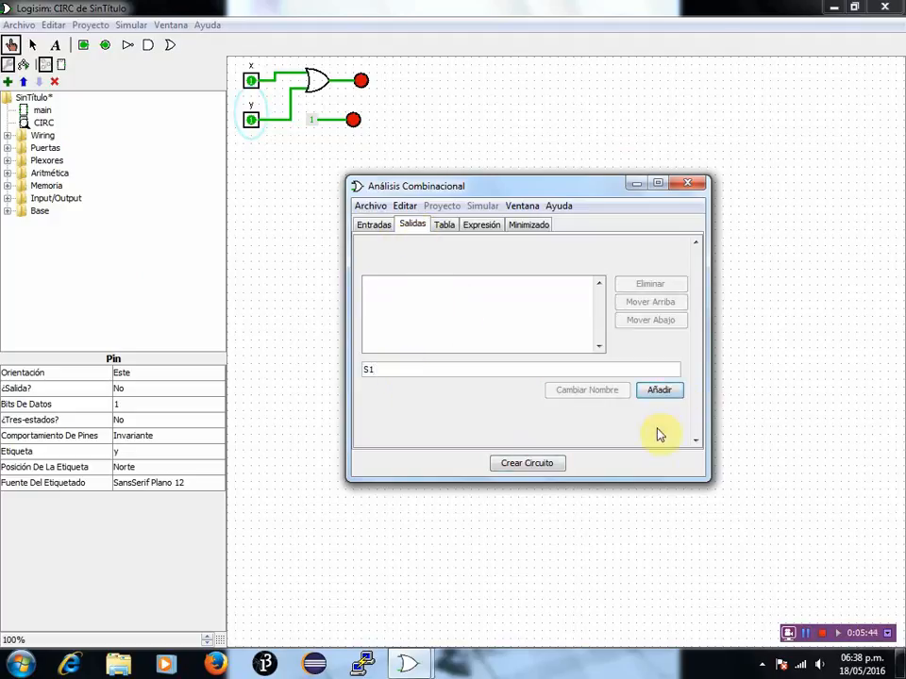
click(660, 390)
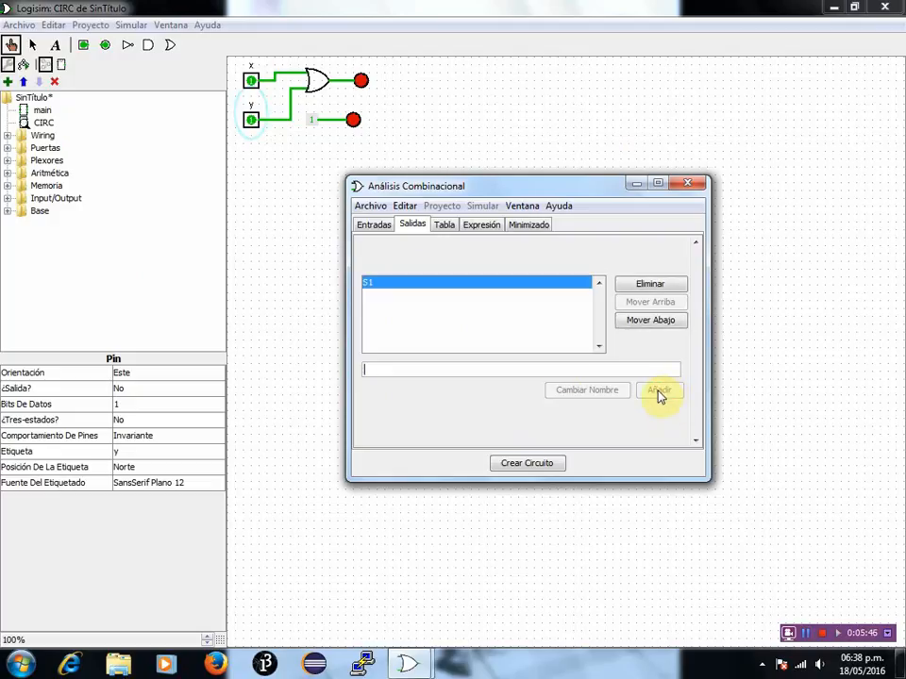
Step: Fill the truth table's S1 column with 1, 1, 1, 0, 0, 1, 1, 1 for xyz from 000 to 111
click(442, 226)
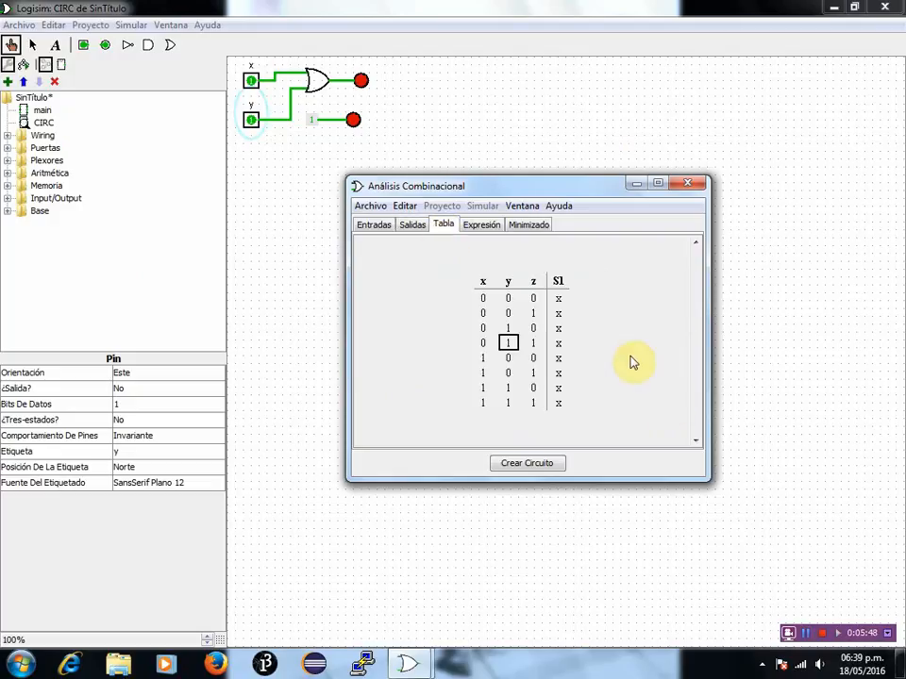
click(559, 299)
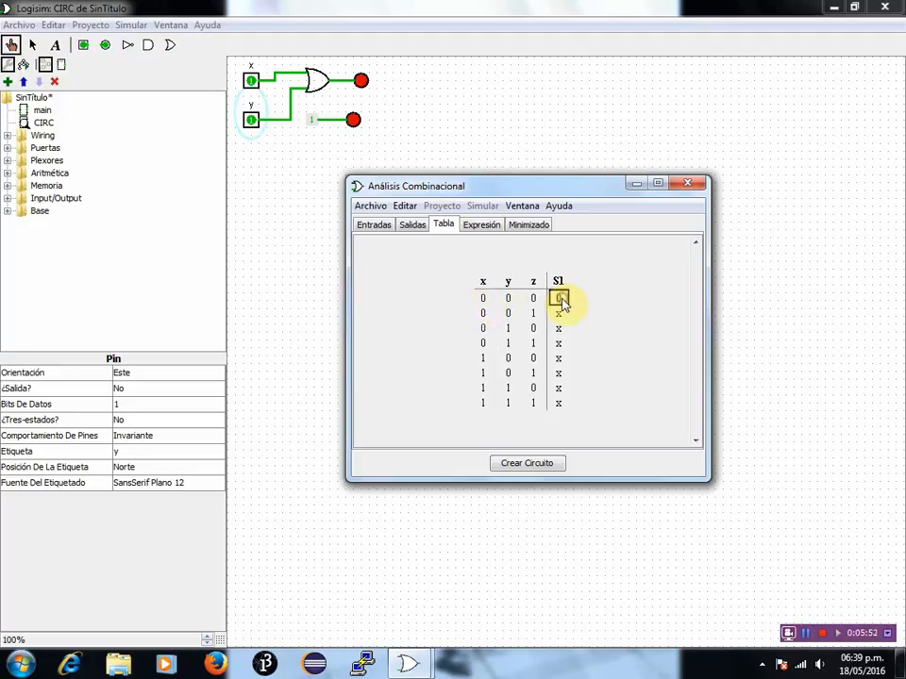
click(561, 300)
click(559, 316)
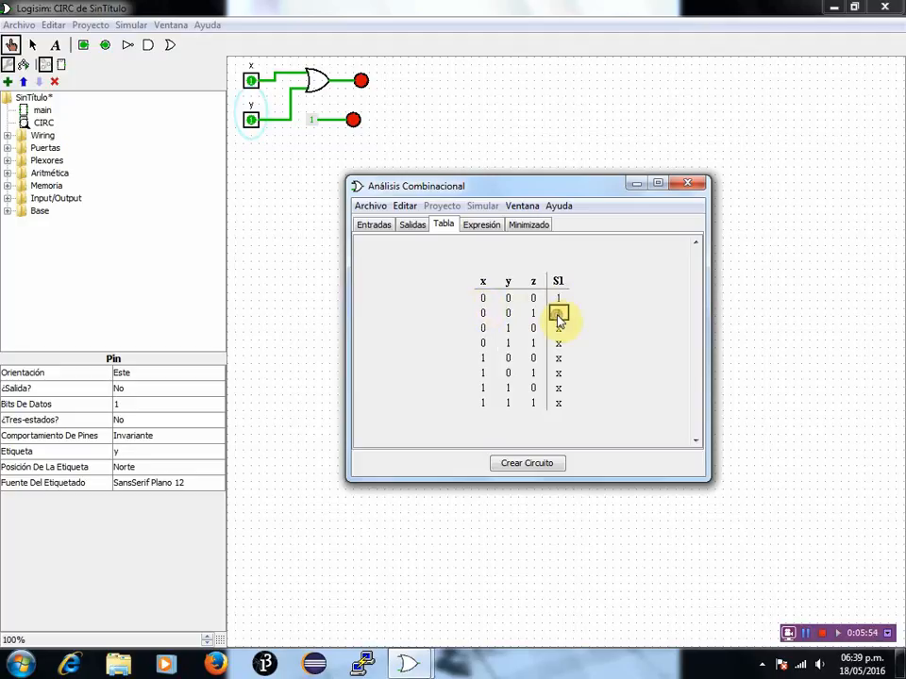
click(558, 315)
click(560, 328)
click(559, 330)
click(560, 374)
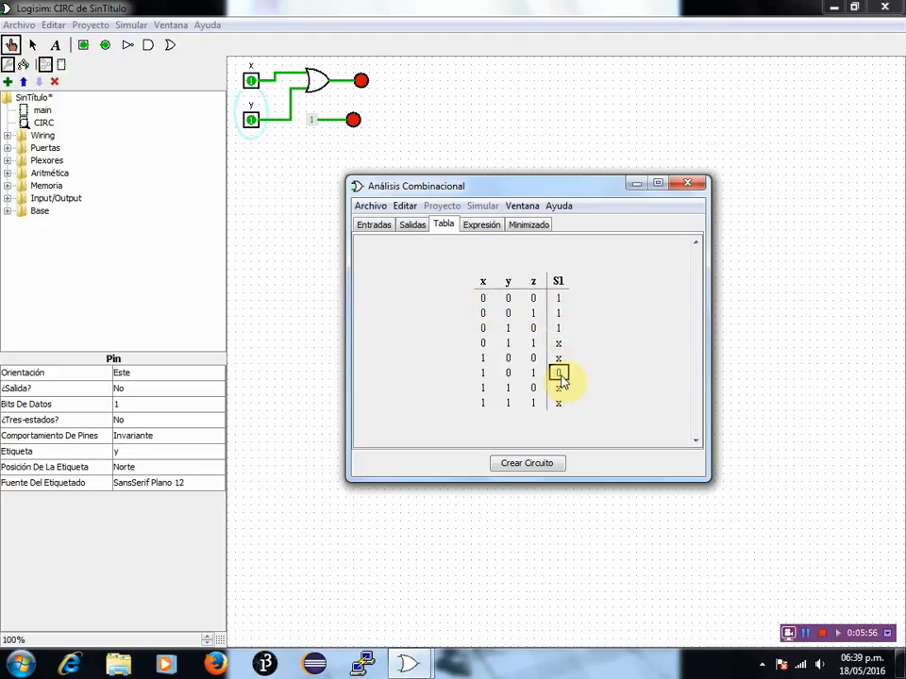
click(559, 374)
click(559, 389)
click(559, 389)
click(560, 403)
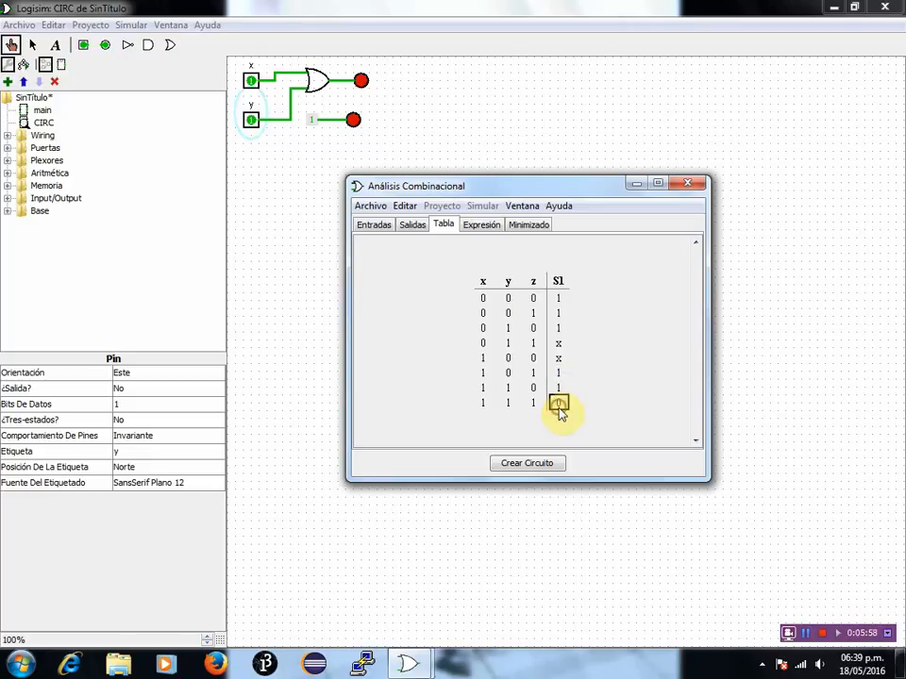
click(559, 403)
click(559, 345)
click(559, 358)
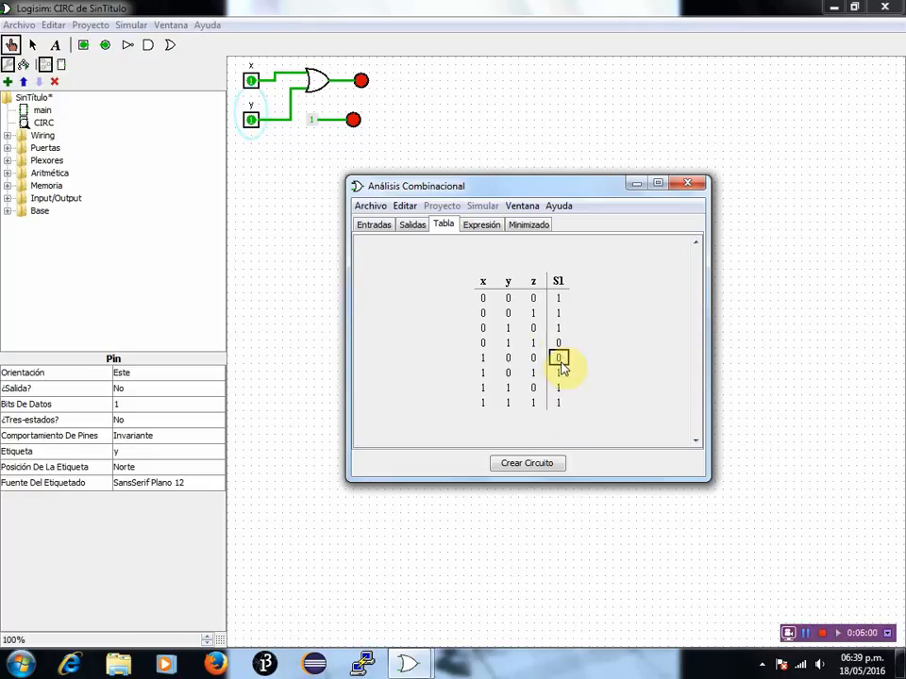
Step: Set S1's minimization format to Product of sums and review its expression
click(481, 226)
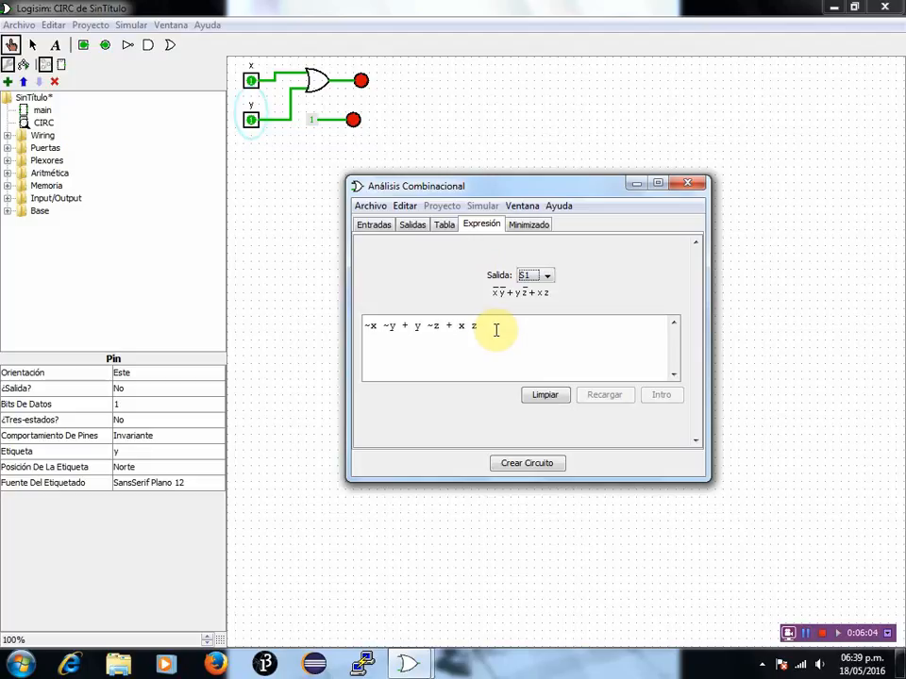
click(539, 227)
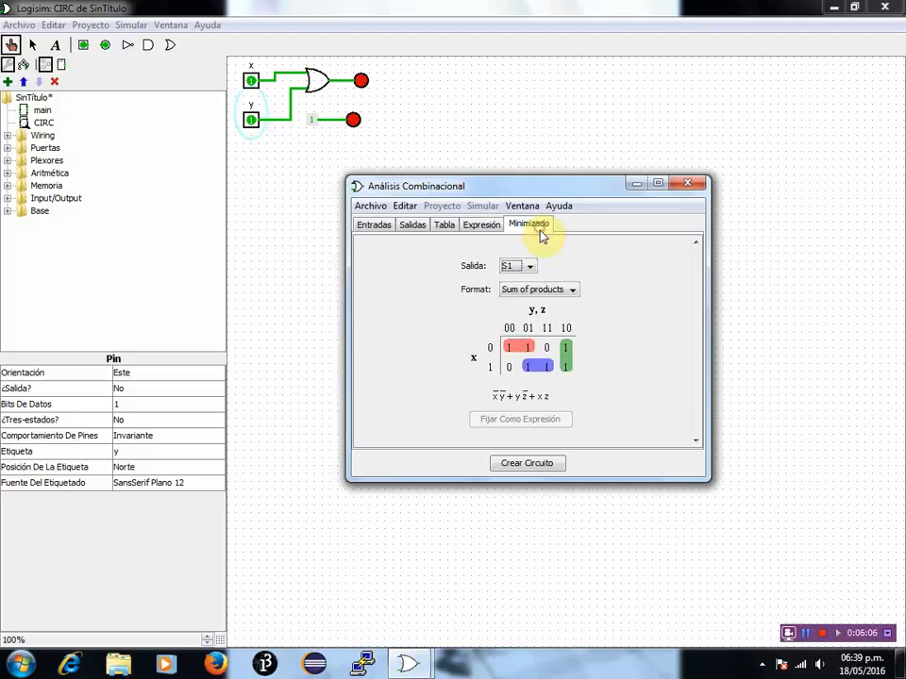
click(573, 295)
click(561, 316)
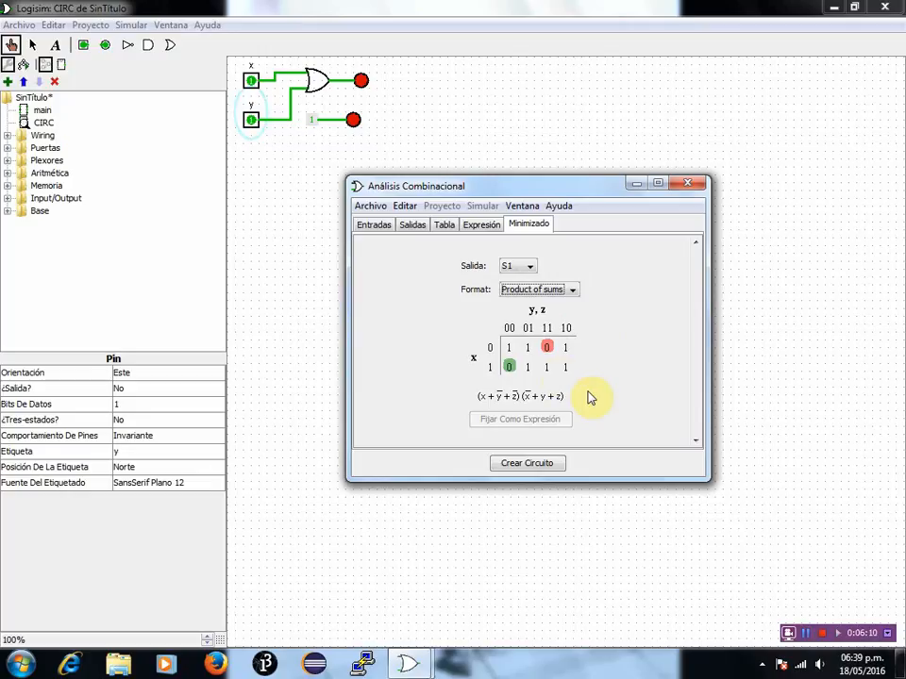
click(481, 226)
drag(529, 325, 361, 330)
click(541, 327)
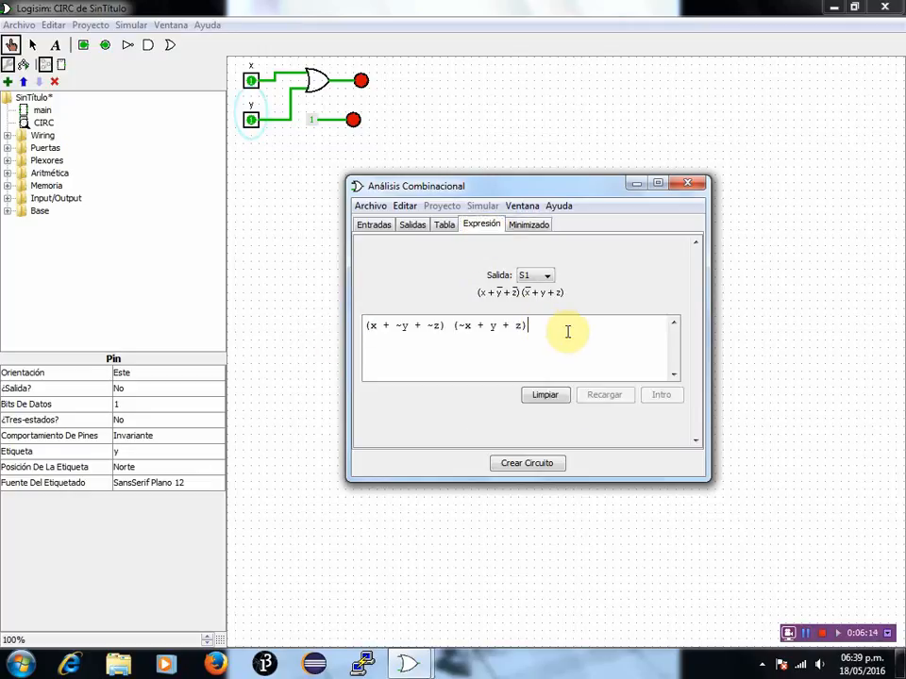
Step: Create the circuit from the analysis as CIRC, replacing the existing one, and close the analysis window
click(538, 468)
click(515, 373)
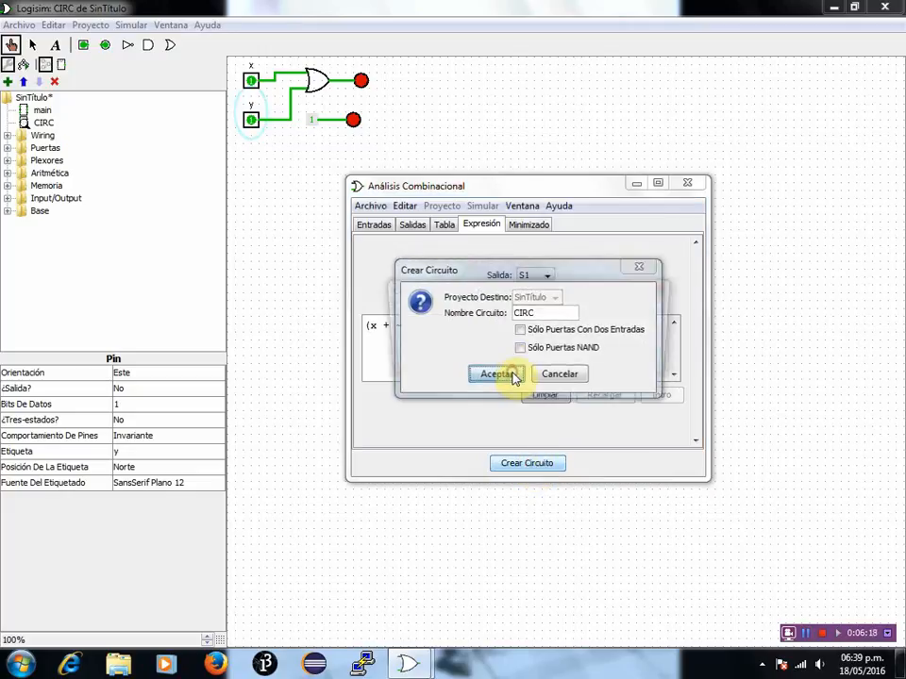
click(497, 355)
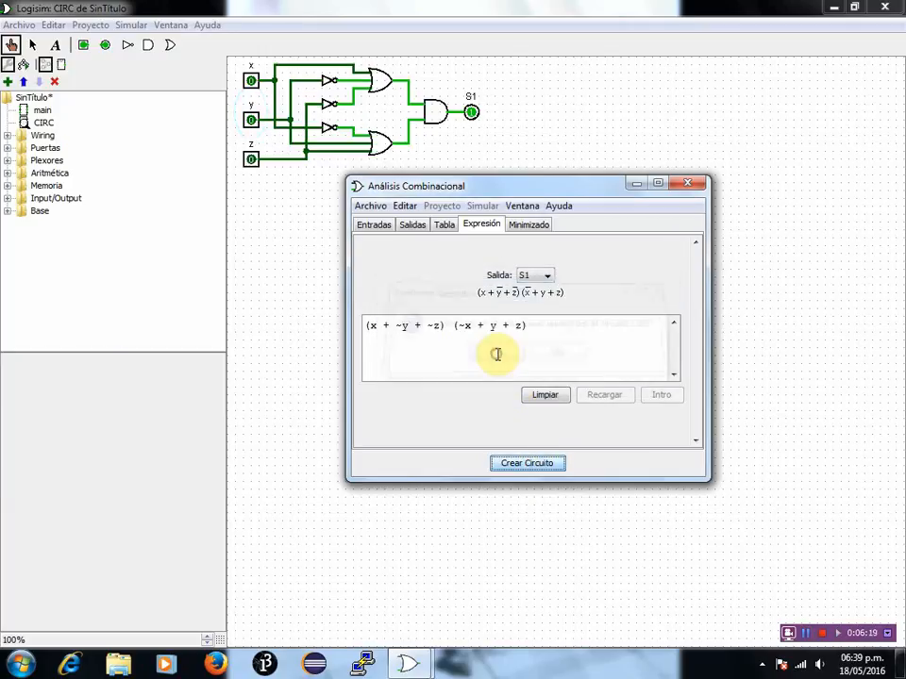
click(690, 183)
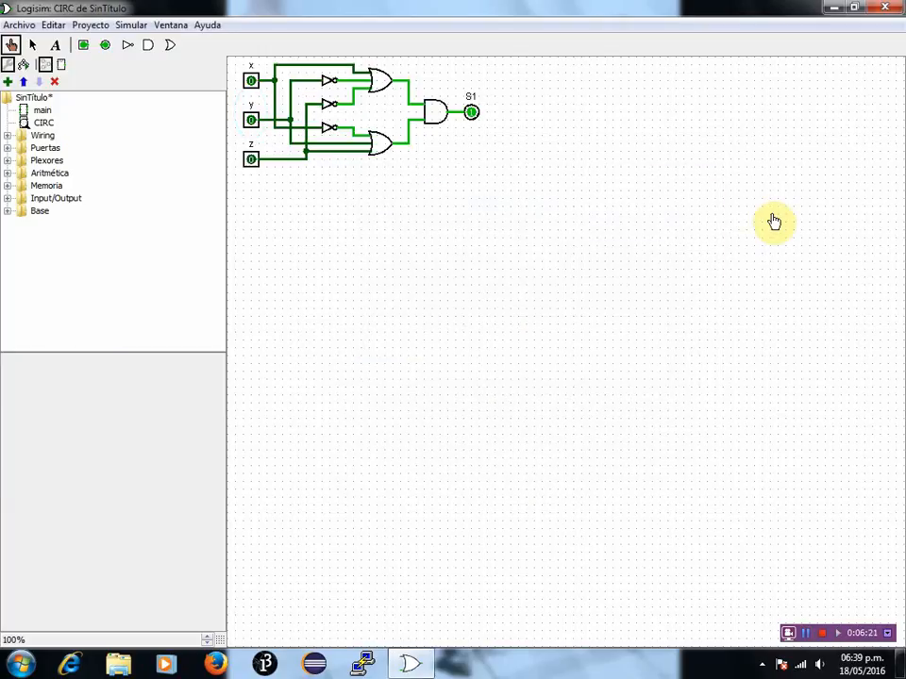
Step: Test output S1 by toggling inputs x, y and z between 0 and 1
click(251, 81)
click(251, 120)
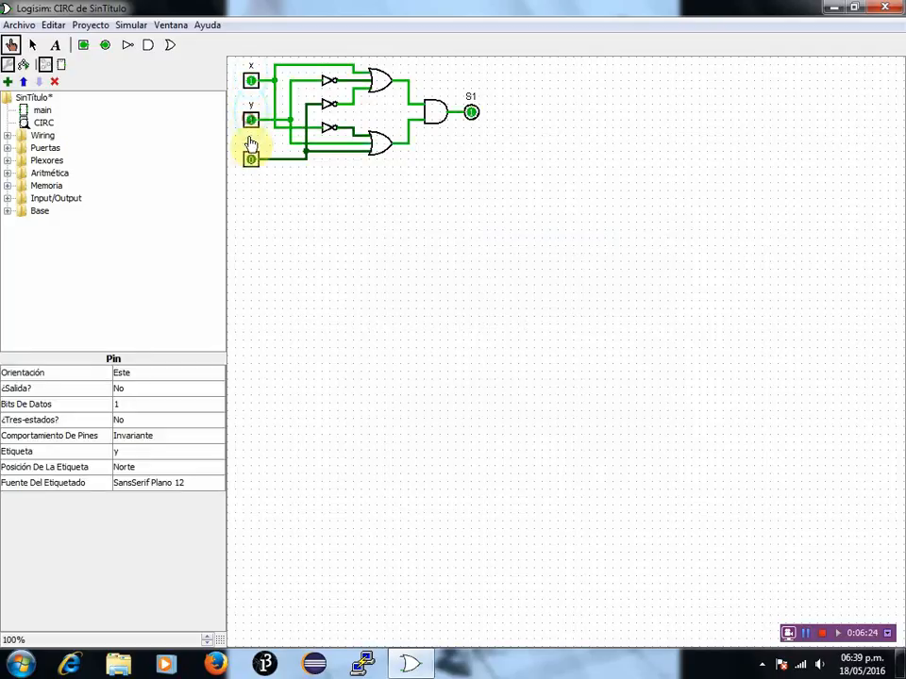
click(251, 158)
click(250, 120)
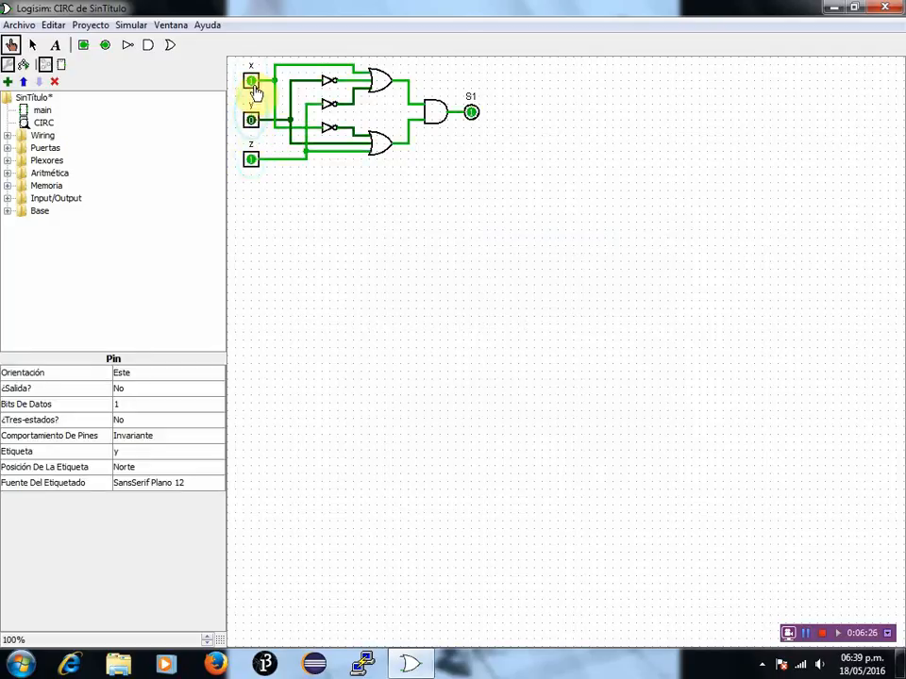
click(251, 81)
click(251, 158)
click(251, 120)
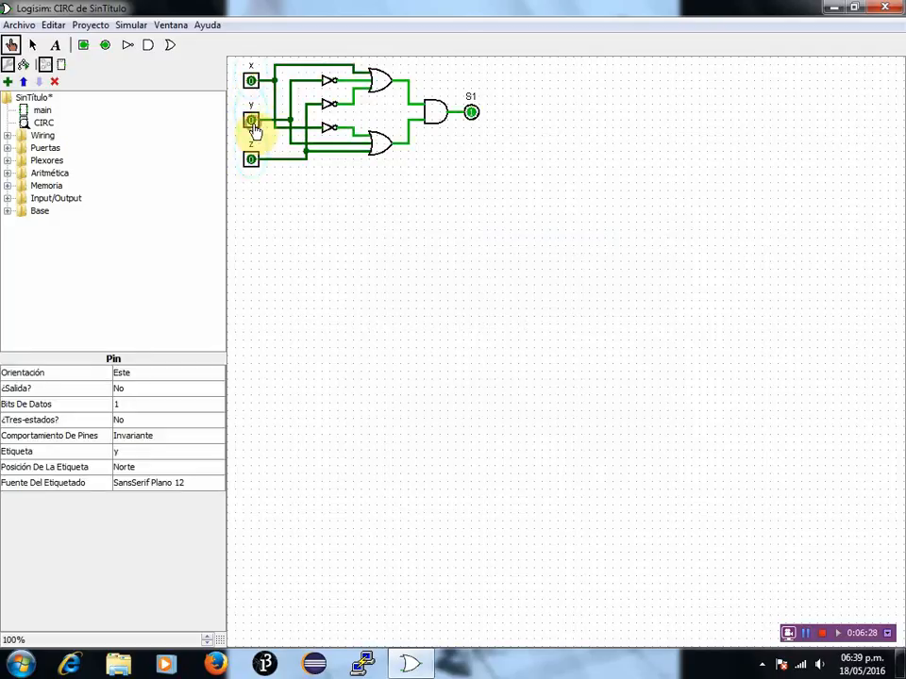
click(250, 81)
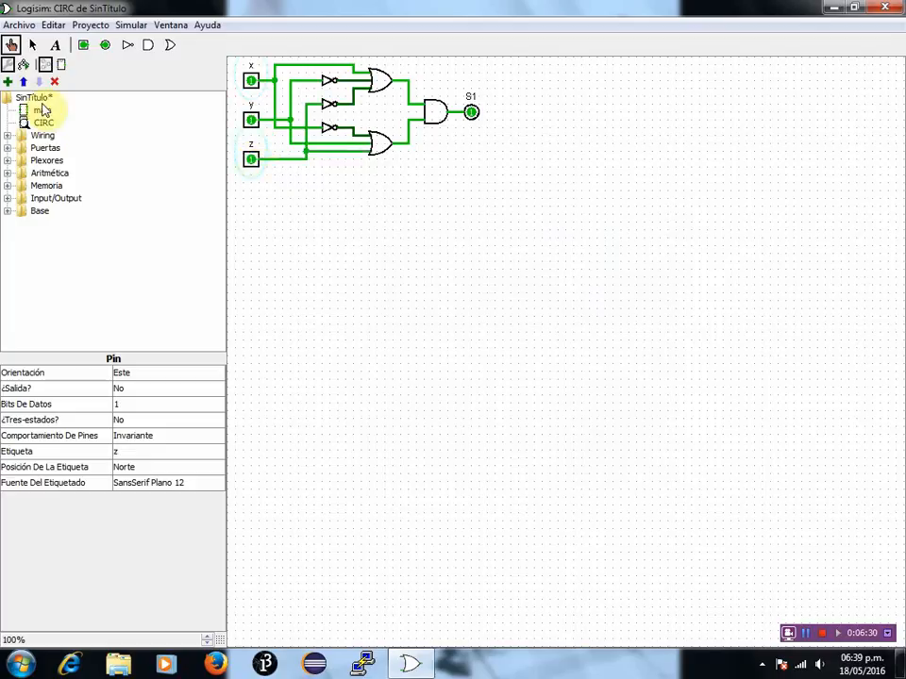
Step: Replace output pin S1 with an LED connected to the AND gate's output wire
click(32, 44)
click(473, 115)
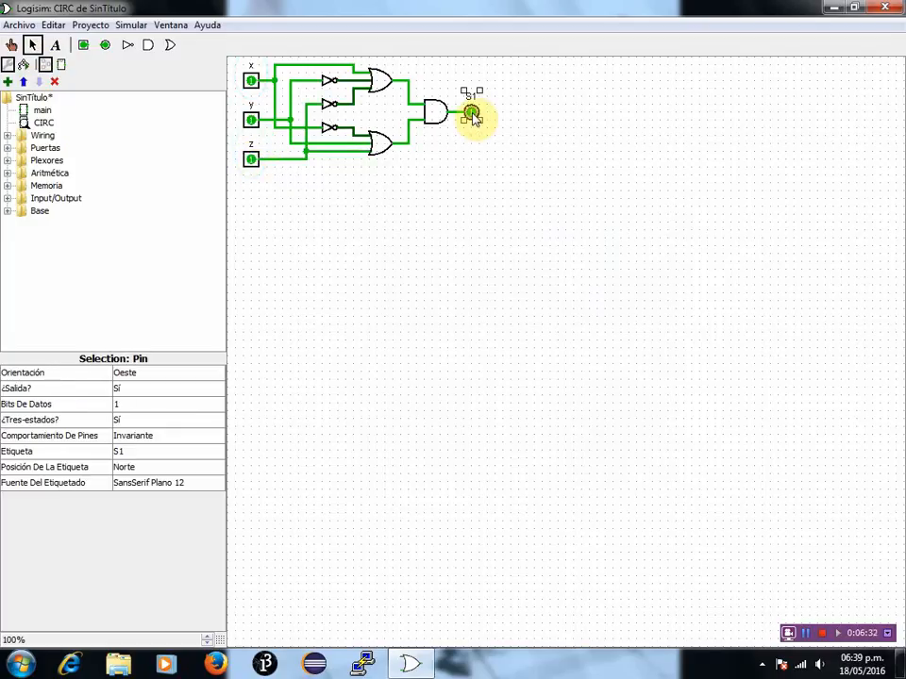
key(Delete)
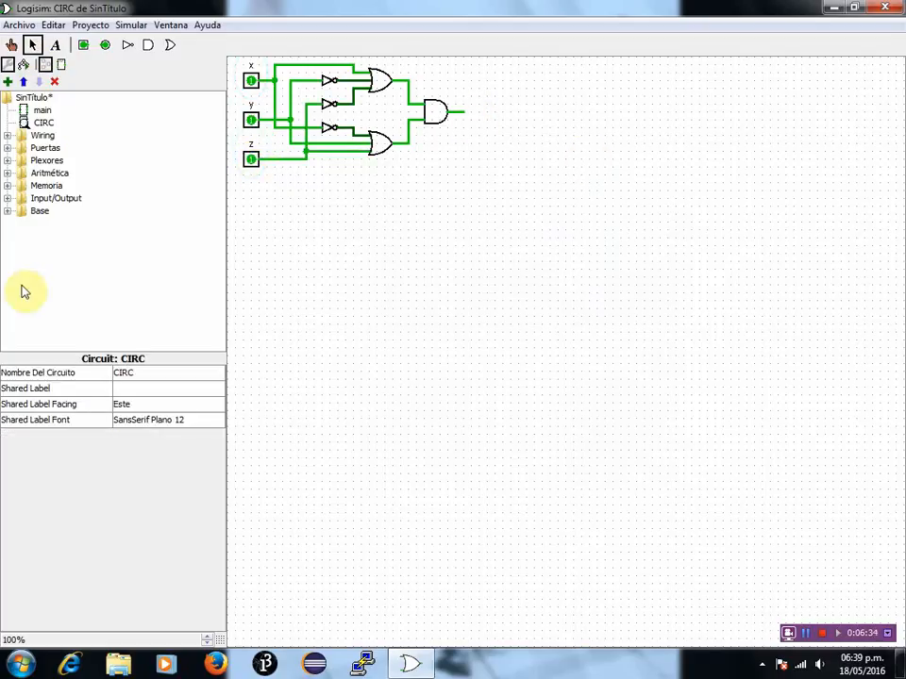
click(8, 198)
click(53, 250)
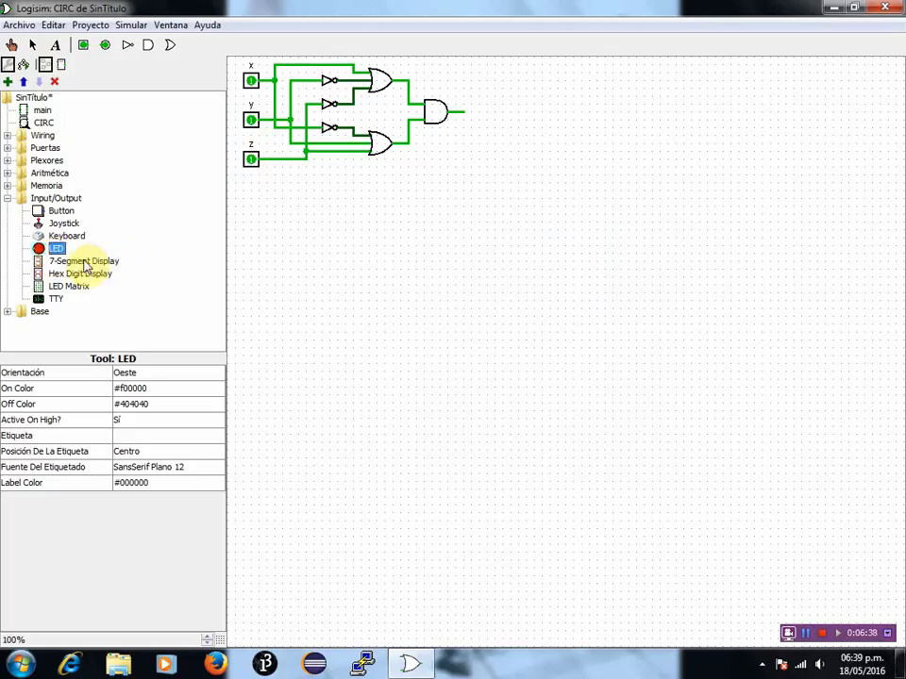
drag(58, 252, 483, 110)
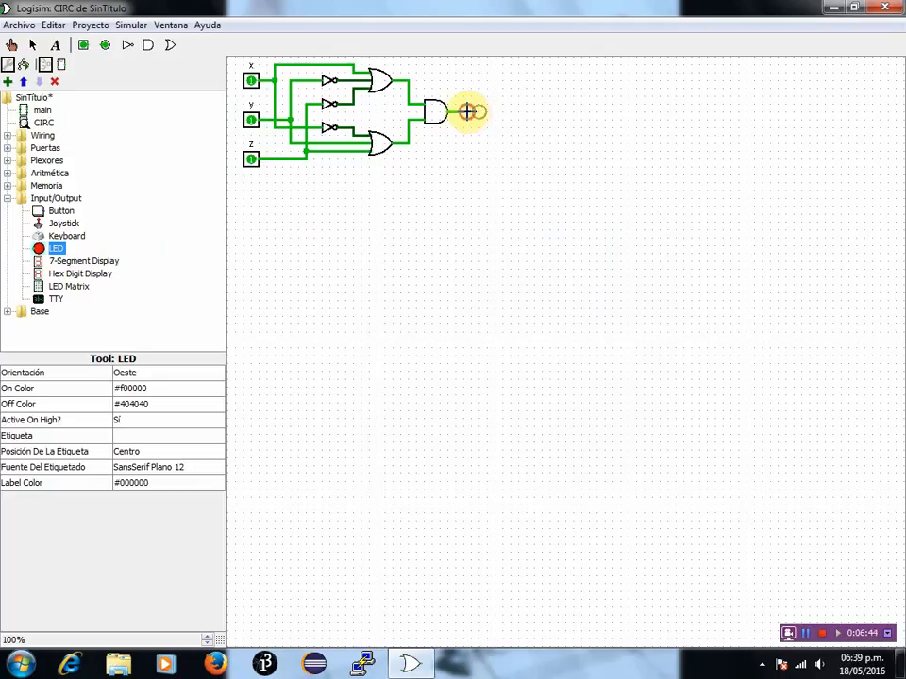
click(468, 111)
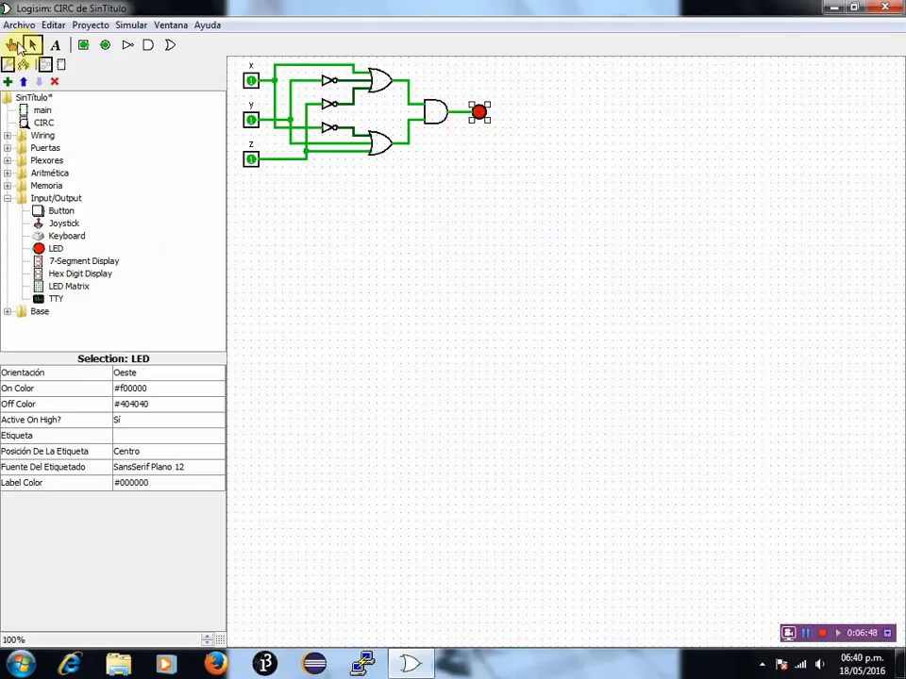
Step: Test the LED by toggling inputs x, y and z, including the combinations 101, 100 and 110
click(11, 44)
click(8, 198)
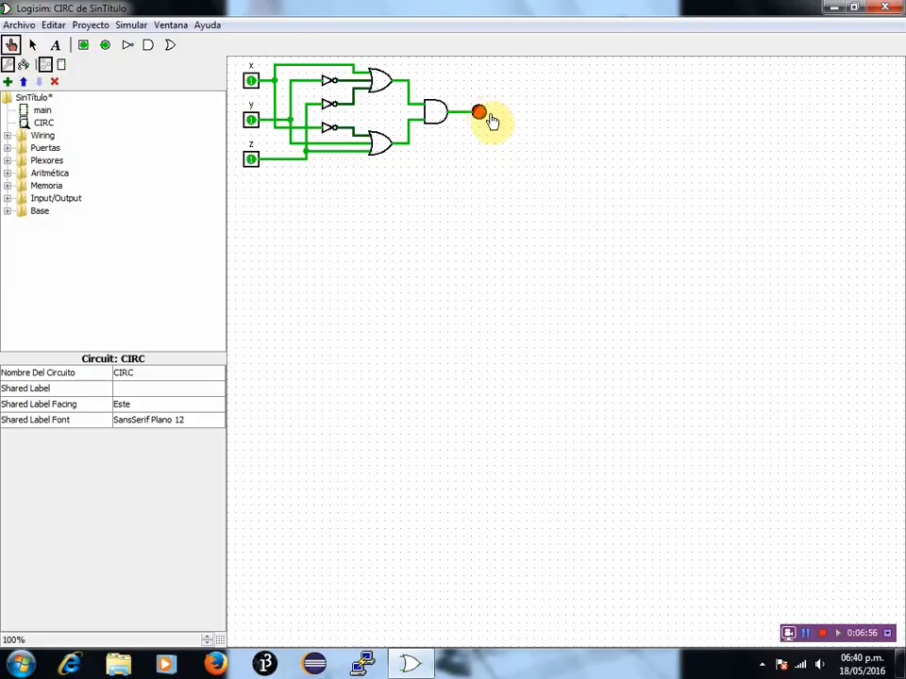
click(252, 119)
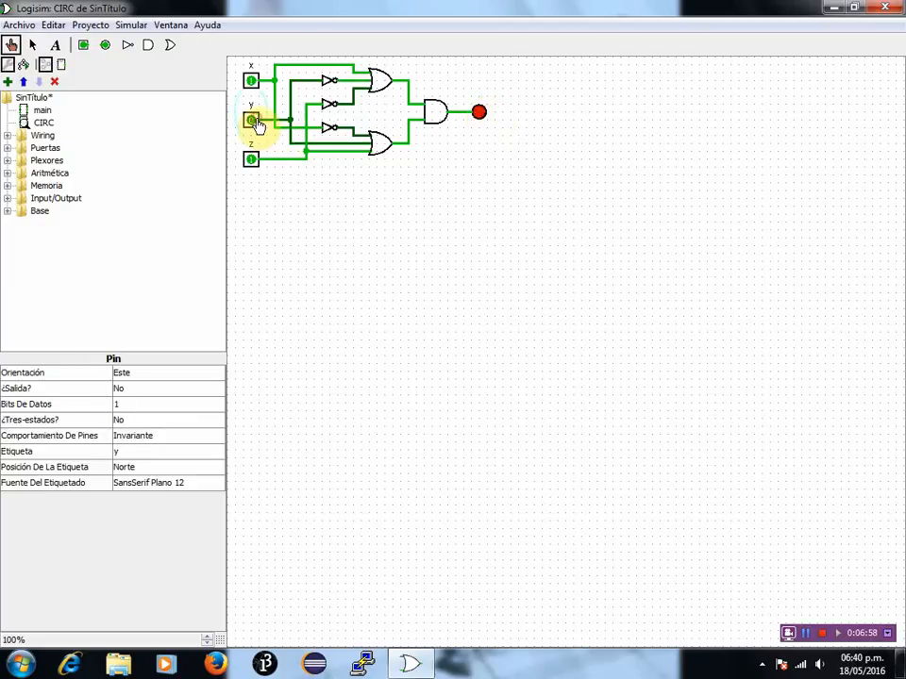
click(252, 160)
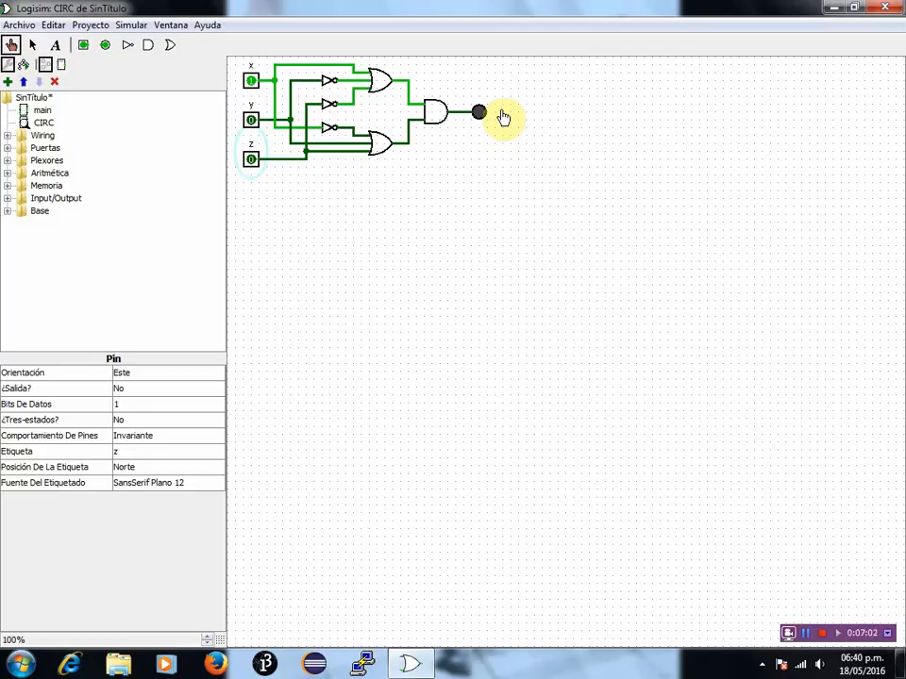
click(252, 82)
click(252, 85)
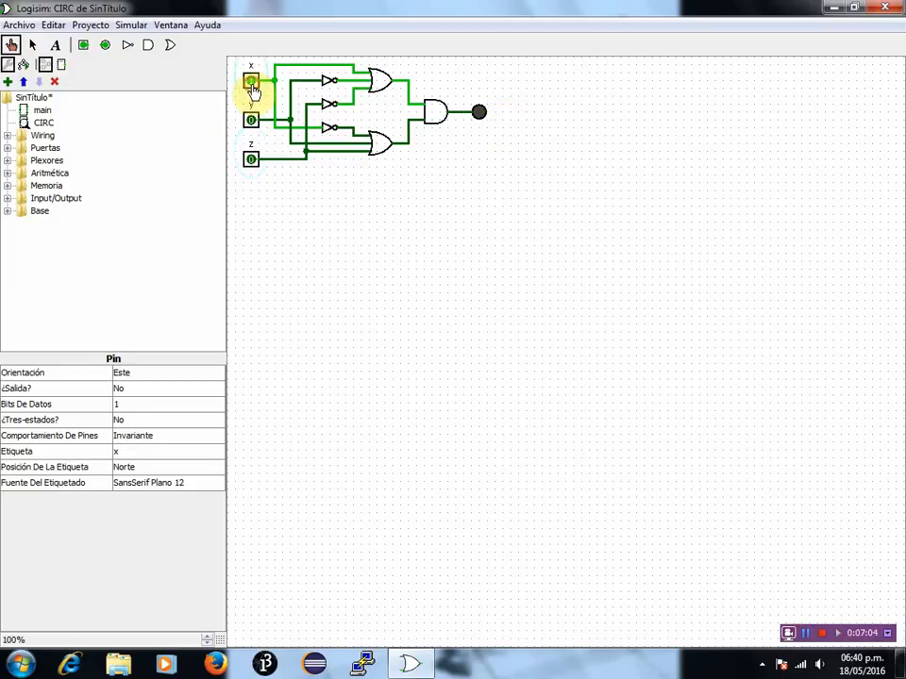
click(253, 124)
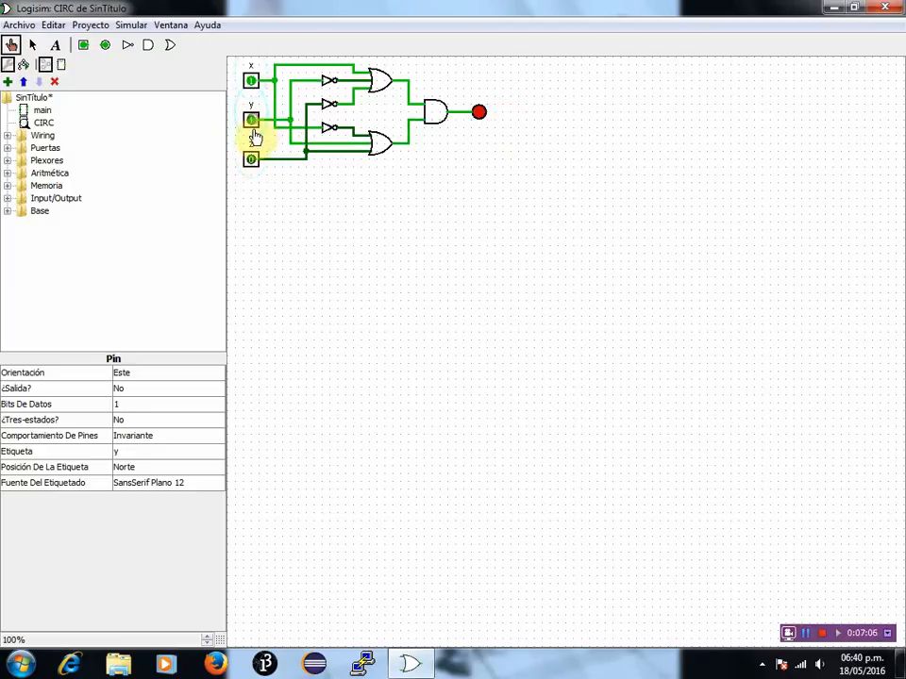
Step: Continue testing the LED by toggling inputs x, y and z through the combinations 101, 000, 110 and 011
click(251, 160)
click(252, 121)
click(253, 83)
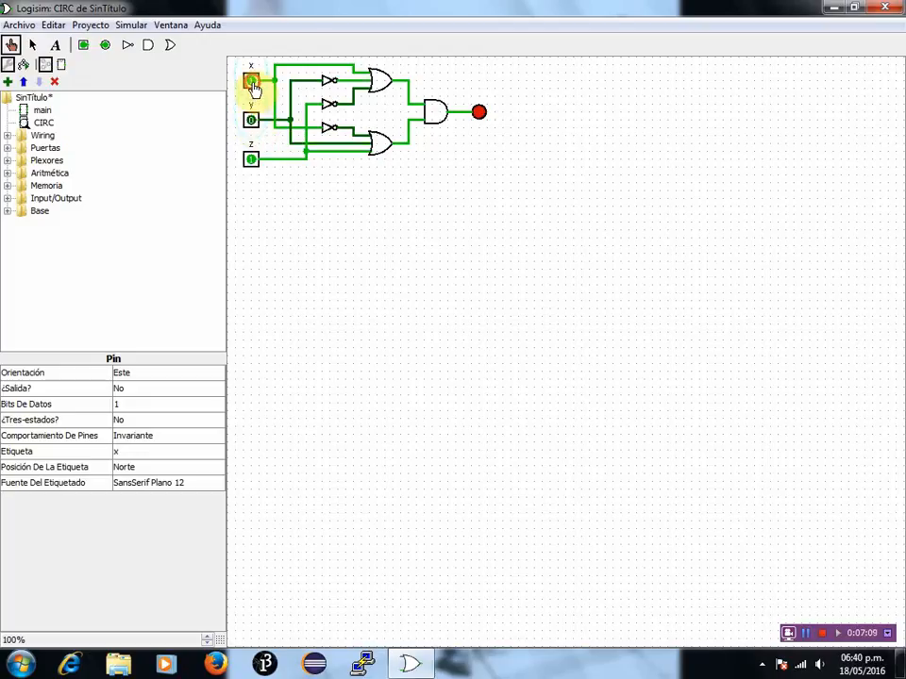
click(252, 161)
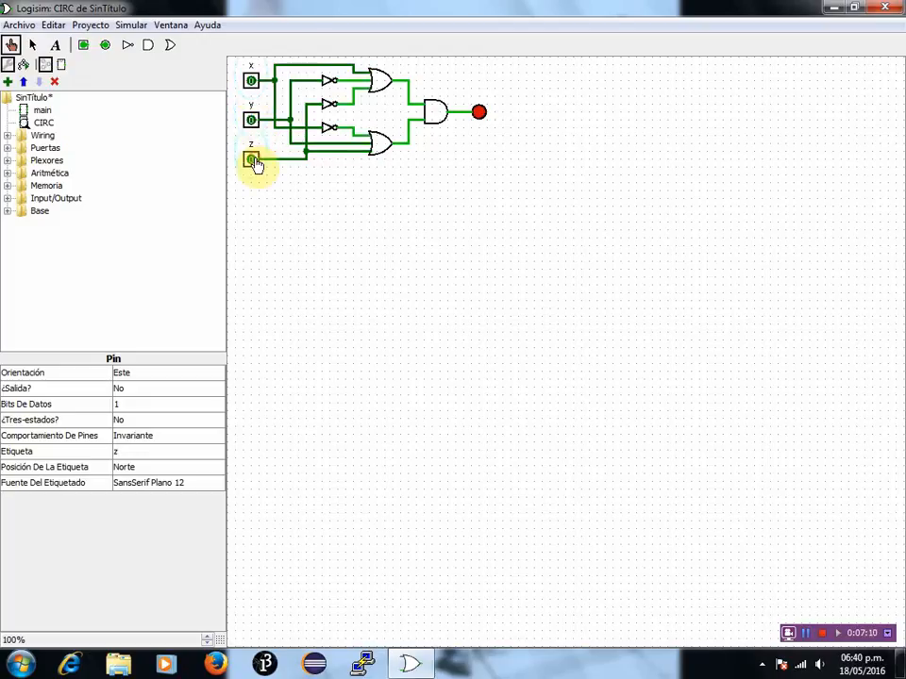
click(253, 113)
click(252, 87)
click(253, 160)
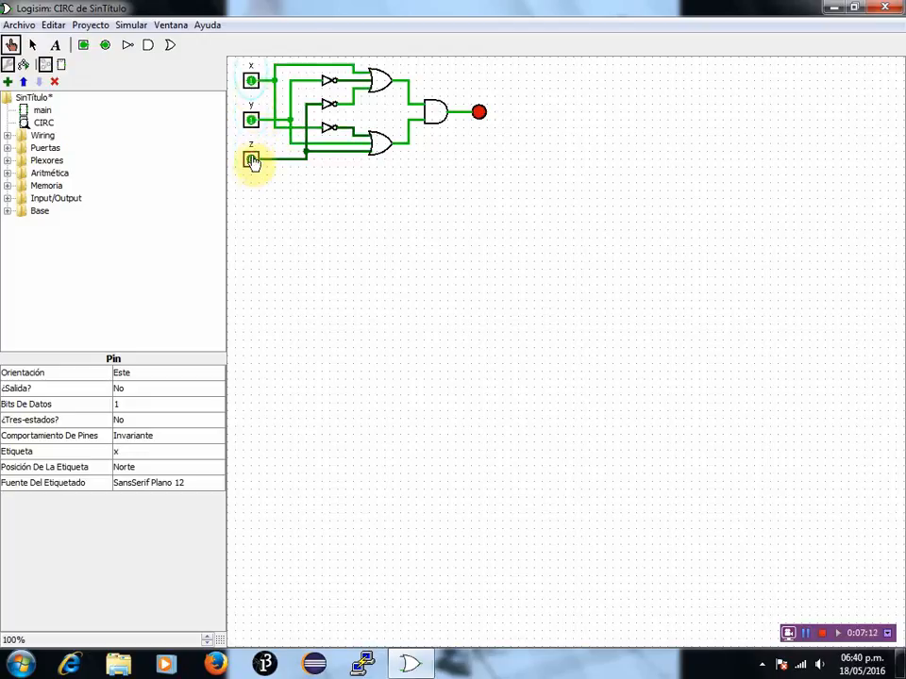
click(252, 121)
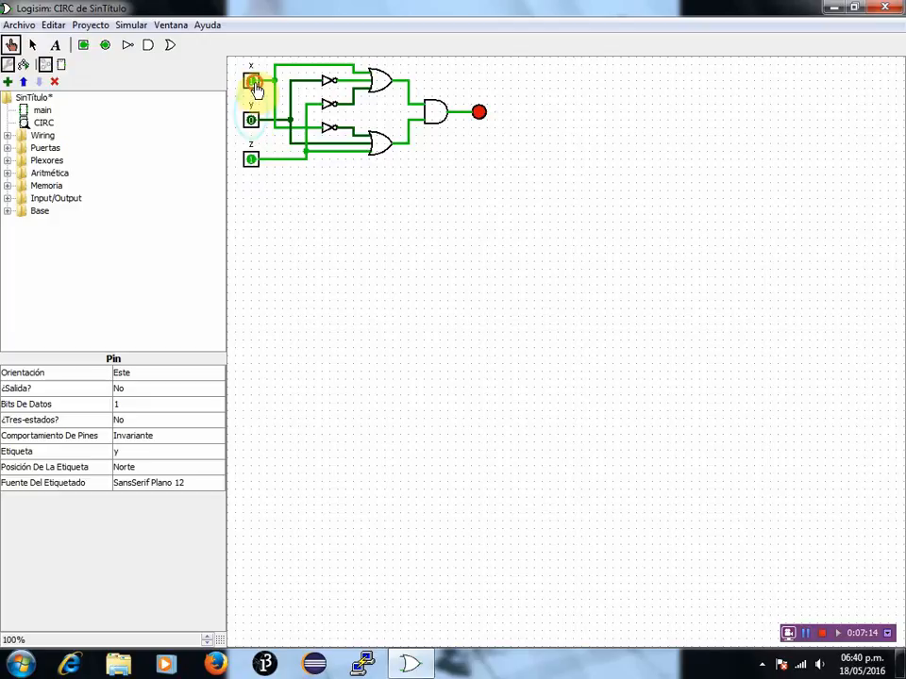
click(253, 84)
click(253, 160)
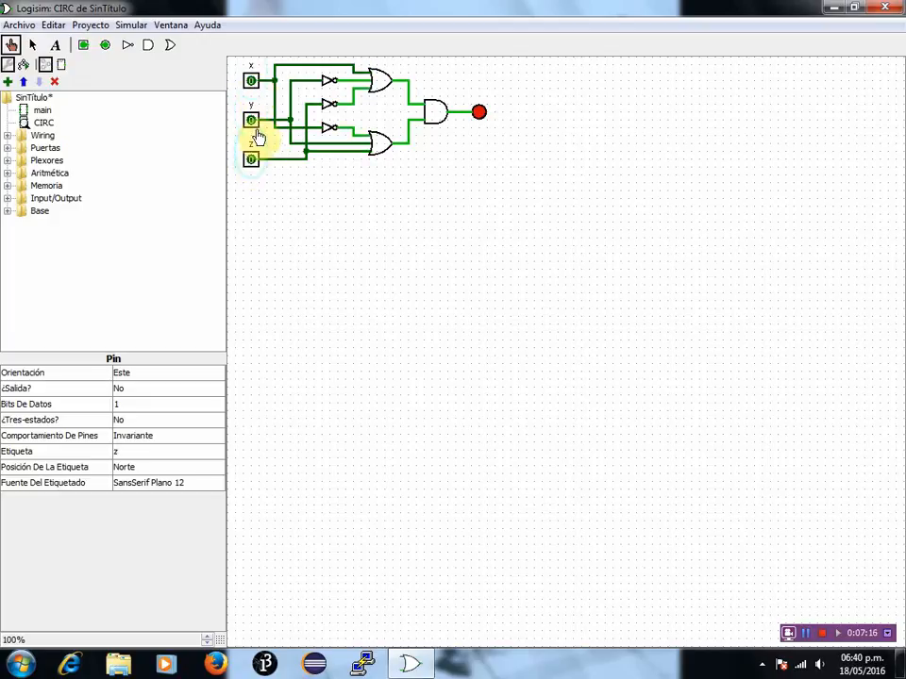
click(252, 120)
click(253, 83)
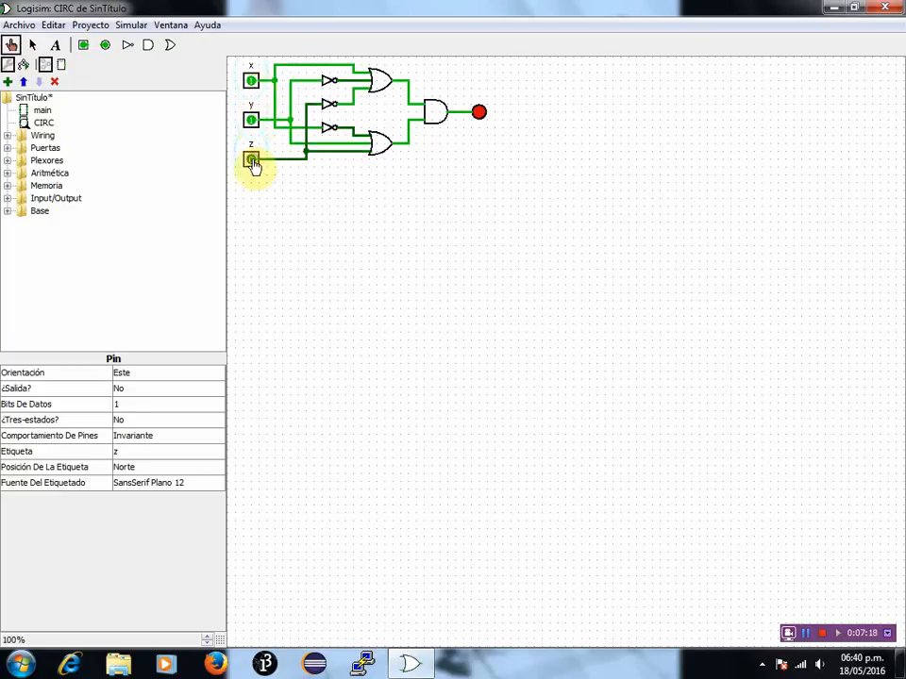
click(253, 83)
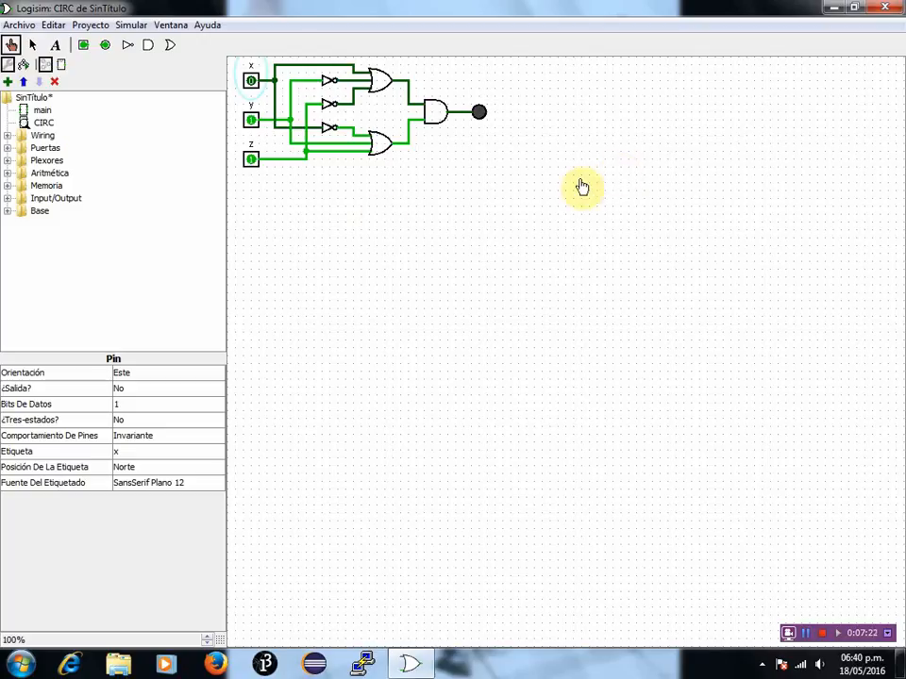
Step: Open the combinational analysis of the circuit and add a fourth input named w
click(91, 25)
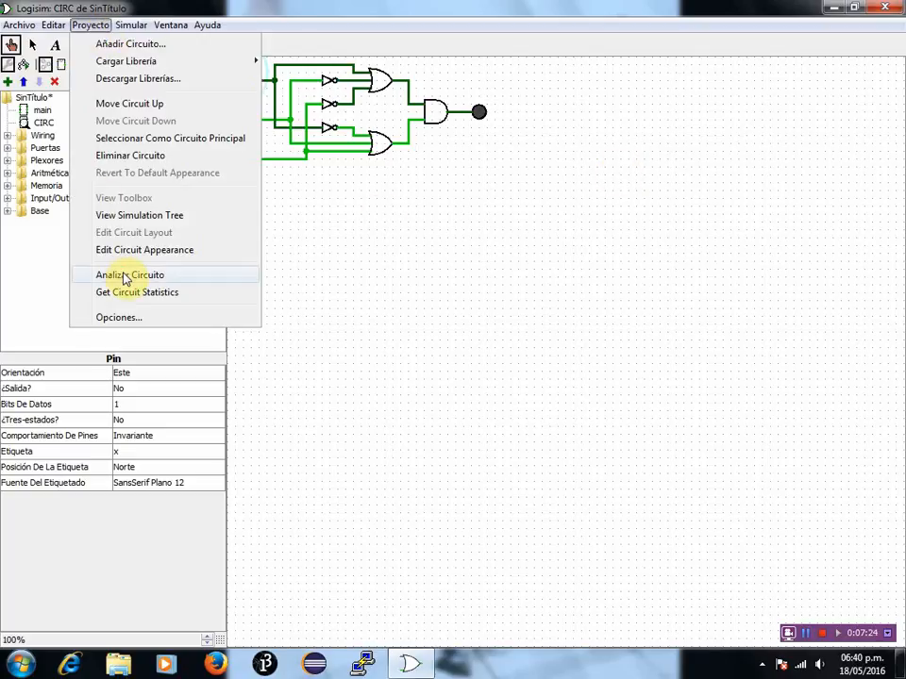
click(127, 274)
click(374, 226)
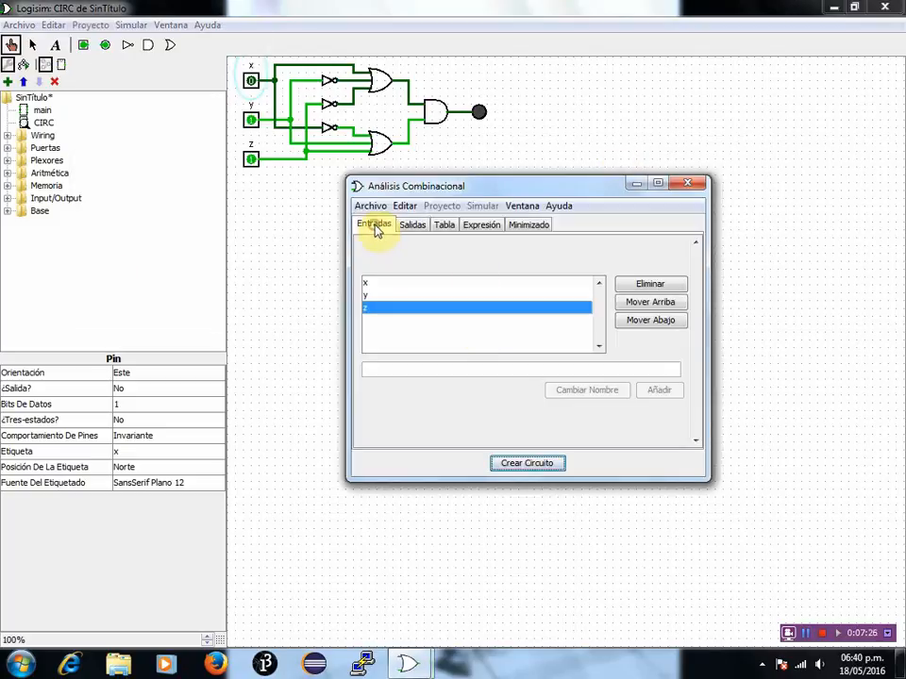
click(395, 371)
text(W)
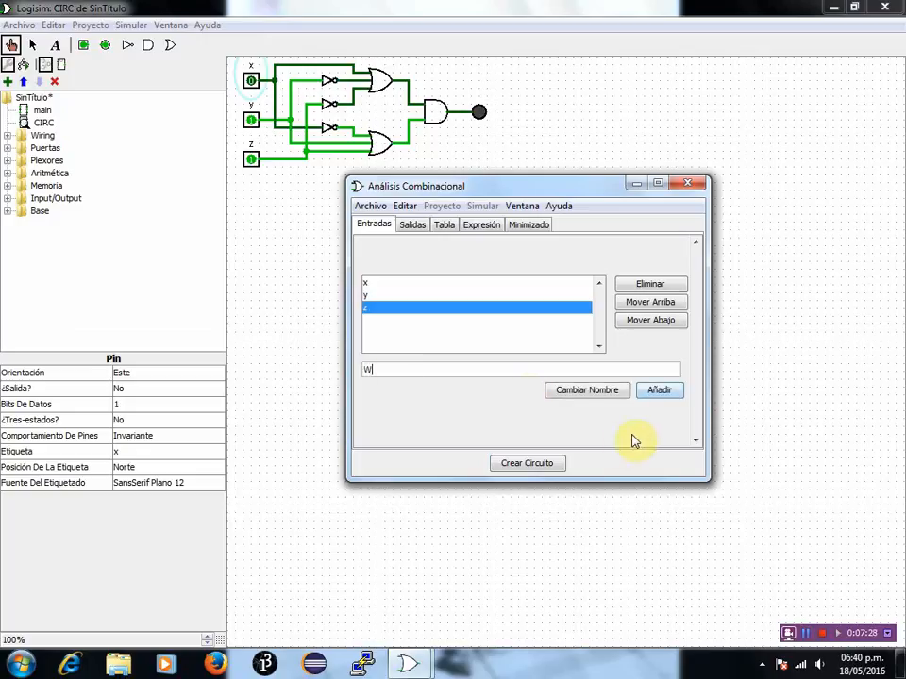
key(BackSpace)
text(w)
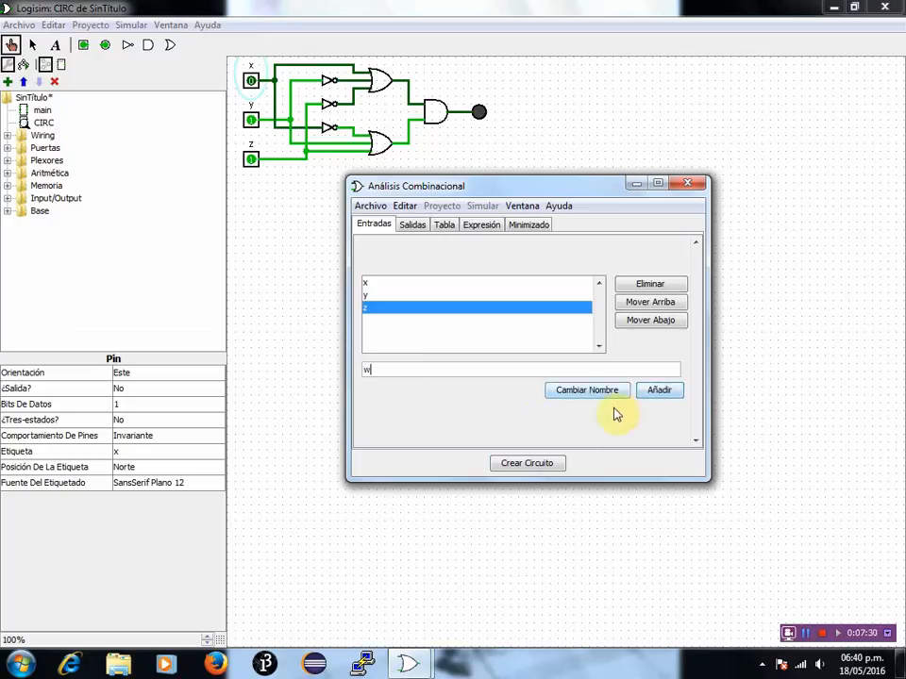
click(660, 390)
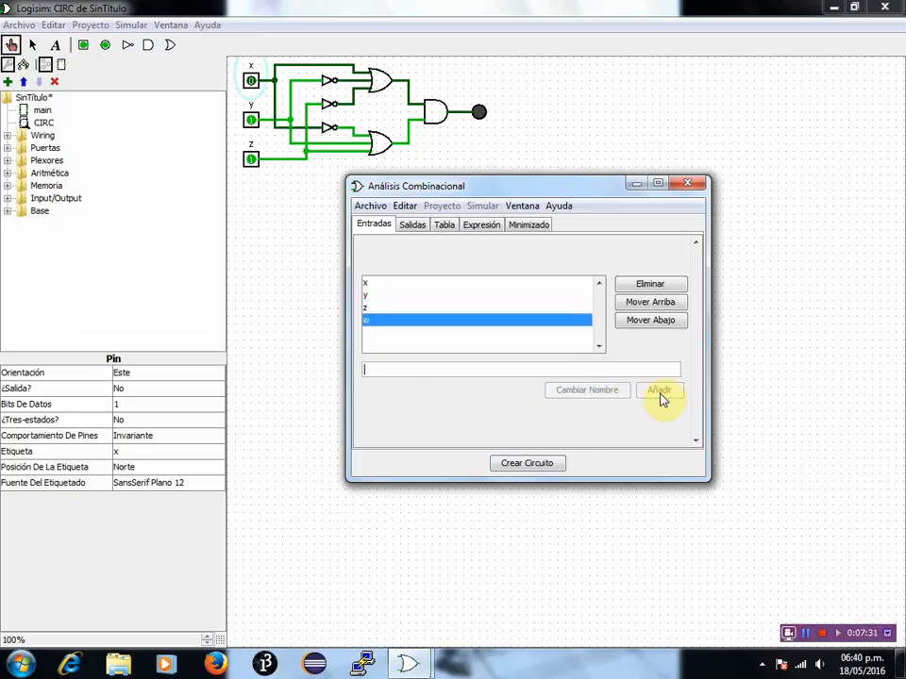
Step: Add three outputs named S1, S2 and S3 to the combinational analysis
click(413, 226)
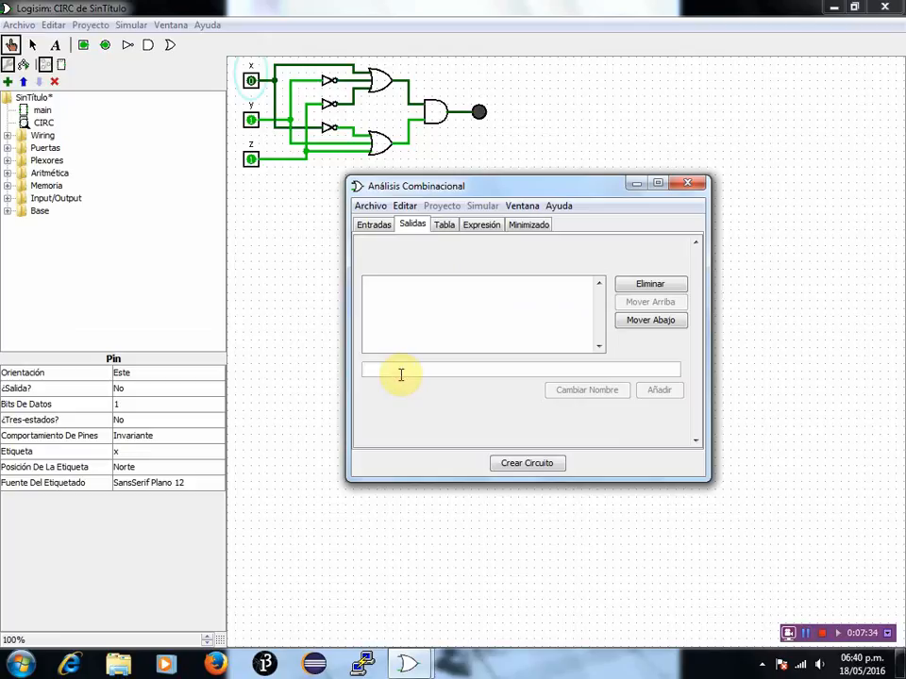
text(S1)
click(660, 390)
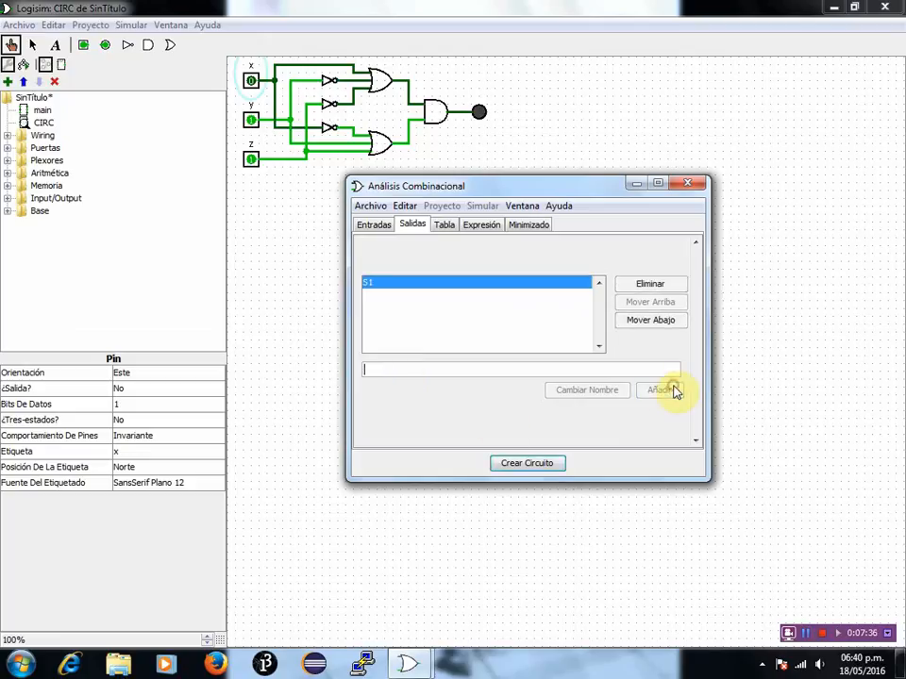
text(S2)
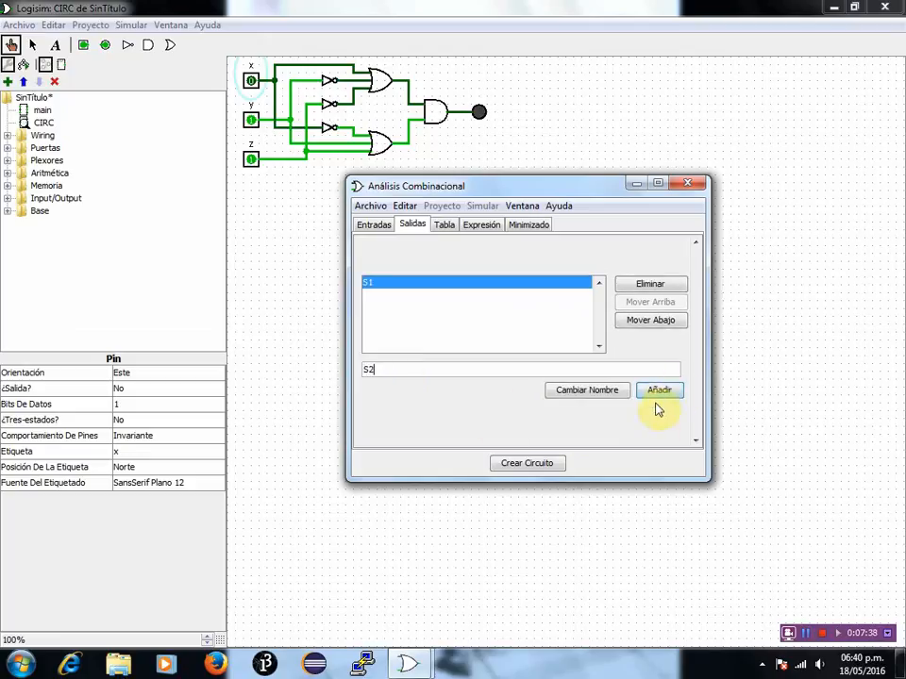
click(660, 389)
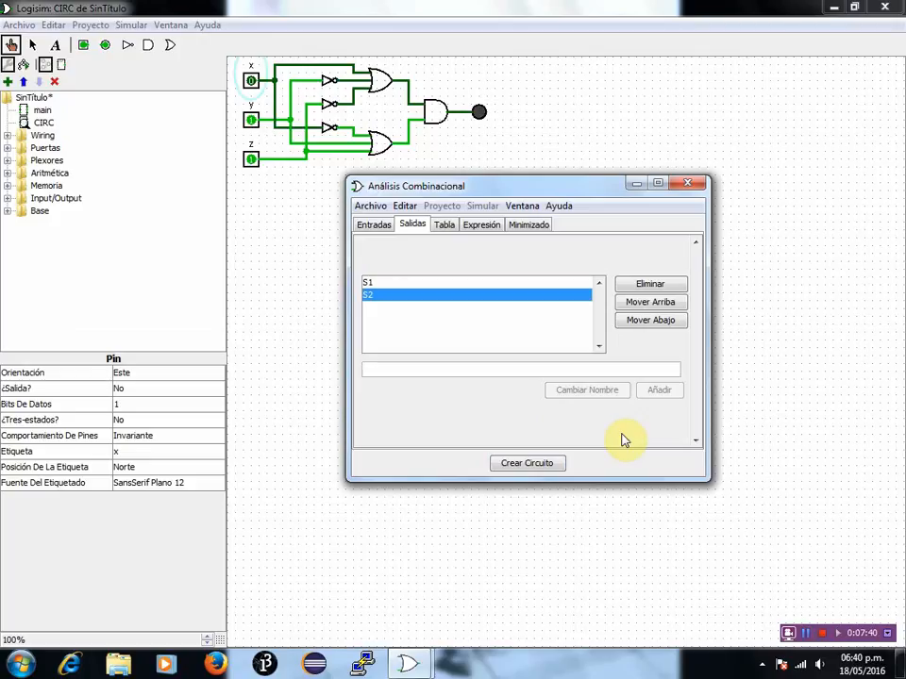
text(S3)
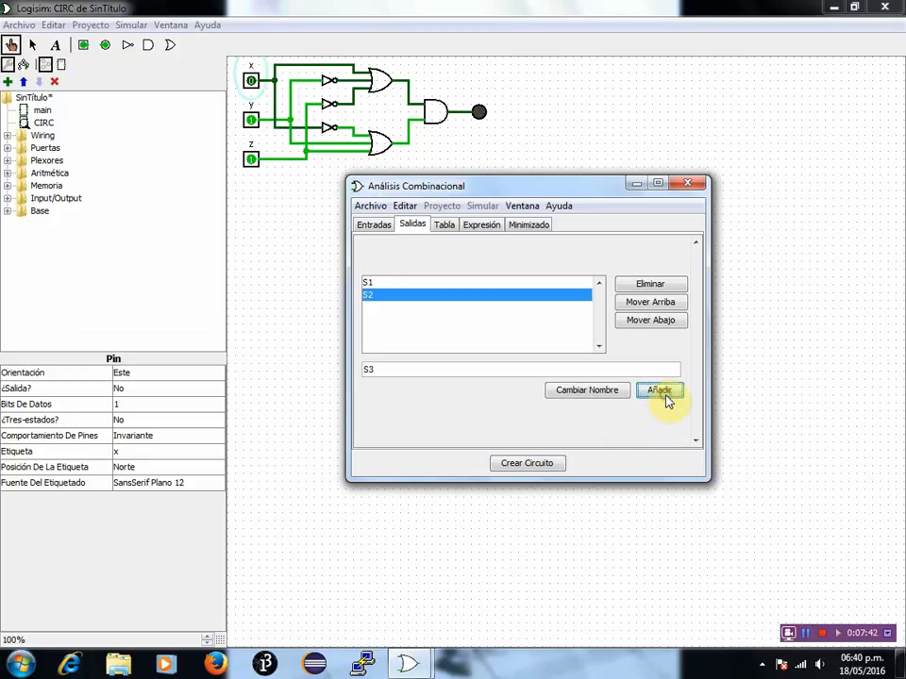
click(663, 394)
Step: Set outputs S1, S2 and S3 to 1 in the truth table for input row 0000
click(375, 225)
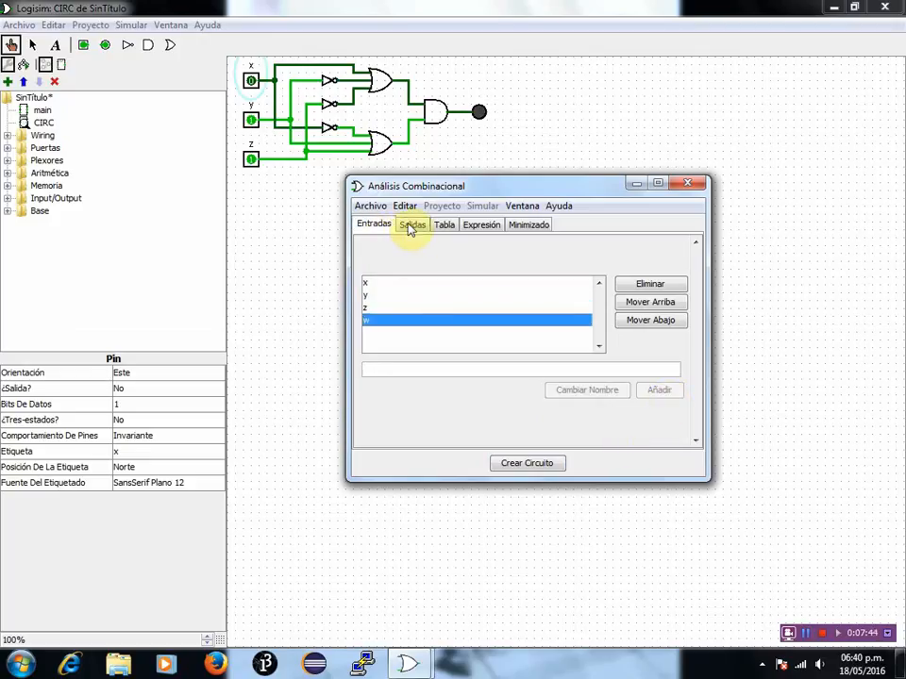
click(411, 226)
click(444, 225)
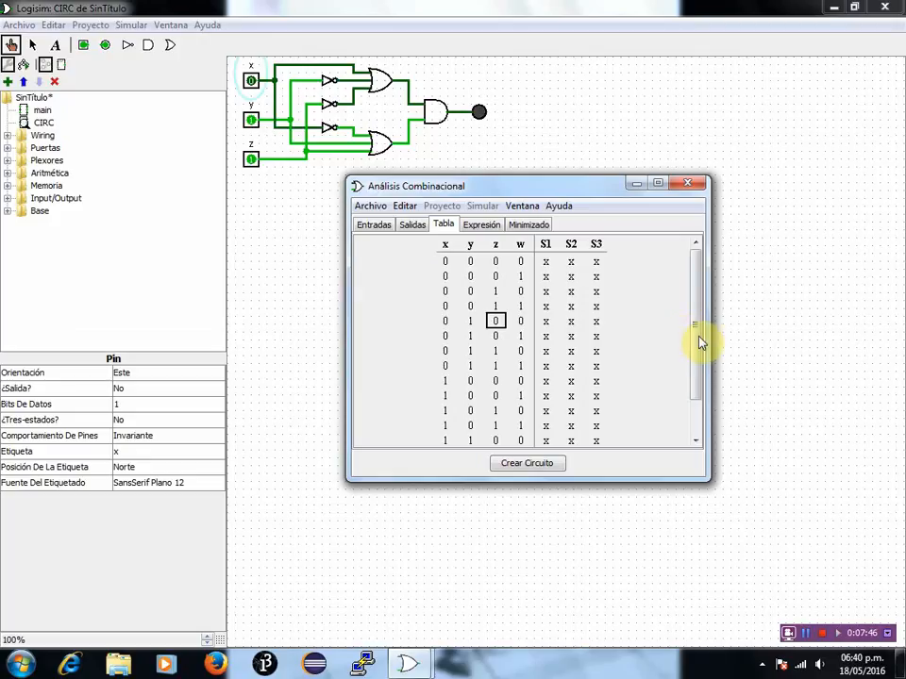
click(547, 265)
click(547, 263)
click(571, 264)
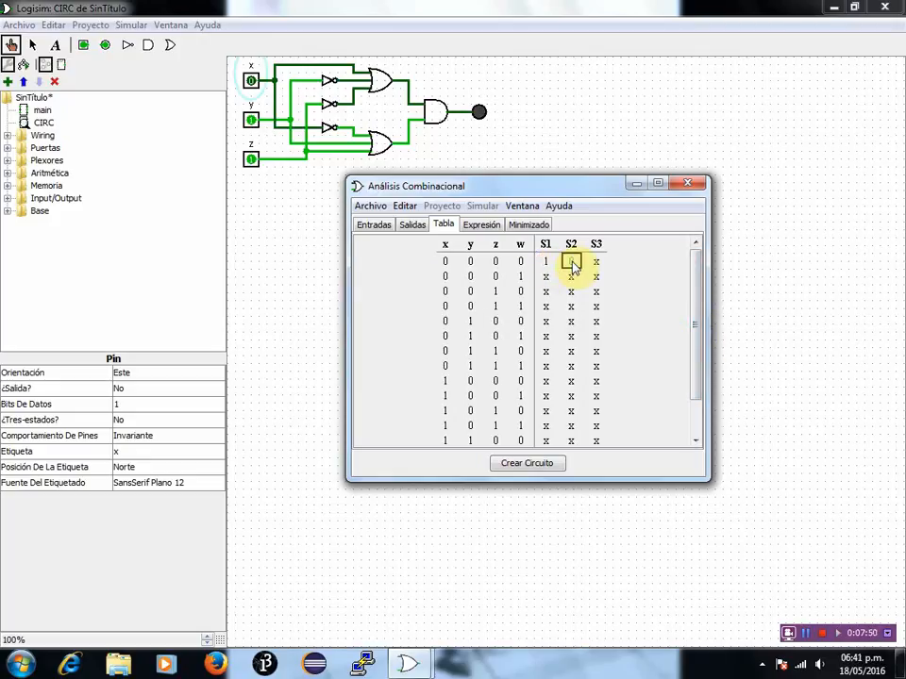
click(571, 263)
click(596, 264)
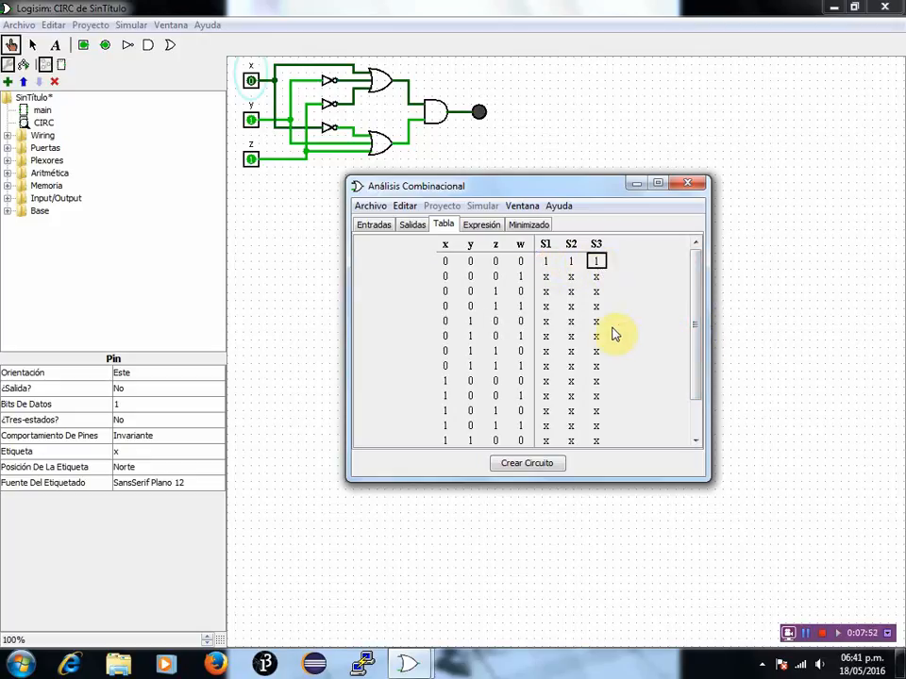
Step: Set outputs S1, S2 and S3 to 1 in the truth table for input row 1111
scroll(618, 334, down, 3)
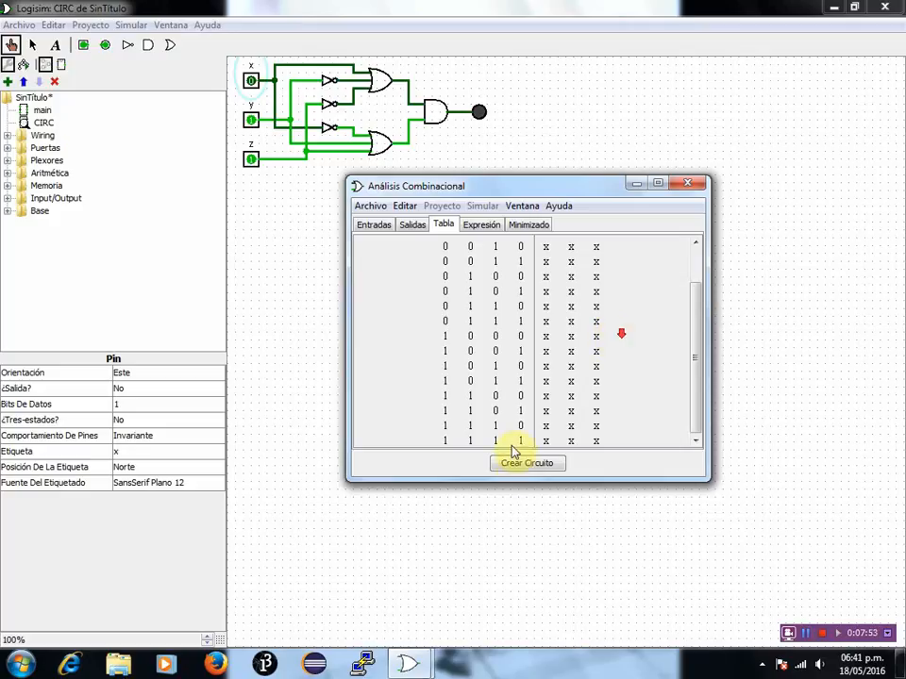
click(569, 444)
click(570, 444)
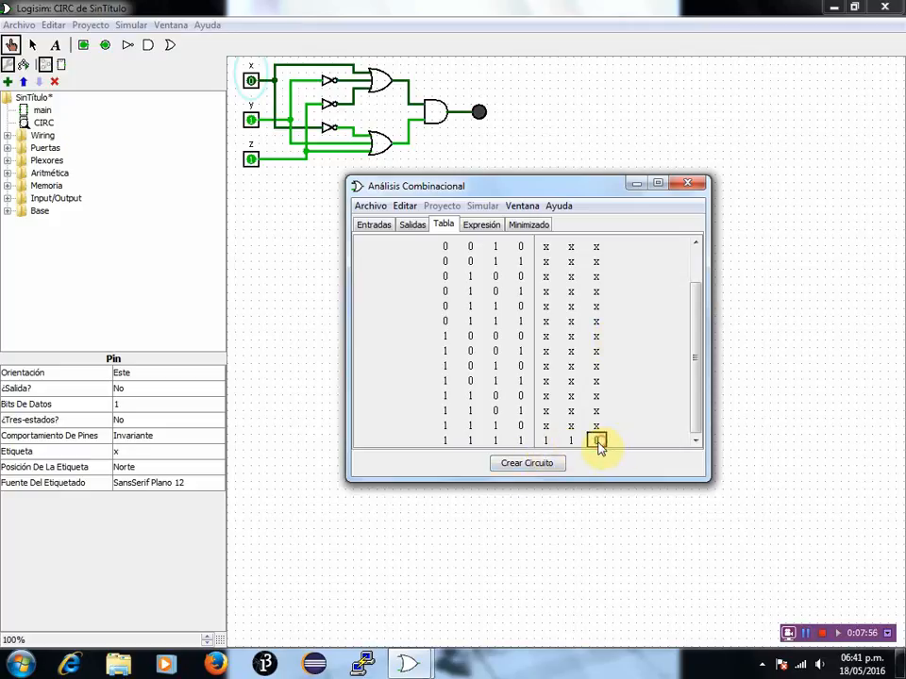
Step: Set output S2 to 1 in the truth table for input rows 0001, 0111 and 1100
scroll(613, 439, up, 3)
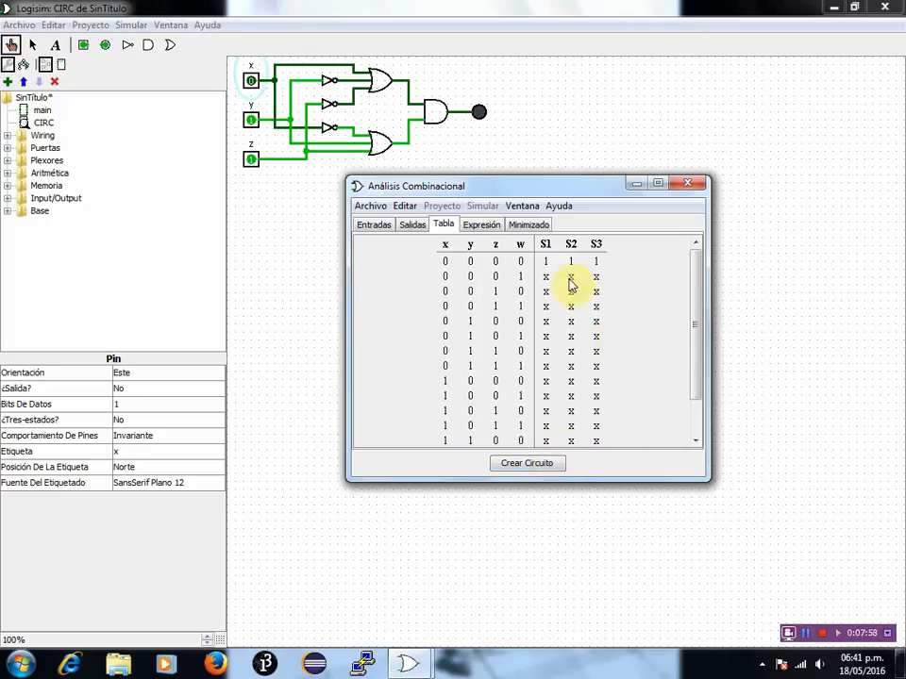
click(570, 367)
click(571, 367)
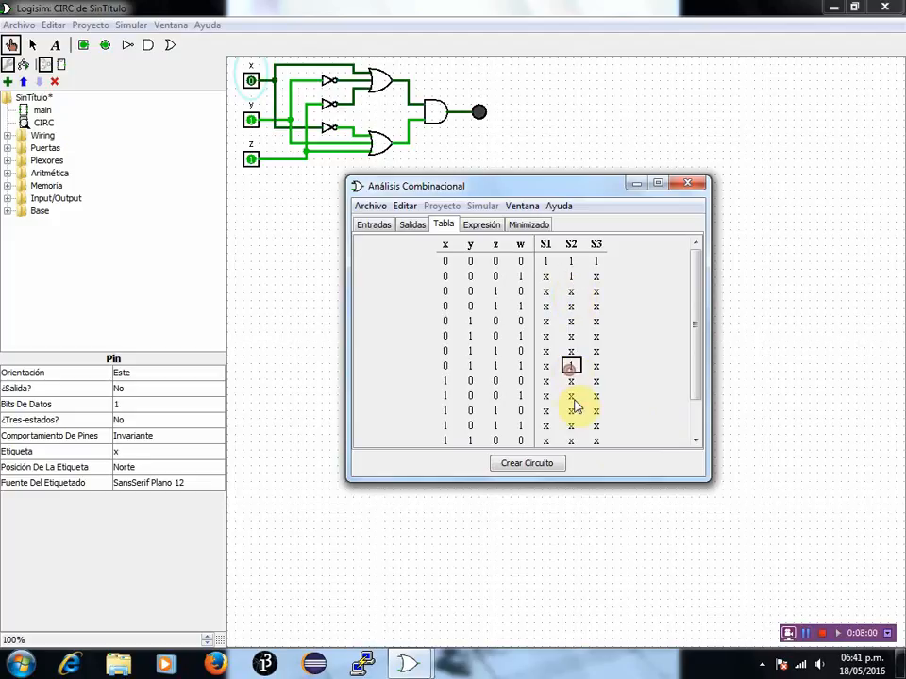
scroll(574, 406, down, 1)
click(570, 396)
click(570, 396)
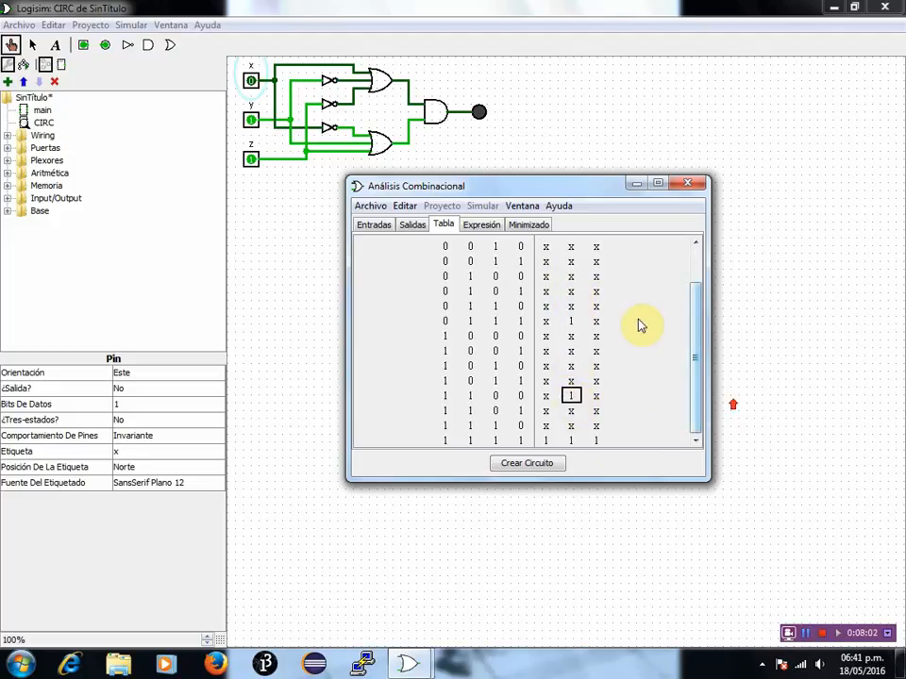
Step: Set output S3 to 1 in the truth table for input rows 0110 and 0011
click(596, 306)
click(596, 307)
scroll(604, 312, up, 1)
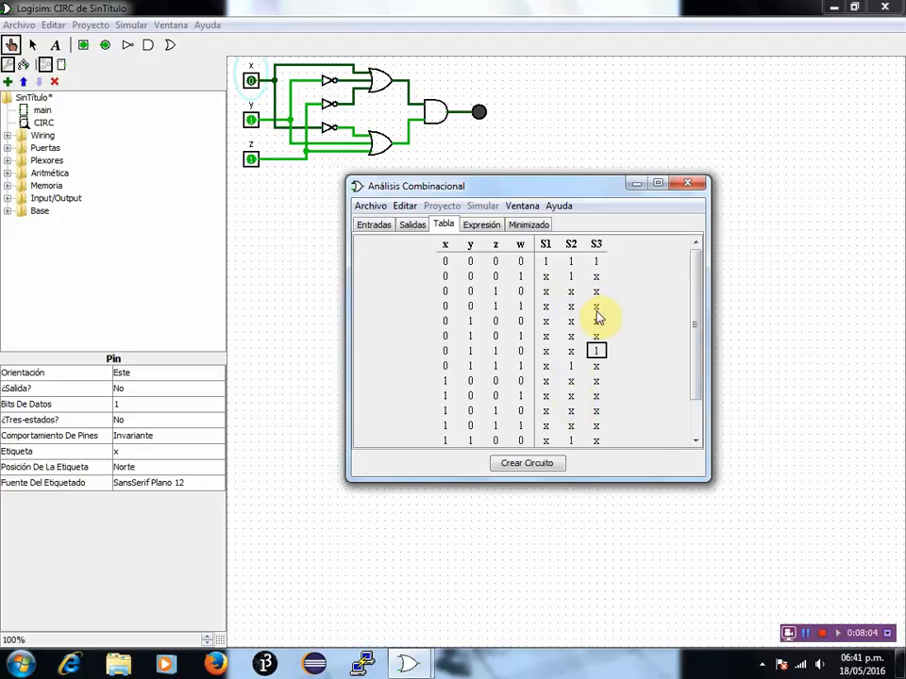
click(596, 307)
click(596, 307)
Step: Set outputs S1 and S3 to 1 in the truth table for input row 0010
click(546, 292)
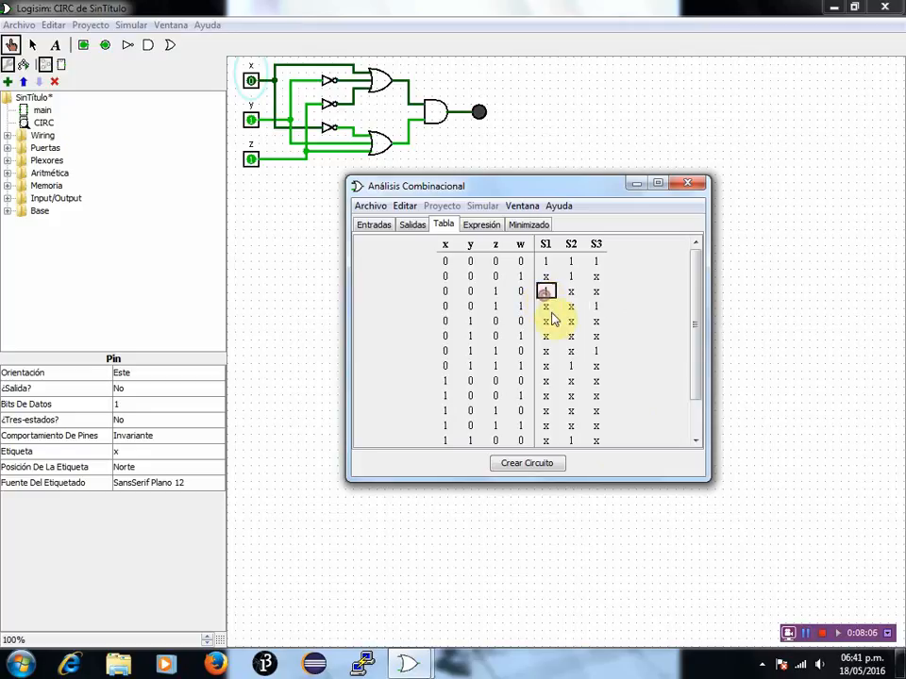
click(547, 291)
click(596, 291)
click(596, 292)
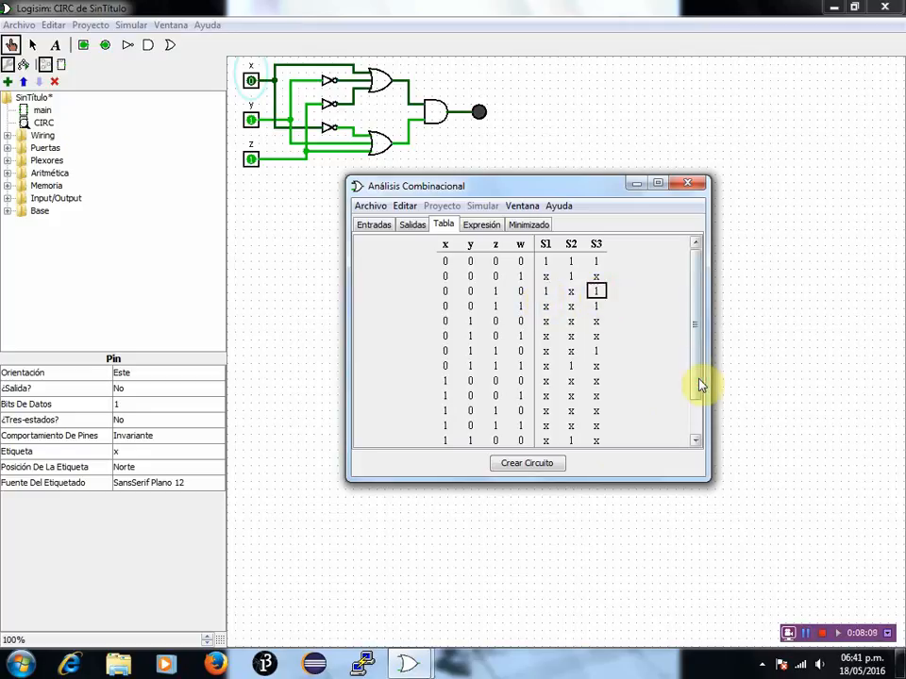
Step: Review the truth table, the expressions for S1 and S2, and the minimized map for S1, and return to the truth table
scroll(702, 384, down, 1)
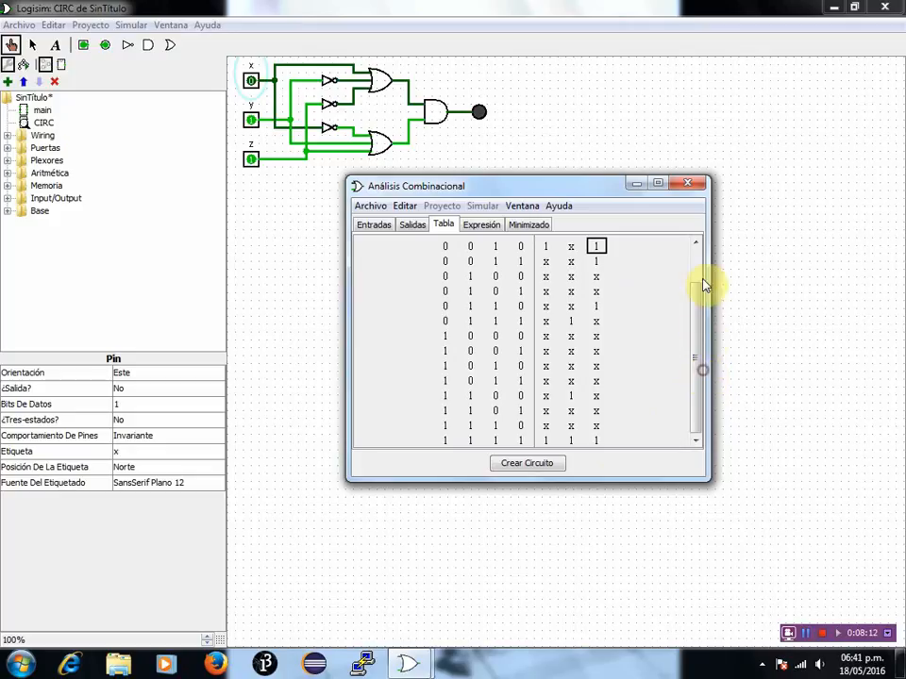
scroll(693, 338, up, 1)
click(469, 231)
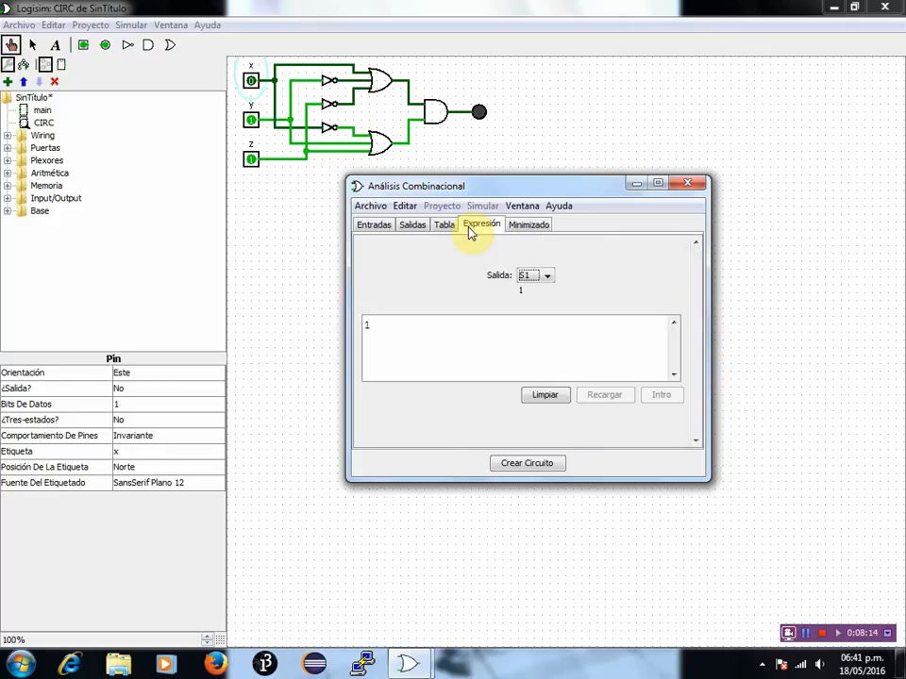
click(550, 277)
click(554, 283)
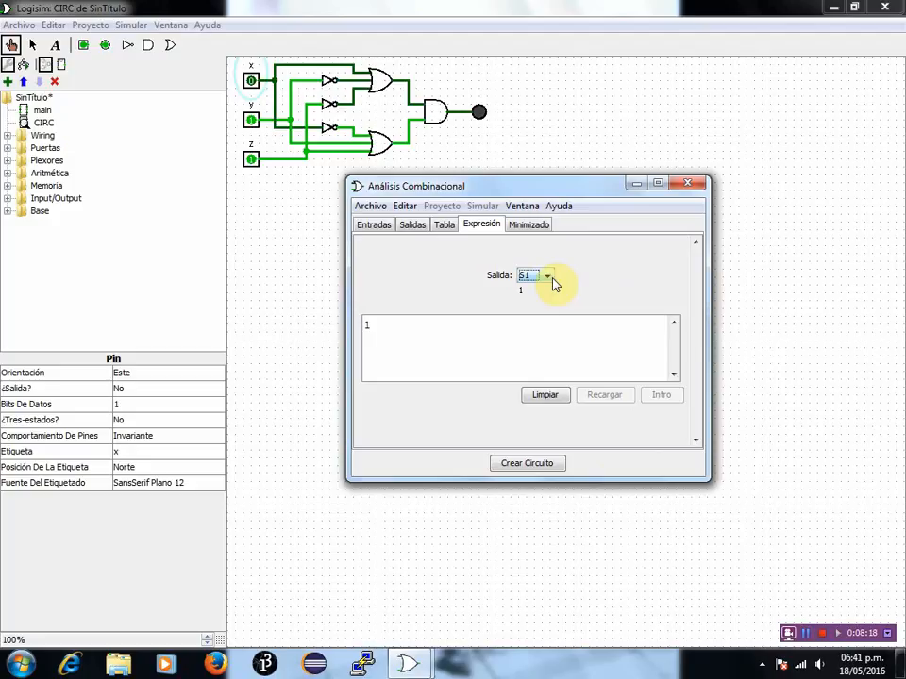
click(550, 280)
click(541, 303)
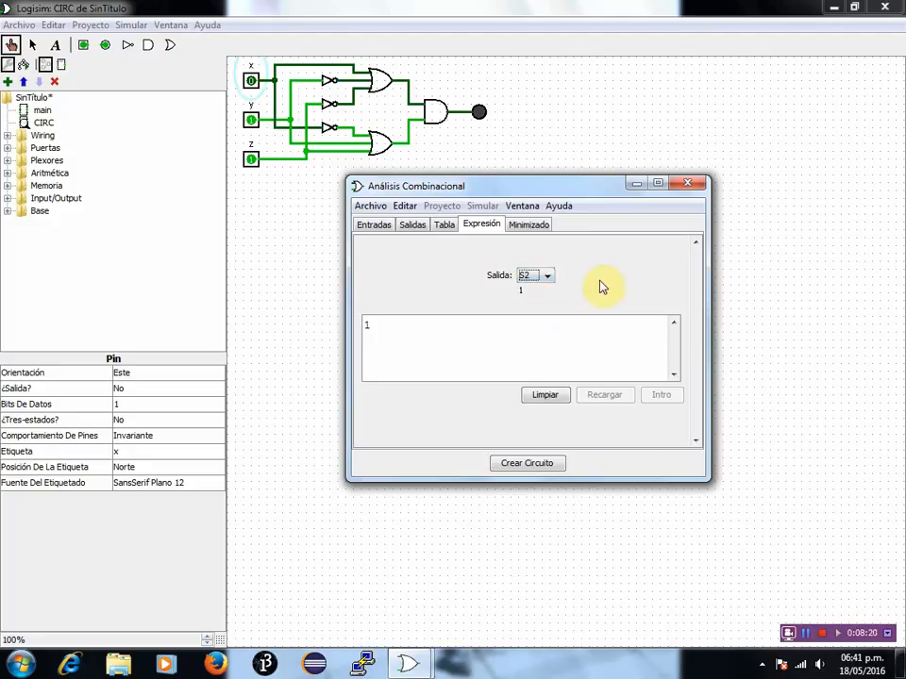
click(551, 279)
click(531, 290)
click(528, 226)
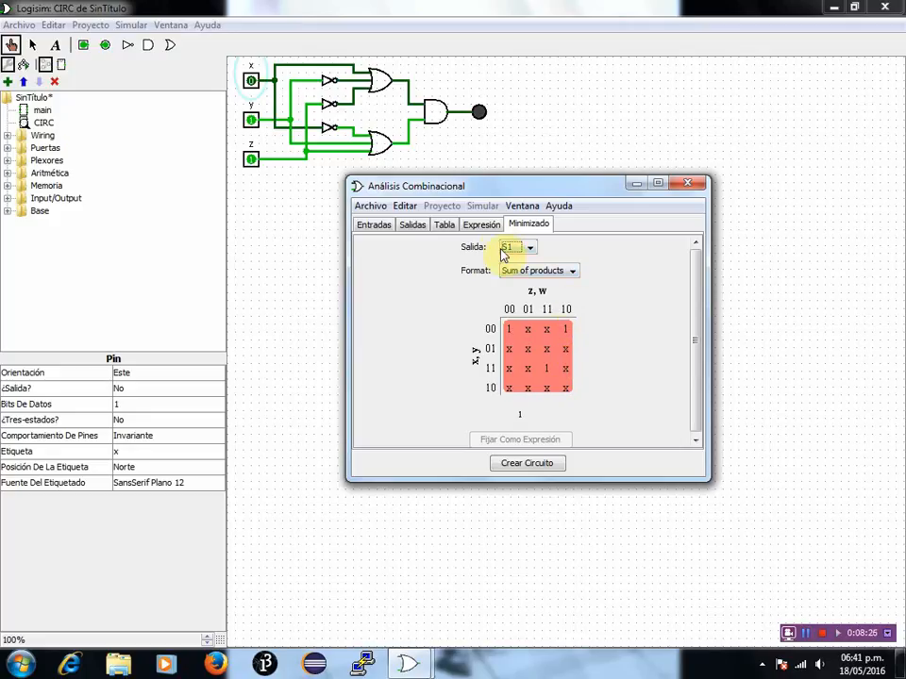
click(483, 227)
click(444, 226)
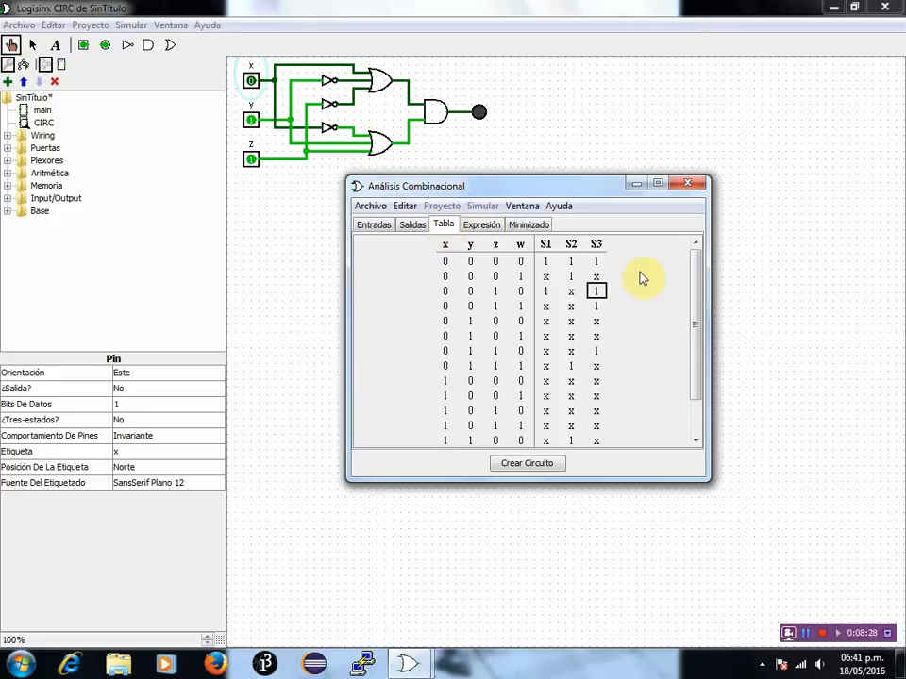
Step: In the truth table, set S1 and S3 to 0 for row 0001, S2 to 0 for row 0010, and S1 and S2 to 0 for row 0011
click(545, 277)
click(571, 291)
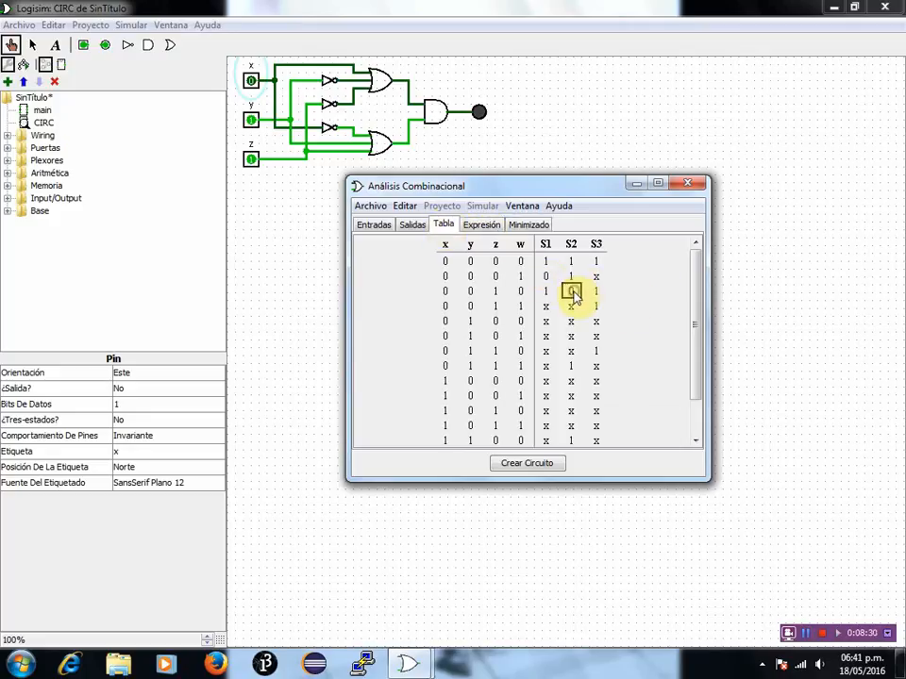
click(593, 276)
click(571, 307)
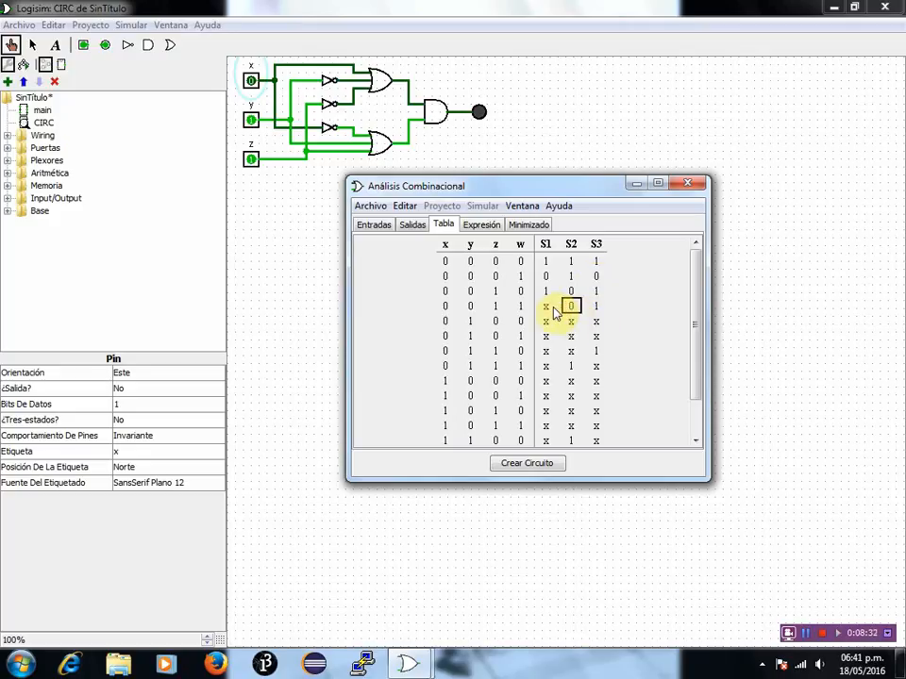
click(545, 307)
Step: Set outputs S1, S2 and S3 to 0 in the truth table for input rows 0100 and 0101
click(545, 322)
click(571, 321)
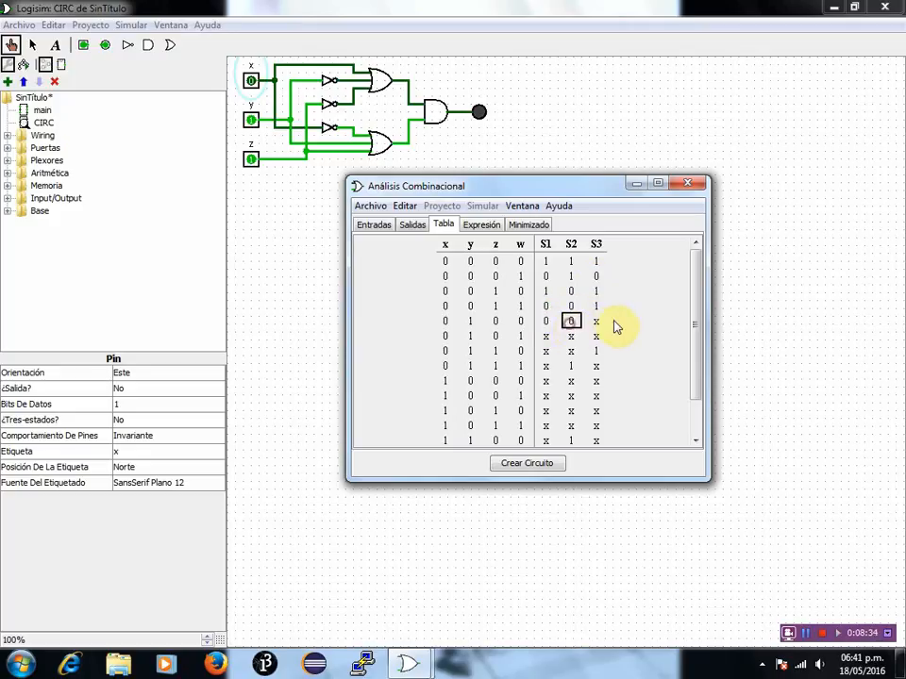
click(595, 322)
click(571, 336)
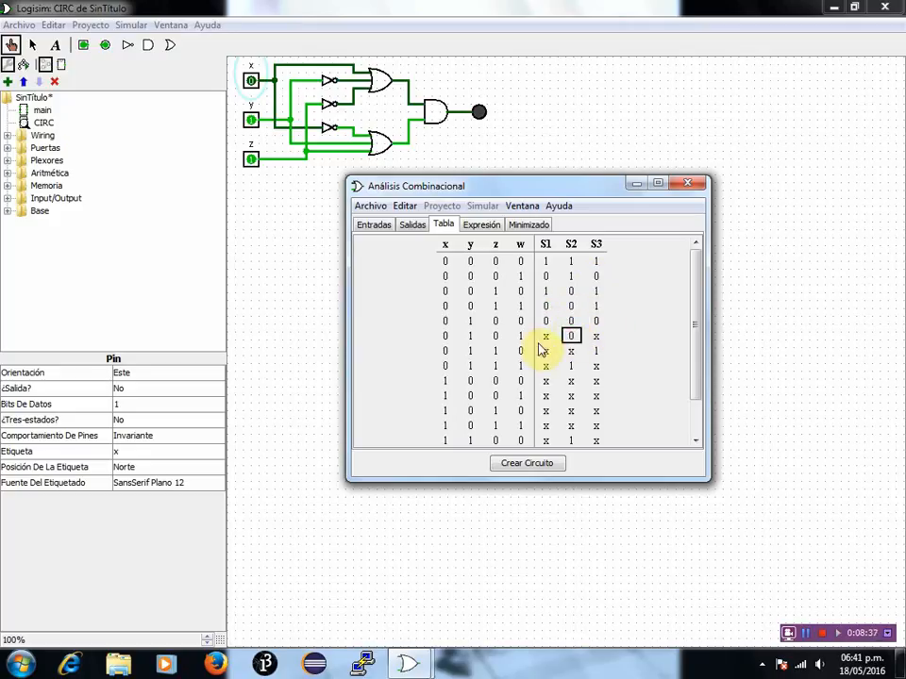
click(546, 336)
click(595, 336)
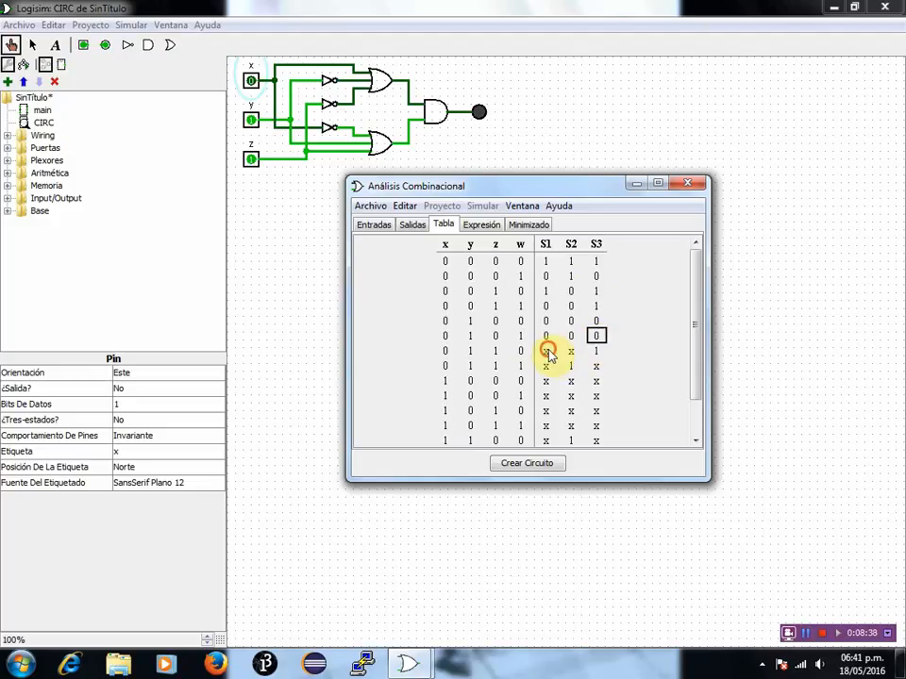
Step: Set S1 to 0 and S2 to 1 for input row 0110, and S1 to 1 and S3 to 0 for row 0111
click(545, 351)
double_click(570, 355)
click(544, 369)
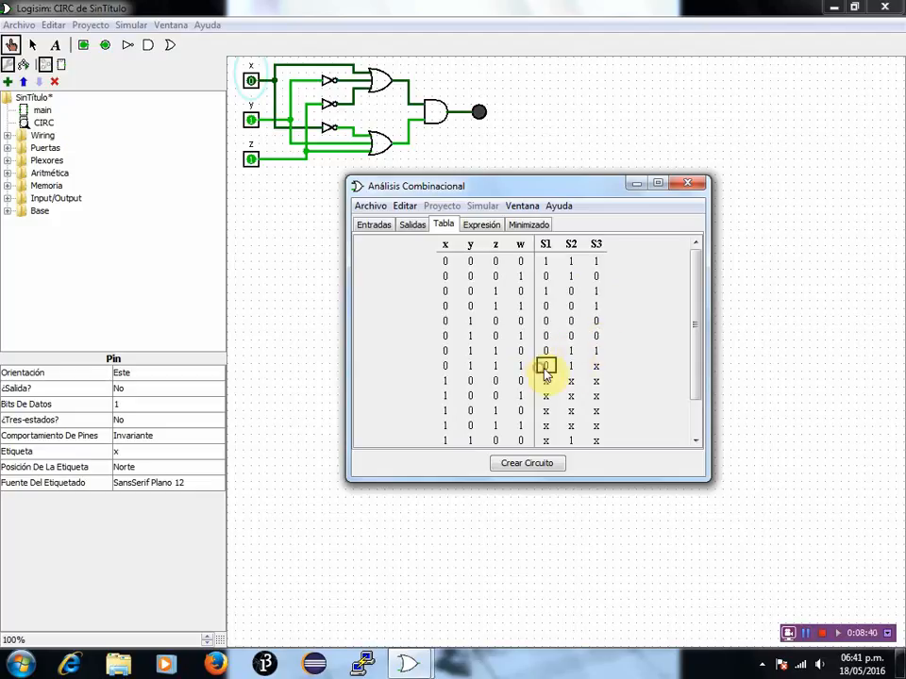
click(545, 368)
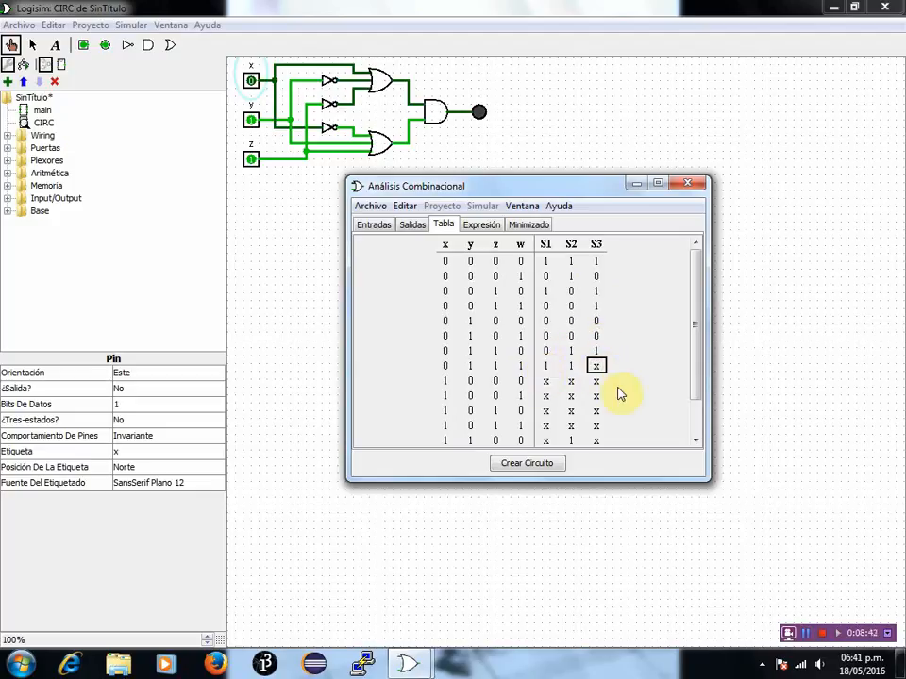
click(599, 366)
Step: For input rows 1000, 1001 and 1010, set S1 to 1 and S2 to 0, with S3 at 1 for 1000 and 0 for the others
scroll(644, 389, down, 1)
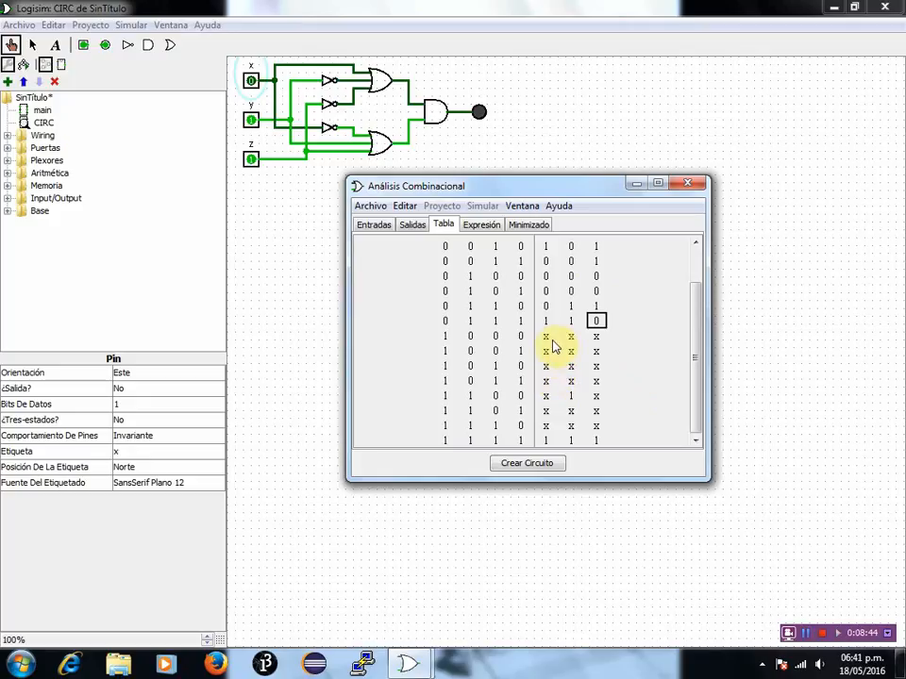
click(546, 338)
click(547, 352)
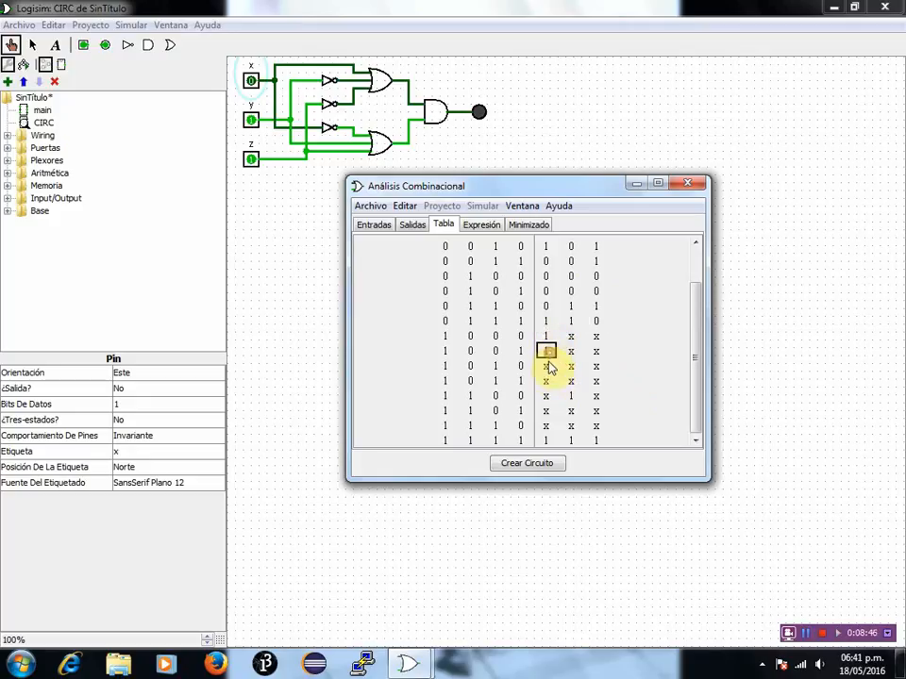
click(547, 367)
click(571, 367)
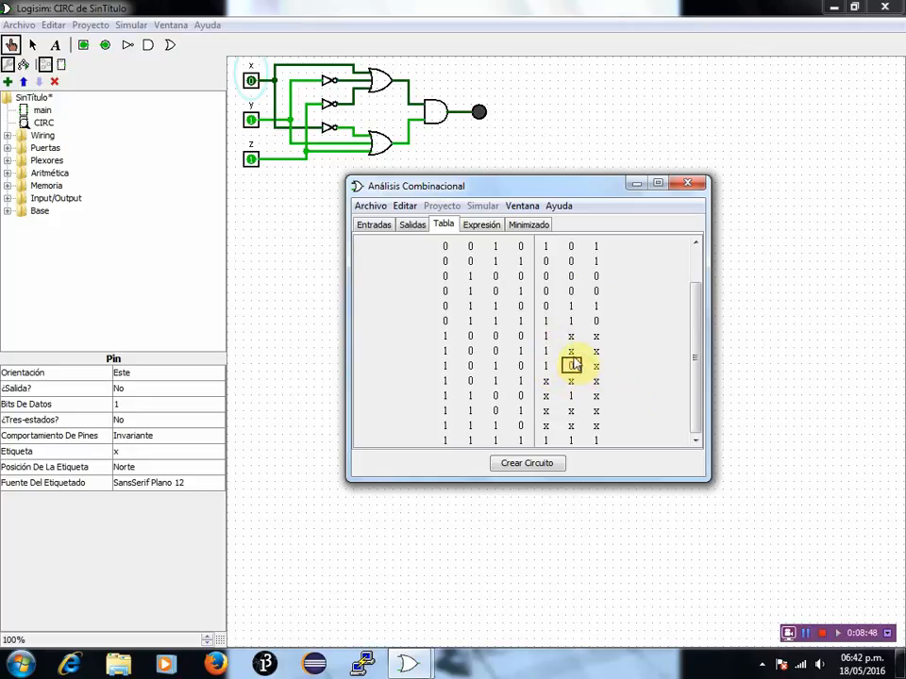
click(571, 351)
click(571, 337)
click(595, 337)
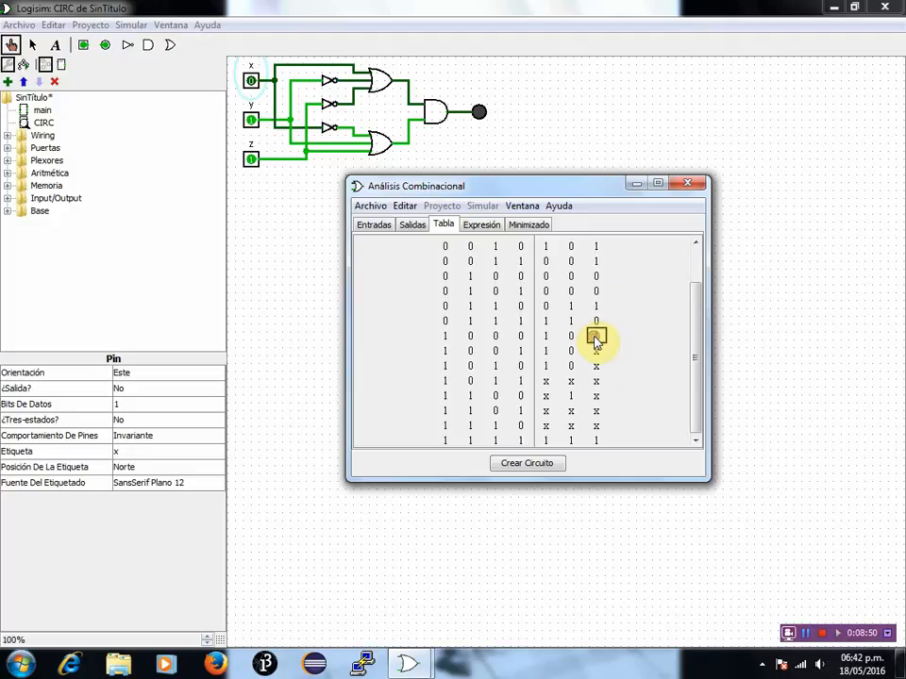
click(596, 352)
click(598, 367)
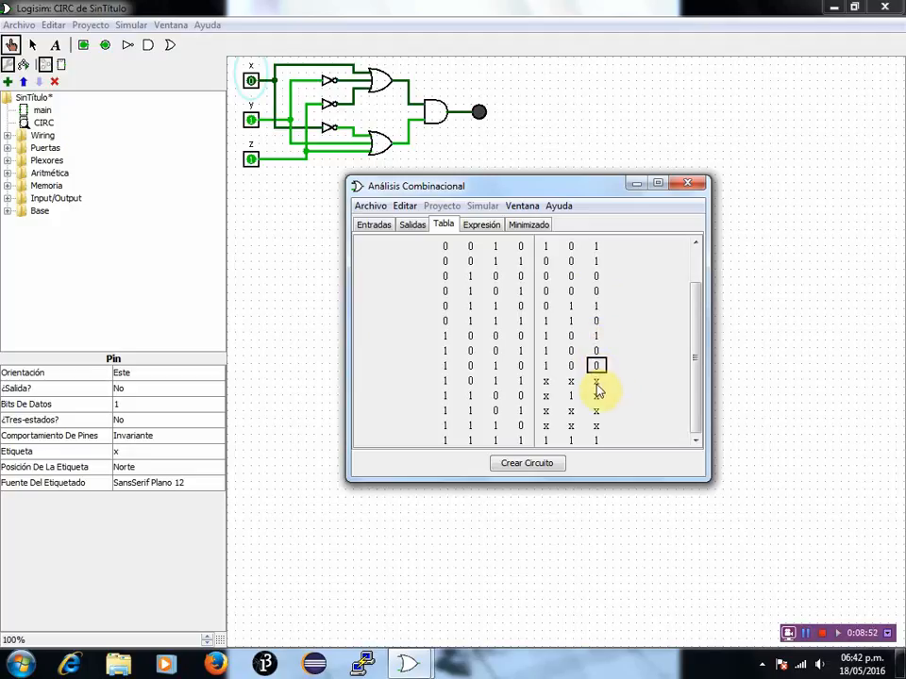
Step: Set all three outputs to 0 for input row 1011, and set the undefined outputs to 1 for rows 1100 and 1101
click(571, 381)
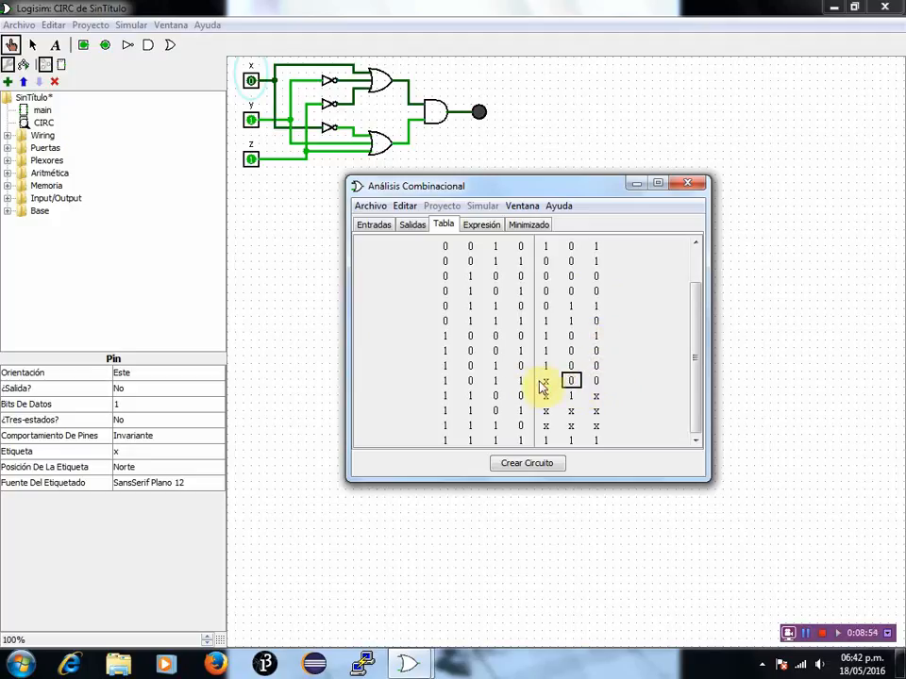
click(545, 381)
click(546, 396)
click(546, 398)
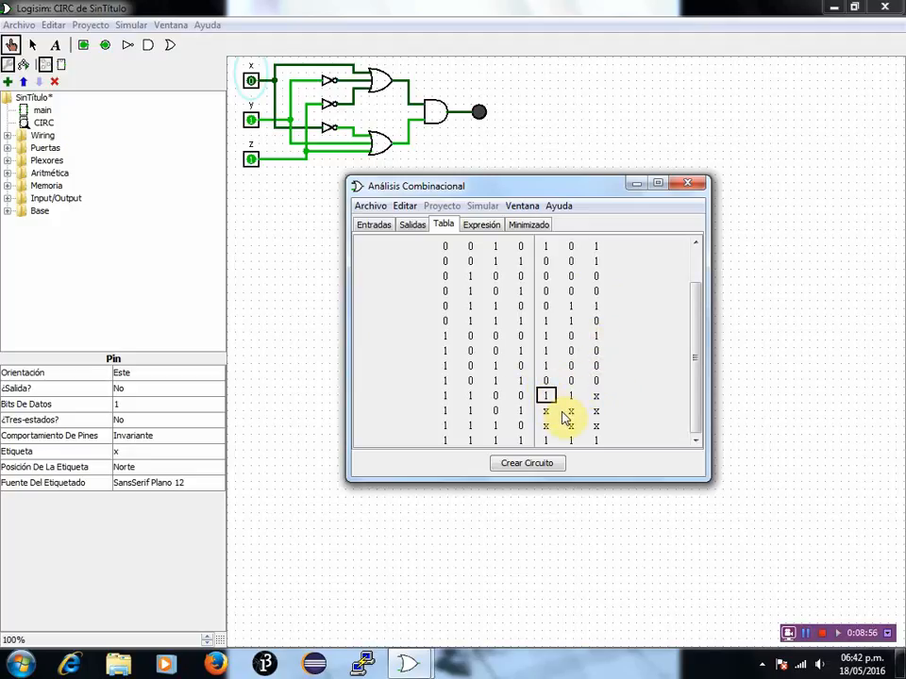
click(571, 412)
click(546, 411)
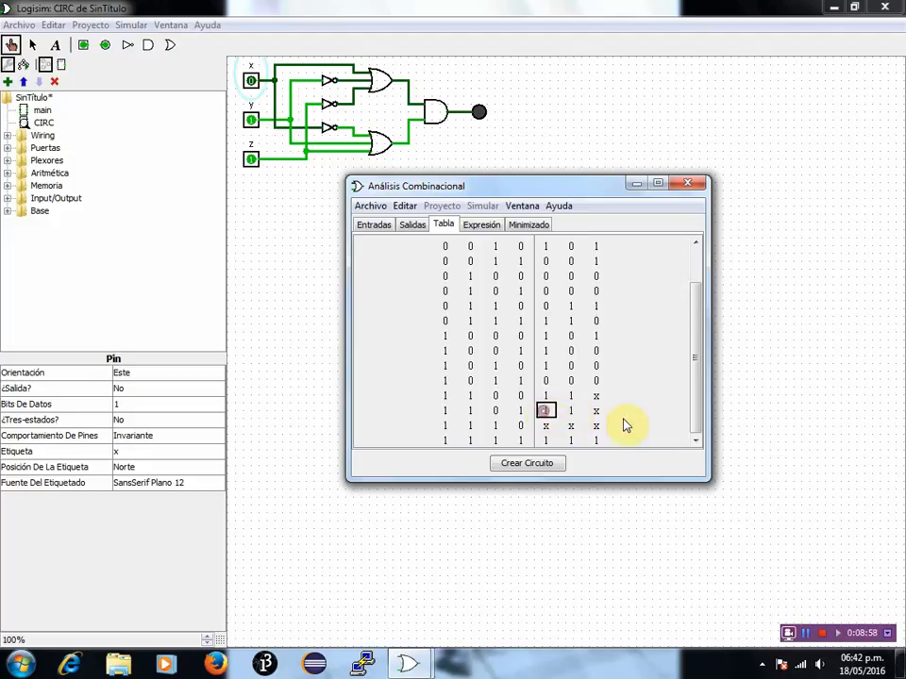
click(596, 411)
click(596, 411)
click(596, 396)
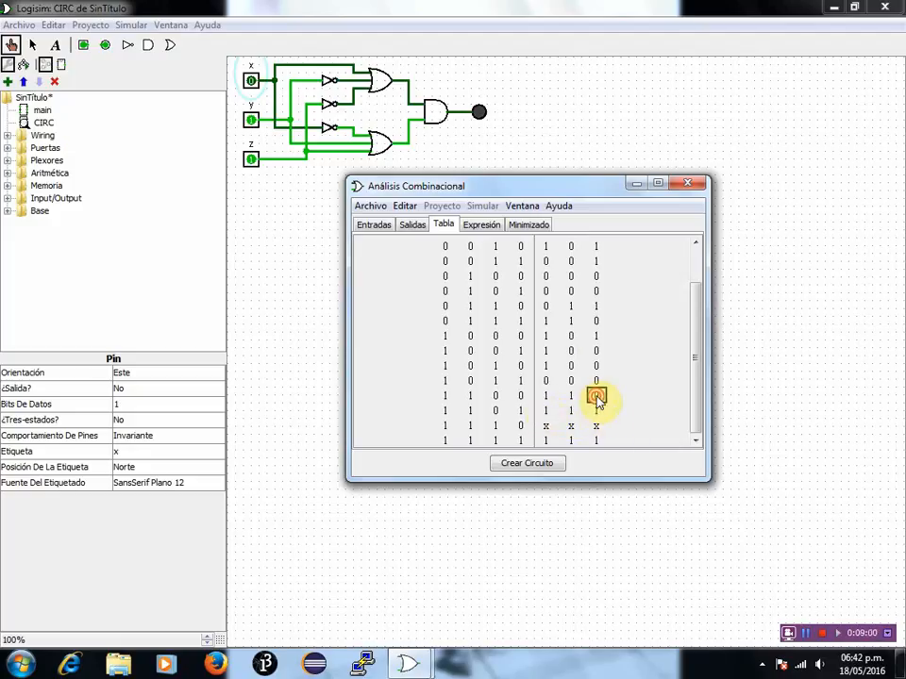
click(595, 396)
Step: Set S1 to 1 and S2 and S3 to 0 for input row 1110, and set S3 to 0 for row 1111
click(545, 426)
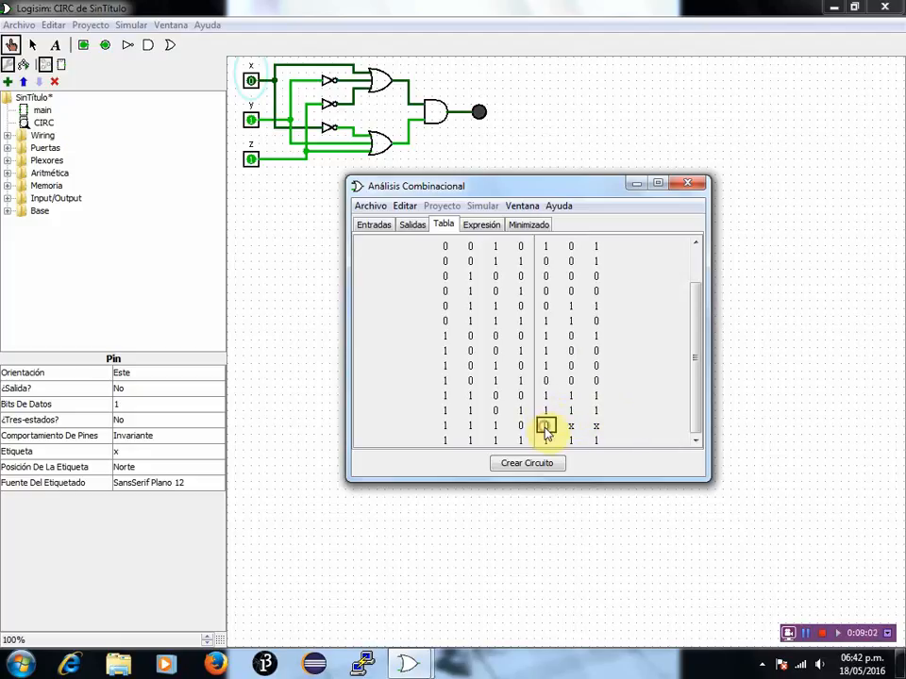
click(545, 426)
click(571, 426)
click(596, 425)
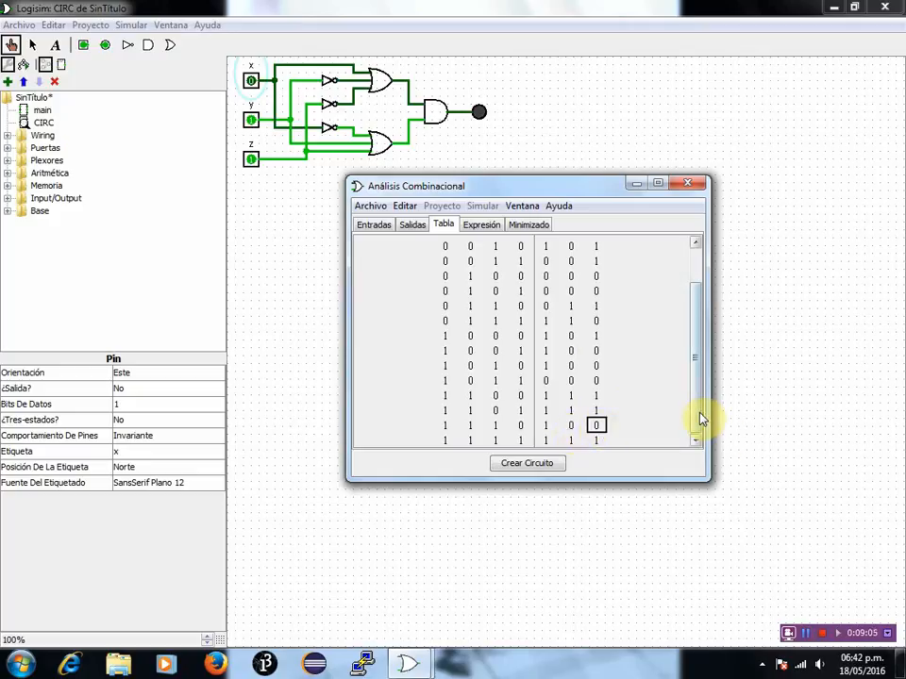
click(595, 441)
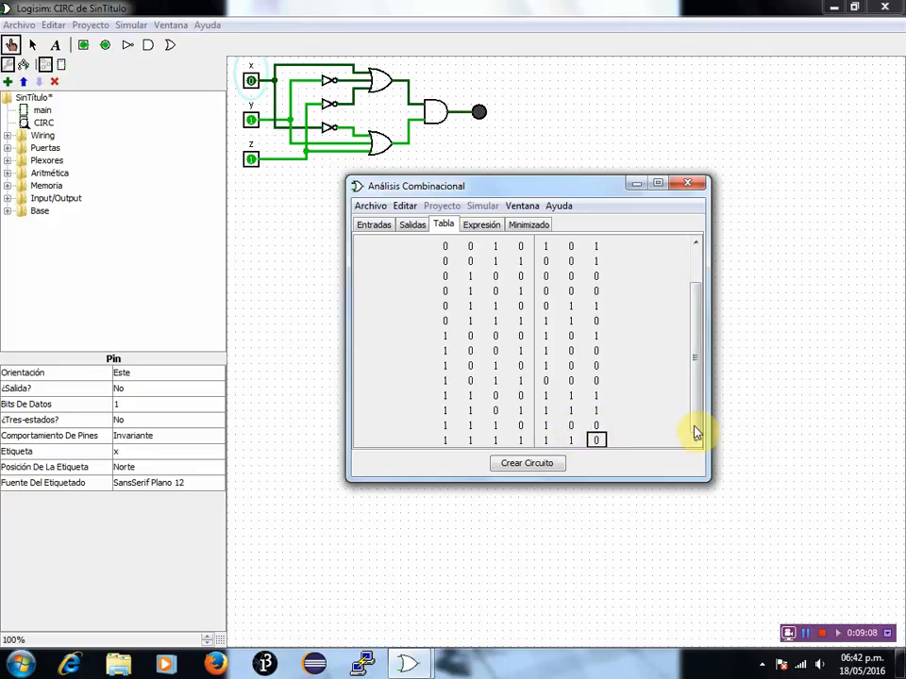
Step: Check the completed truth table from its first row and examine the expressions for S3, S2 and S1
drag(693, 430, 711, 334)
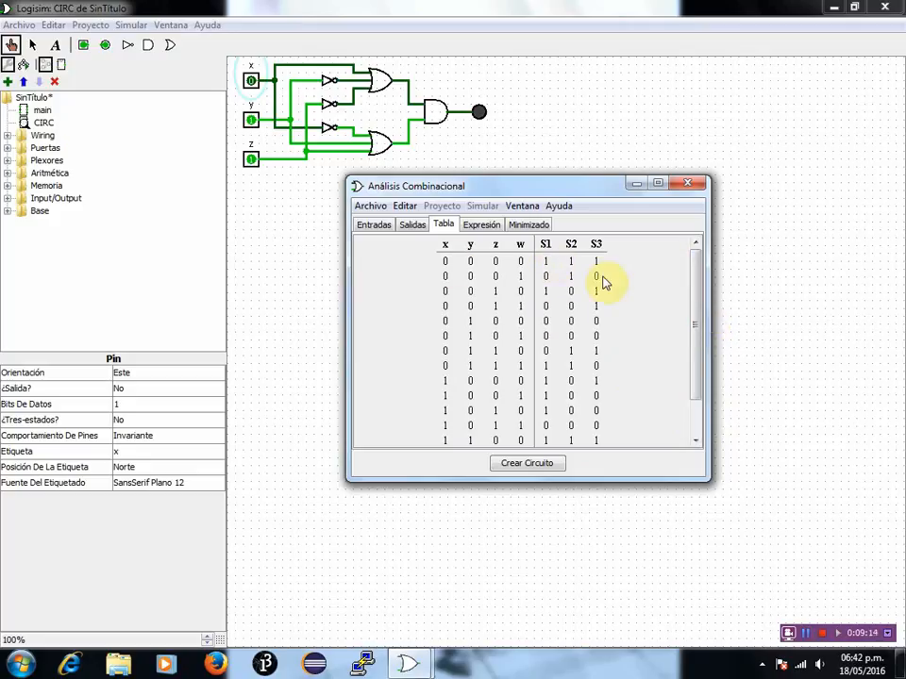
click(481, 226)
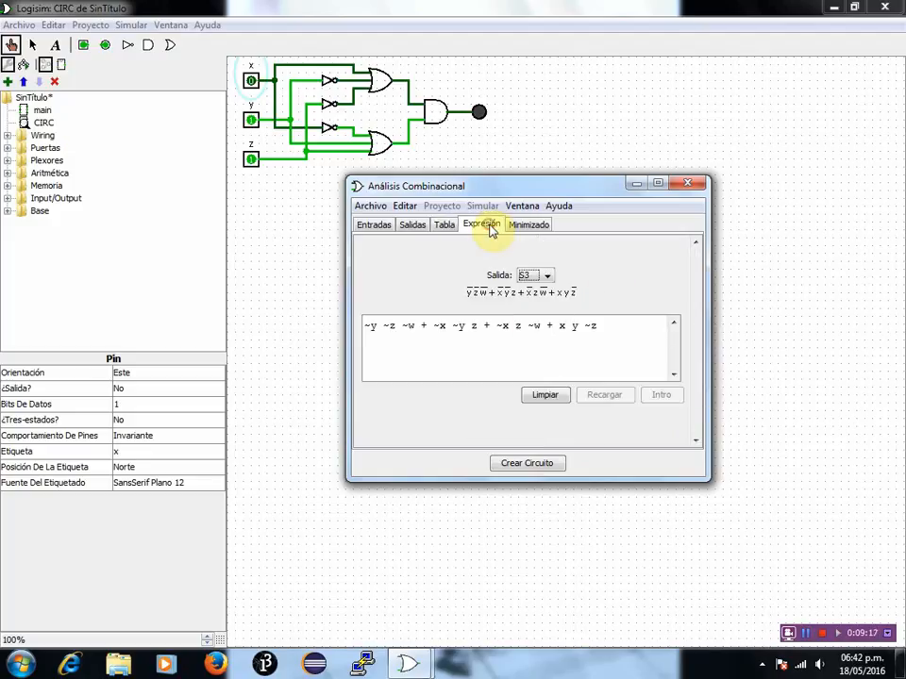
click(548, 277)
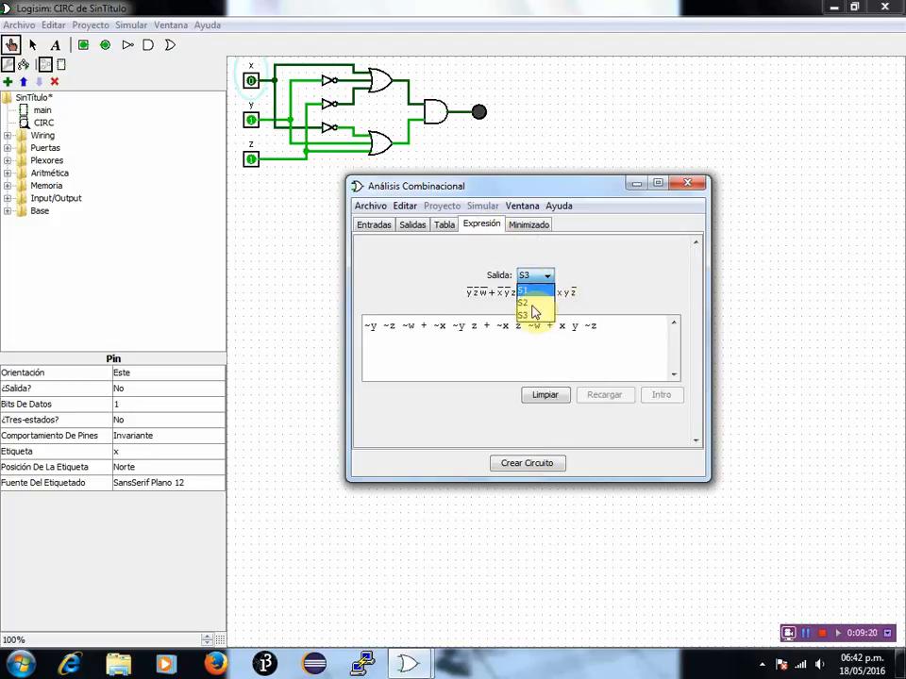
click(529, 308)
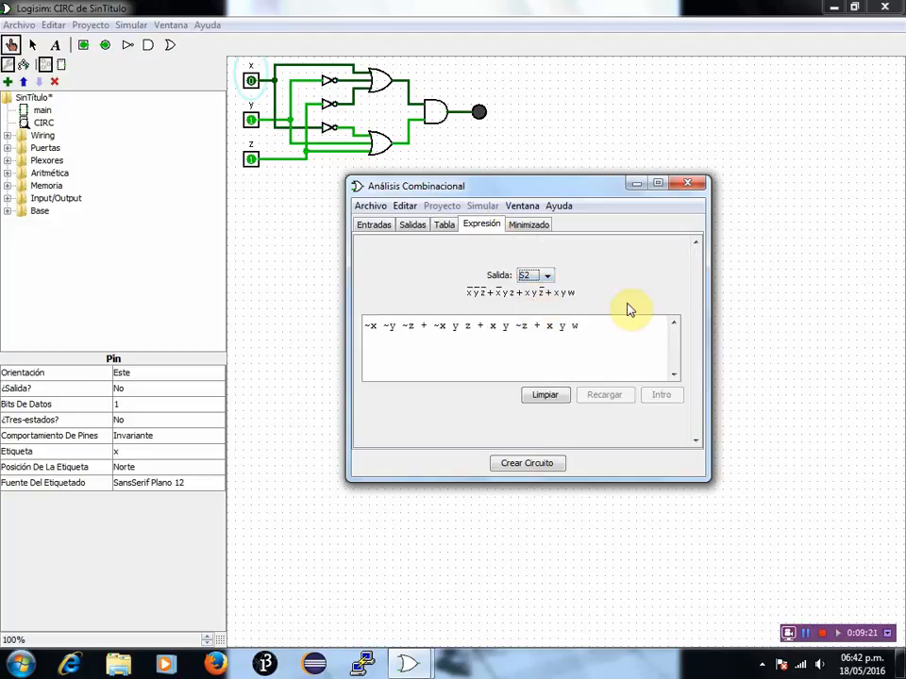
click(547, 276)
click(535, 290)
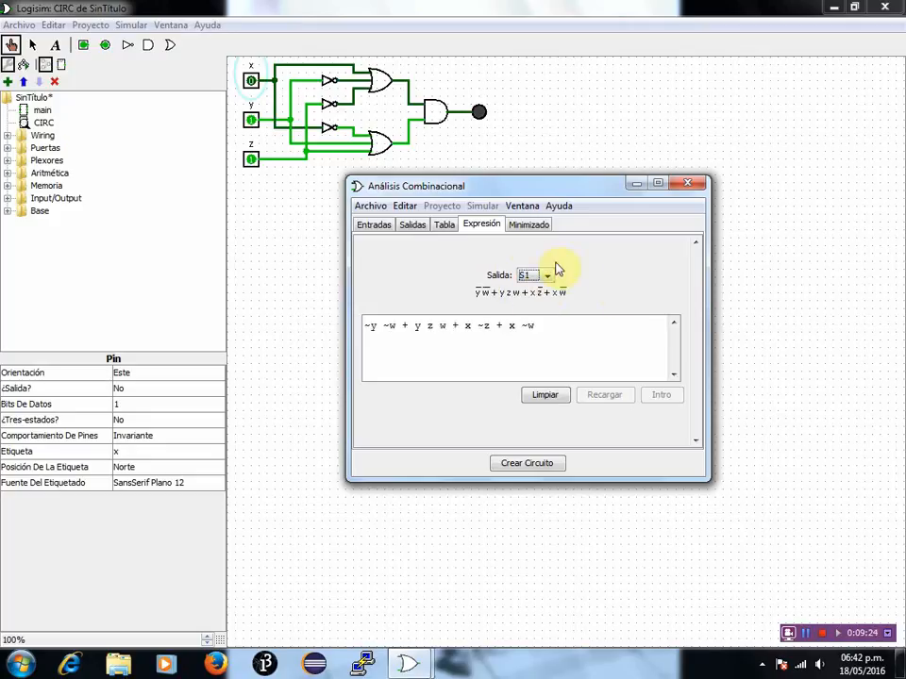
Step: Change S1's minimized format to Product of sums and examine the expressions for S1, S2 and S3
click(529, 225)
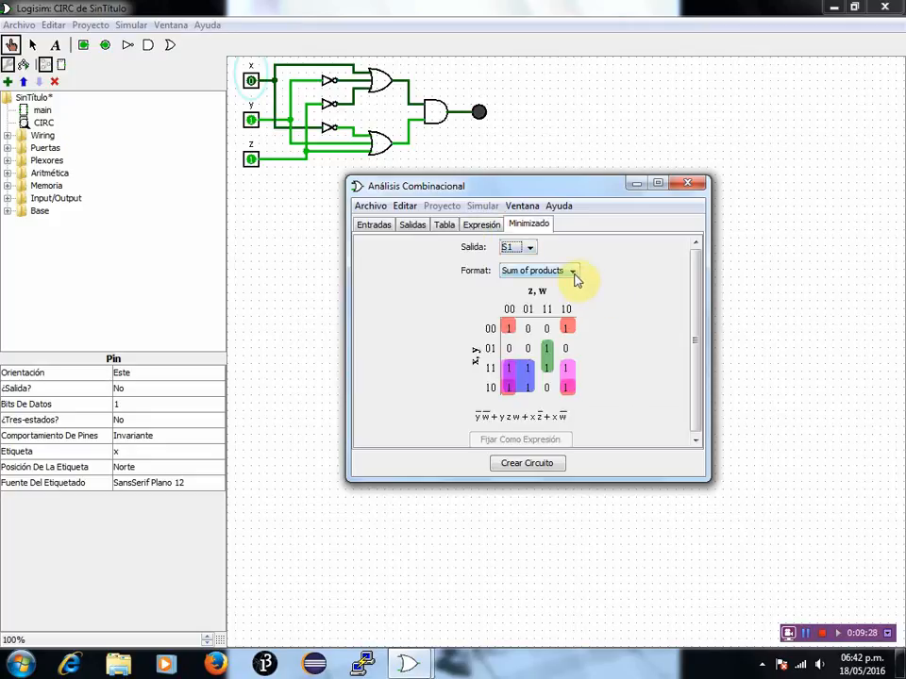
click(572, 273)
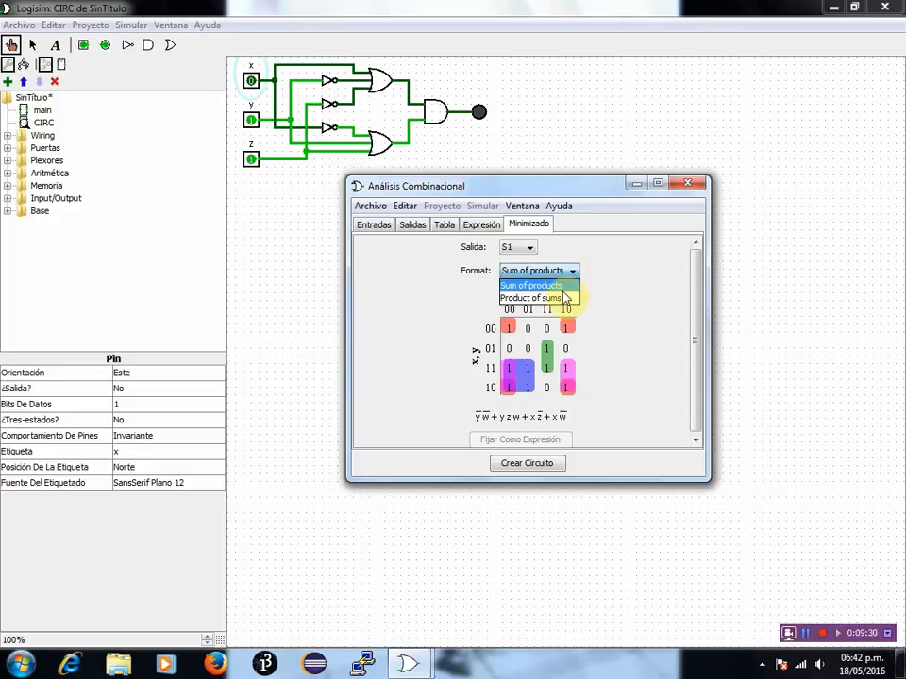
click(569, 299)
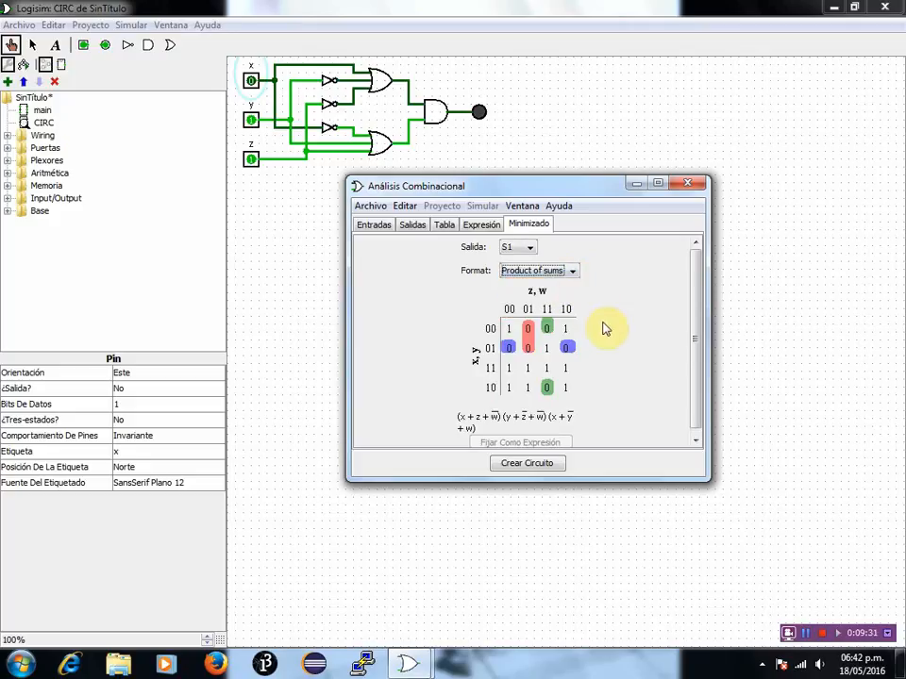
click(480, 225)
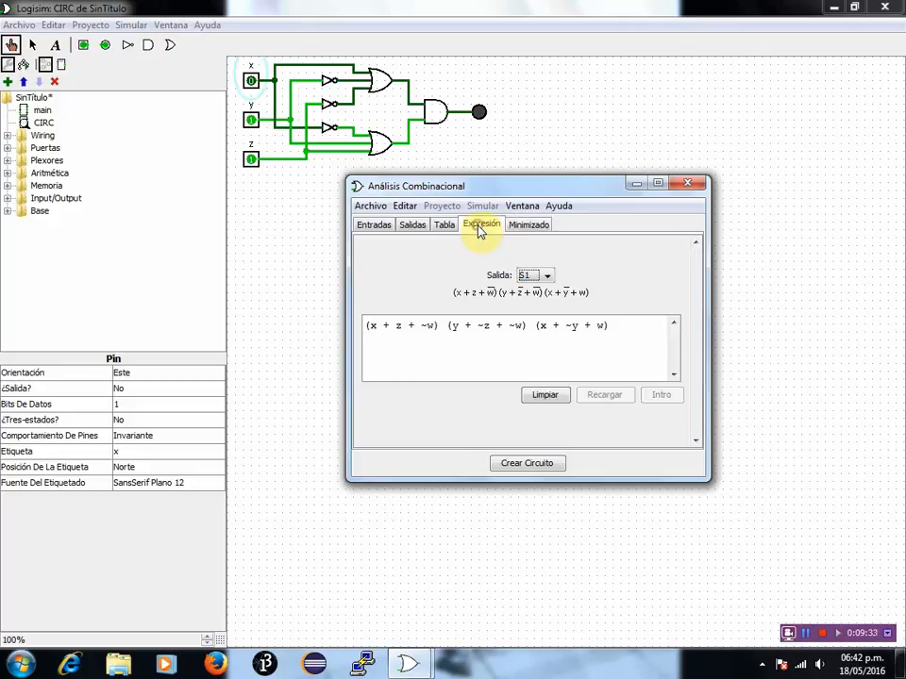
click(548, 276)
click(530, 300)
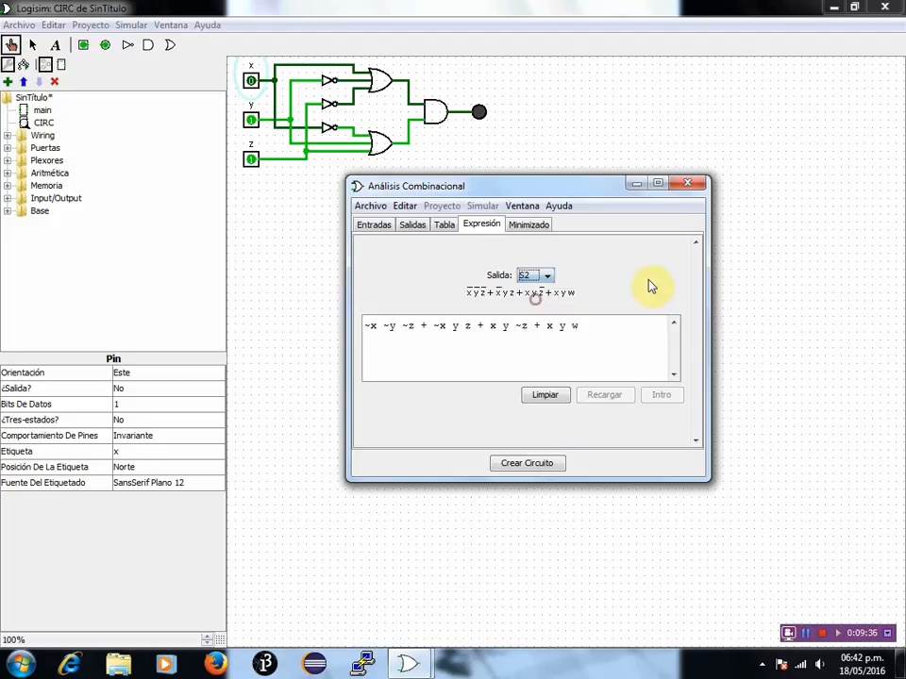
click(546, 277)
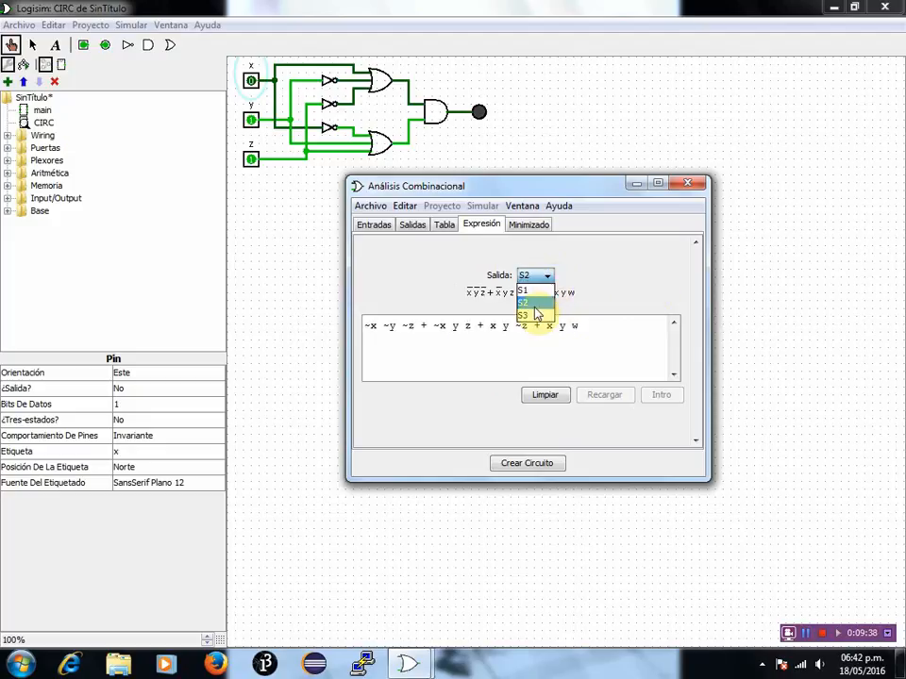
click(532, 312)
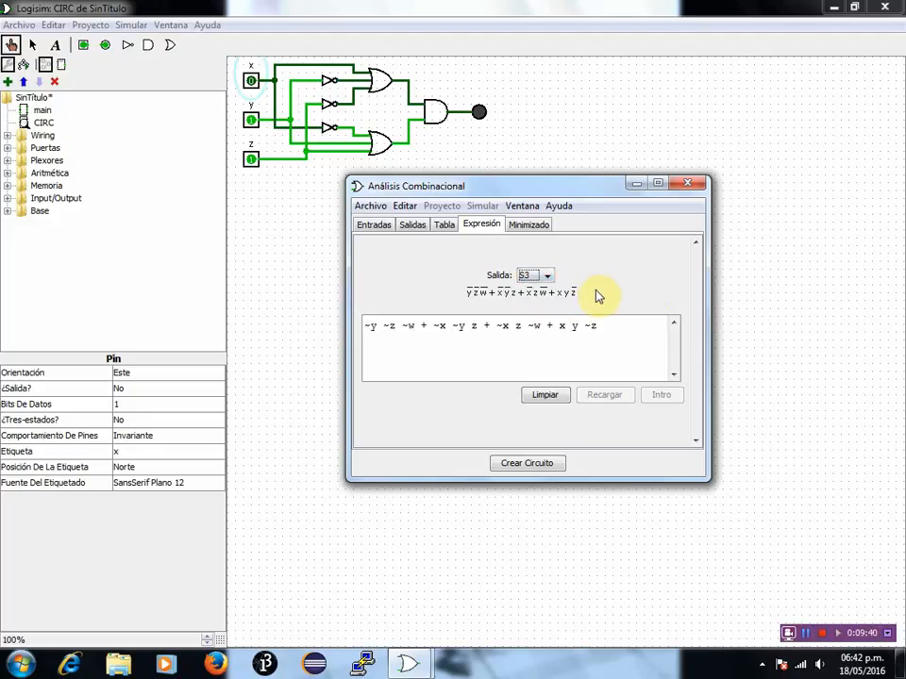
Step: Change S1's minimized format back to Sum of products and return to the expression for S3
click(529, 226)
click(571, 272)
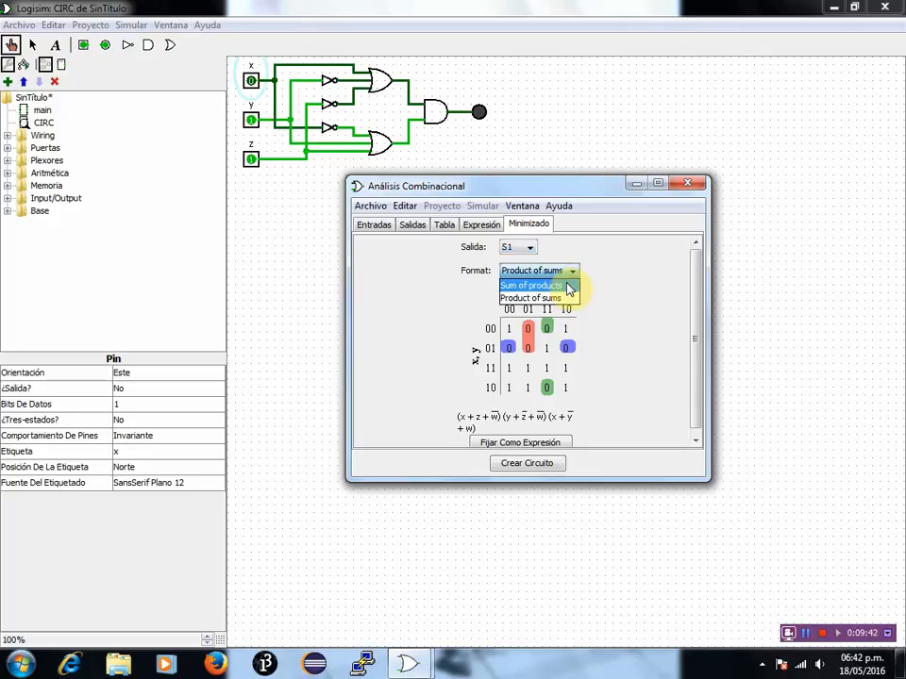
click(569, 286)
click(481, 225)
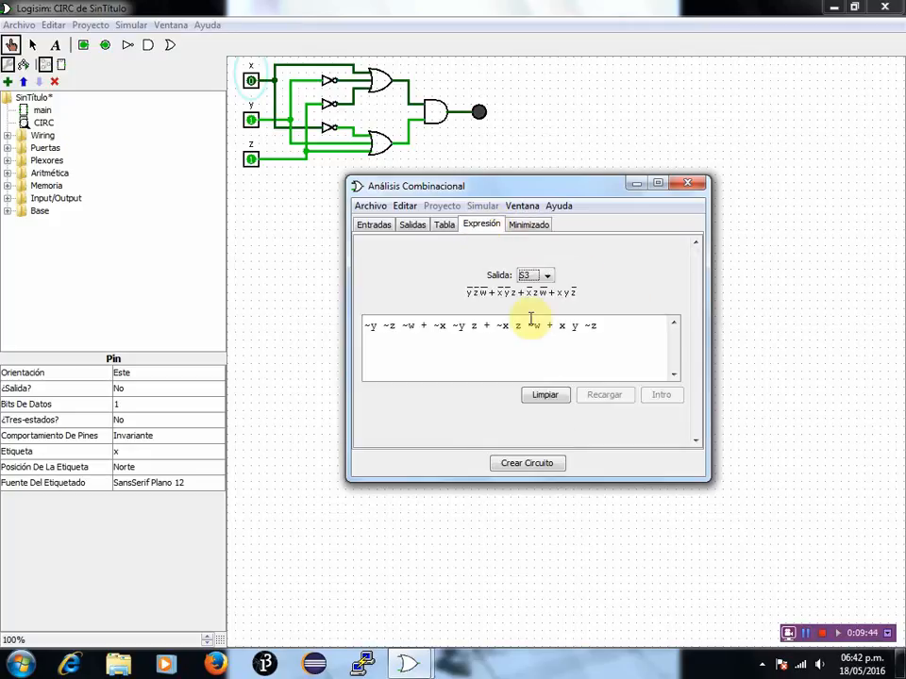
Step: Generate the circuit under the name CIRC without gate restrictions, replacing the existing circuit of that name
click(538, 464)
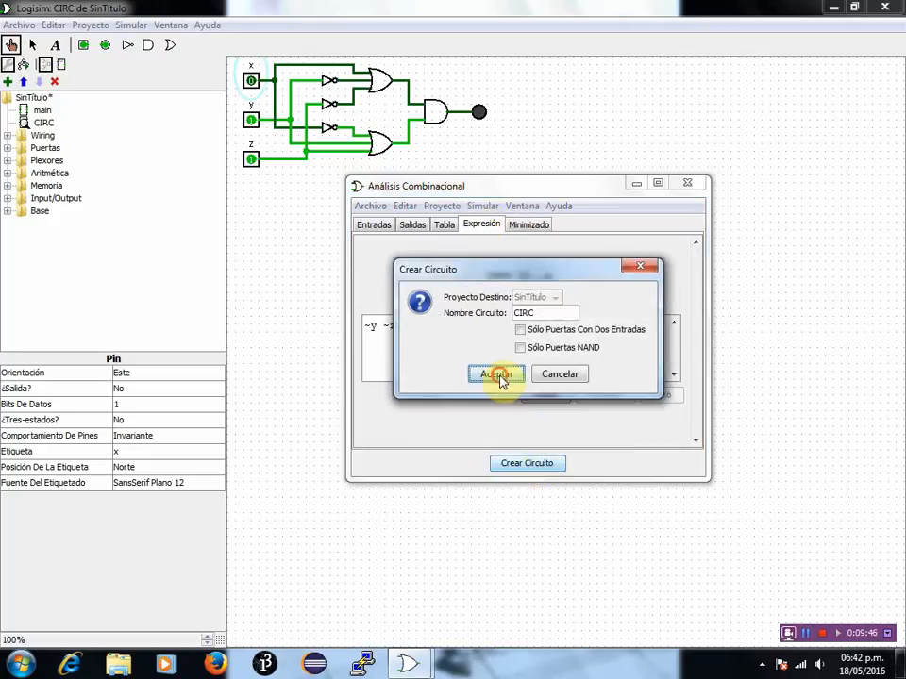
click(497, 374)
click(499, 350)
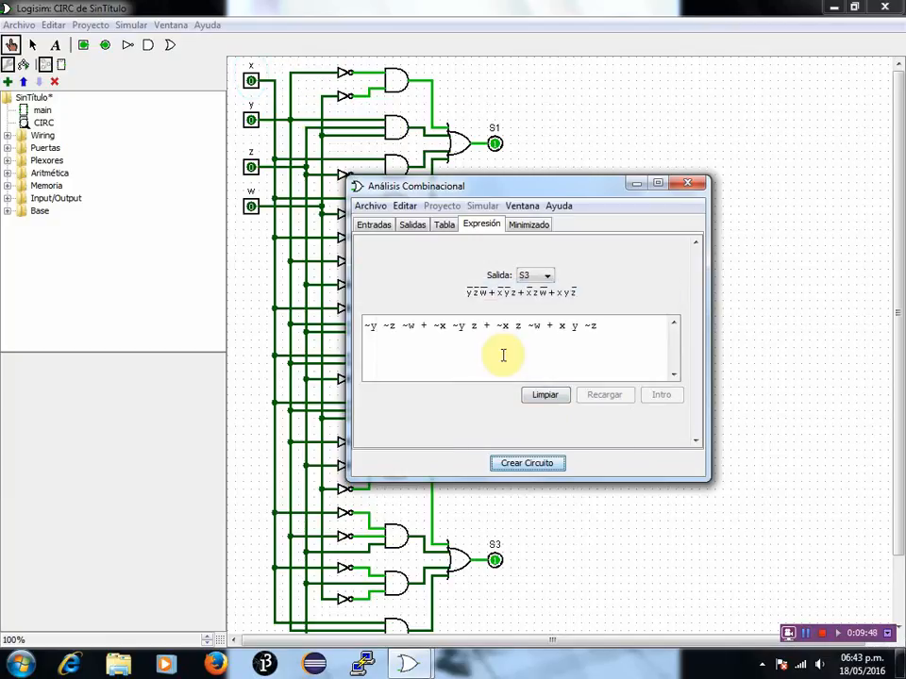
Step: Close the combinational analysis window and set the generated circuit's inputs x, y, z and w to 1
click(688, 183)
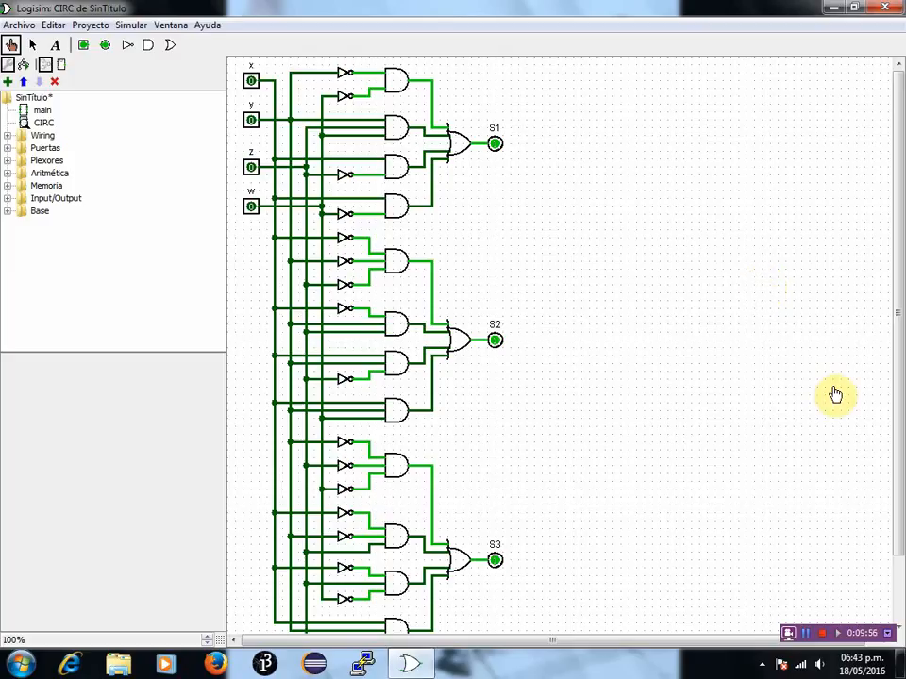
scroll(901, 495, down, 3)
scroll(900, 463, up, 3)
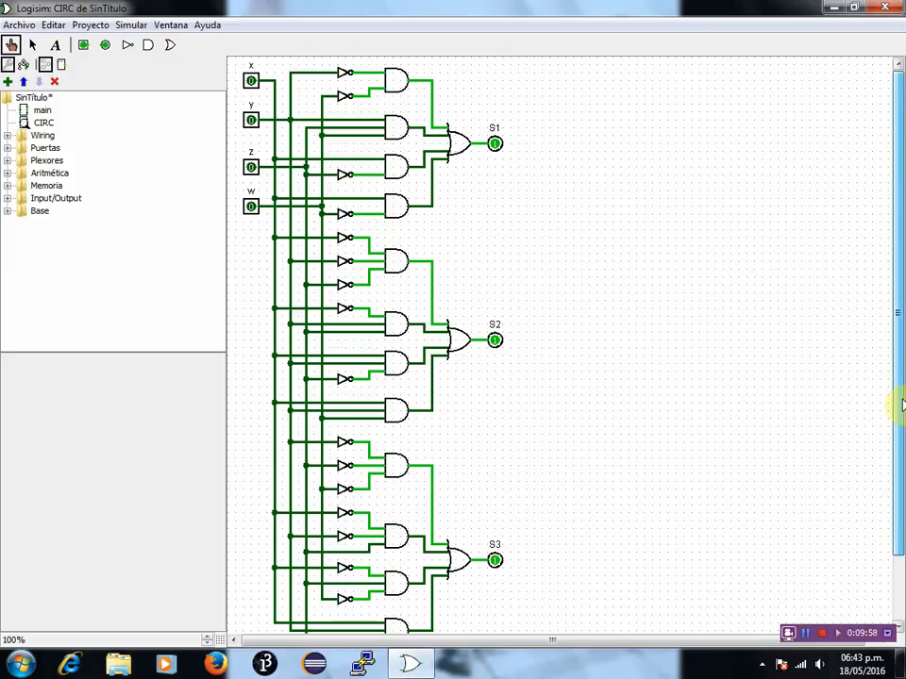
click(250, 83)
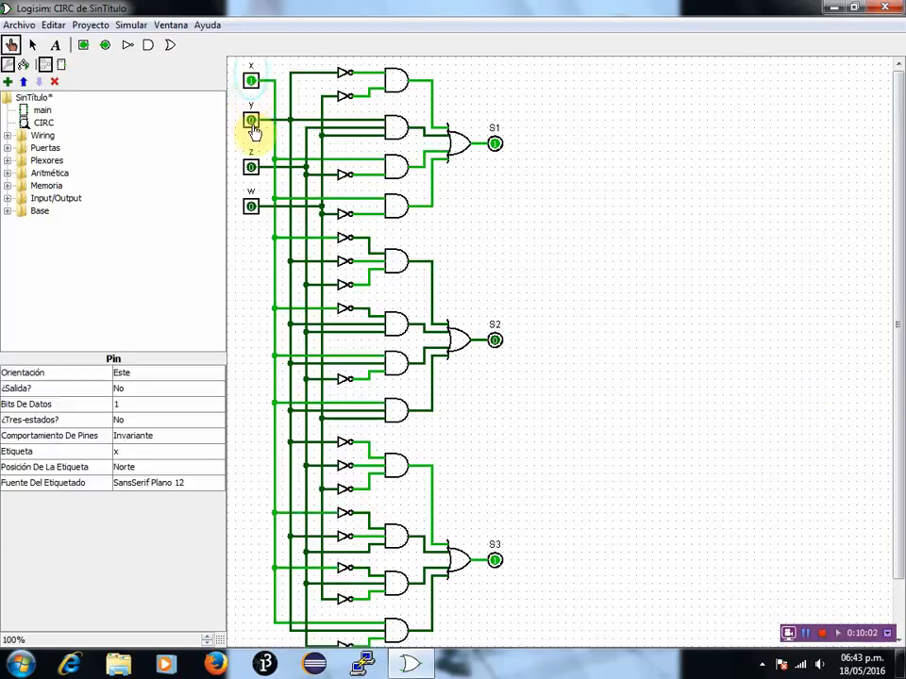
click(252, 123)
click(252, 169)
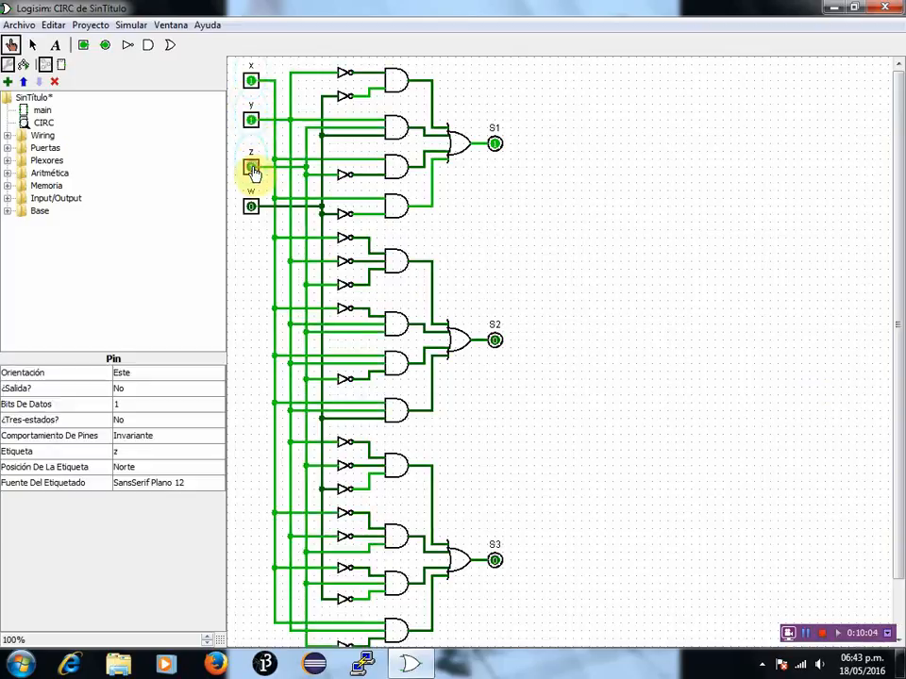
click(251, 208)
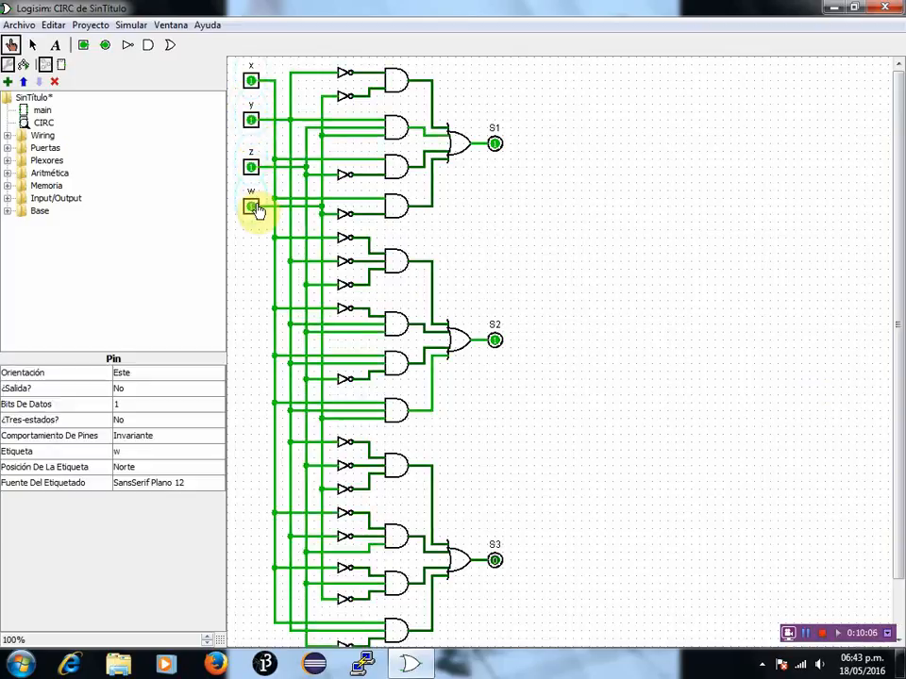
Step: Set inputs w, z and y to 0 and switch x off and on again to test the outputs
click(253, 207)
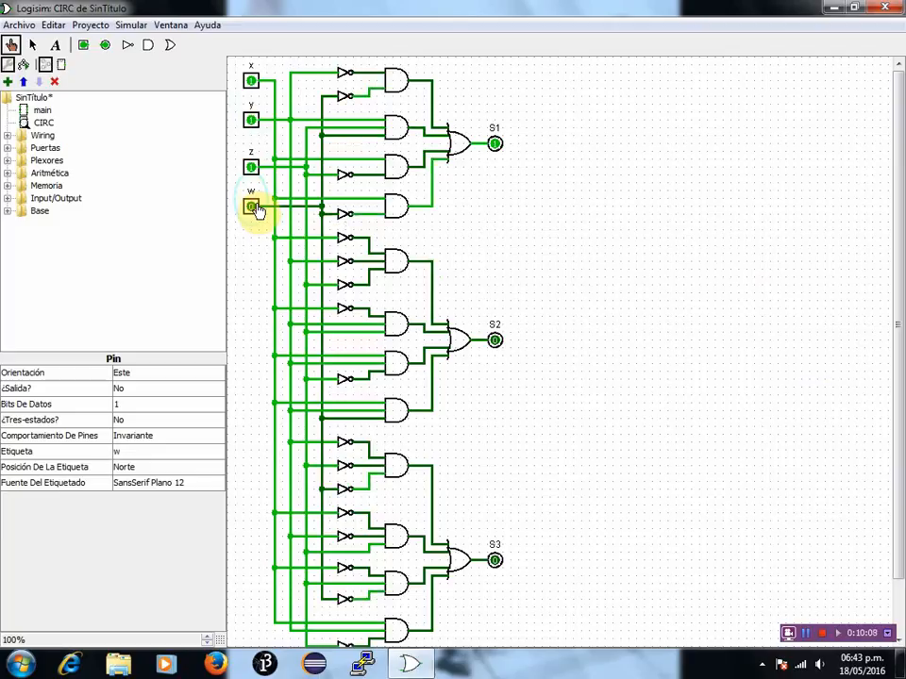
click(252, 168)
click(252, 121)
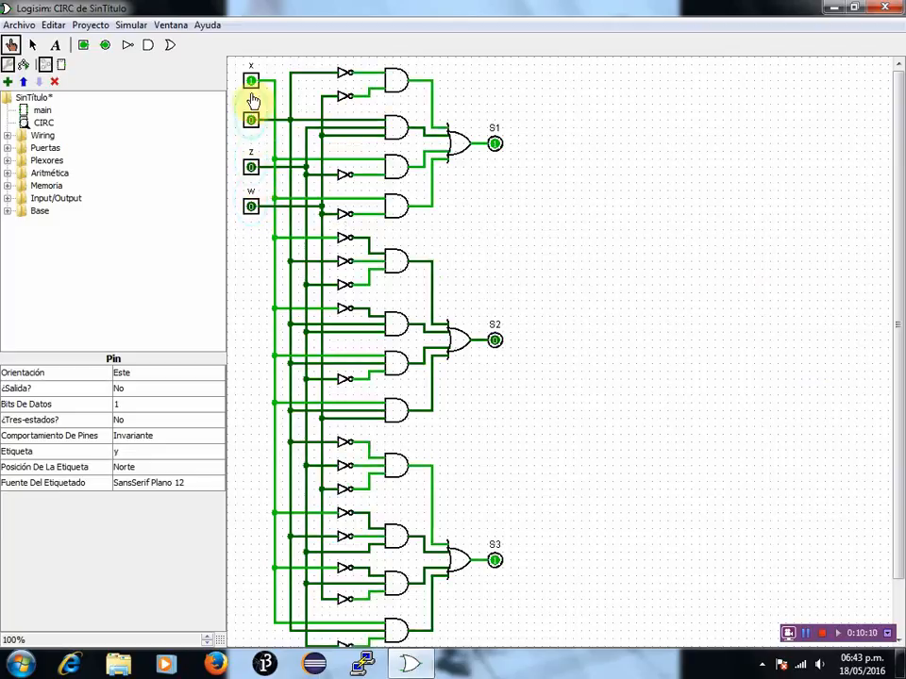
click(251, 82)
click(251, 82)
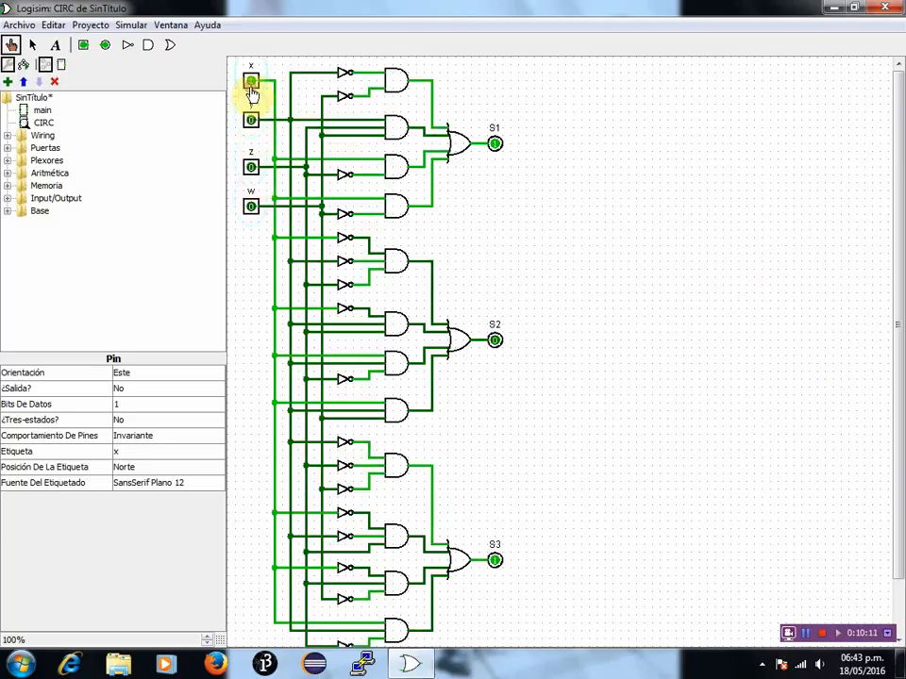
Step: Switch input z to 1 and back to 0 twice with only x at 1, checking the outputs S1, S2 and S3
click(251, 166)
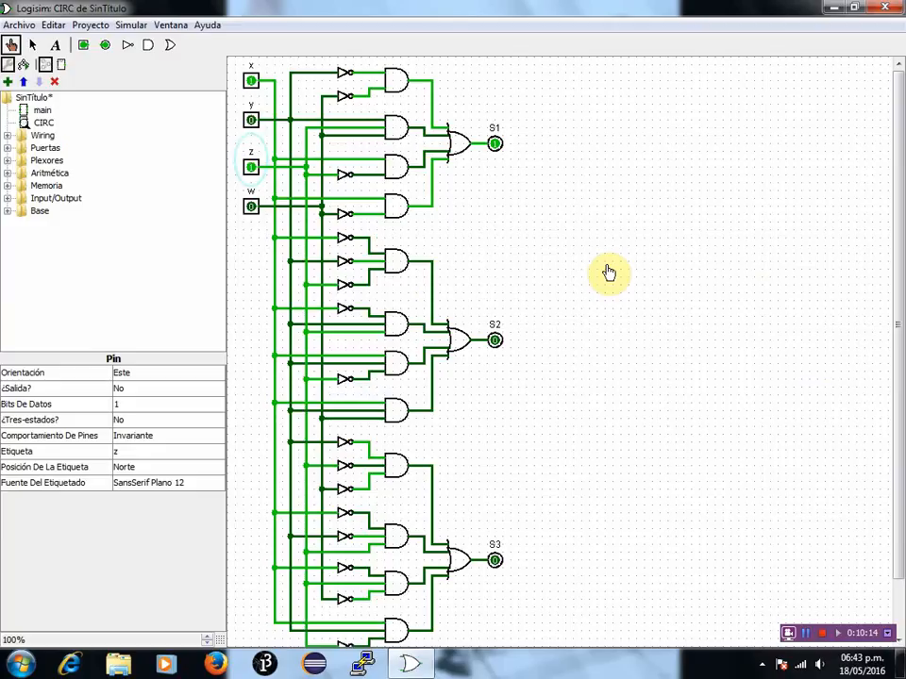
click(252, 167)
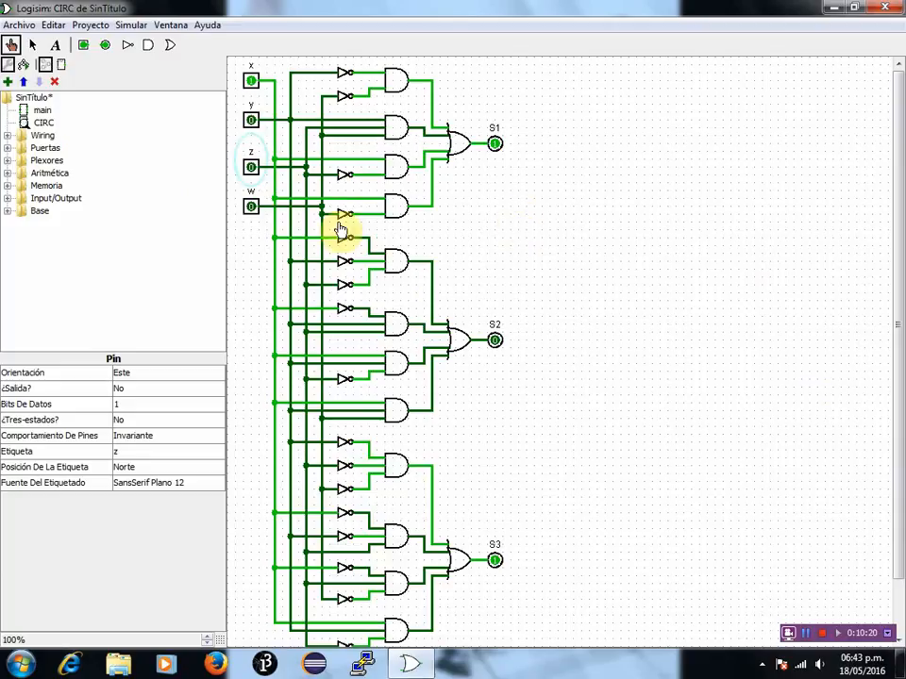
click(252, 168)
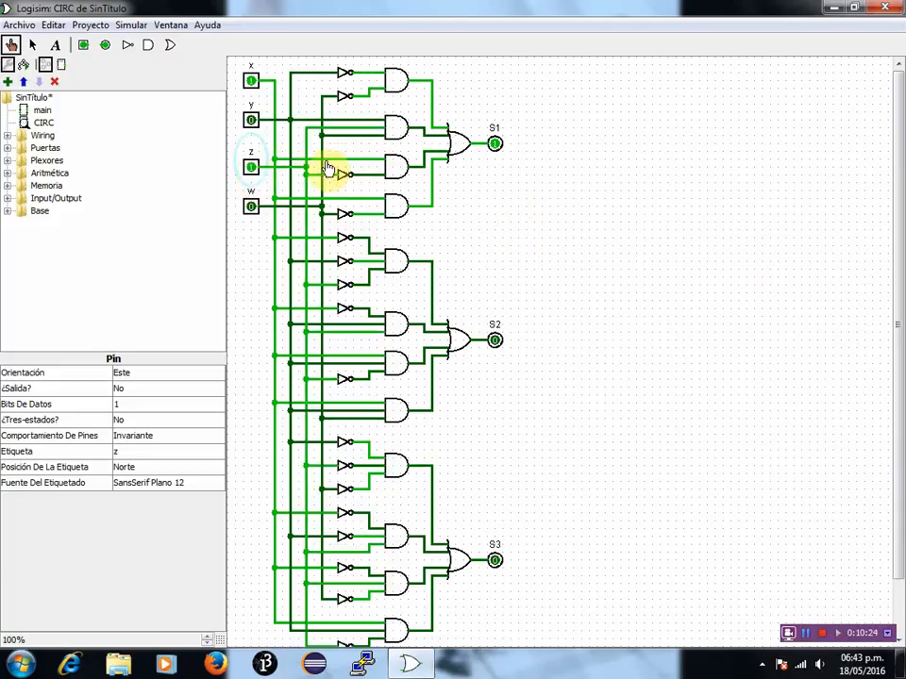
click(250, 168)
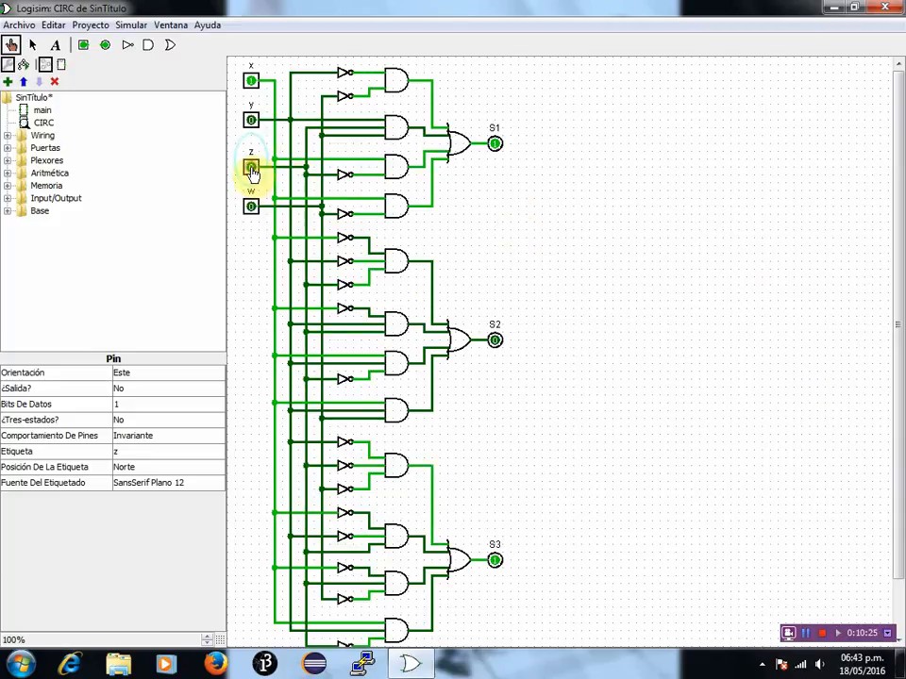
Step: Test the outputs with x at 0 and w, z and y at 1, and set x back to 1
click(251, 81)
click(250, 208)
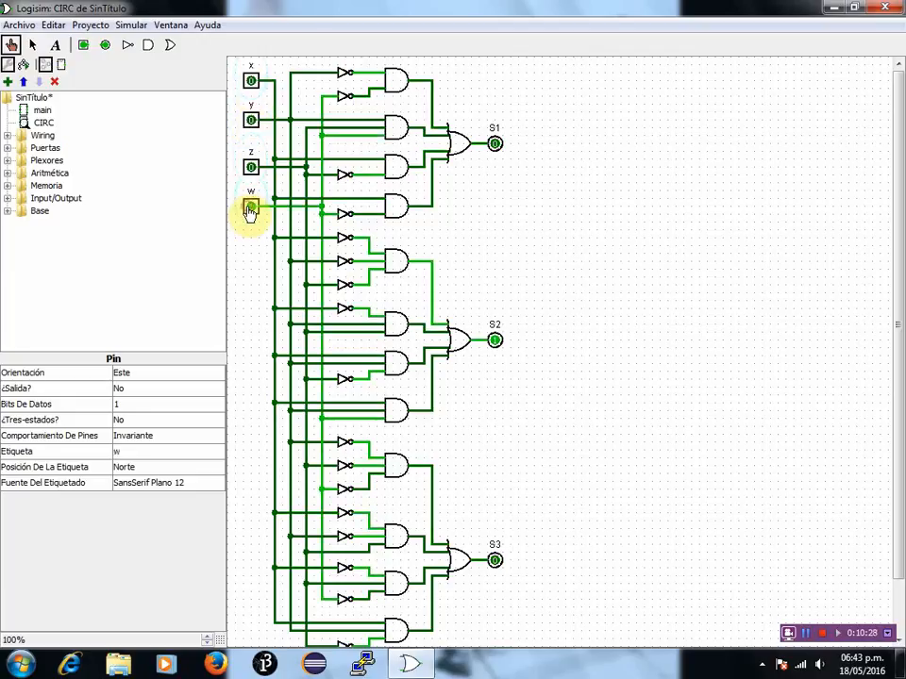
click(252, 168)
click(252, 121)
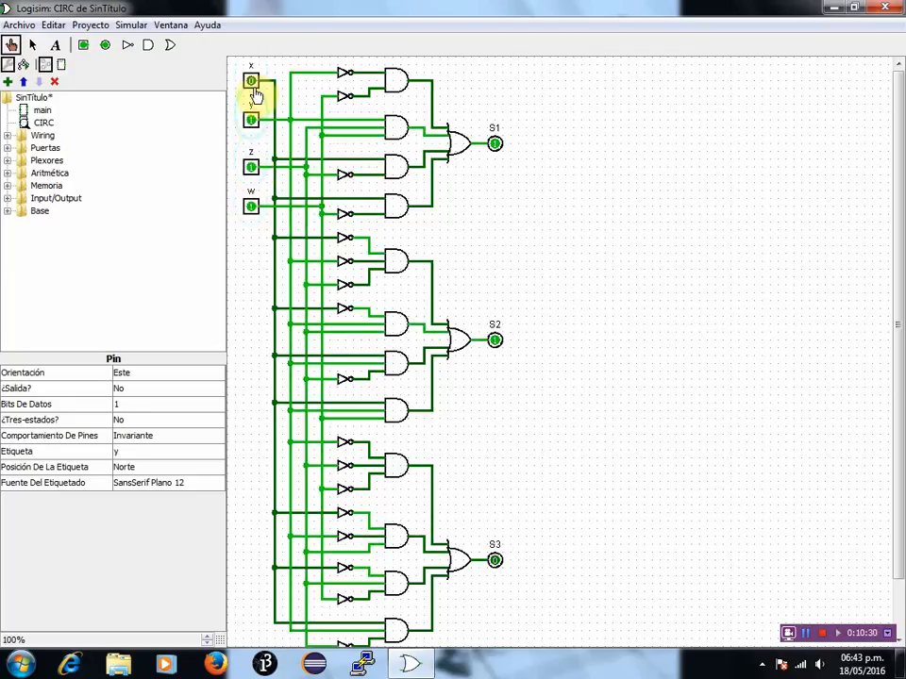
click(252, 83)
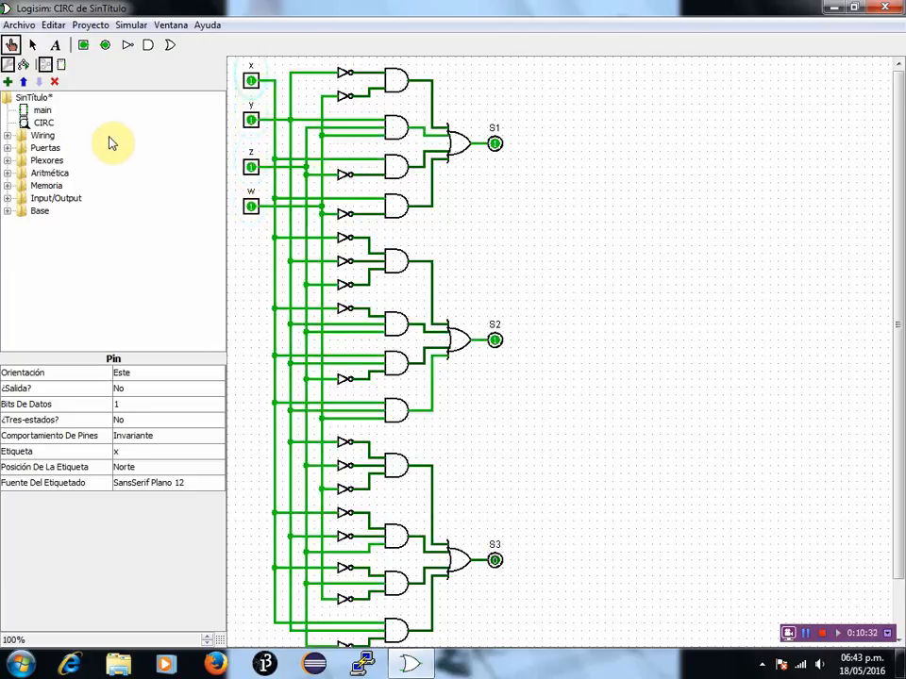
Step: Delete the output pins S1, S2 and S3 from the circuit
click(32, 45)
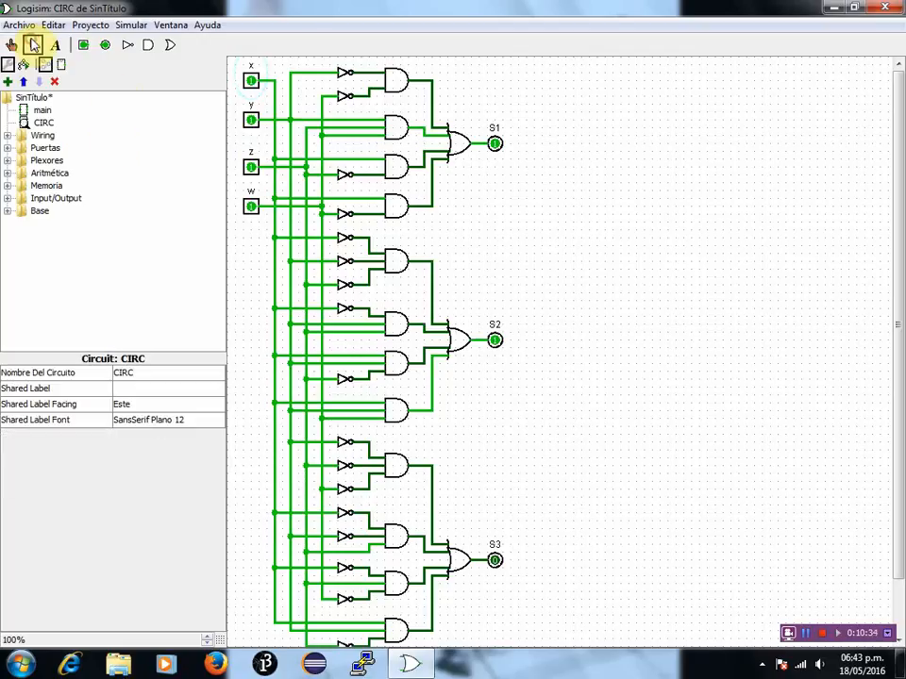
click(495, 146)
key(Delete)
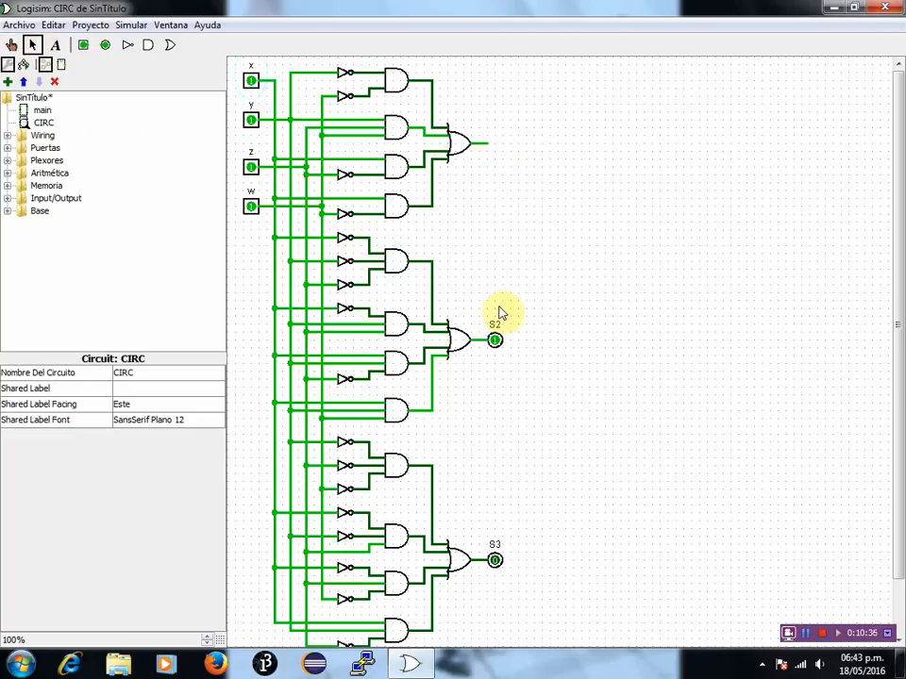
click(496, 341)
key(Delete)
click(494, 559)
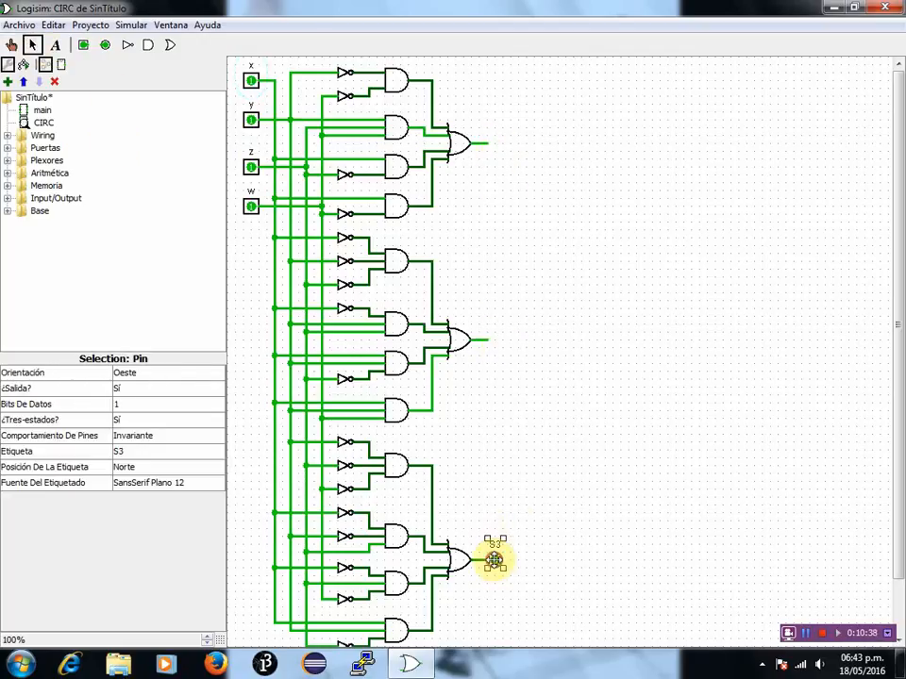
key(Delete)
Step: Place an LED from the Input/Output library at the output wire of each of the three OR gates
click(7, 198)
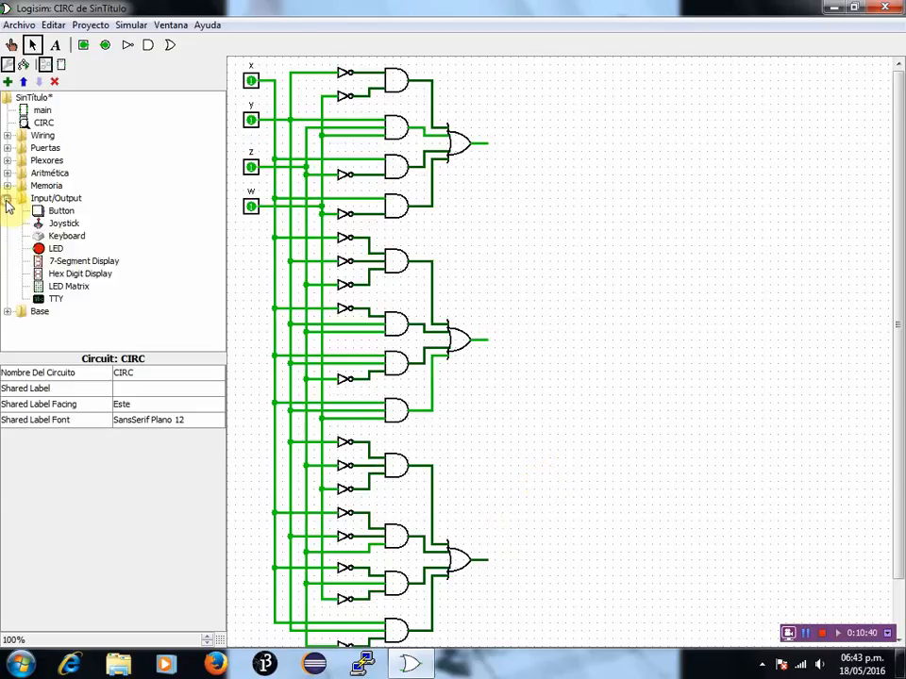
click(51, 248)
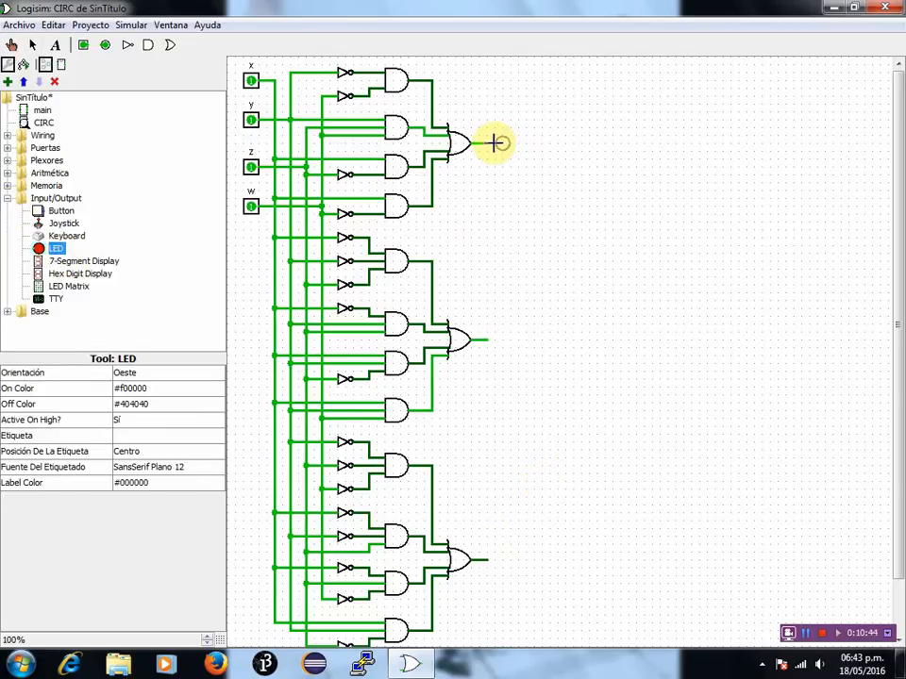
click(498, 143)
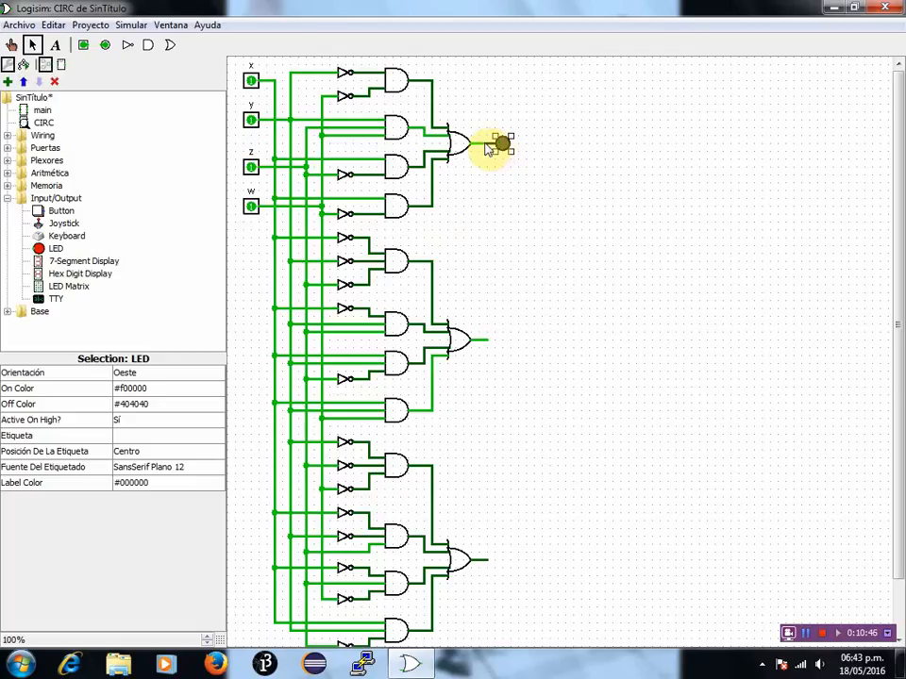
click(55, 249)
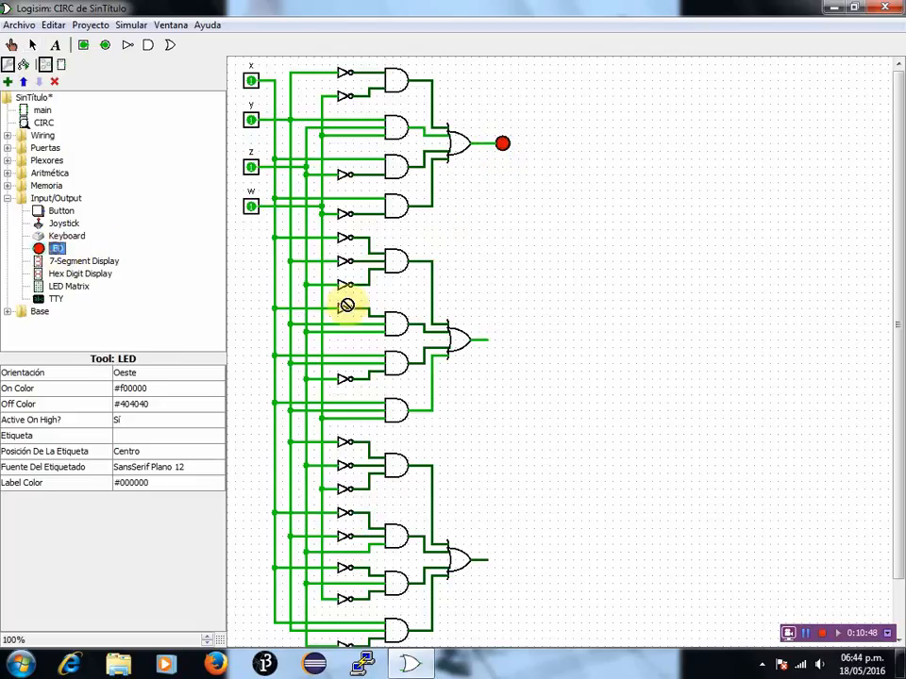
click(490, 341)
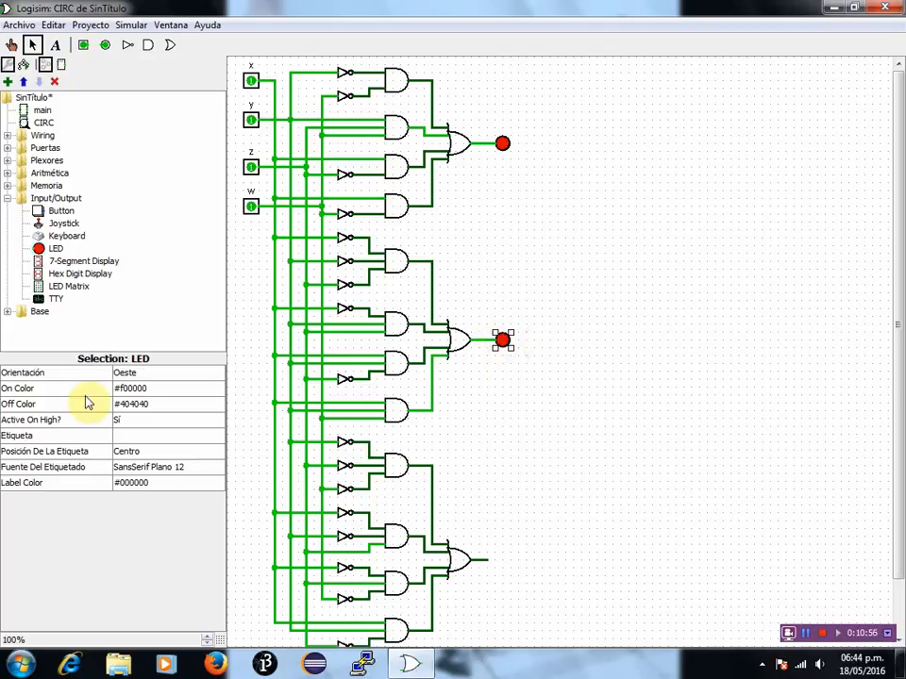
click(57, 251)
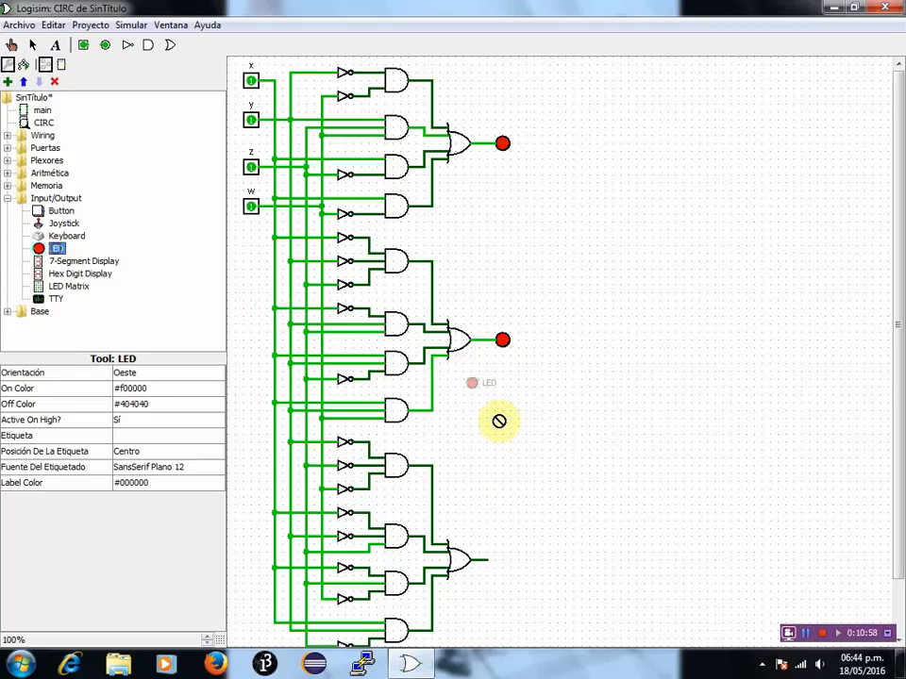
click(494, 561)
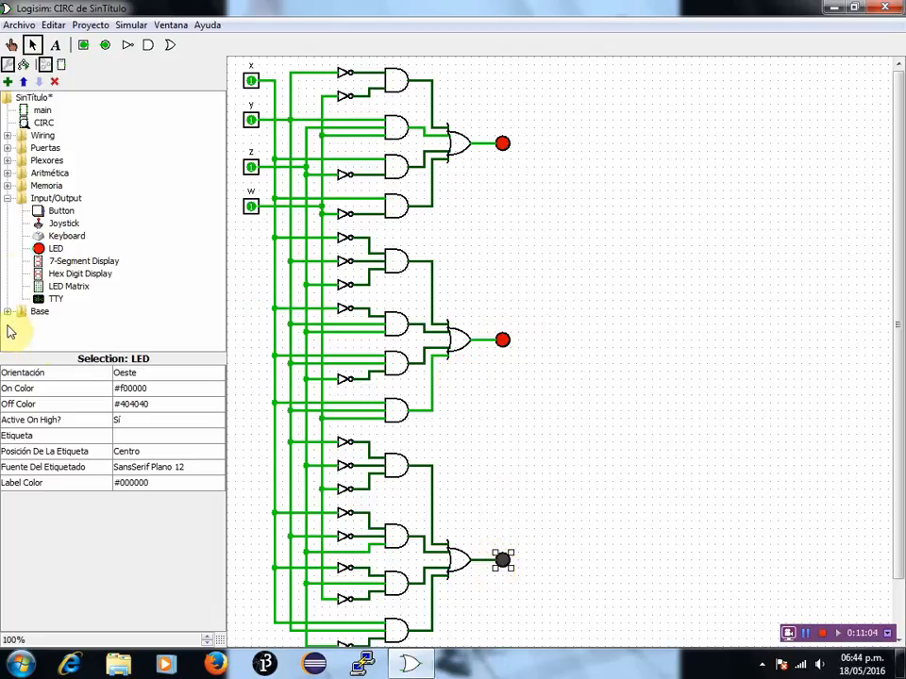
click(7, 200)
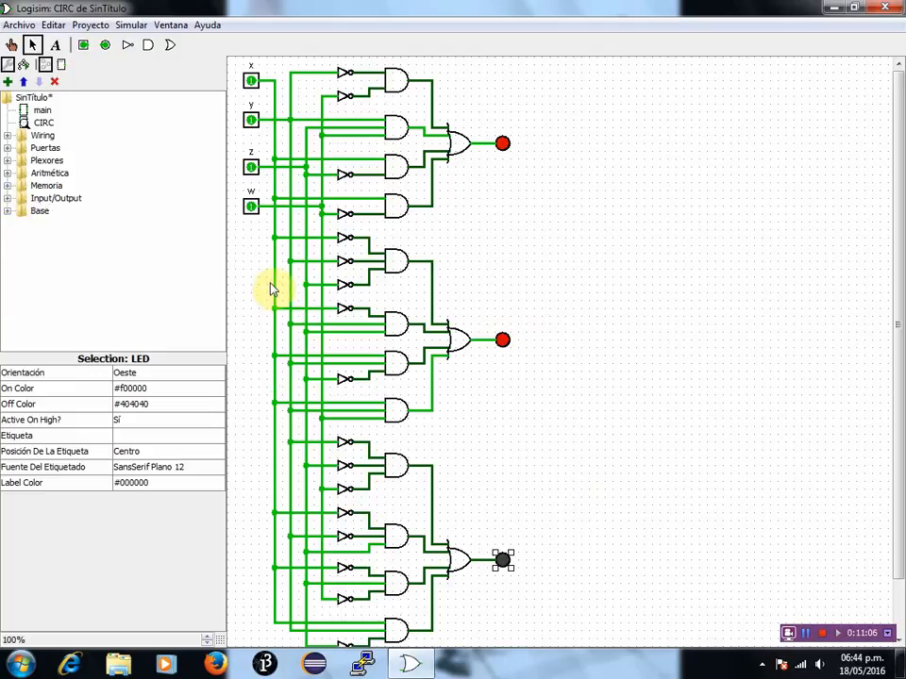
Step: Test the LEDs by switching inputs w, z, y and x to 0 one after another
click(251, 208)
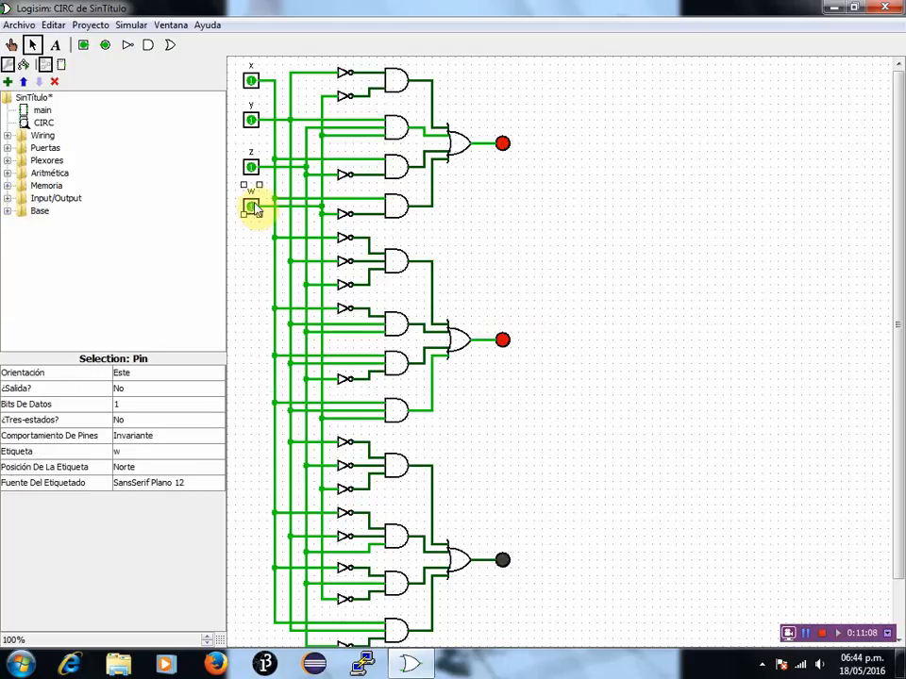
click(10, 44)
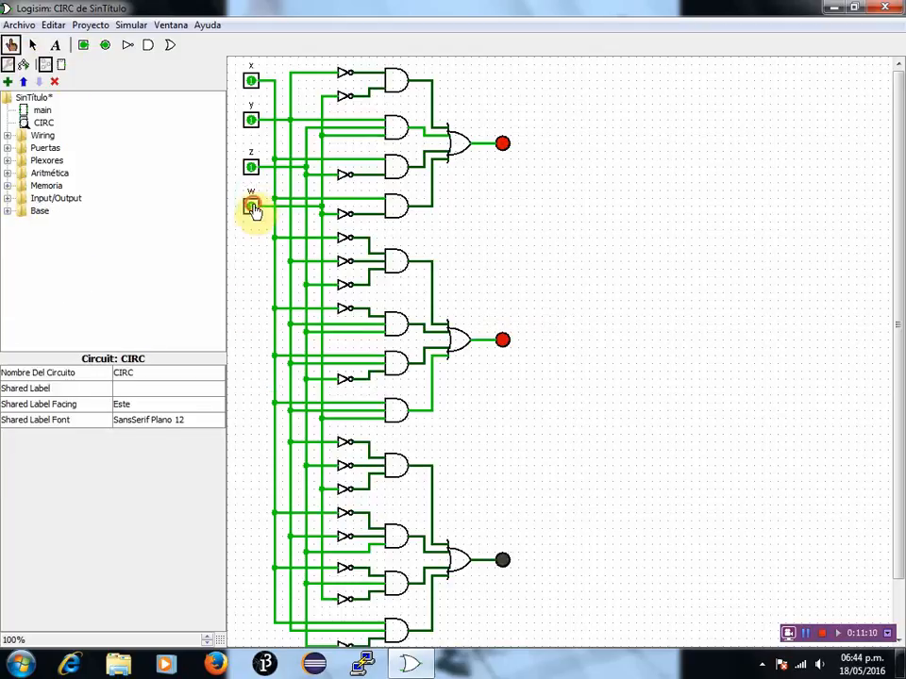
click(251, 206)
click(251, 167)
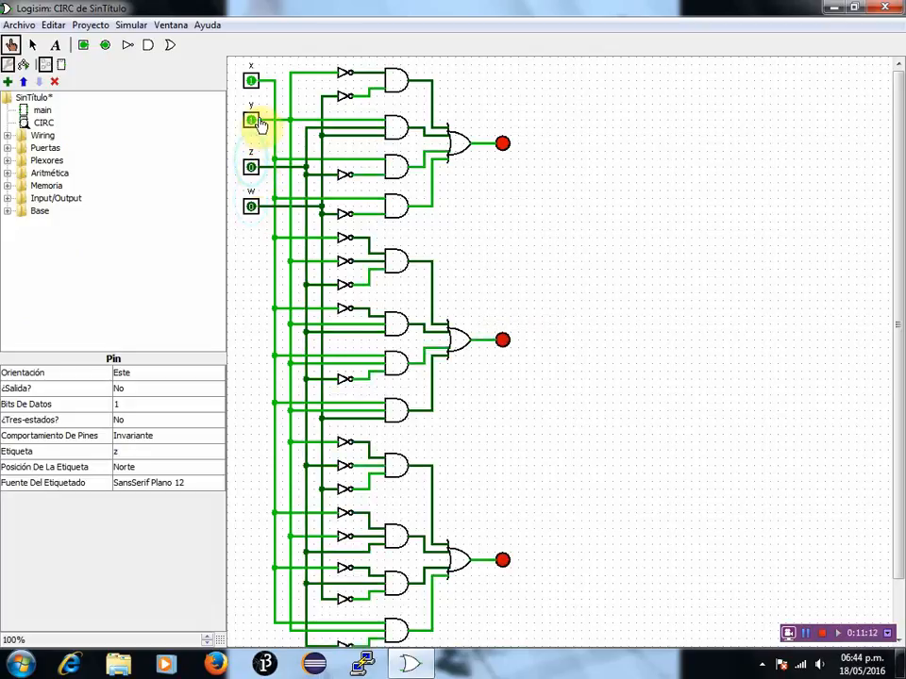
click(251, 121)
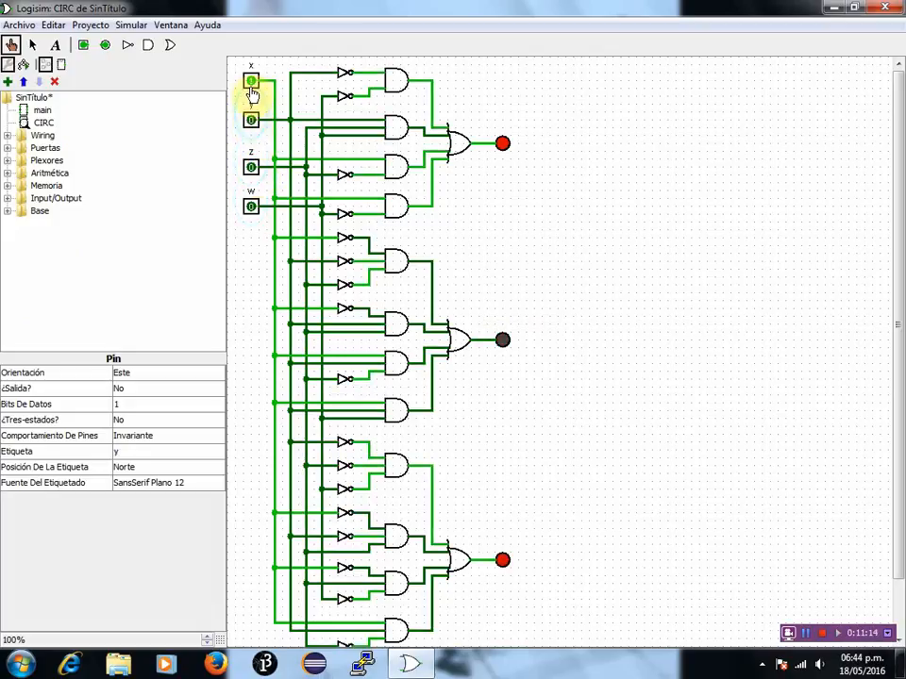
click(251, 82)
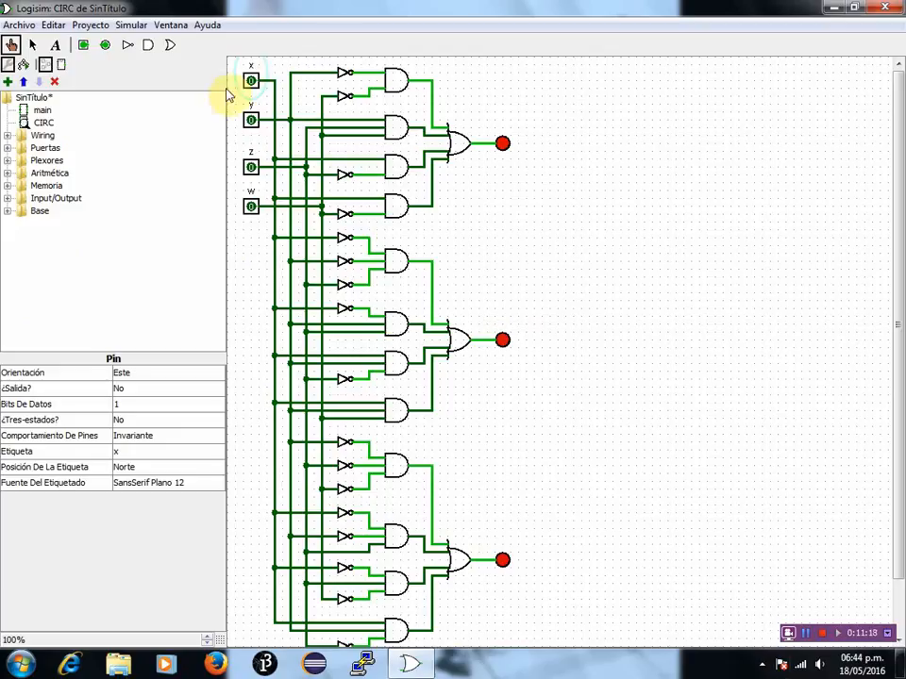
Step: Test the LEDs with further input combinations, ending with x, y and w at 1 and z at 0
click(251, 117)
click(251, 168)
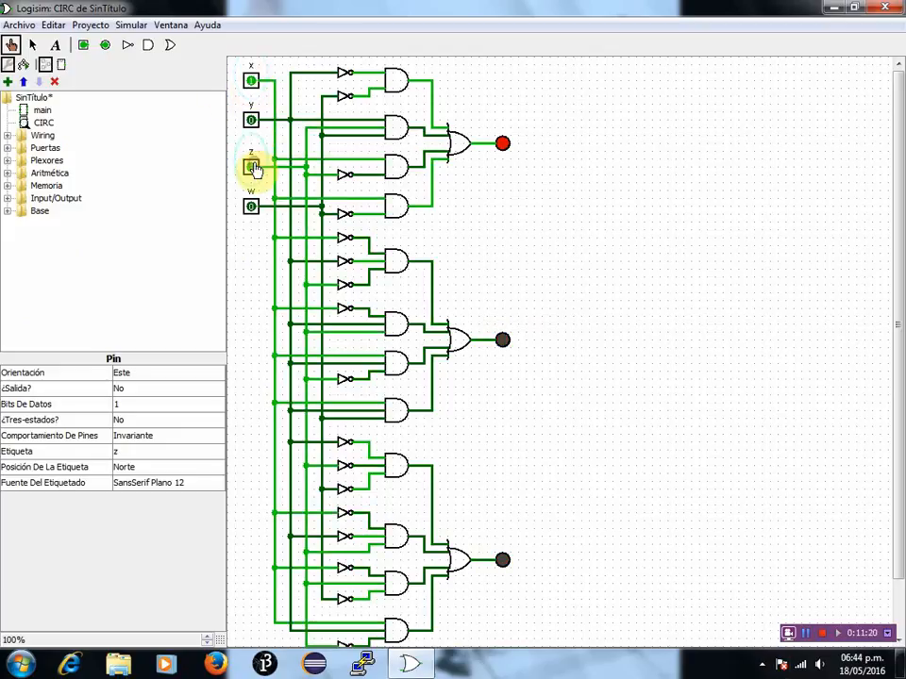
click(251, 207)
click(251, 120)
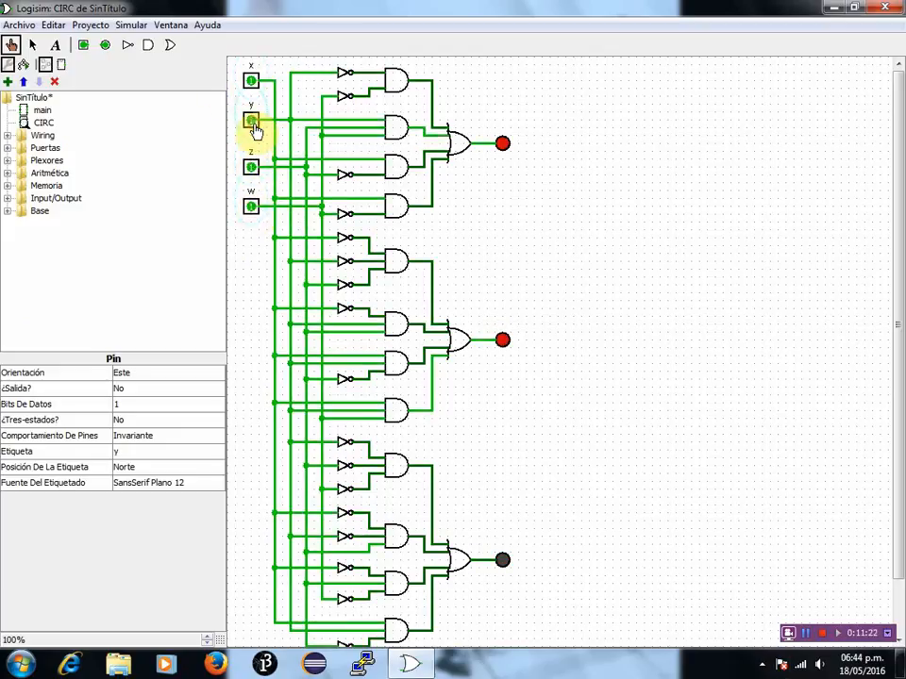
click(251, 168)
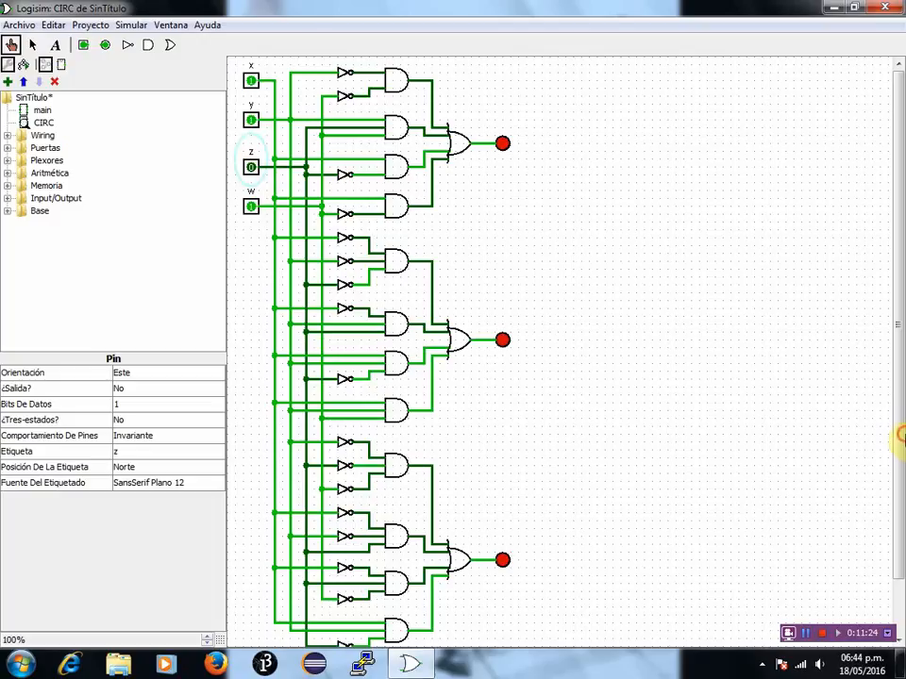
scroll(897, 455, down, 1)
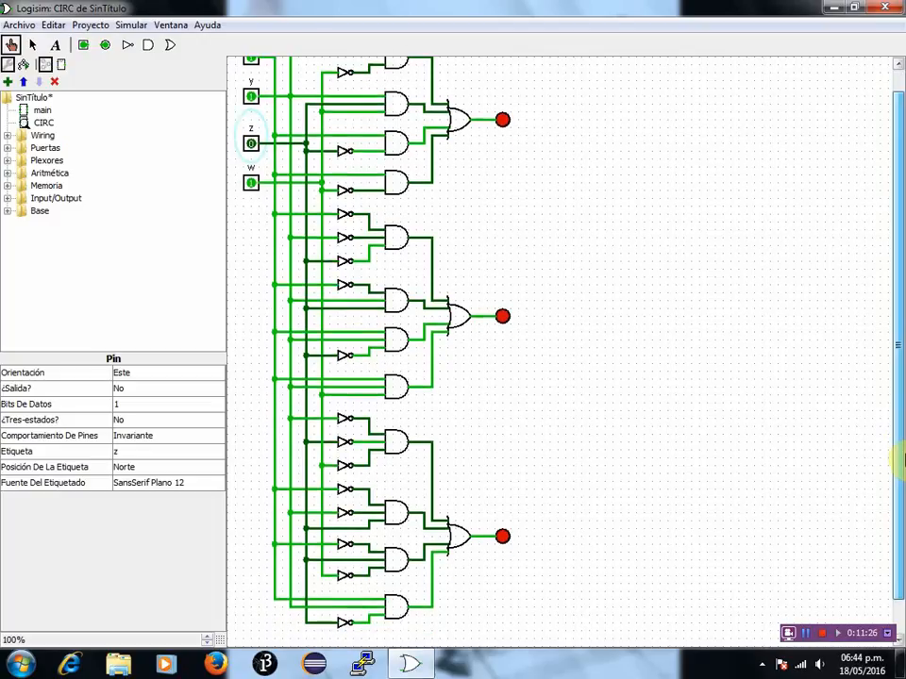
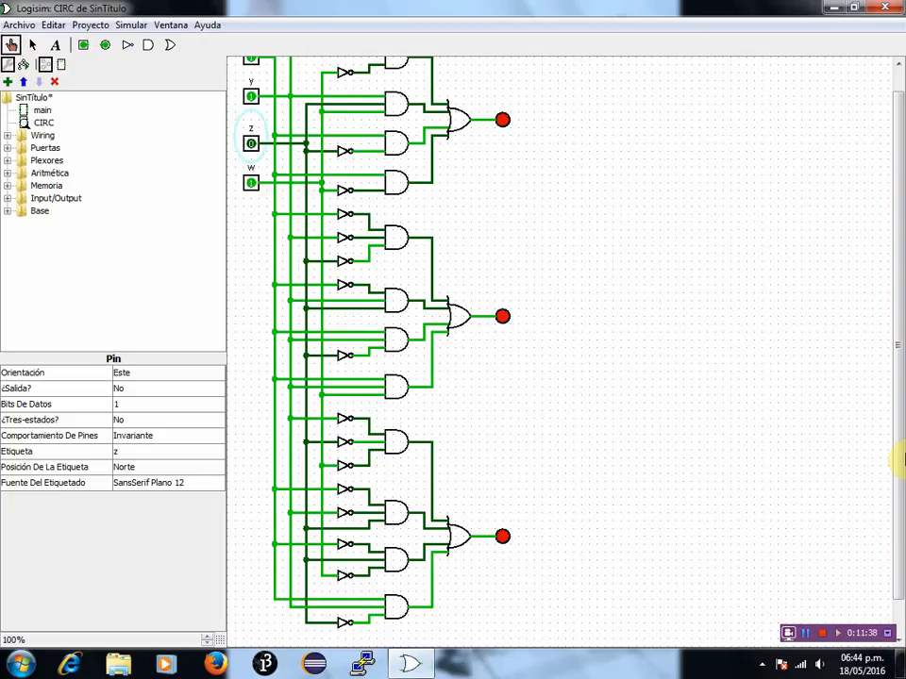
Step: Test the three LEDs by switching input z to 1, and w, z, y and x to 0 one after another
scroll(898, 352, up, 1)
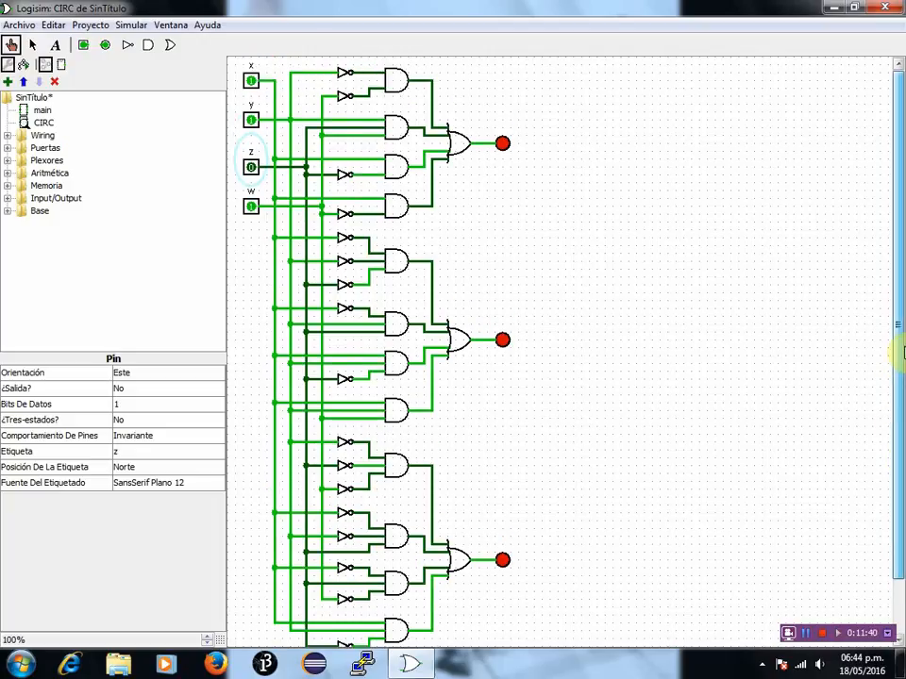
scroll(898, 415, down, 2)
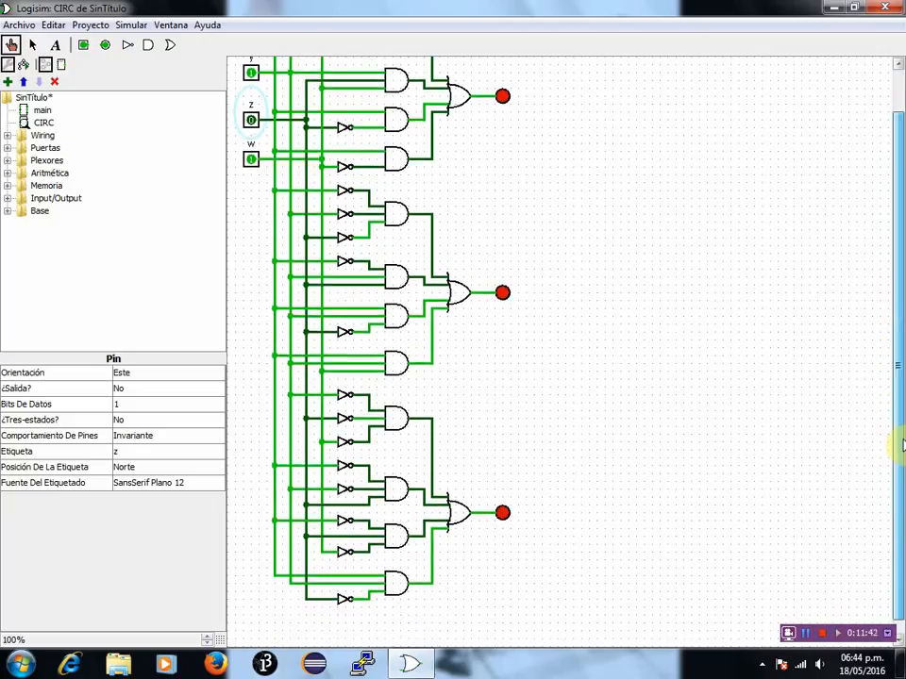
drag(903, 445, 903, 311)
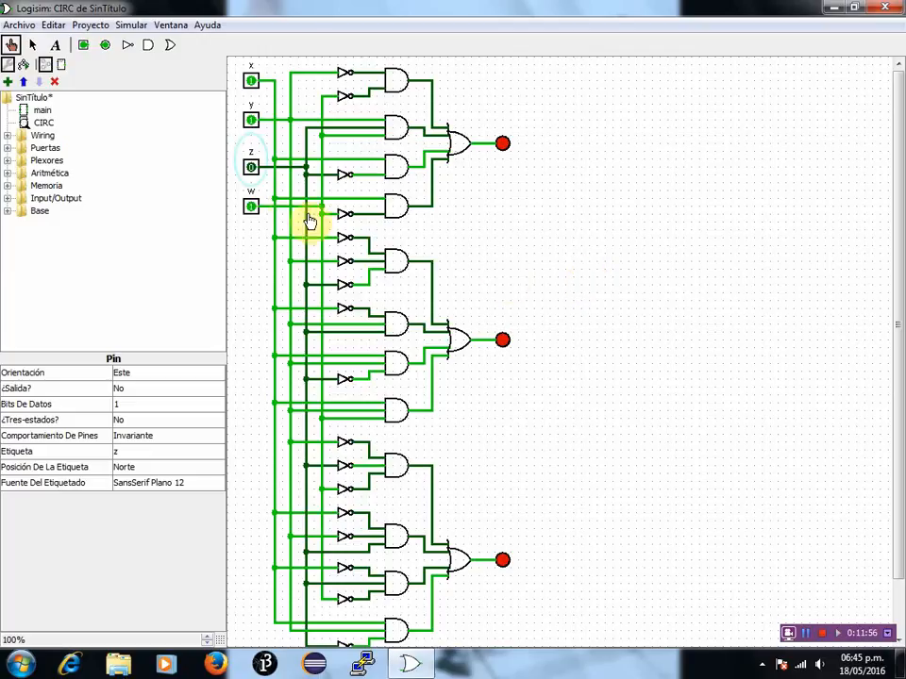
click(251, 167)
click(251, 207)
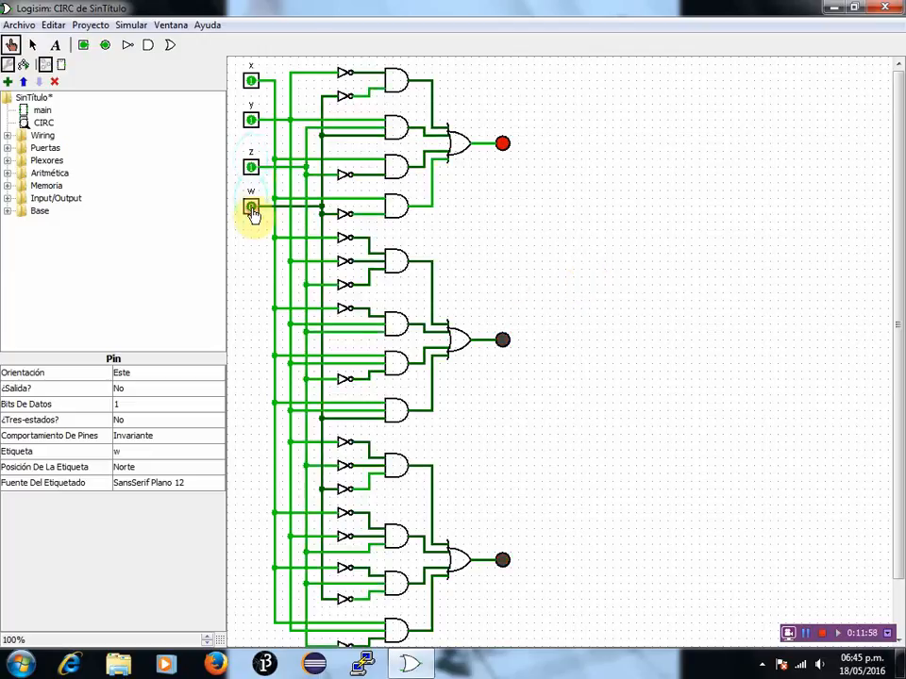
click(251, 168)
click(253, 122)
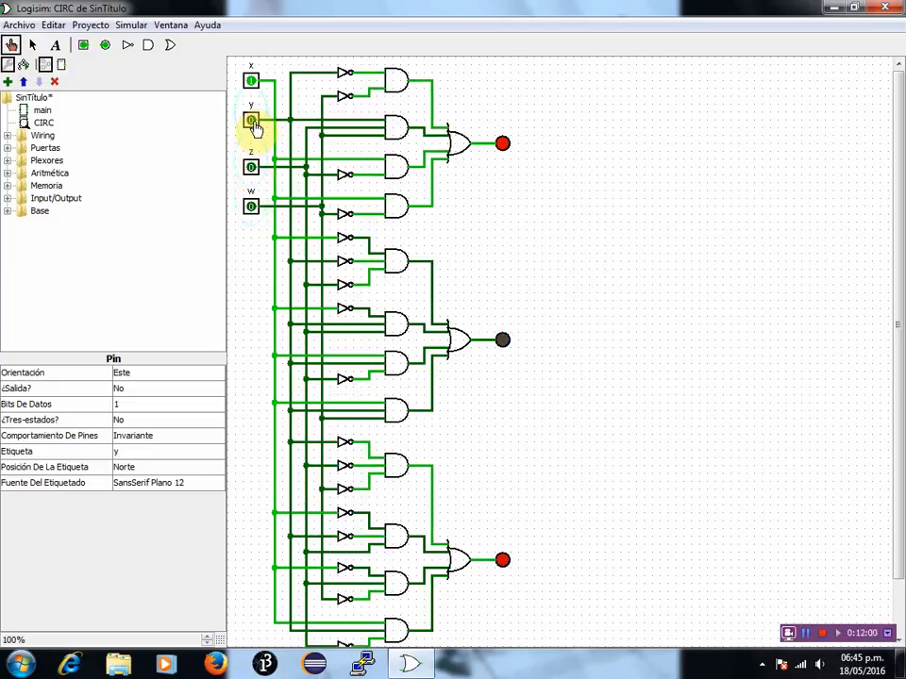
click(251, 82)
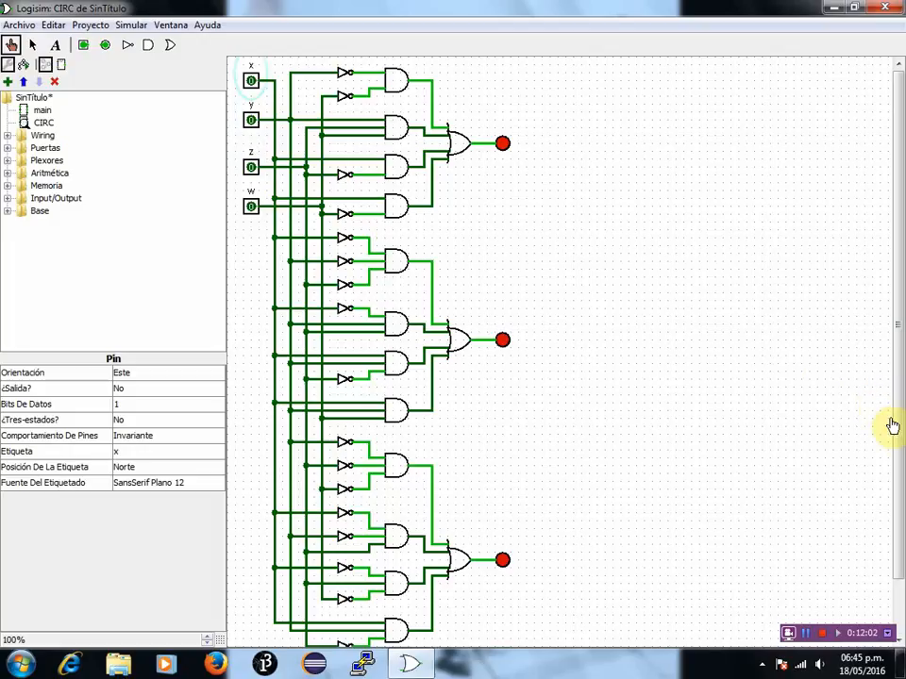
scroll(894, 444, down, 1)
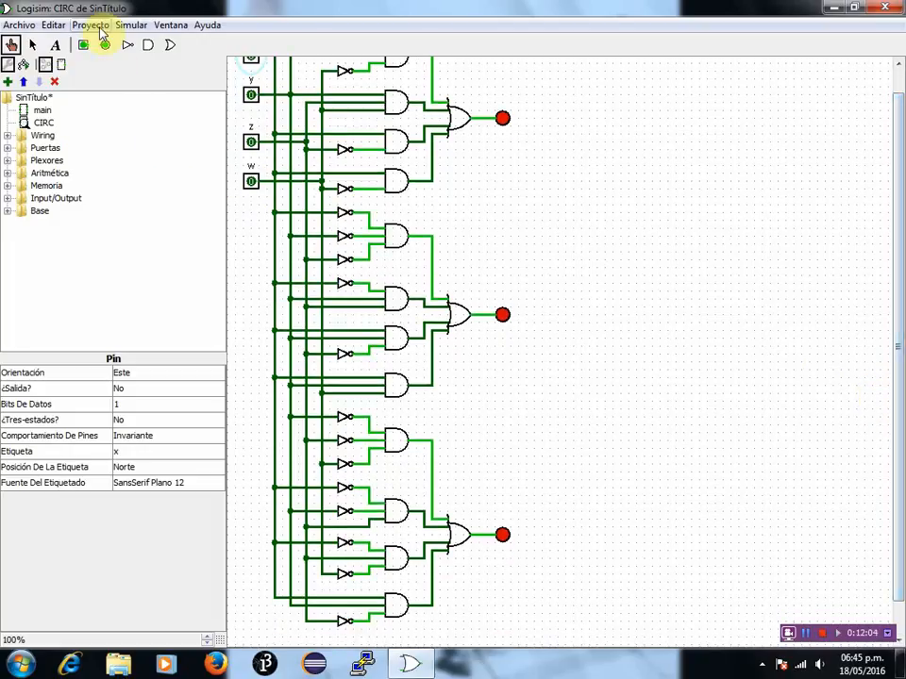
scroll(897, 355, up, 1)
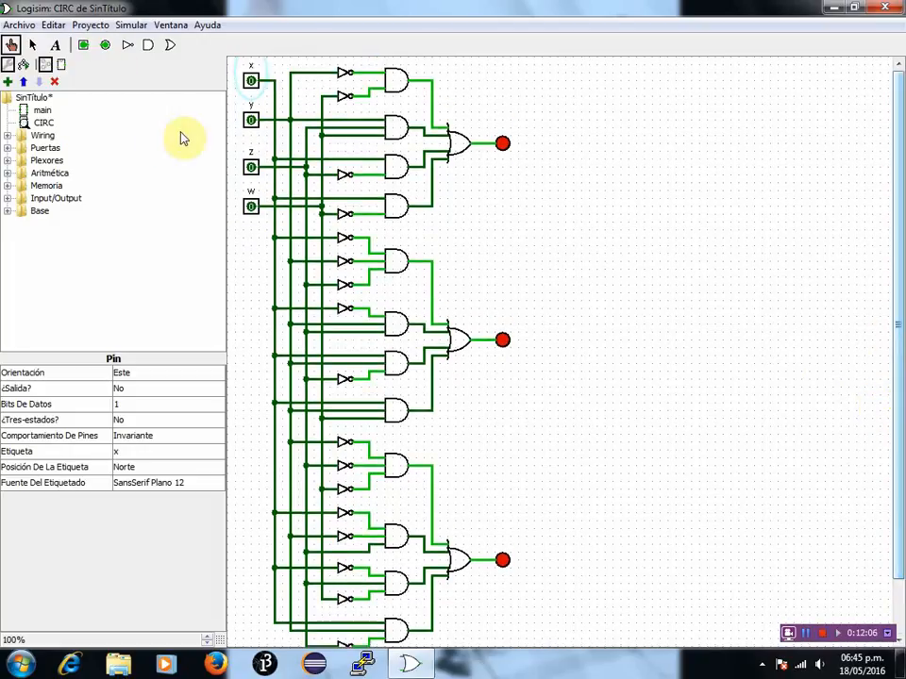
Step: Open the combinational analysis with inputs x, y, z and w, and add an output named S
click(91, 25)
click(126, 275)
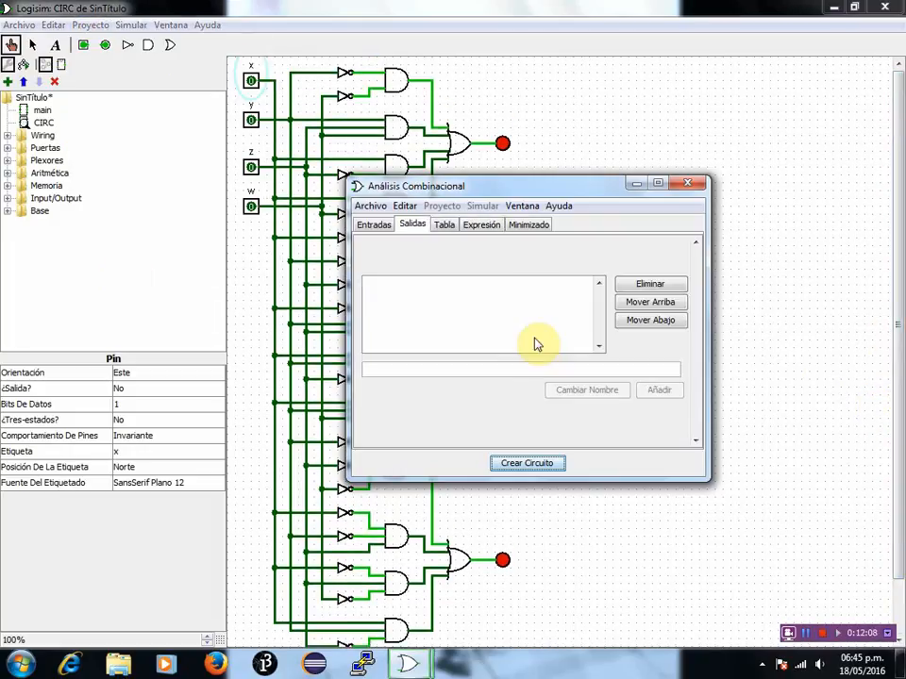
click(375, 224)
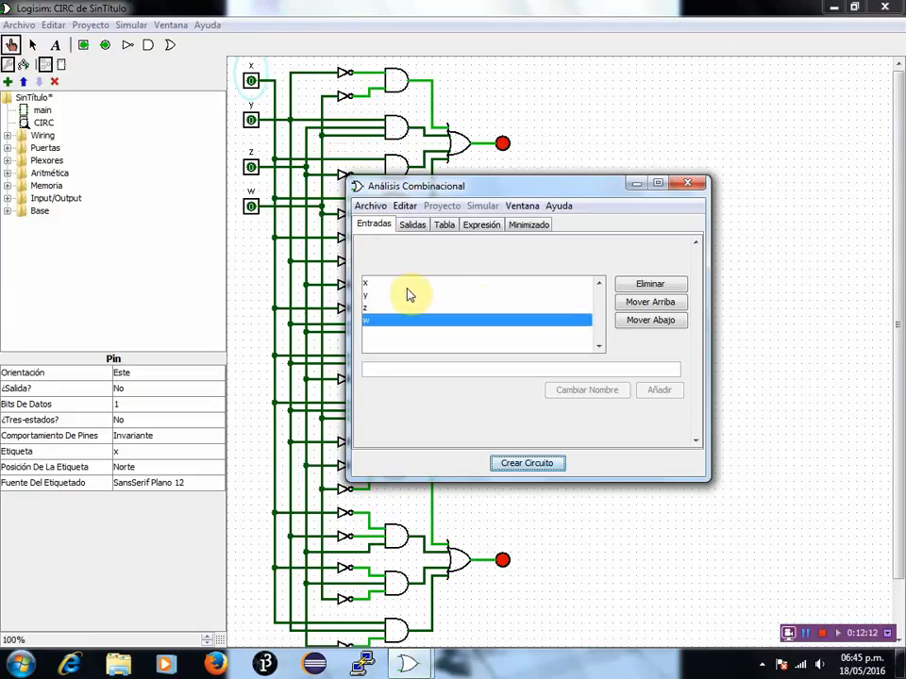
click(413, 224)
click(413, 367)
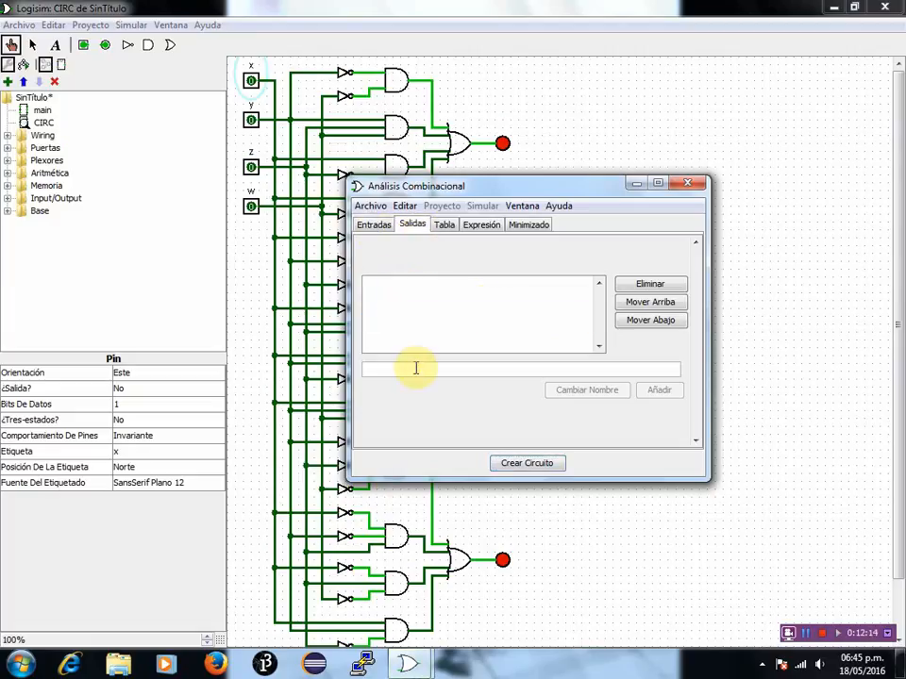
text(S)
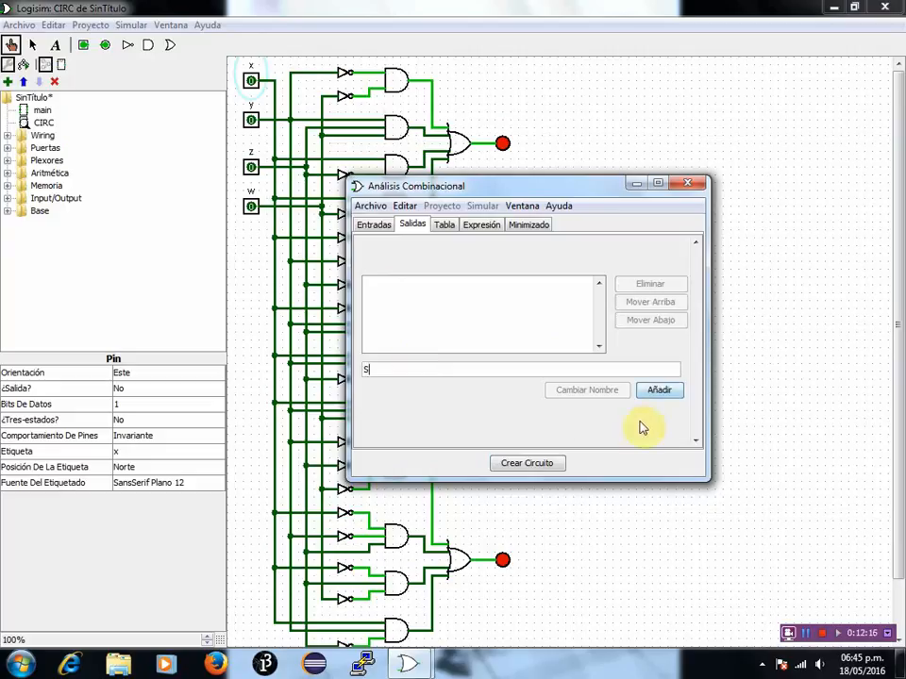
click(659, 389)
Step: In the truth table, set output S to 1 for xyzw rows 0010, 1001 and 1111, and to 0 for row 1011
click(440, 226)
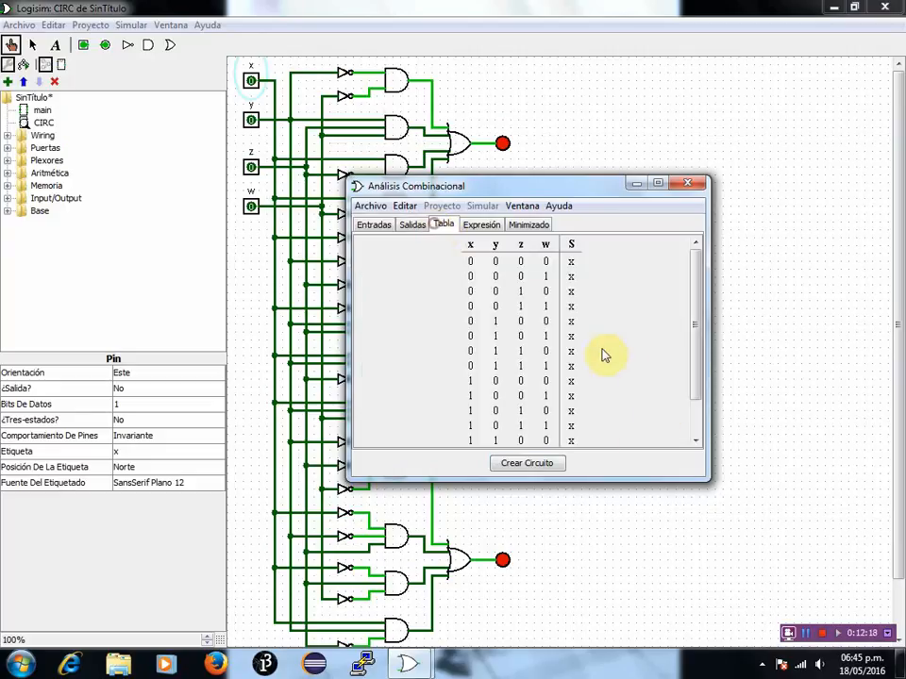
click(571, 290)
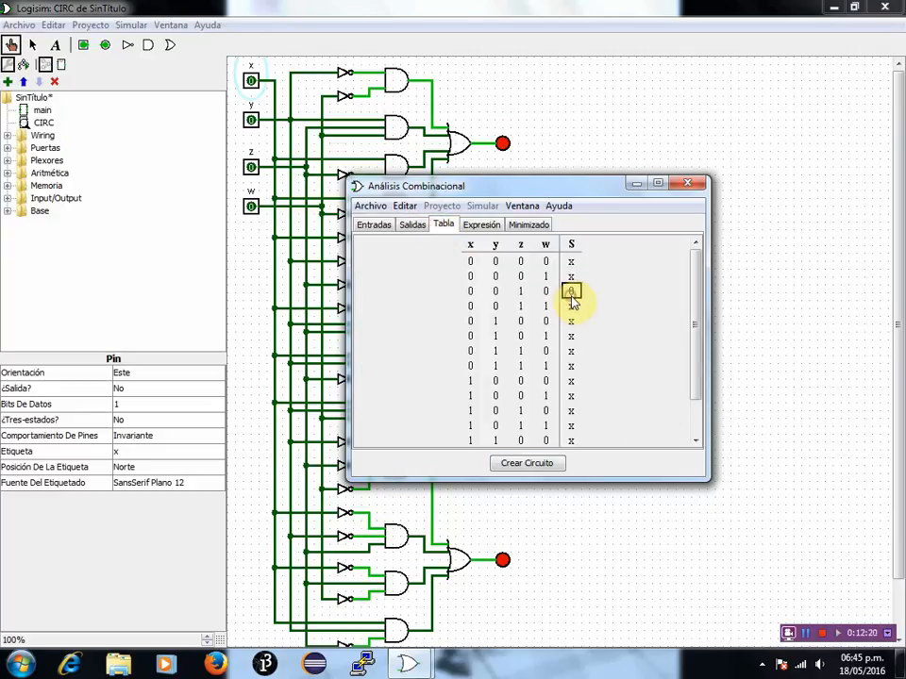
scroll(576, 323, down, 1)
click(570, 351)
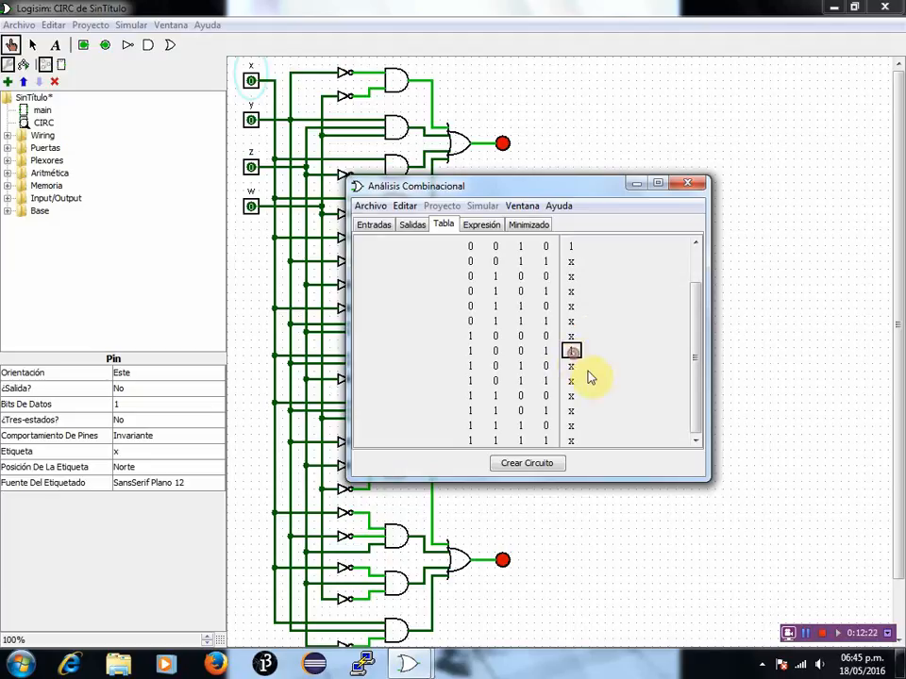
click(574, 442)
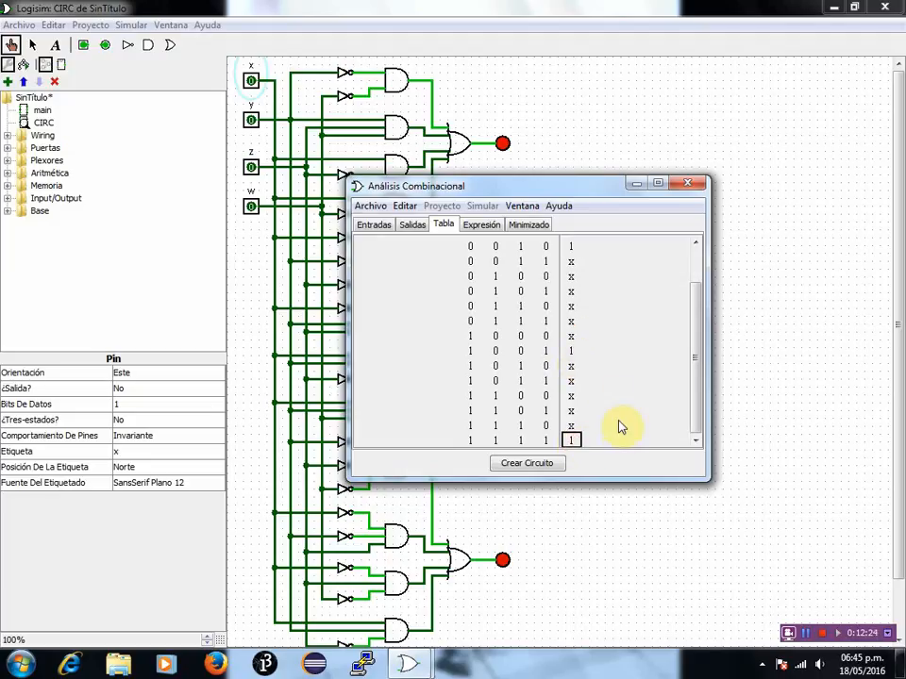
click(572, 380)
Step: Set output S to 0 for xyzw rows 0000, 0001, 0011, 0100 and 0101, and to 1 for rows 0110 and 0111
scroll(604, 396, up, 1)
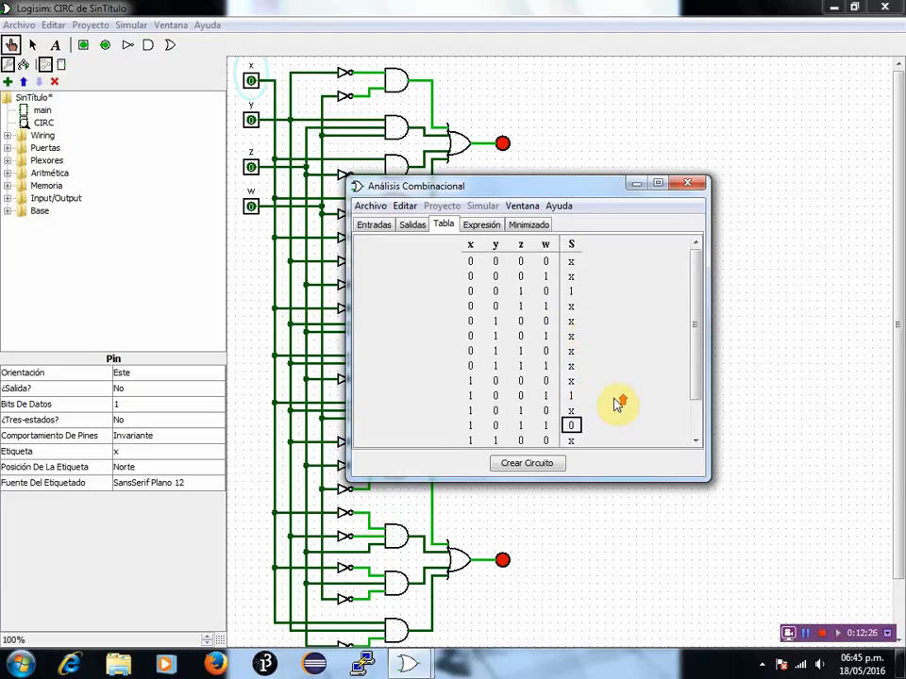
click(571, 279)
click(571, 261)
click(571, 306)
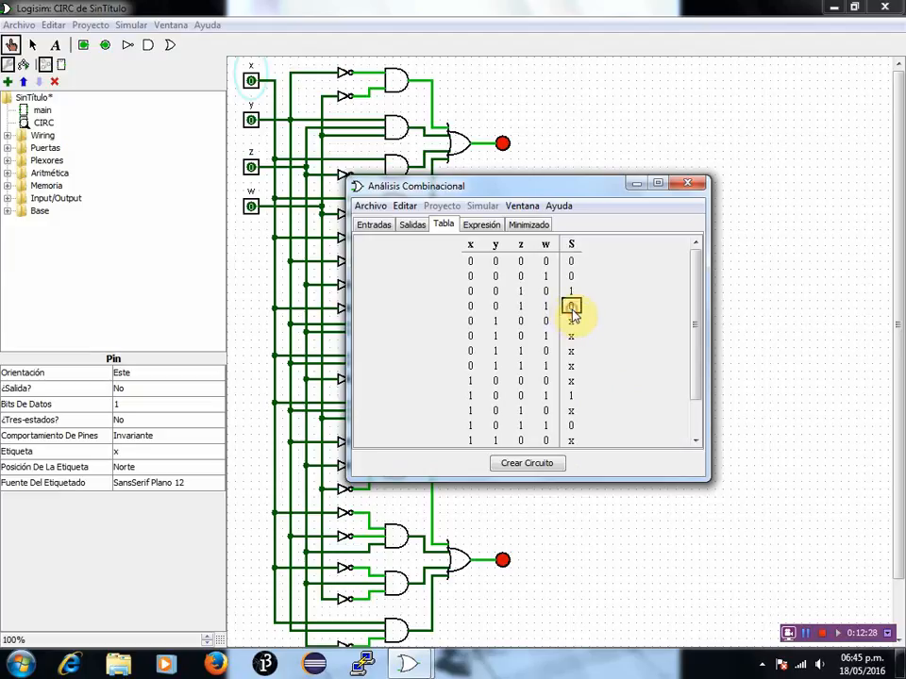
click(570, 321)
click(571, 336)
click(571, 351)
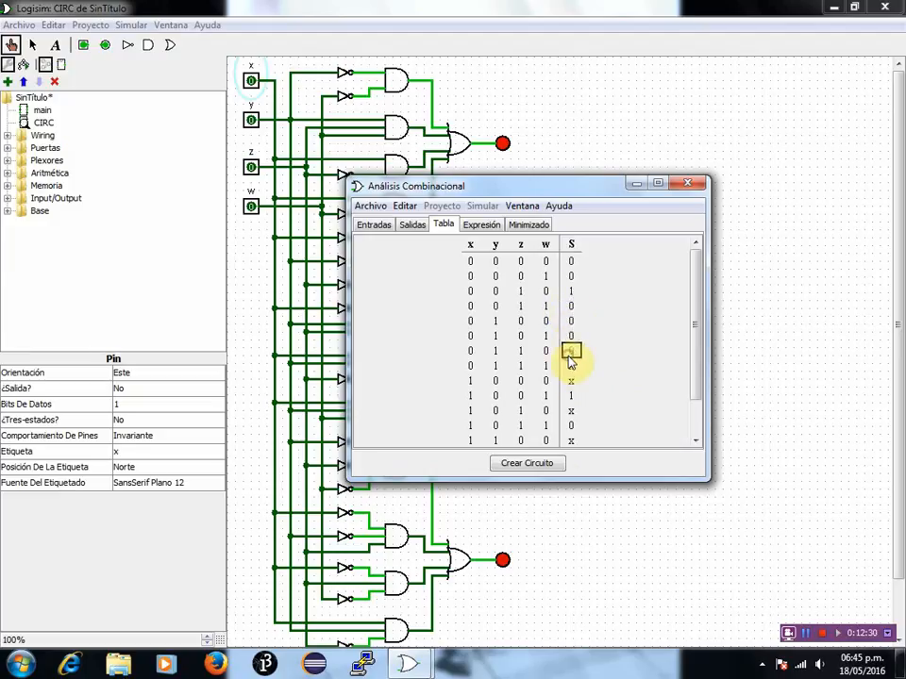
click(571, 352)
click(571, 368)
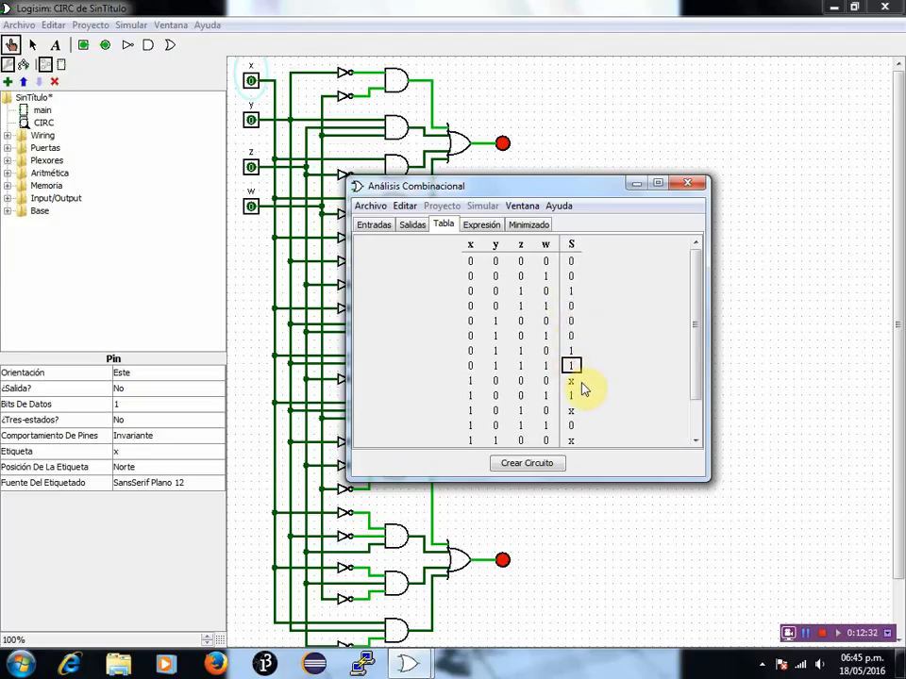
Step: Set output S to 1 for xyzw rows 1000, 1010 and 1100, and to 0 for rows 1101 and 1110
click(573, 381)
scroll(577, 387, down, 1)
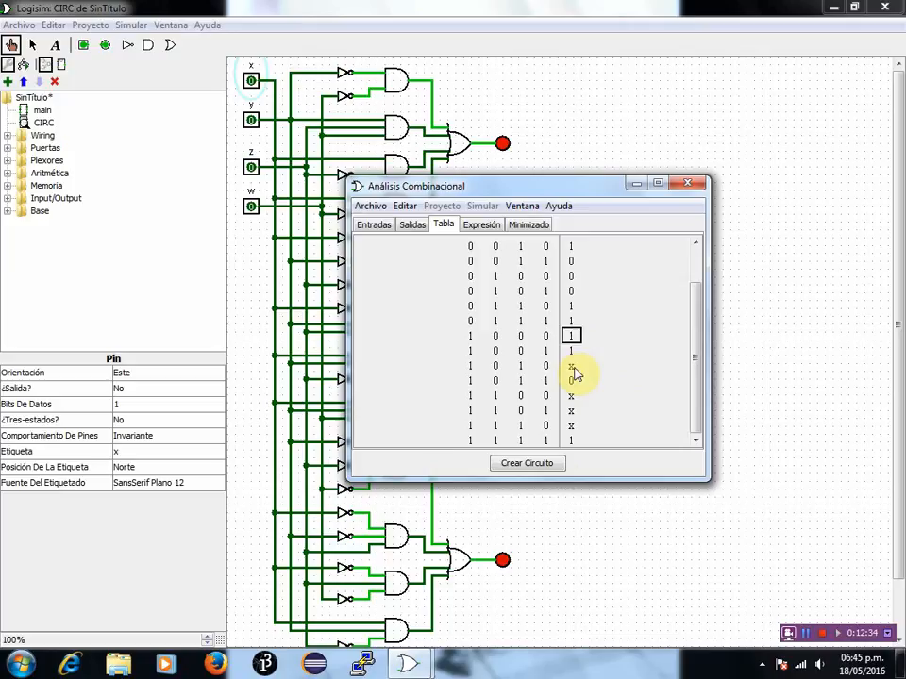
click(571, 366)
click(572, 396)
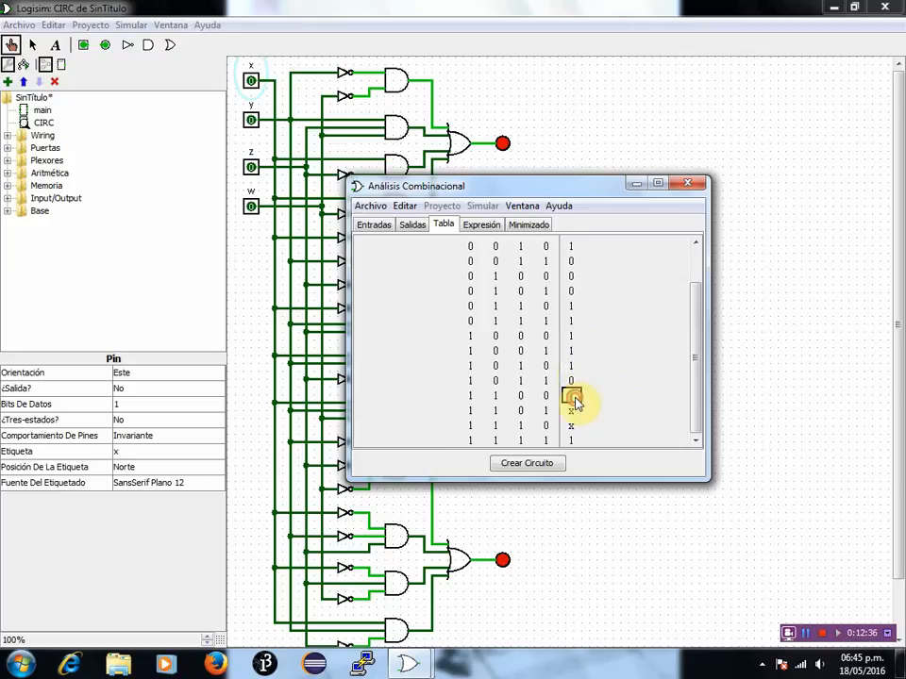
click(572, 396)
click(572, 410)
click(572, 426)
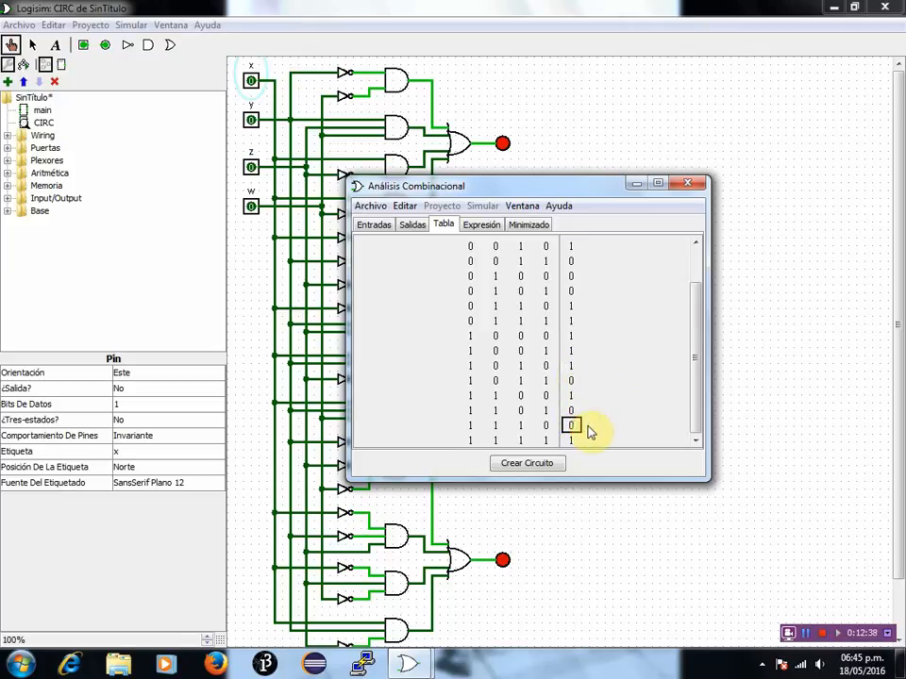
scroll(589, 432, up, 1)
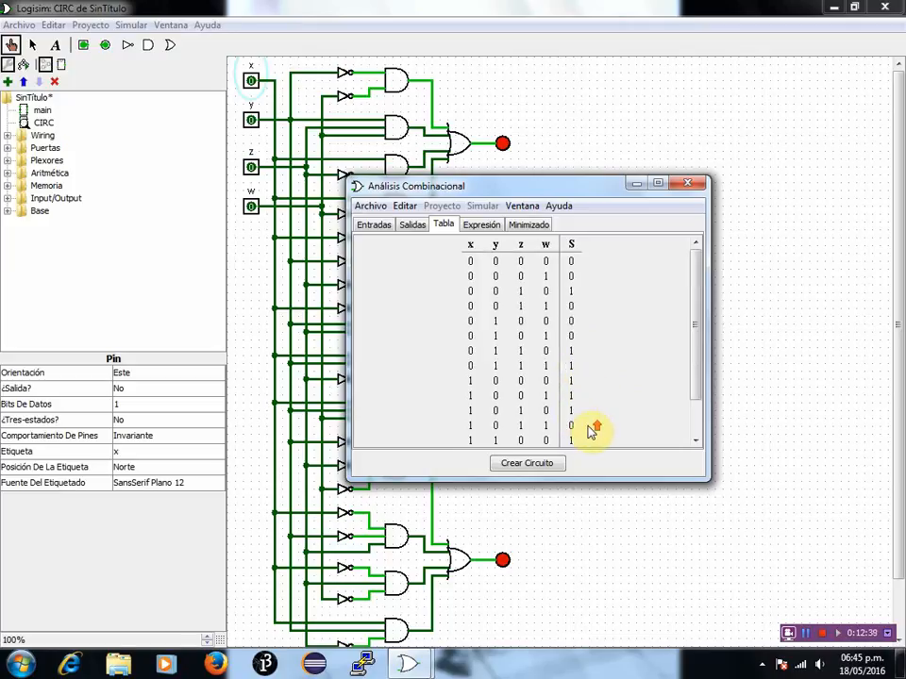
Step: Set the minimized format of output S to Product of sums and check its resulting expression
click(479, 225)
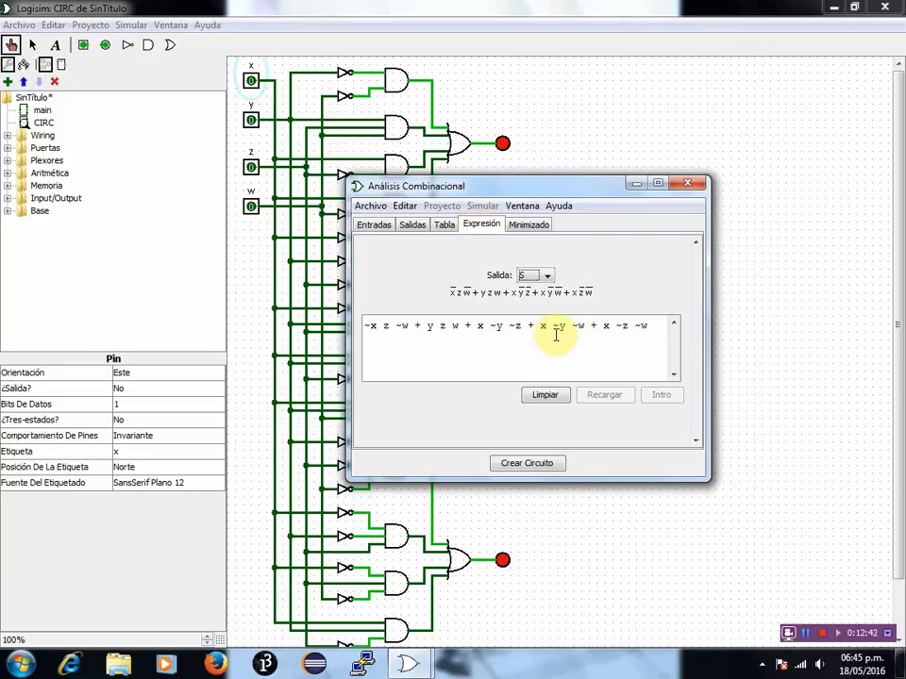
click(539, 224)
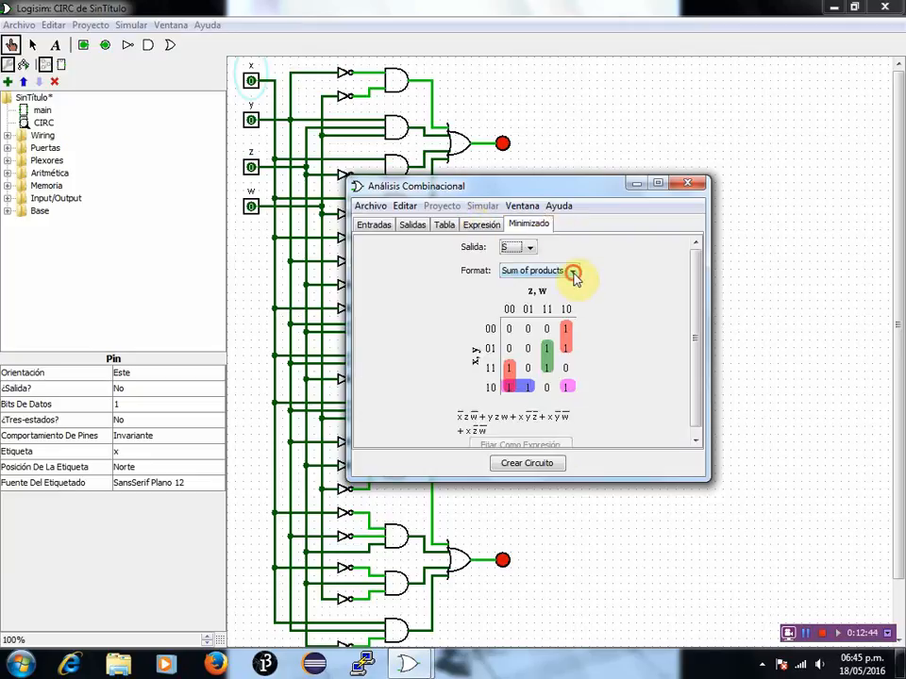
click(573, 273)
click(568, 300)
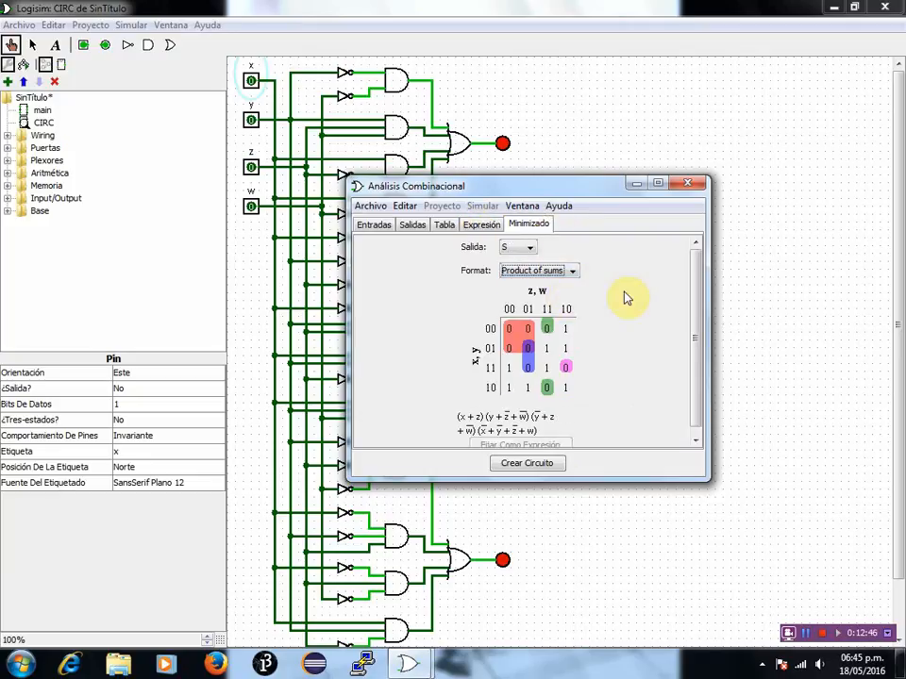
click(483, 226)
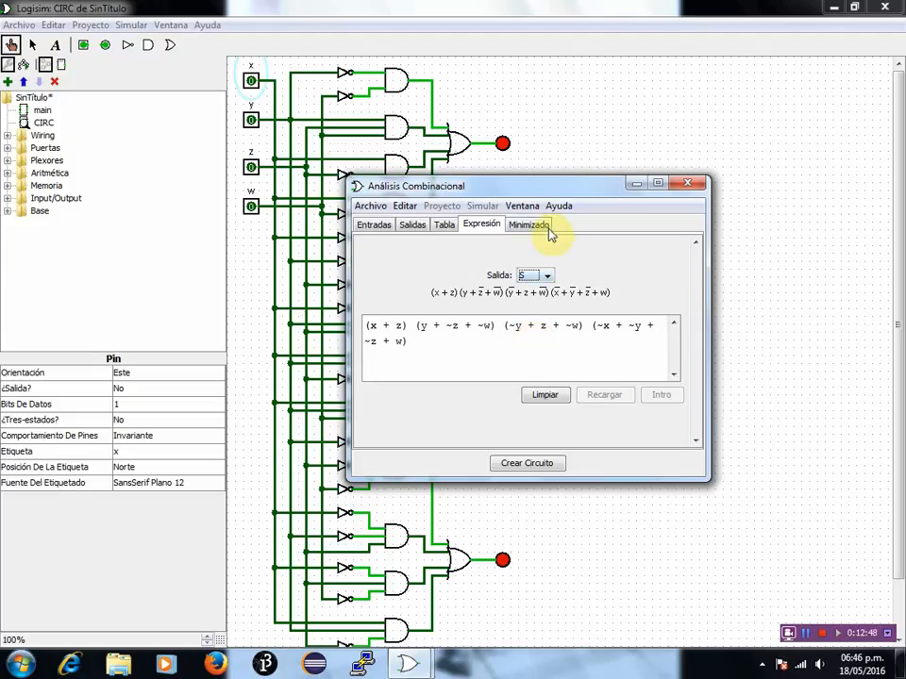
Step: Create the circuit from the analysis as CIRC, replacing the existing circuit, and close the analysis window
click(541, 464)
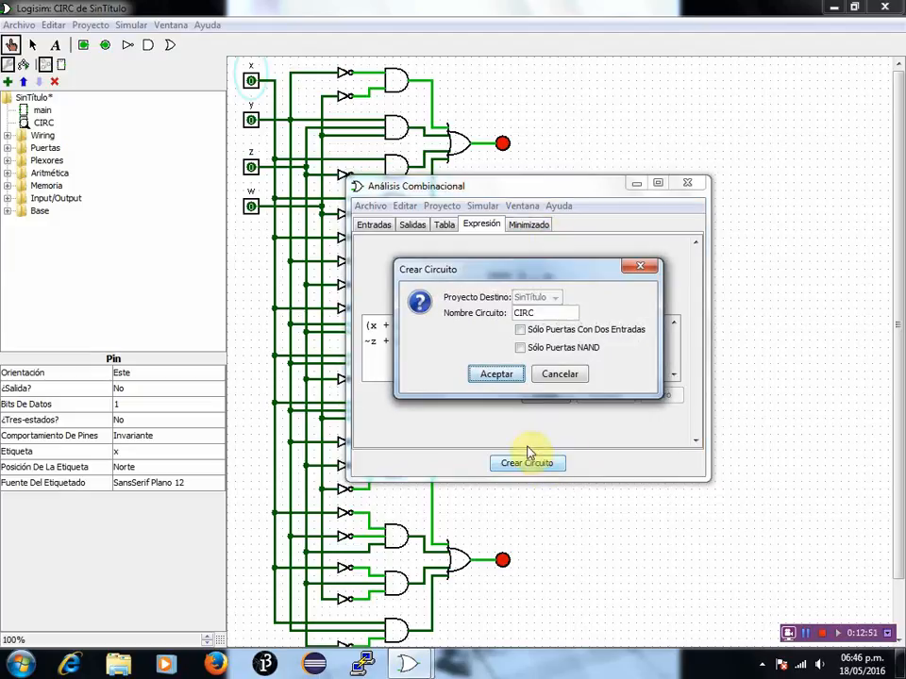
click(496, 376)
click(496, 352)
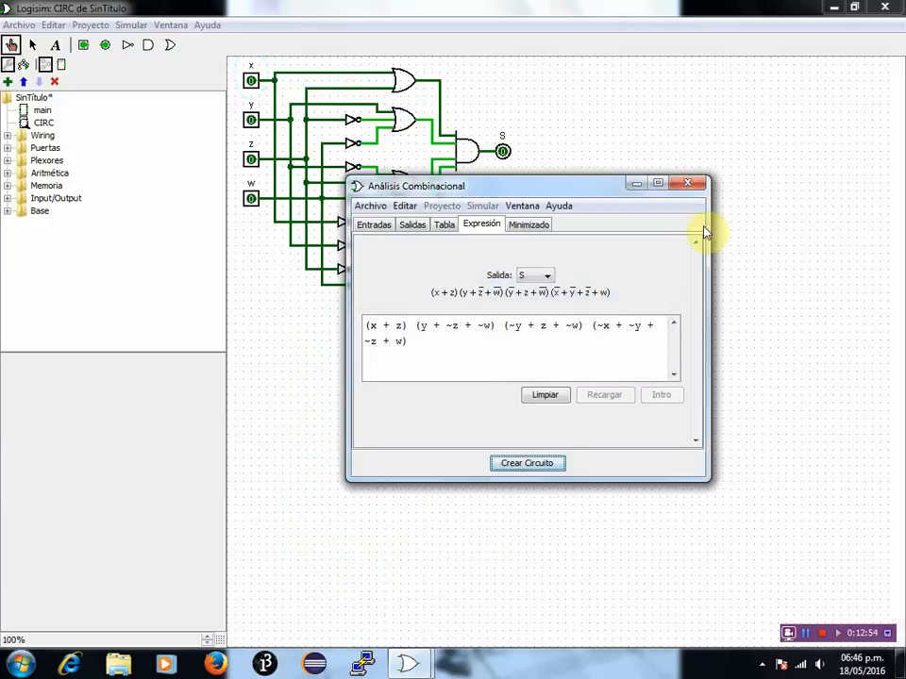
click(696, 184)
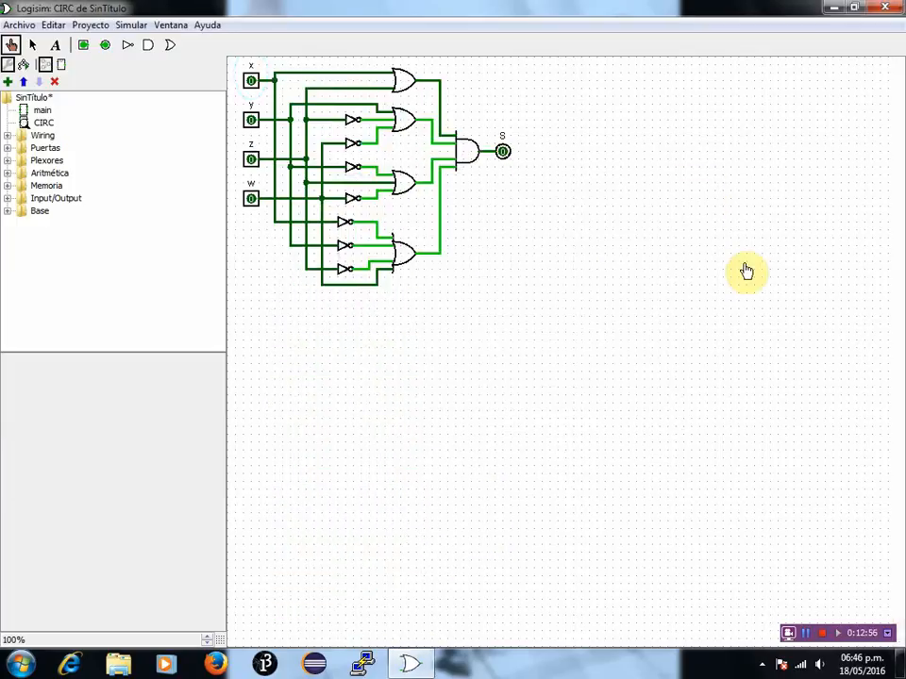
Step: Test the circuit by turning inputs x, y, z and w on, and return x, y and z to 0
click(252, 83)
click(252, 122)
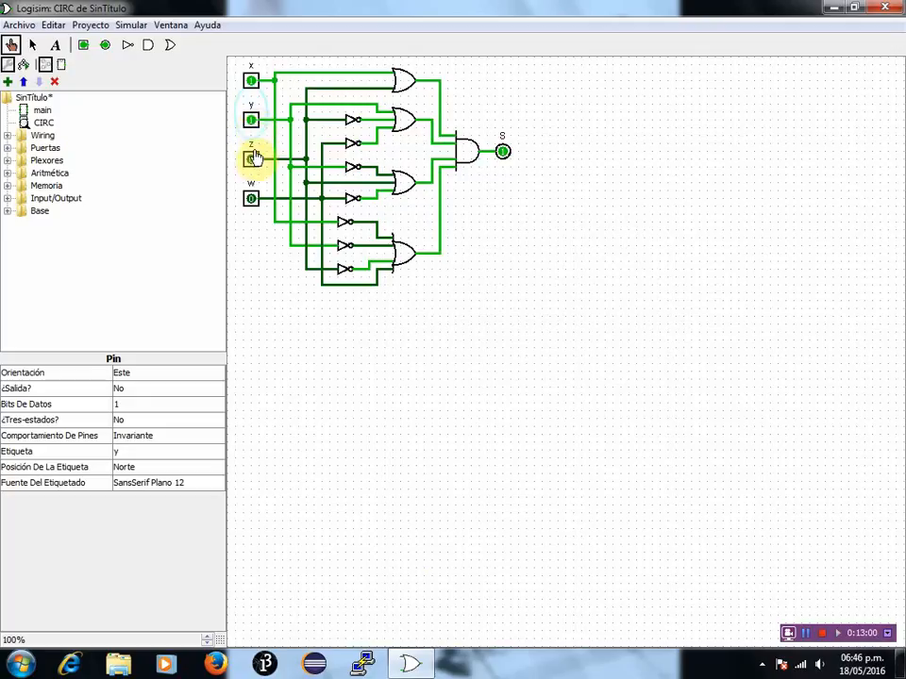
click(253, 158)
click(251, 198)
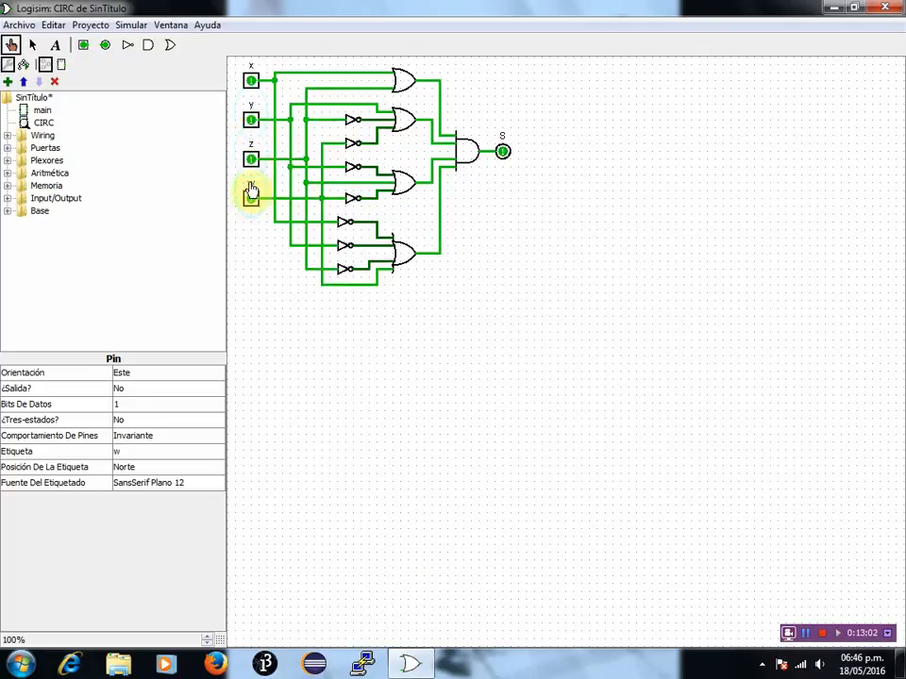
click(251, 193)
click(252, 160)
click(253, 121)
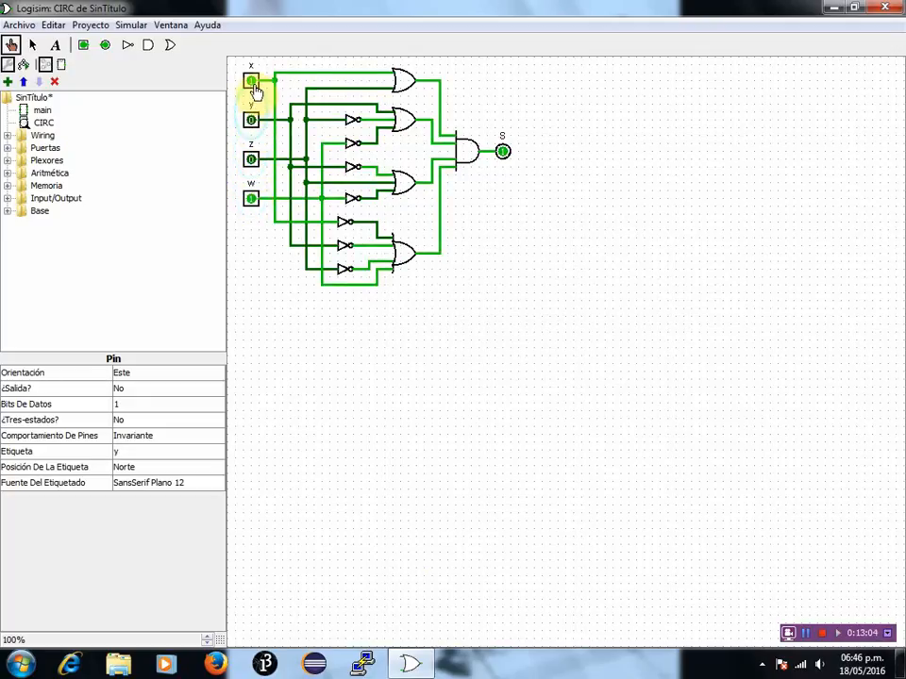
click(252, 83)
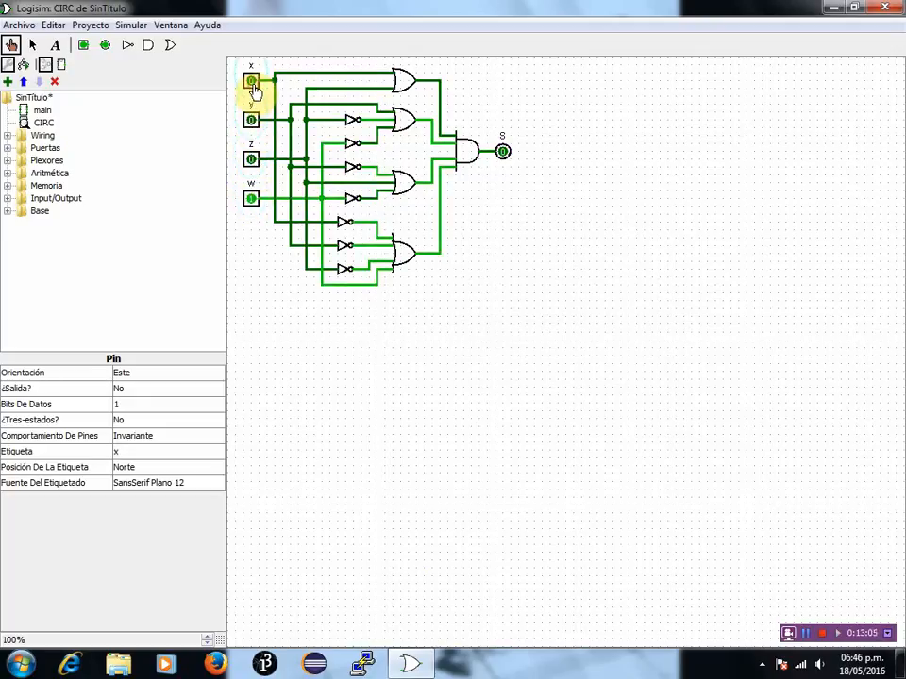
Step: Place an LED below output S and wire it to the line between the AND gate and S
click(7, 198)
click(57, 249)
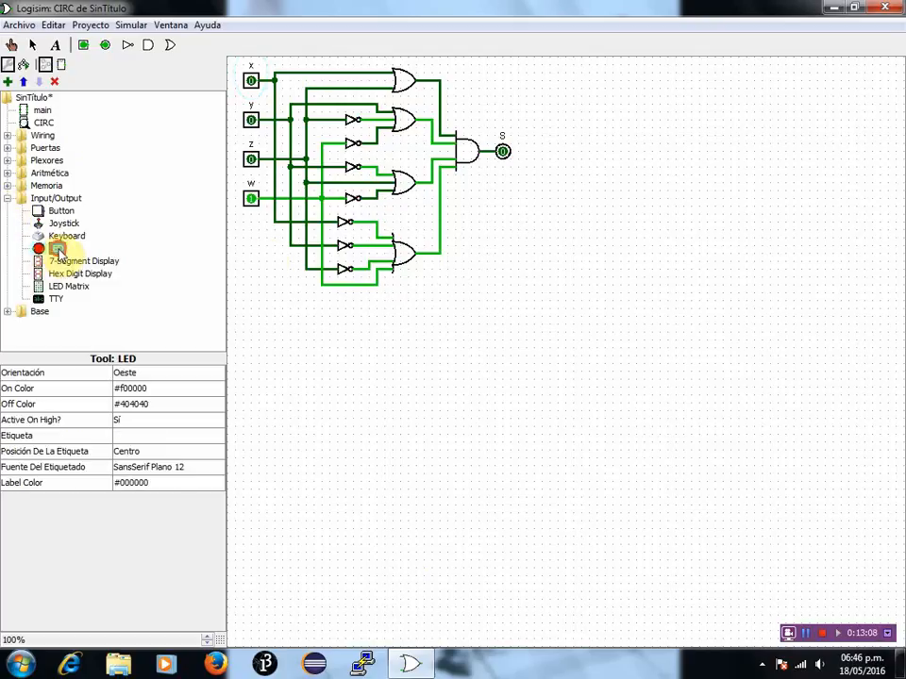
click(502, 223)
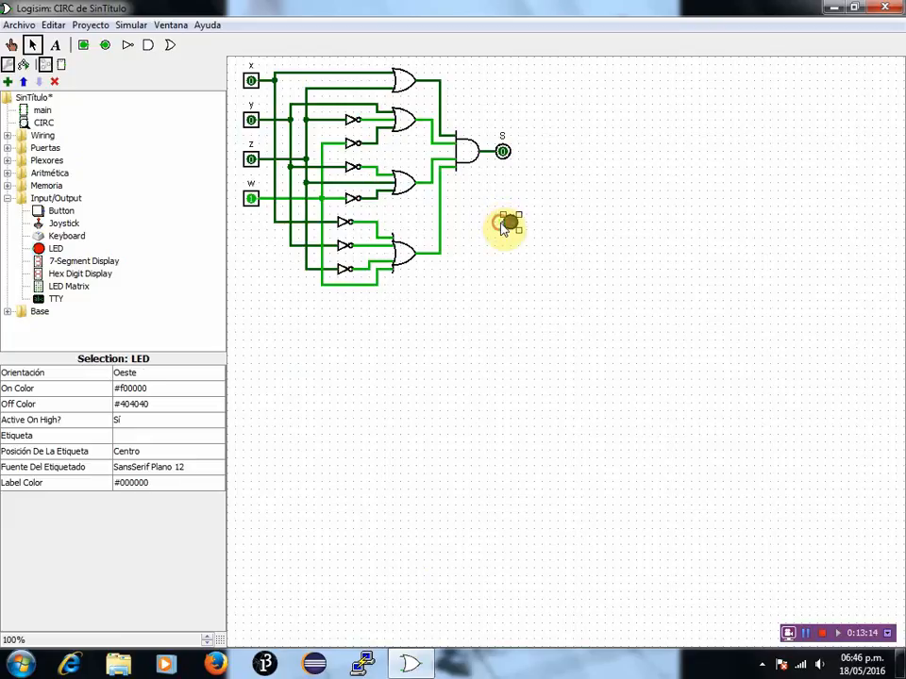
drag(503, 226, 487, 152)
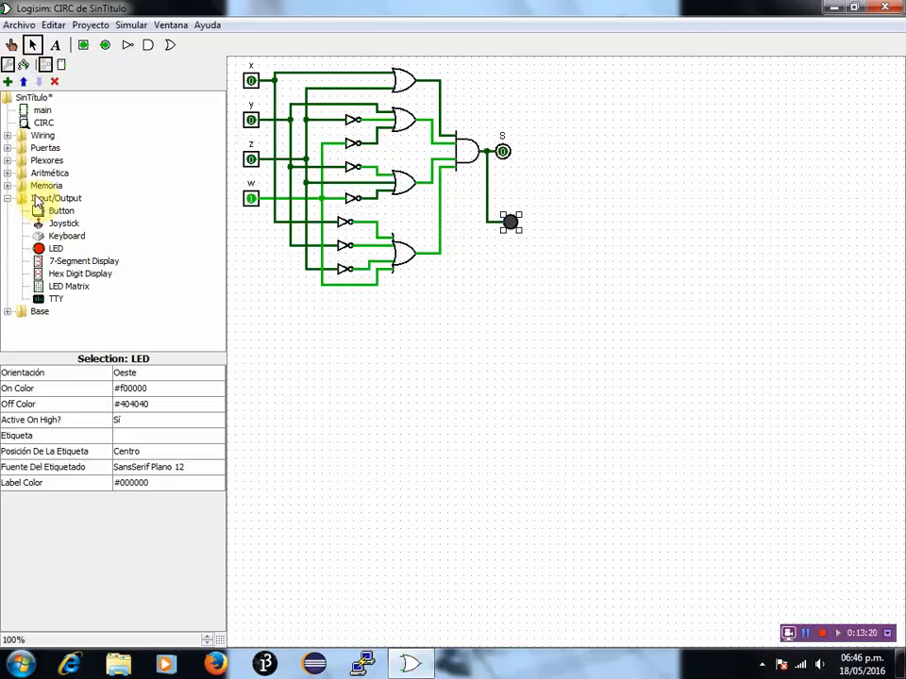
Step: Test the circuit and its LED with the xyzw input combinations 0111, 1111 and 1000
click(12, 44)
click(8, 199)
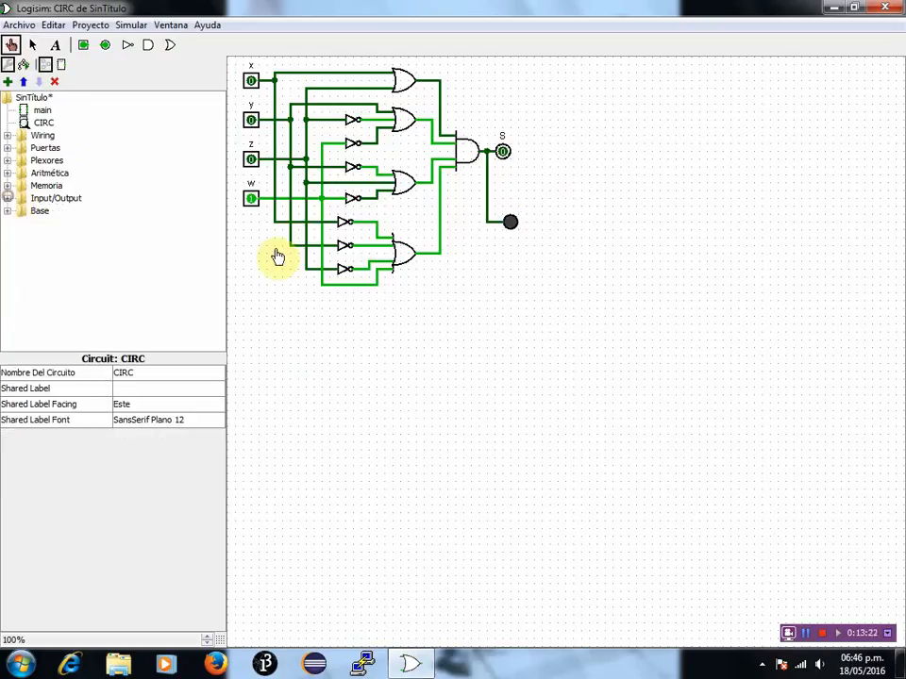
click(252, 162)
click(253, 122)
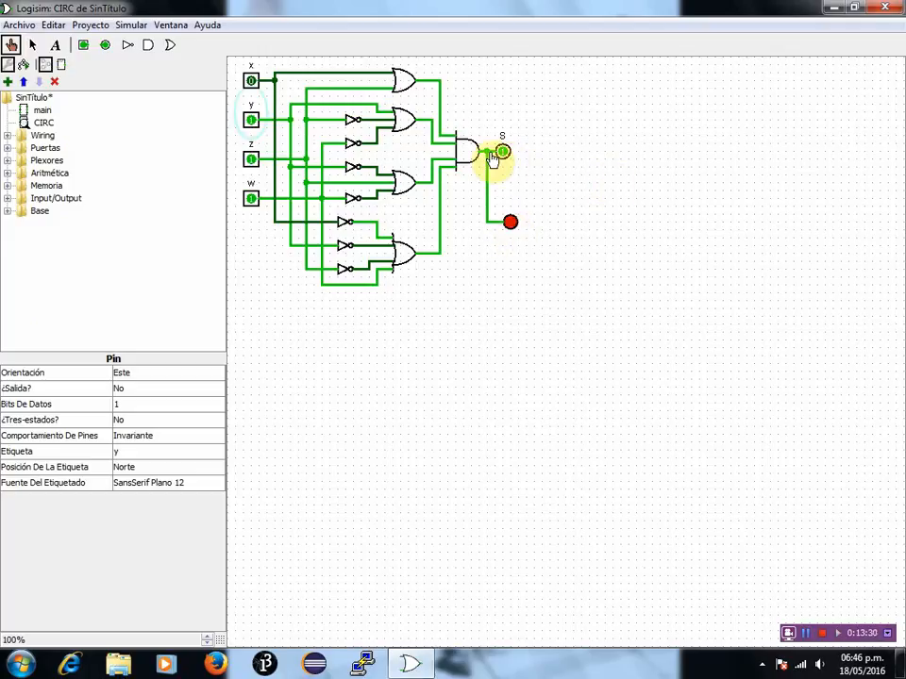
click(253, 81)
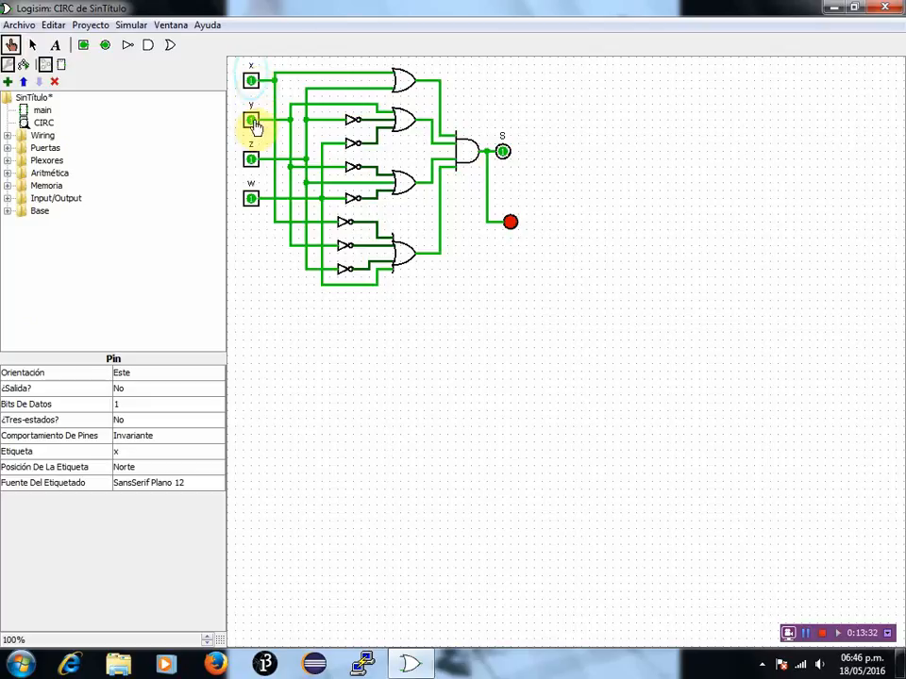
click(251, 122)
click(251, 159)
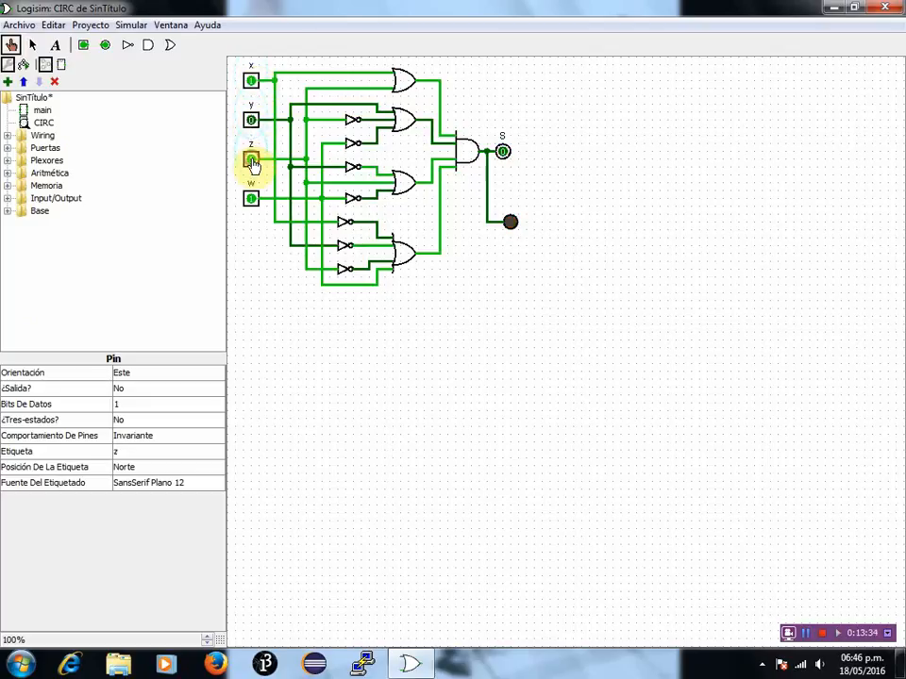
click(251, 200)
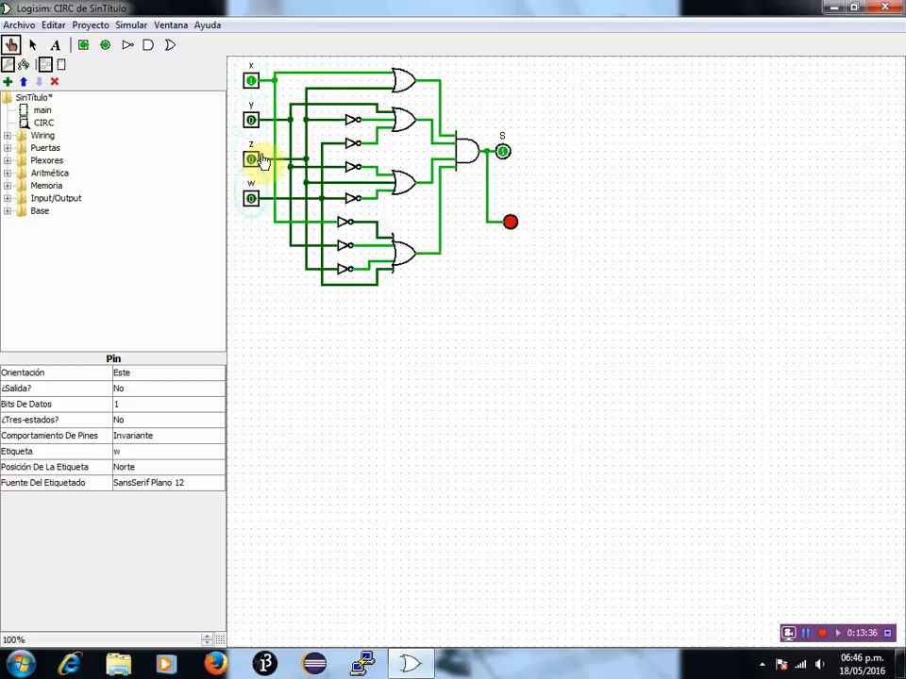
Step: Test the circuit and its LED with the xyzw input combinations 0100, 0101 and 1111
click(253, 83)
click(253, 122)
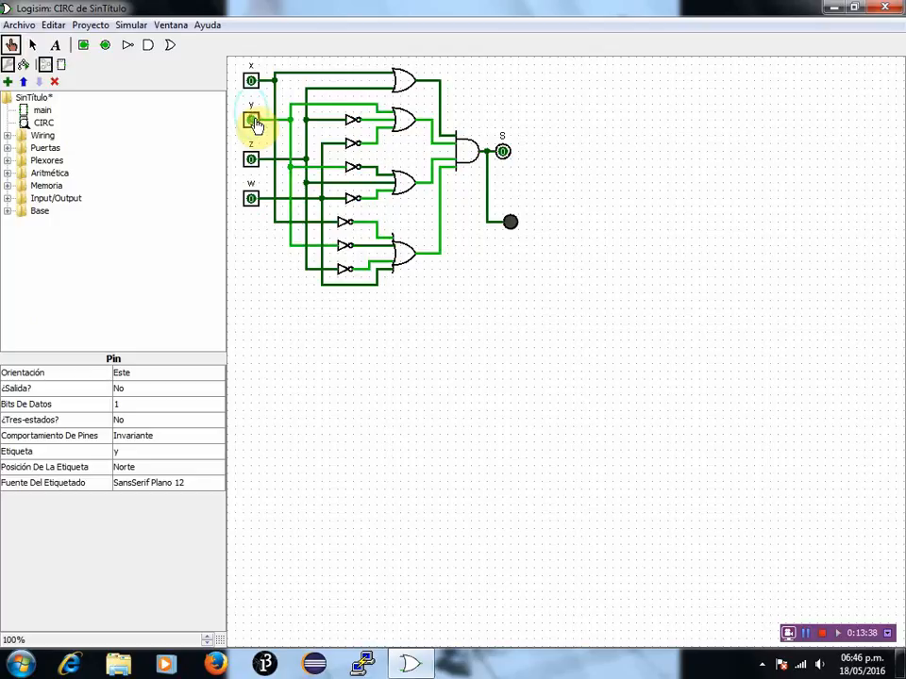
click(252, 199)
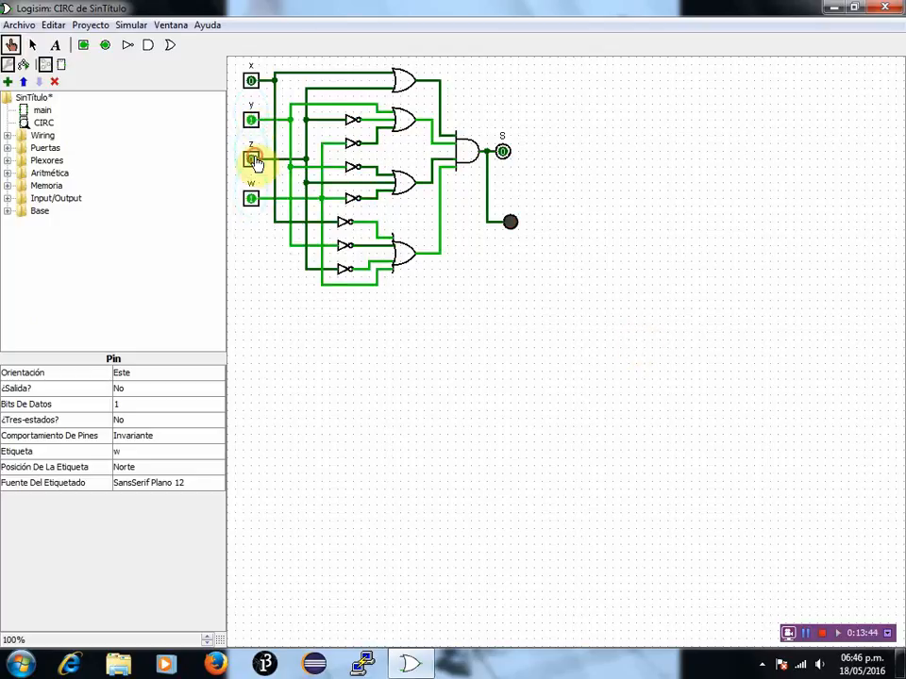
click(254, 159)
click(252, 82)
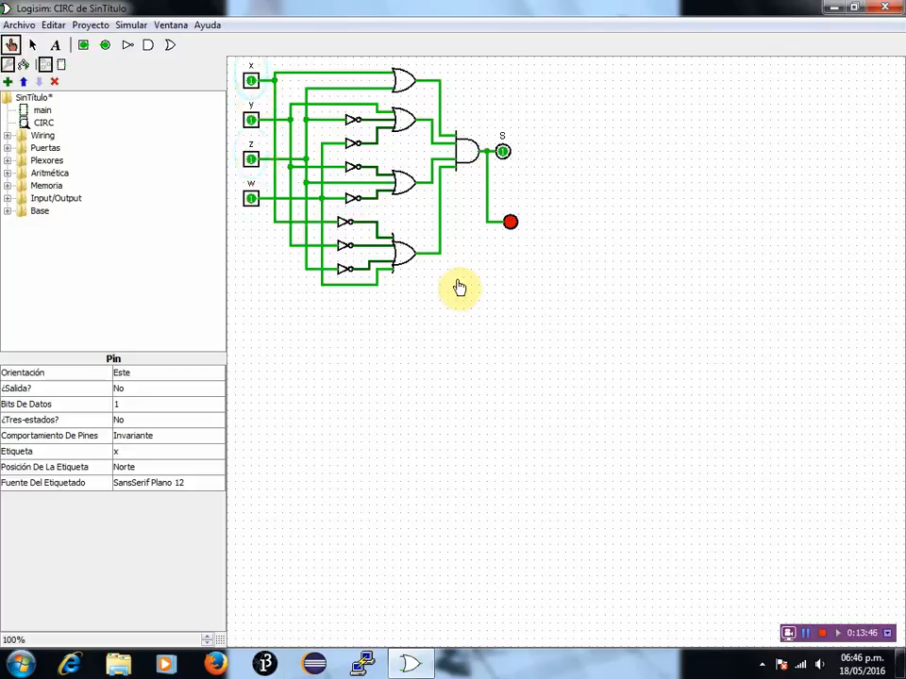
Step: Analyze the circuit, check the expression of S, and set S to 1 for xyzw row 0011 in the truth table
click(91, 24)
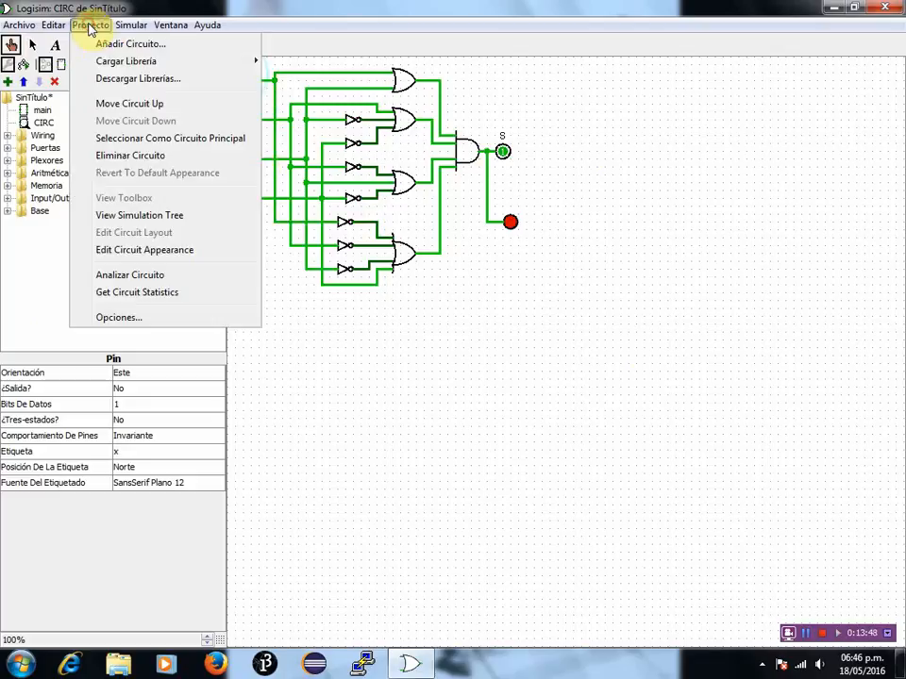
click(122, 275)
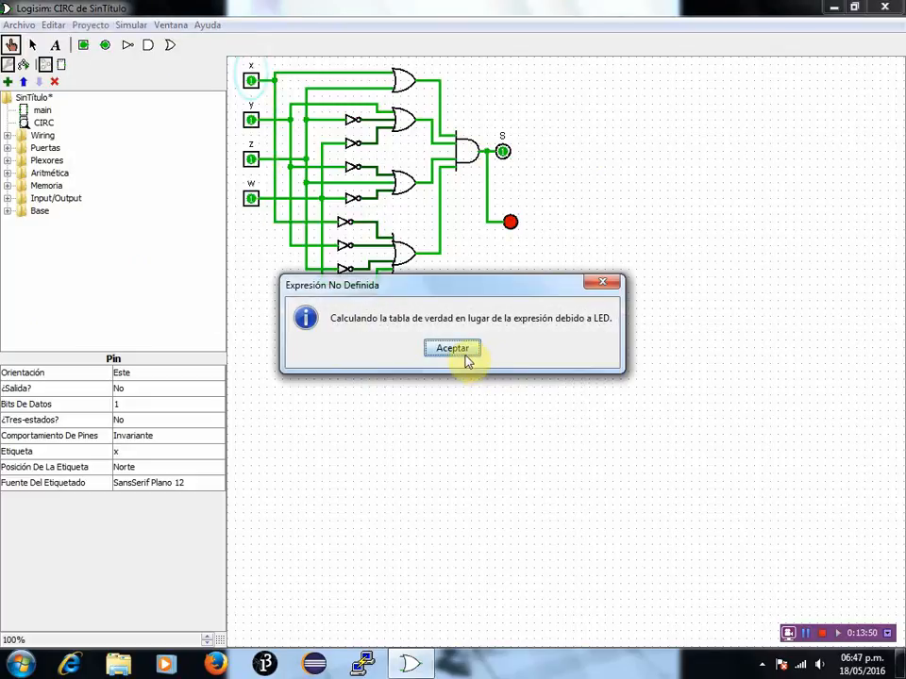
click(453, 349)
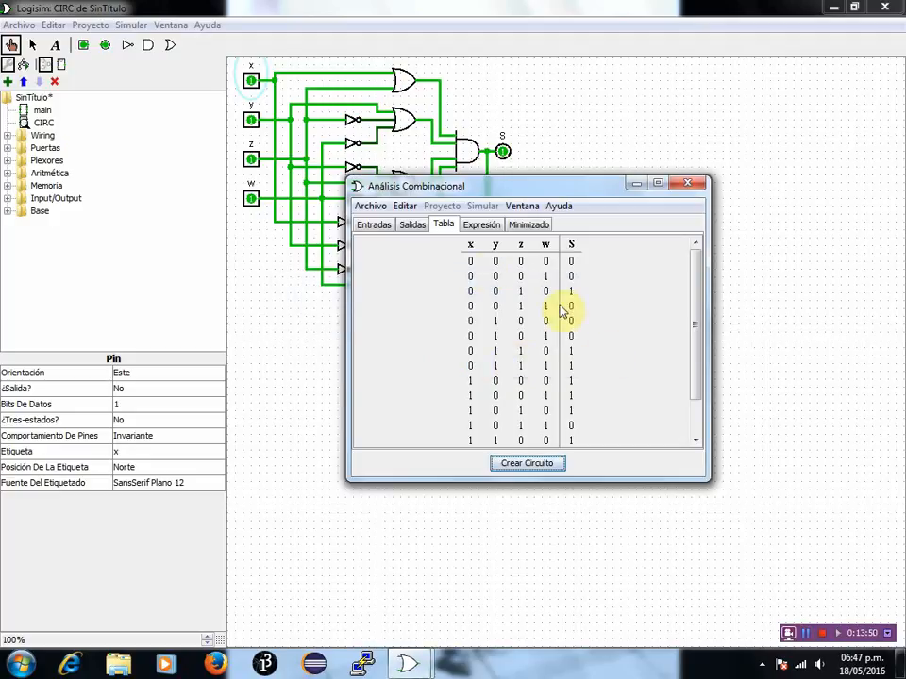
click(481, 225)
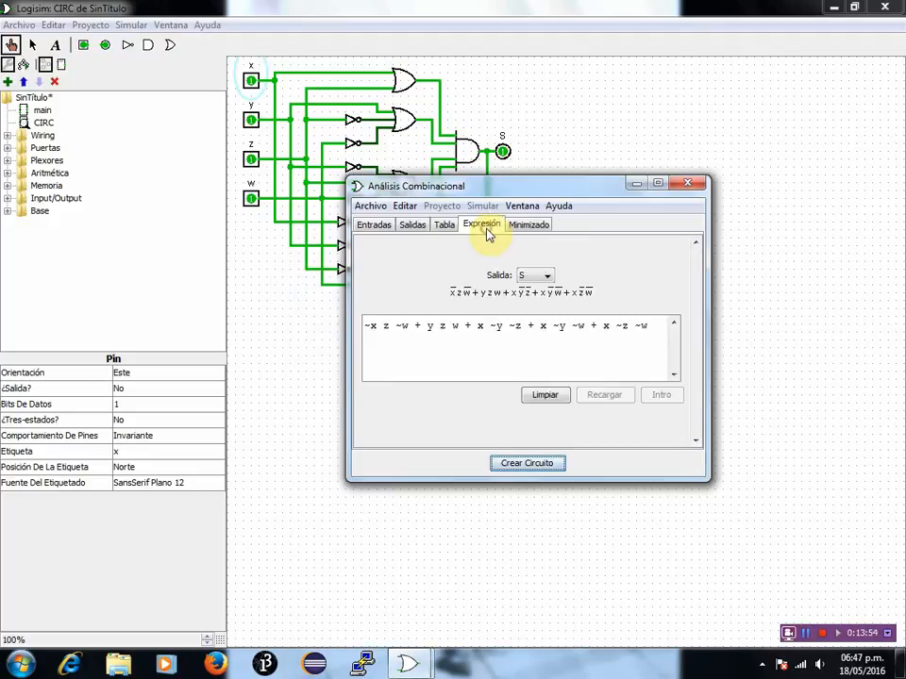
click(444, 227)
click(570, 306)
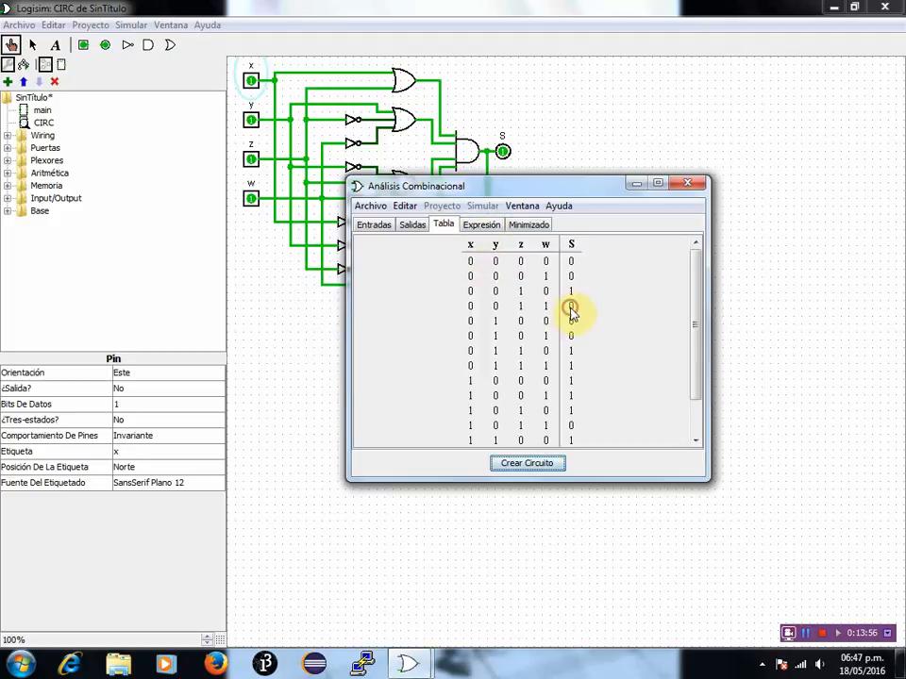
Step: Set the minimized format of output S to Product of sums for the modified truth table
click(519, 225)
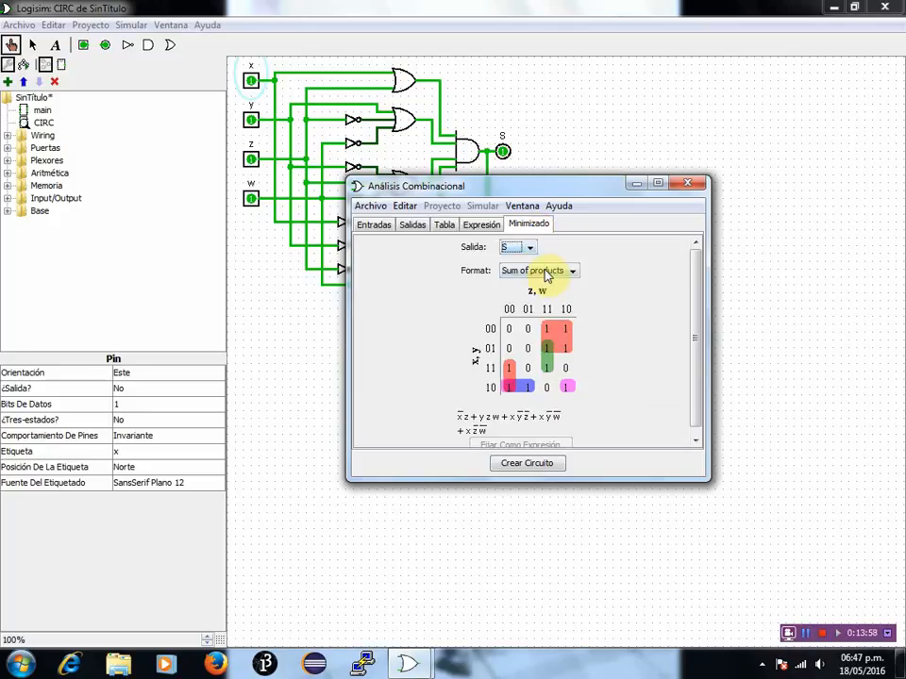
click(541, 270)
click(547, 298)
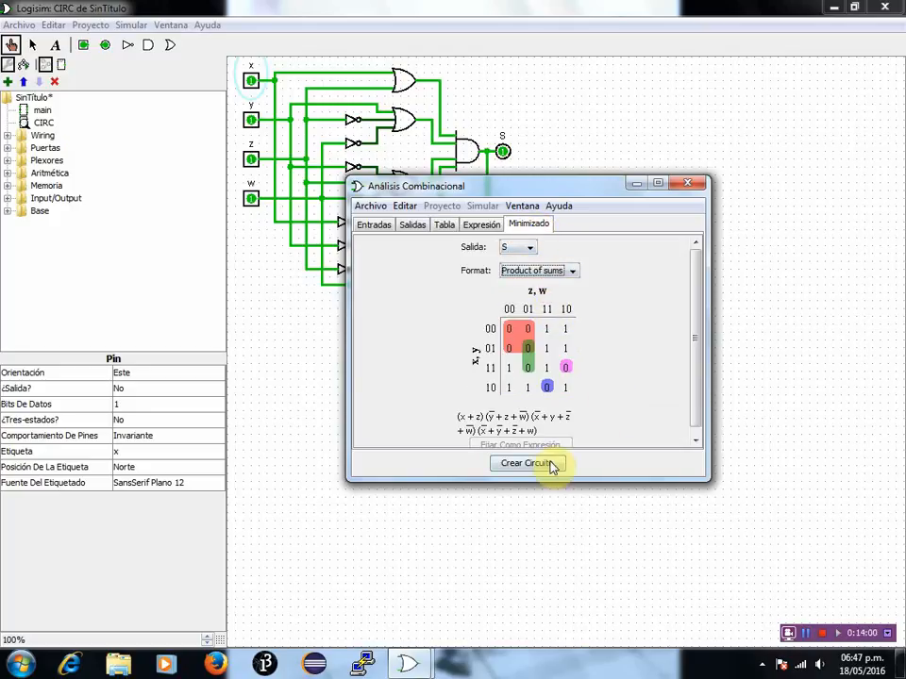
Step: Create the circuit from the modified analysis, replacing the existing CIRC circuit, and close the analysis window
click(502, 463)
click(511, 374)
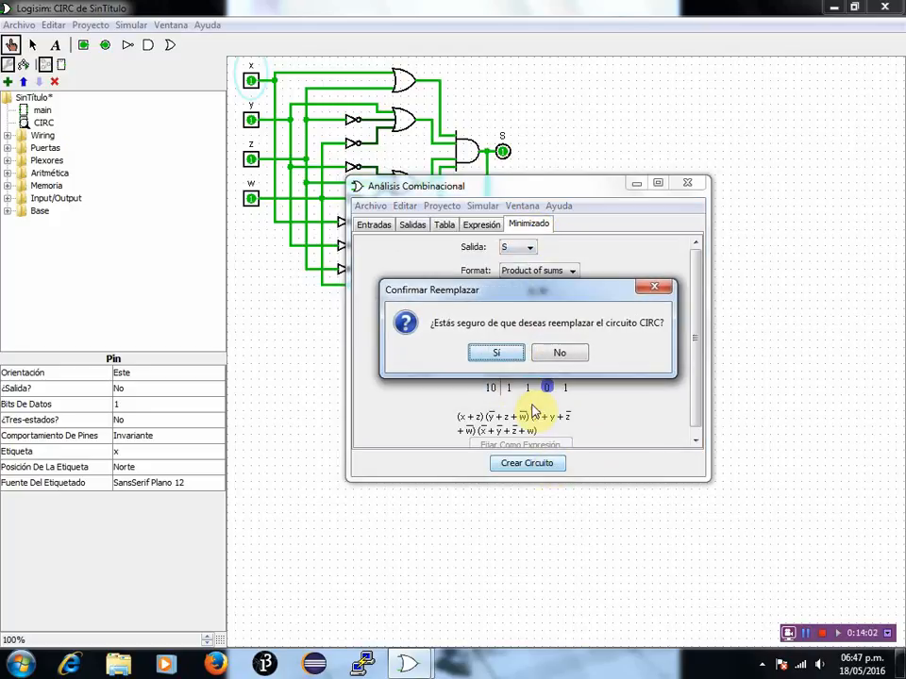
click(515, 354)
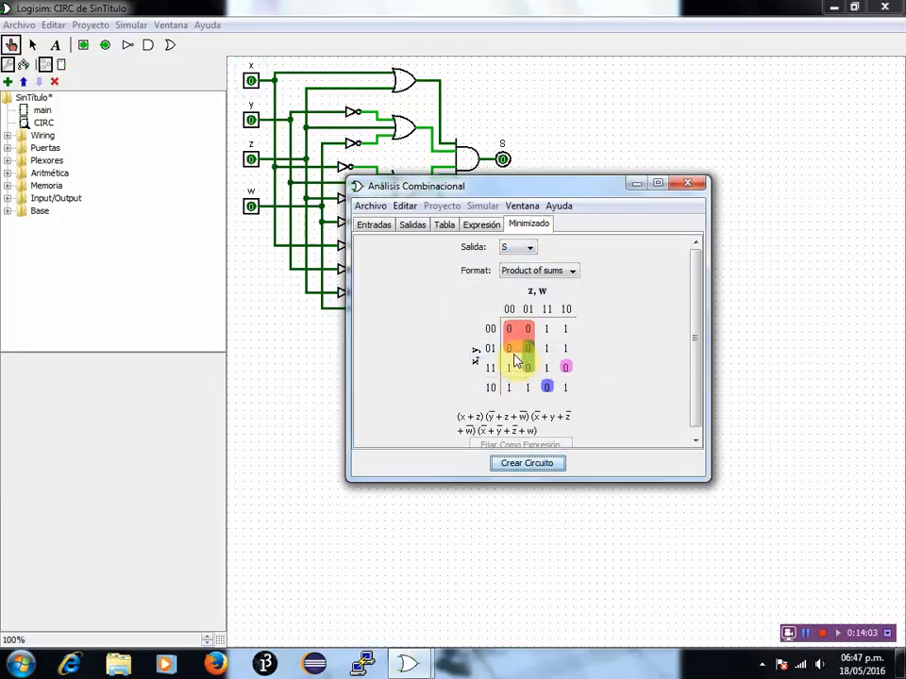
click(688, 183)
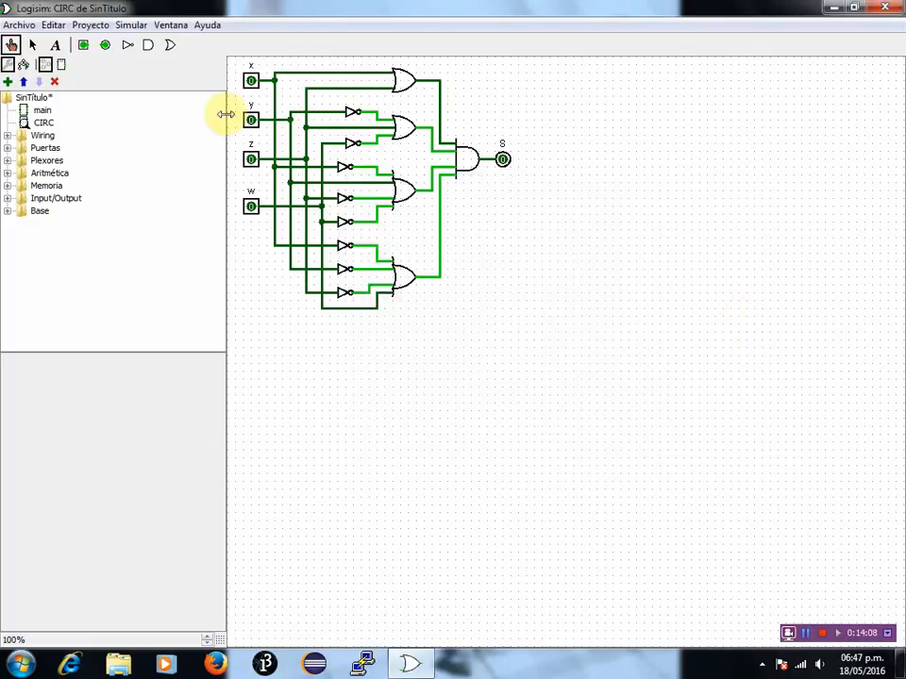
Step: Test the regenerated circuit by setting inputs x, y, z and w to 1
click(251, 80)
click(251, 118)
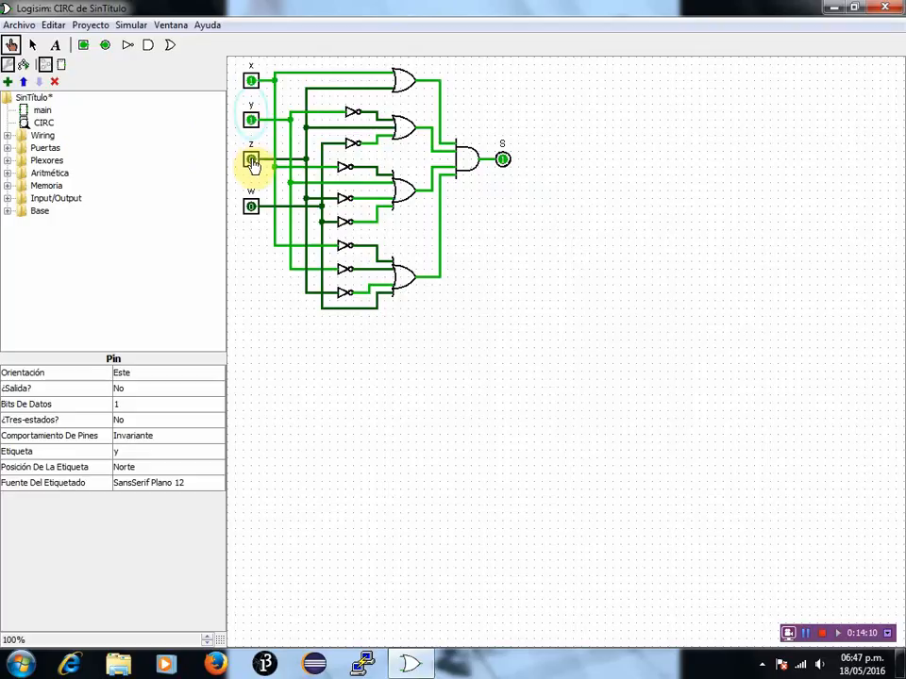
click(251, 159)
click(251, 207)
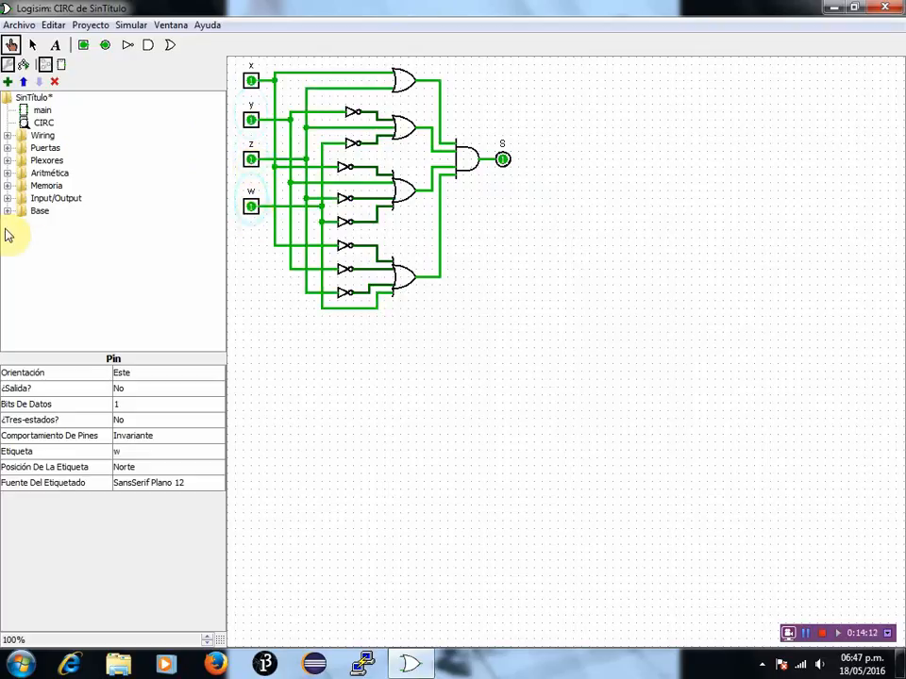
Step: Add an LED below output S in the regenerated circuit and wire it to the AND gate's output
click(7, 198)
click(55, 249)
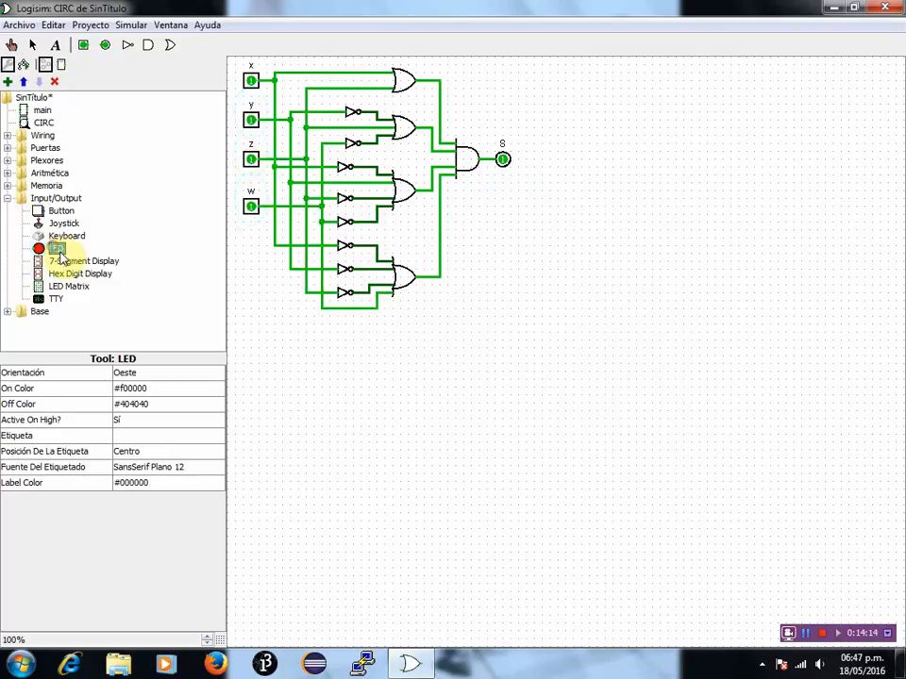
click(498, 247)
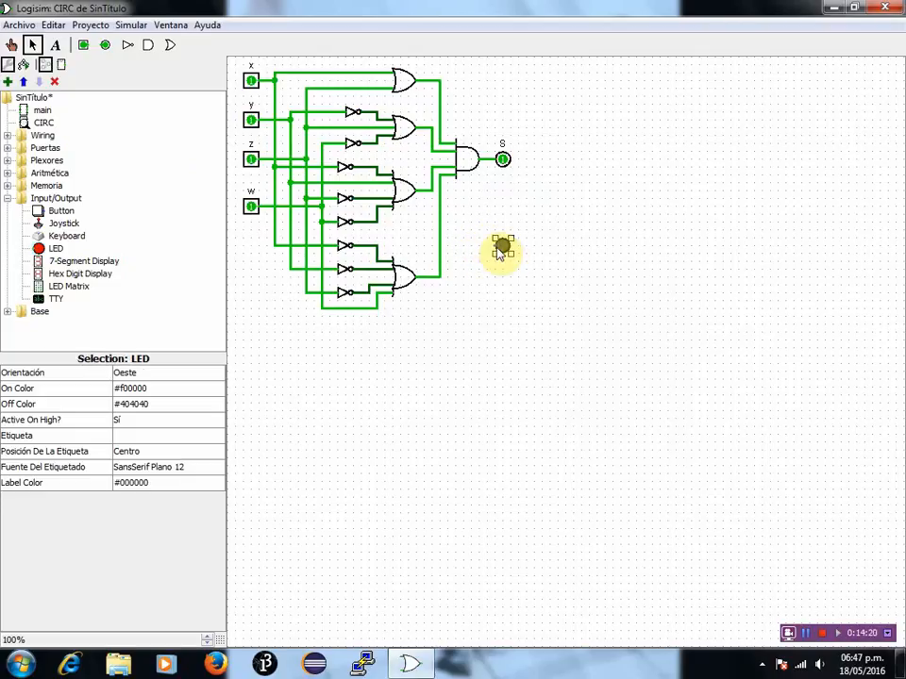
drag(483, 247, 479, 158)
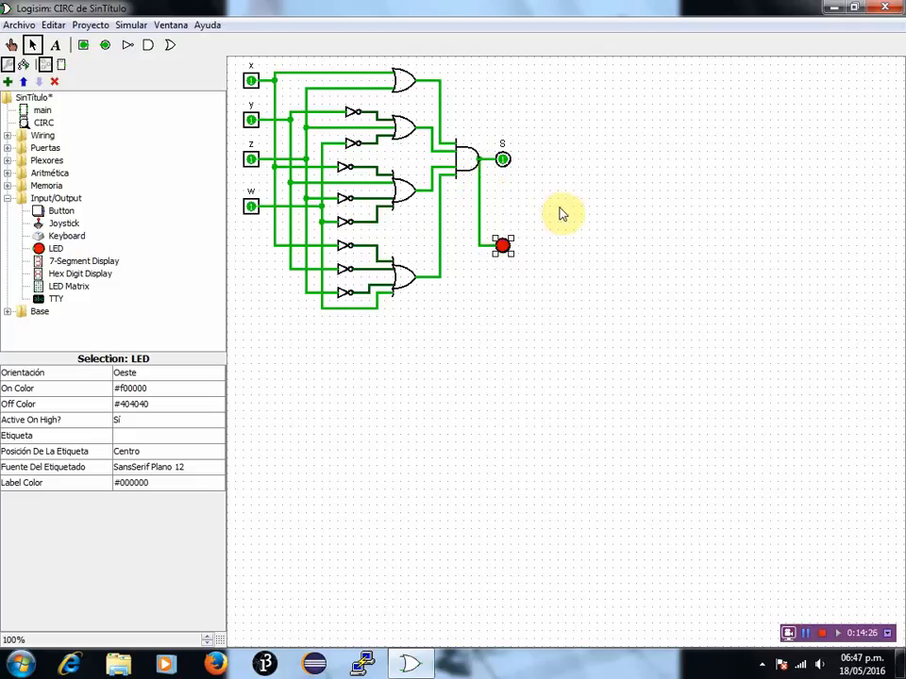
Step: Test the regenerated circuit and its LED with the xyzw input combinations 0000, 0010 and 0011
click(11, 44)
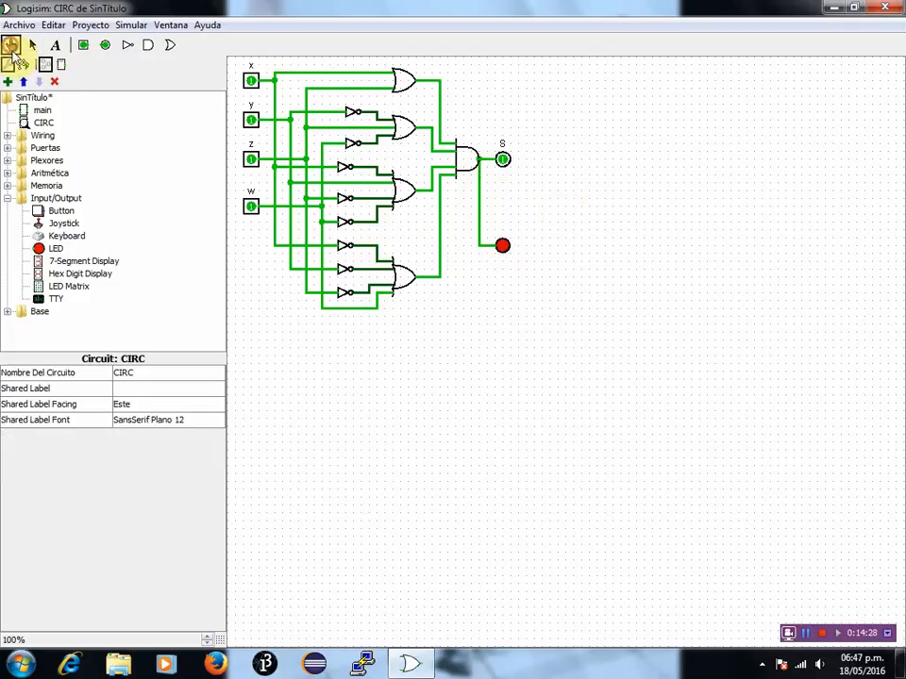
click(8, 198)
click(255, 83)
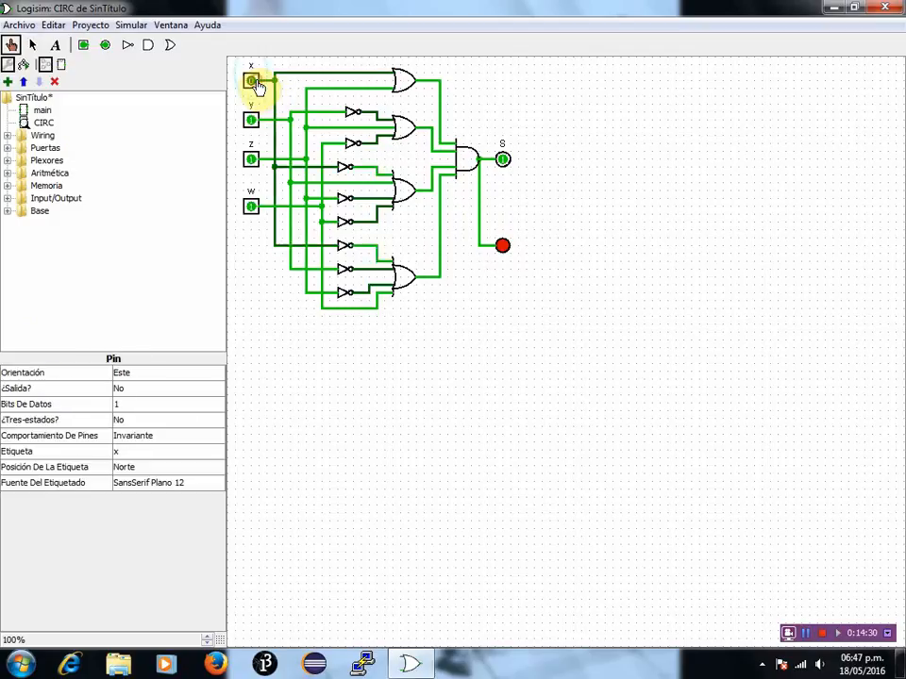
click(253, 122)
click(253, 161)
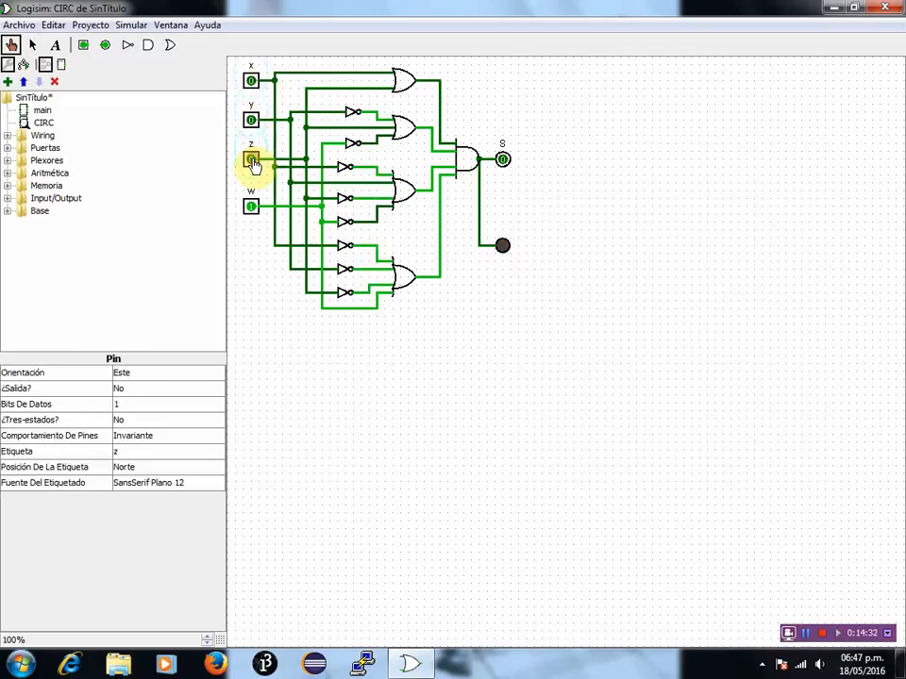
click(251, 208)
click(252, 164)
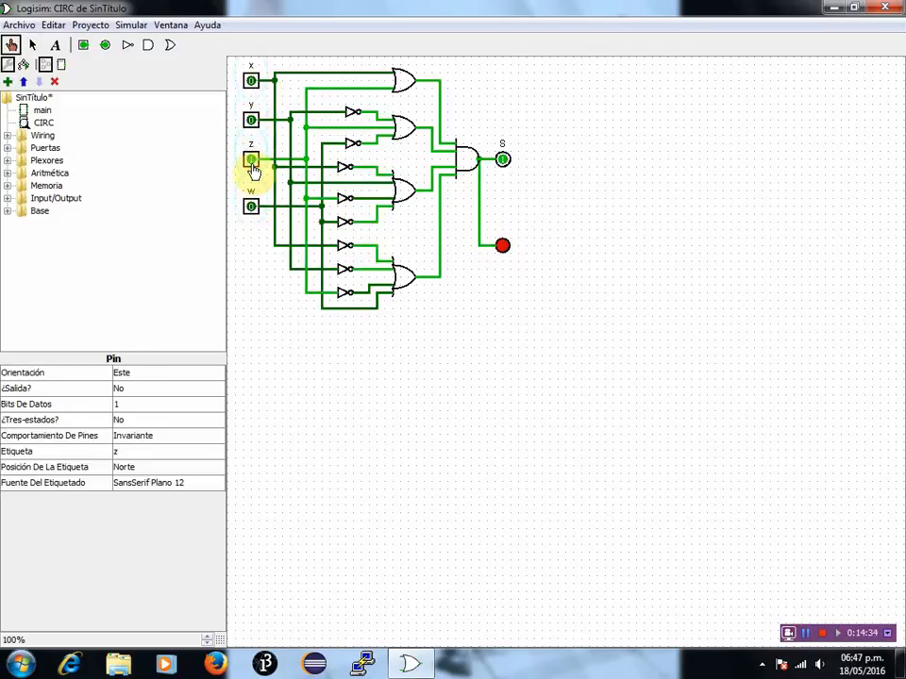
click(253, 206)
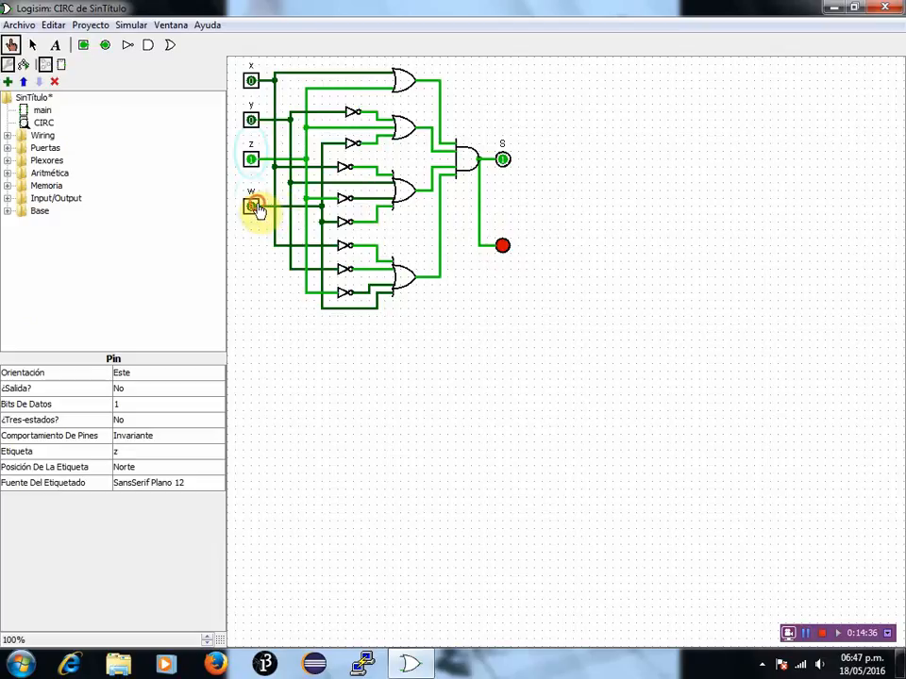
Step: Test the circuit and its LED with the xyzw input combinations 0111, 1011 and 1000
click(253, 121)
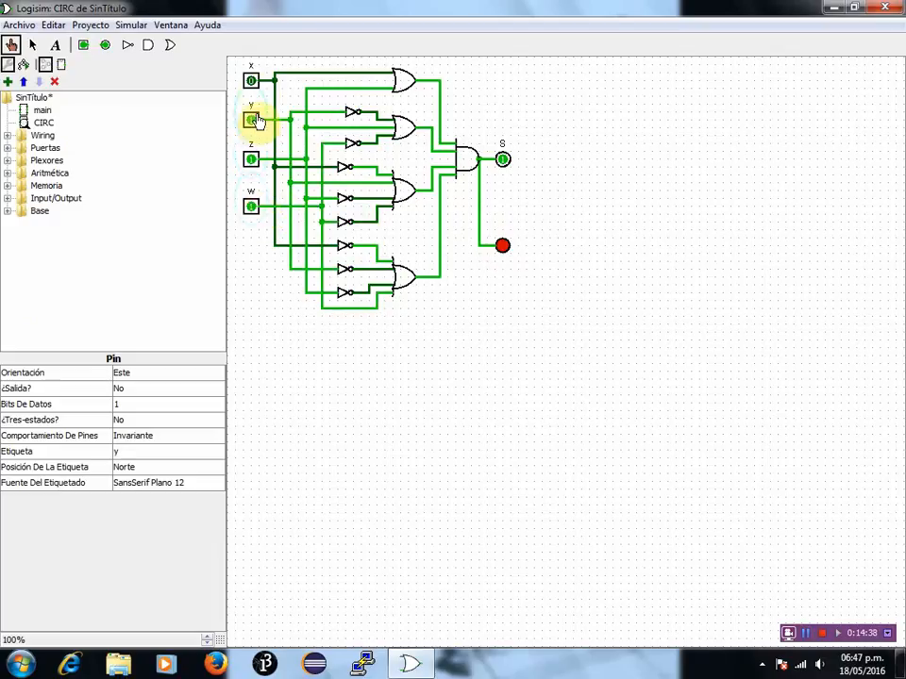
click(253, 83)
click(253, 120)
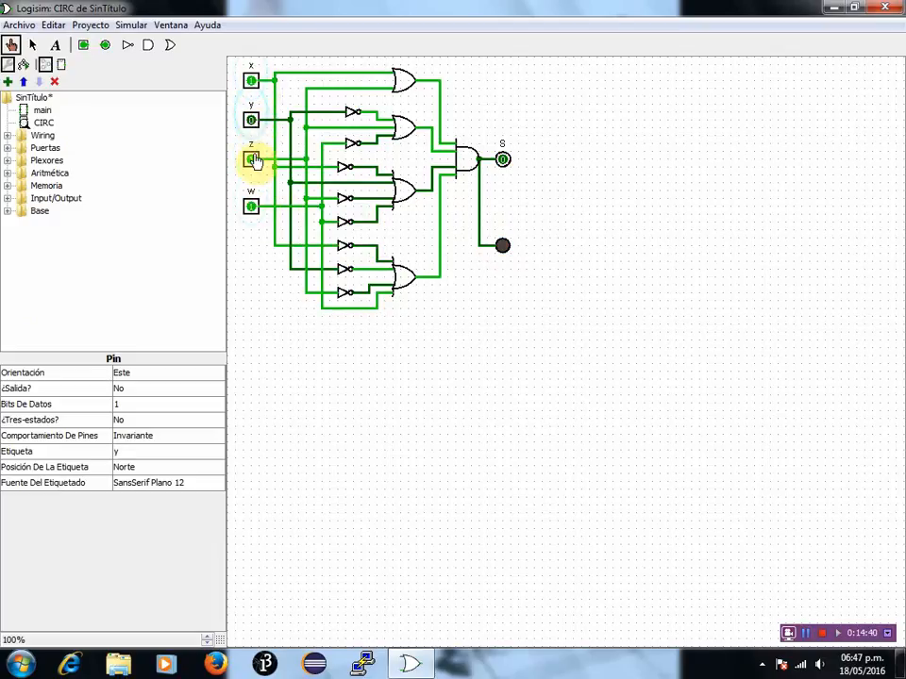
click(253, 161)
click(252, 207)
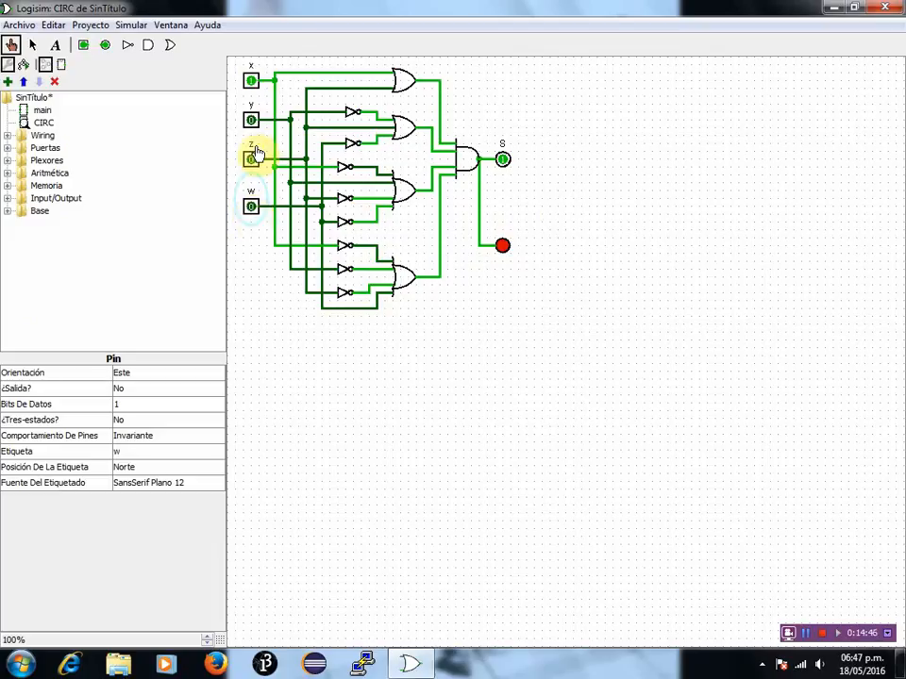
Step: Reset all inputs to 0 and test the LED with x, y, z and w each switched to 1 on its own
click(253, 85)
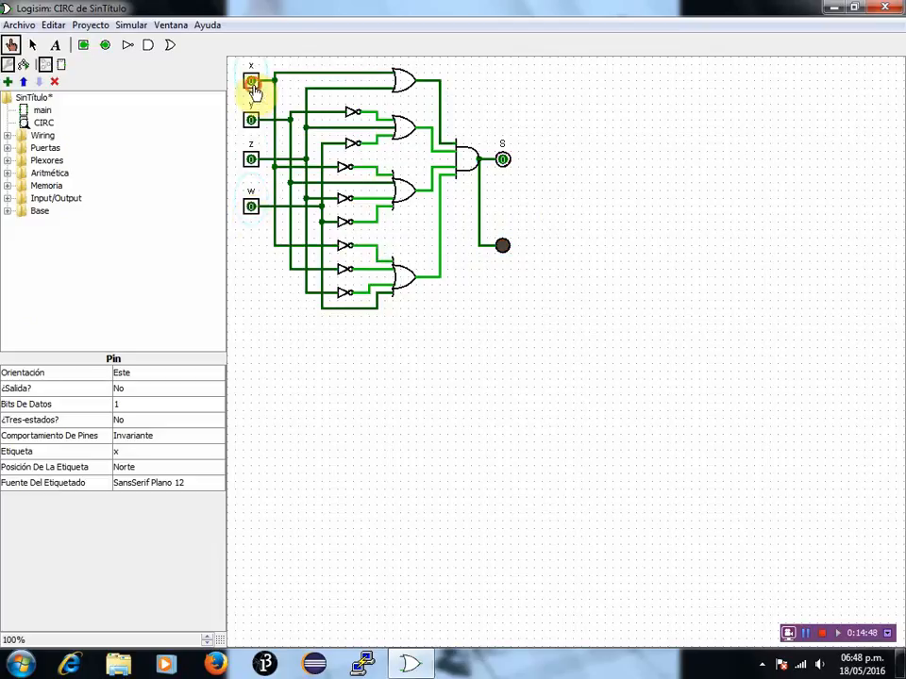
click(252, 87)
click(252, 87)
click(254, 123)
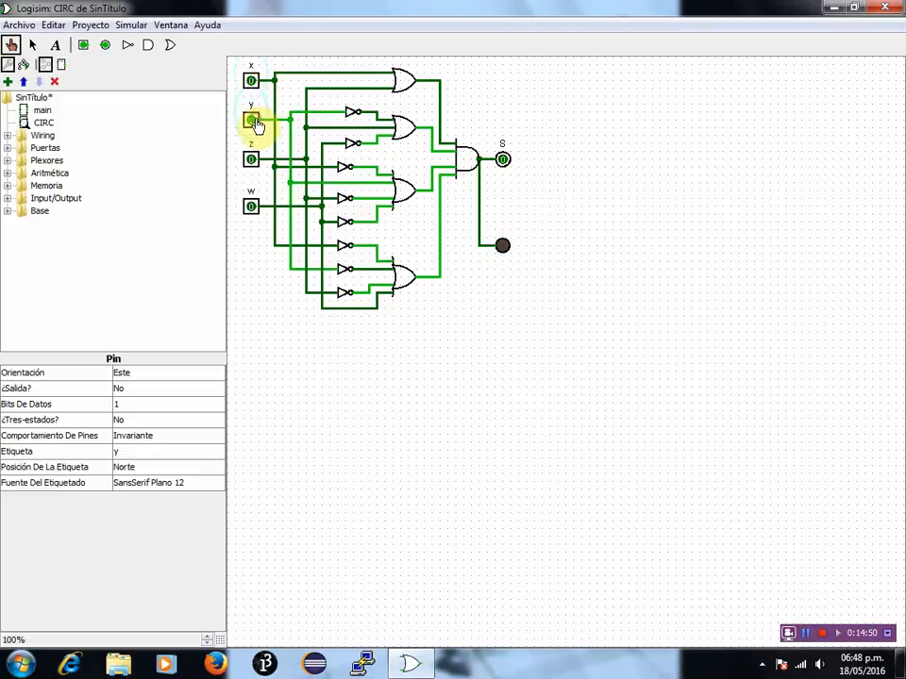
click(255, 123)
click(253, 161)
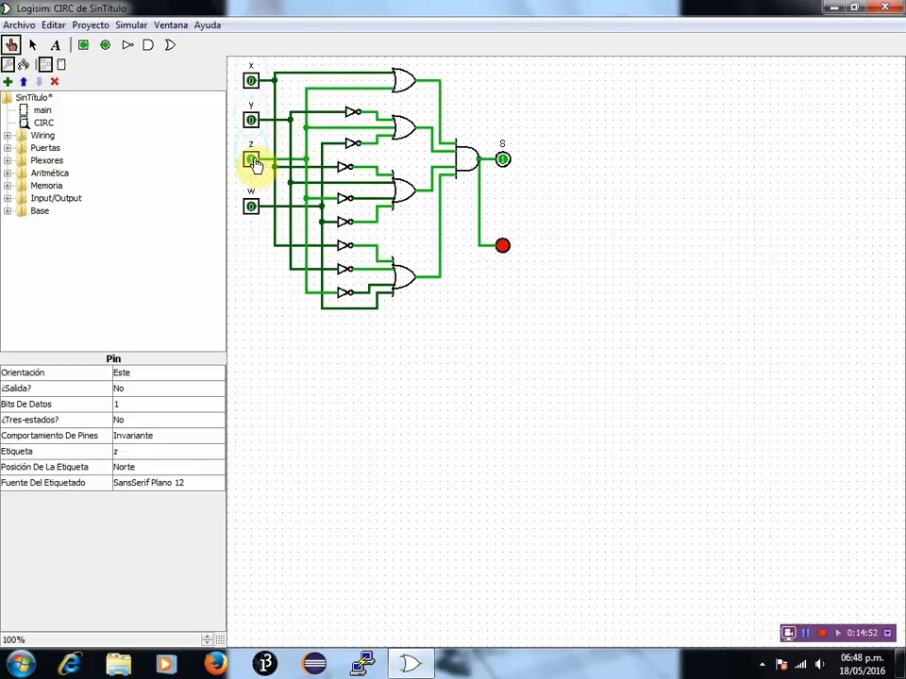
click(253, 161)
click(253, 208)
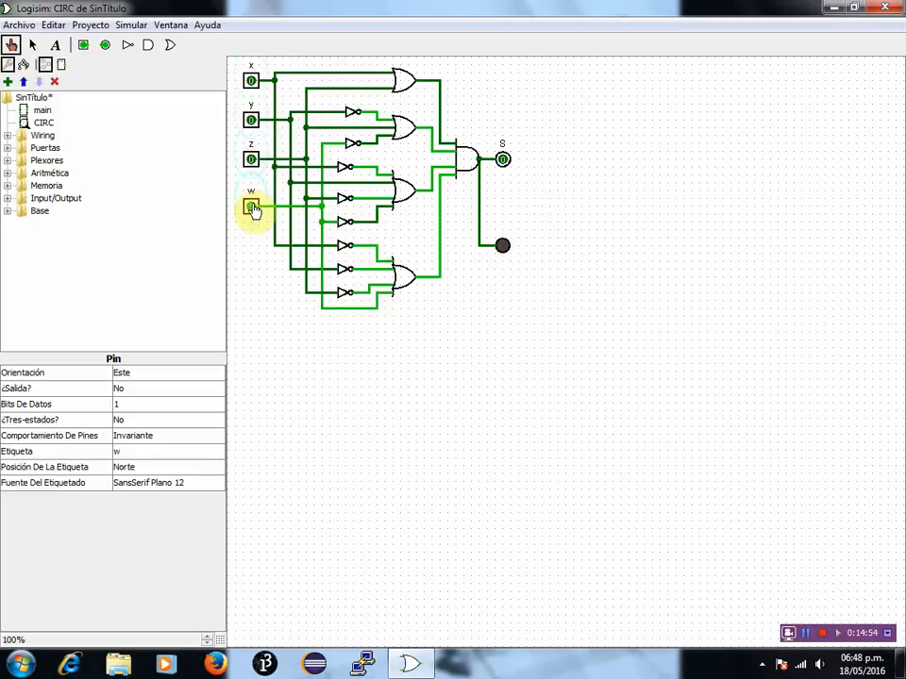
click(253, 208)
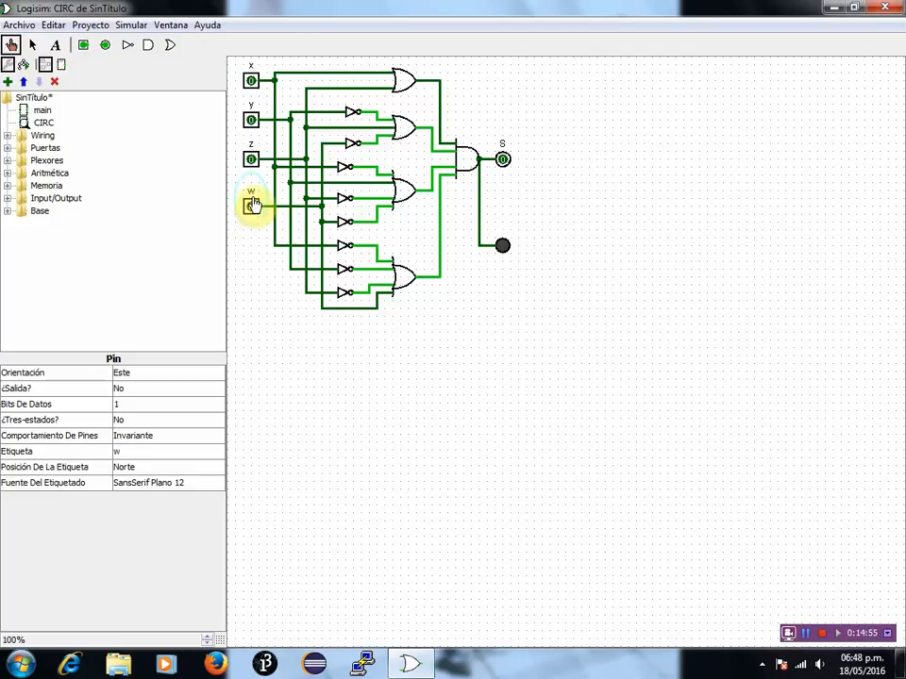
Step: Switch inputs x, y, z and w to 1 in order, ending with the combination 1111
click(253, 85)
click(253, 122)
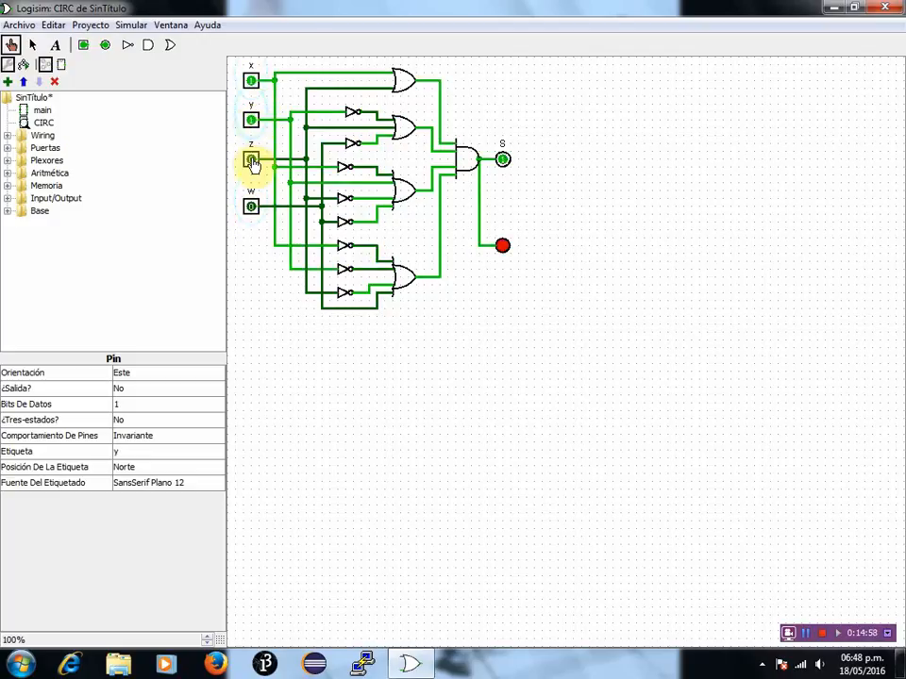
click(253, 160)
click(251, 206)
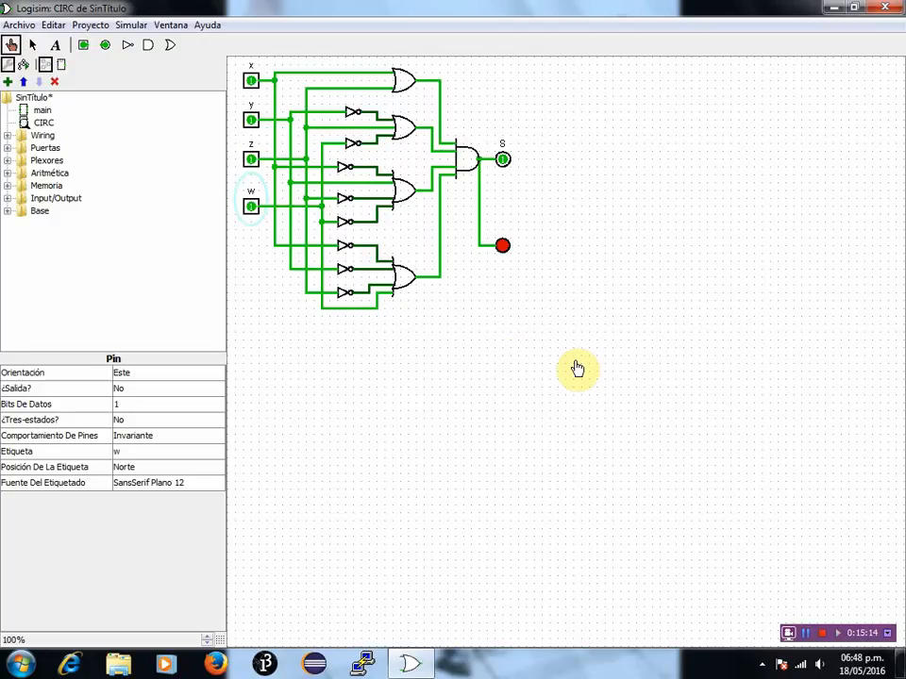
Step: Analyze the circuit with its LED, examine the truth table, expression and minimized Karnaugh map for S, and close the analysis
click(91, 24)
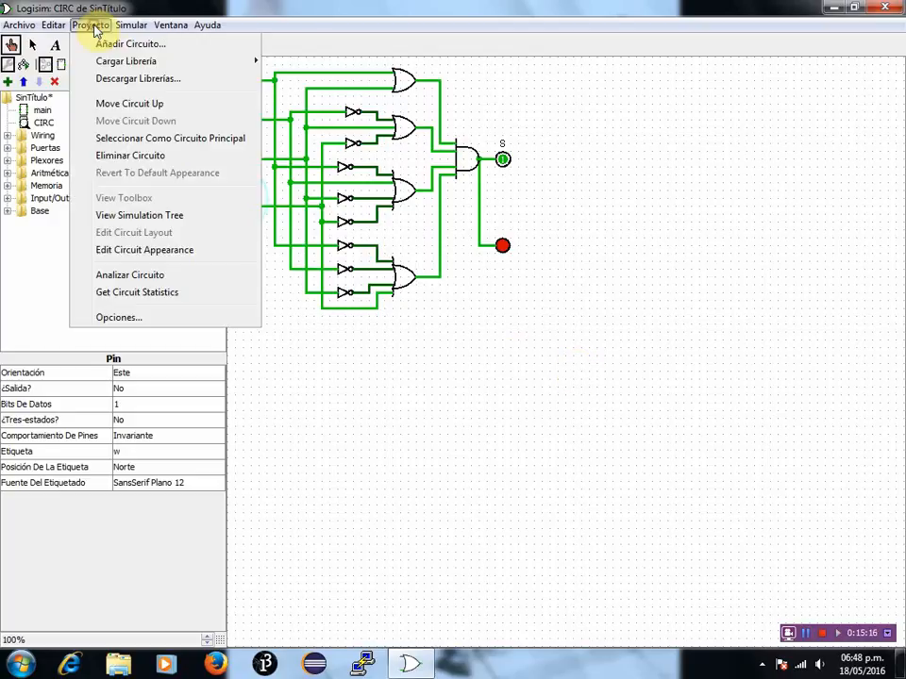
click(141, 274)
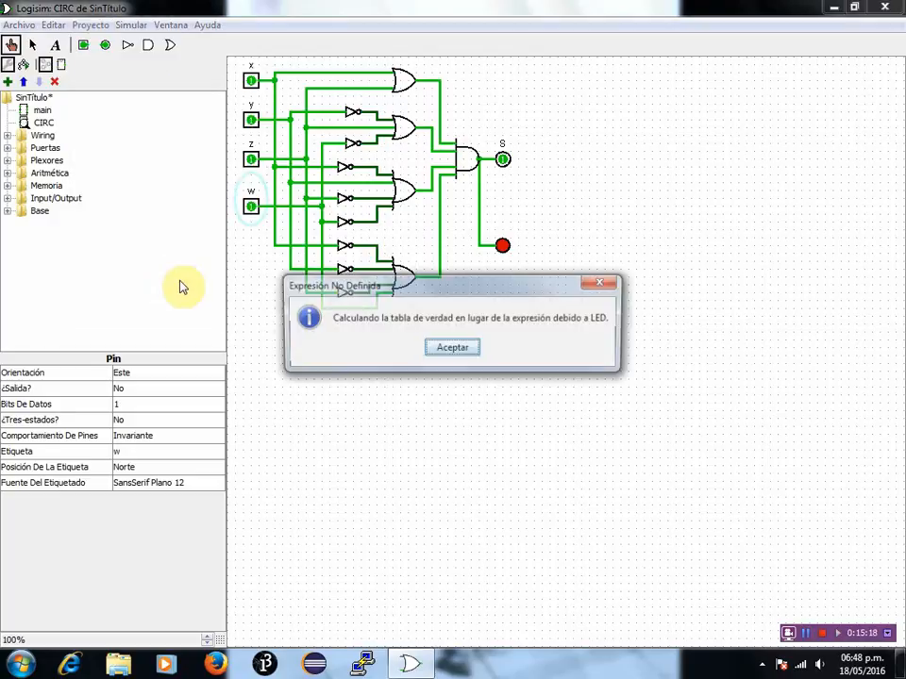
click(451, 347)
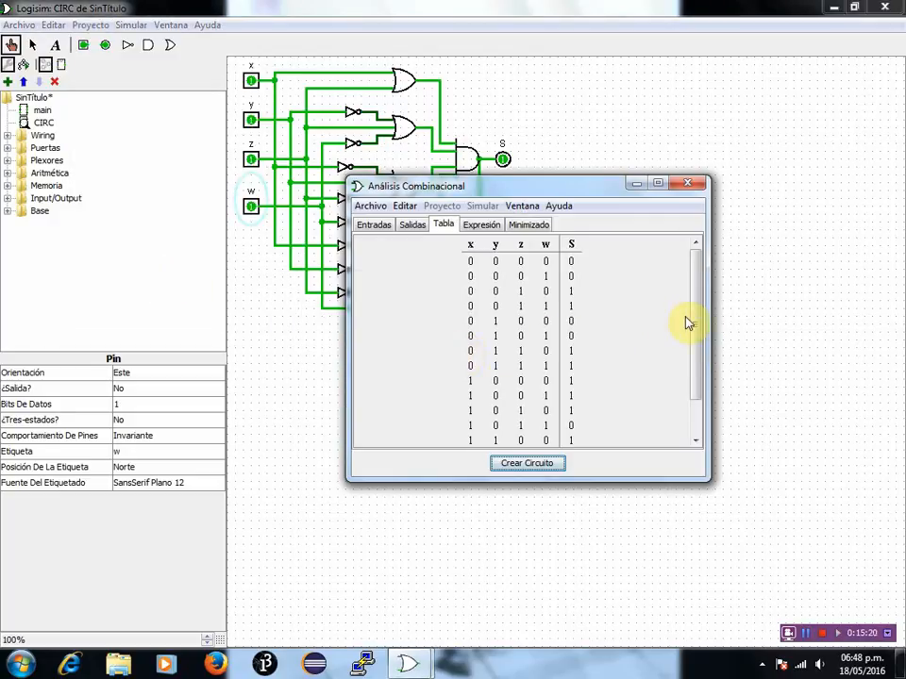
mouse_move(696, 324)
mouse_down()
mouse_move(703, 378)
mouse_move(702, 307)
mouse_up()
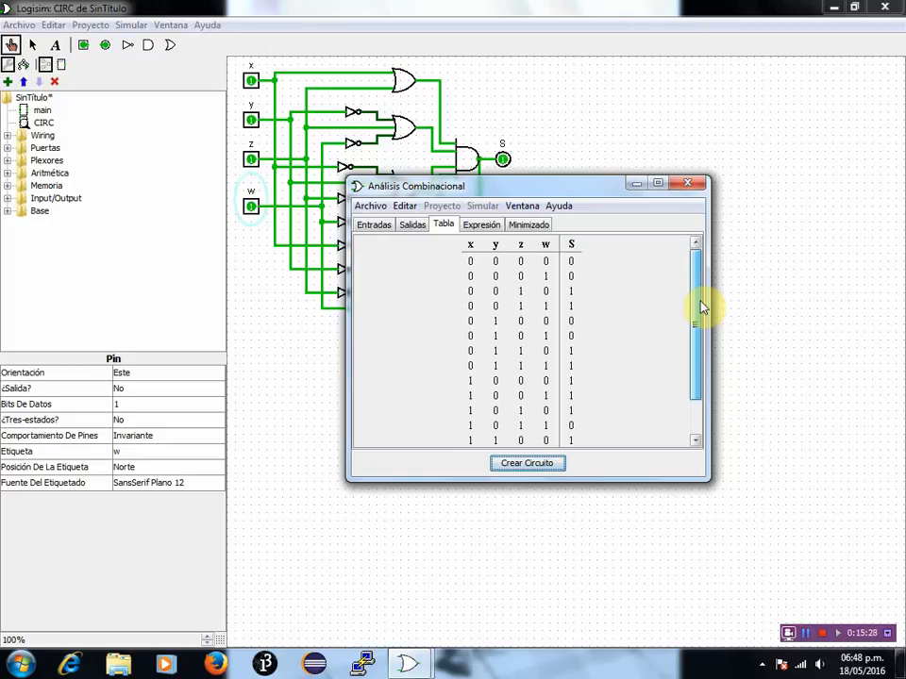
mouse_move(702, 307)
mouse_down()
mouse_move(718, 414)
mouse_move(706, 289)
mouse_up()
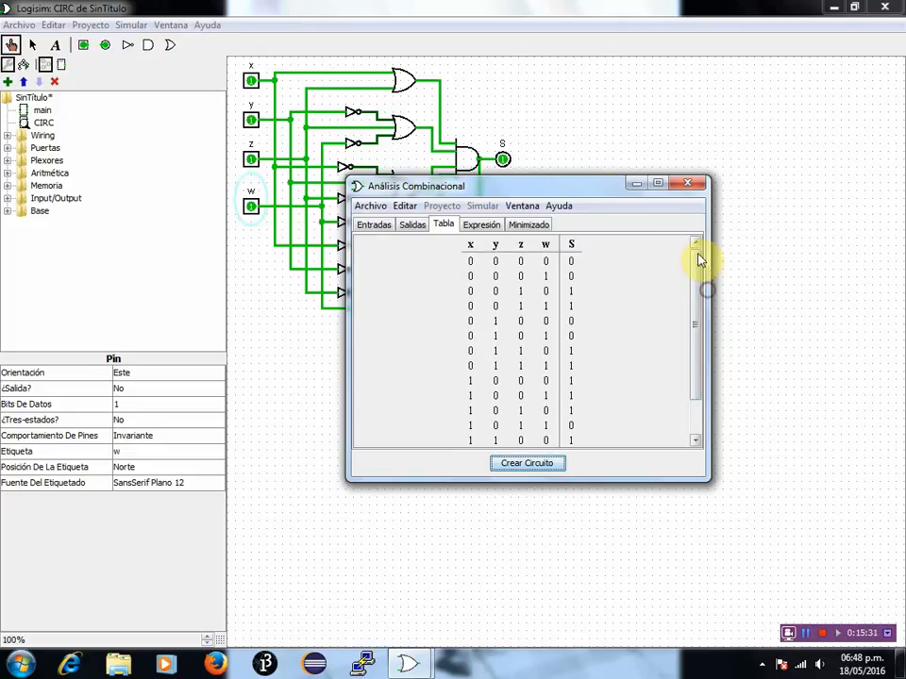
click(483, 225)
click(525, 227)
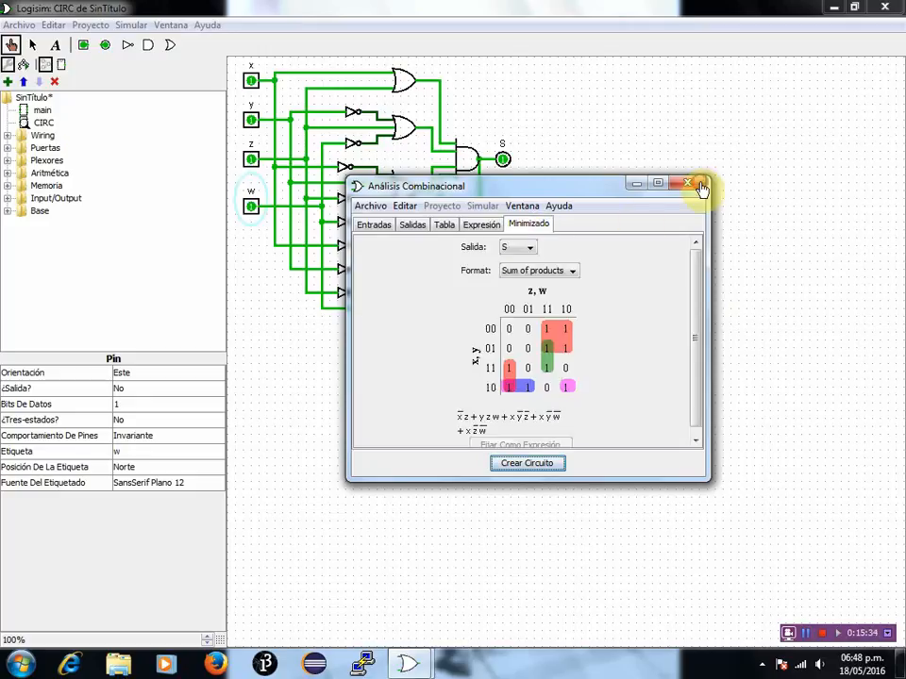
click(688, 182)
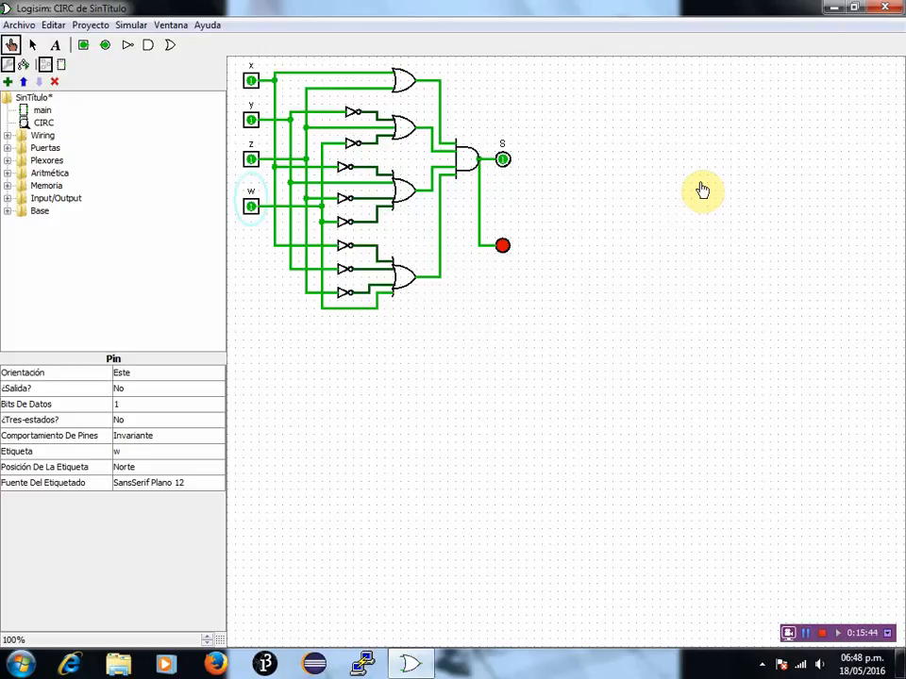
click(856, 7)
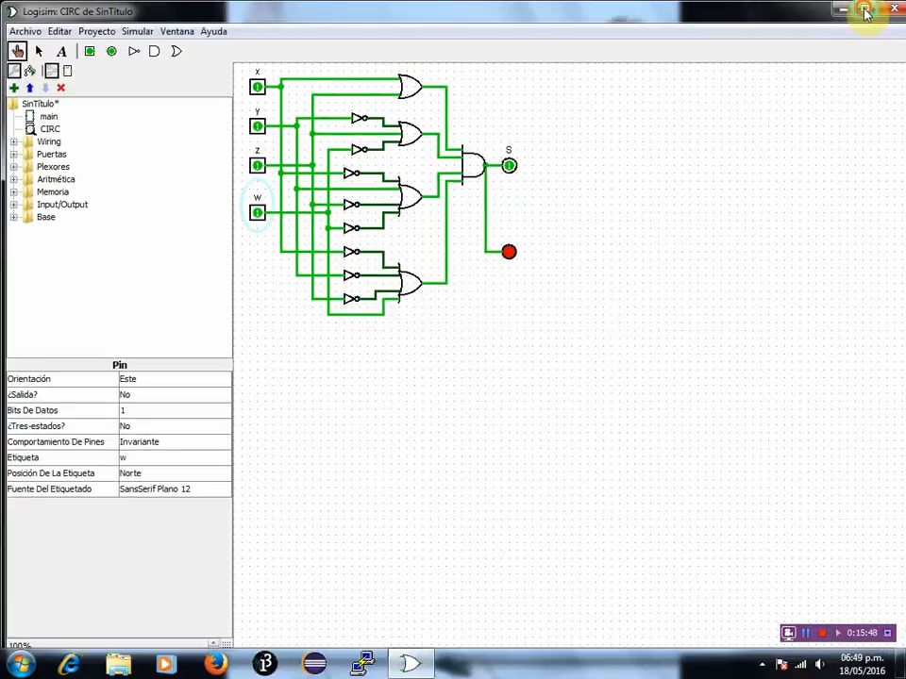
click(860, 9)
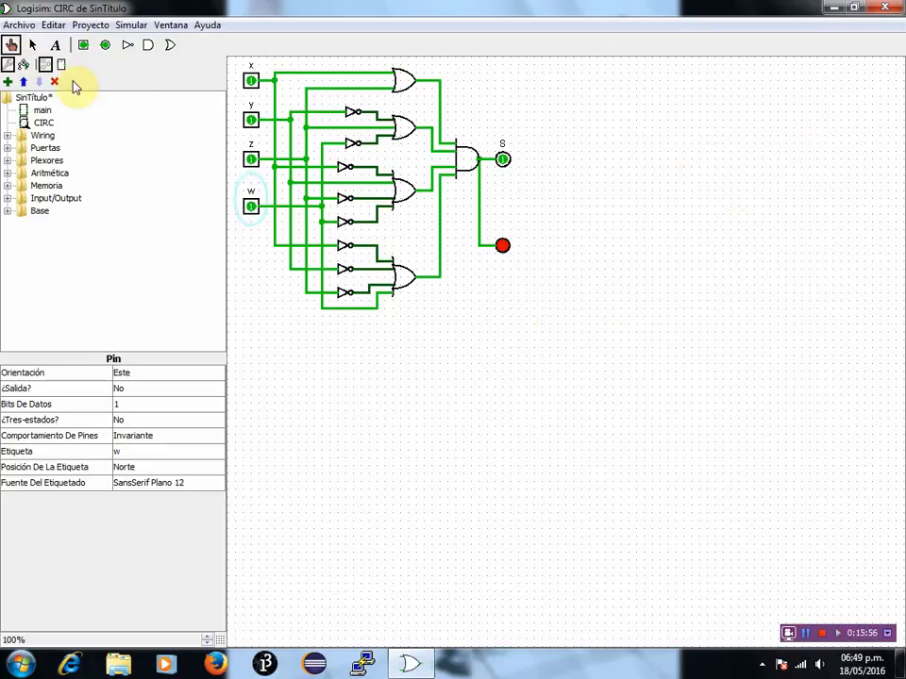
Step: Exit Logisim and discard the unsaved changes to the untitled project
click(11, 45)
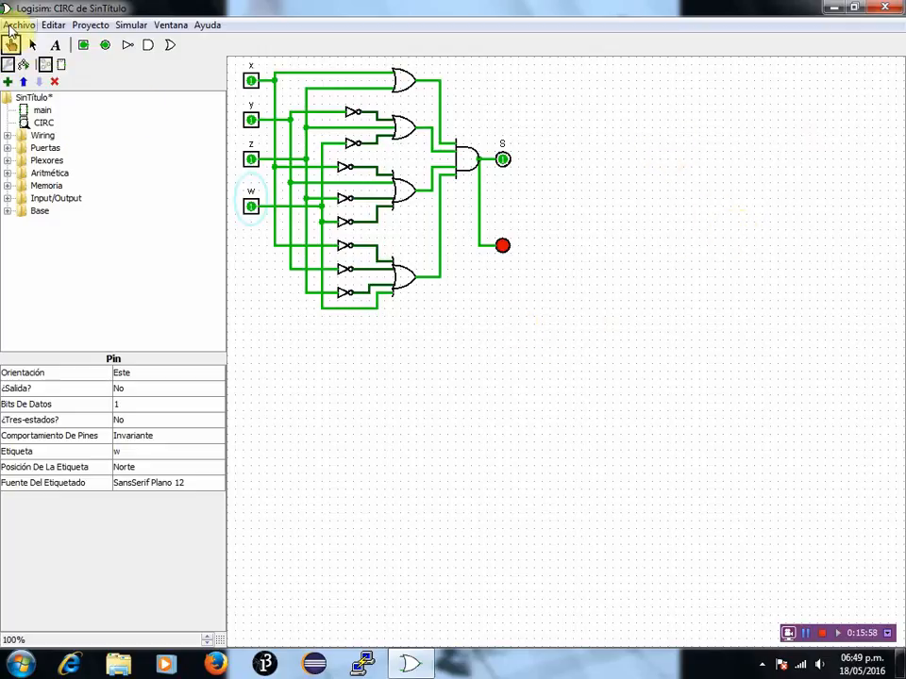
click(9, 26)
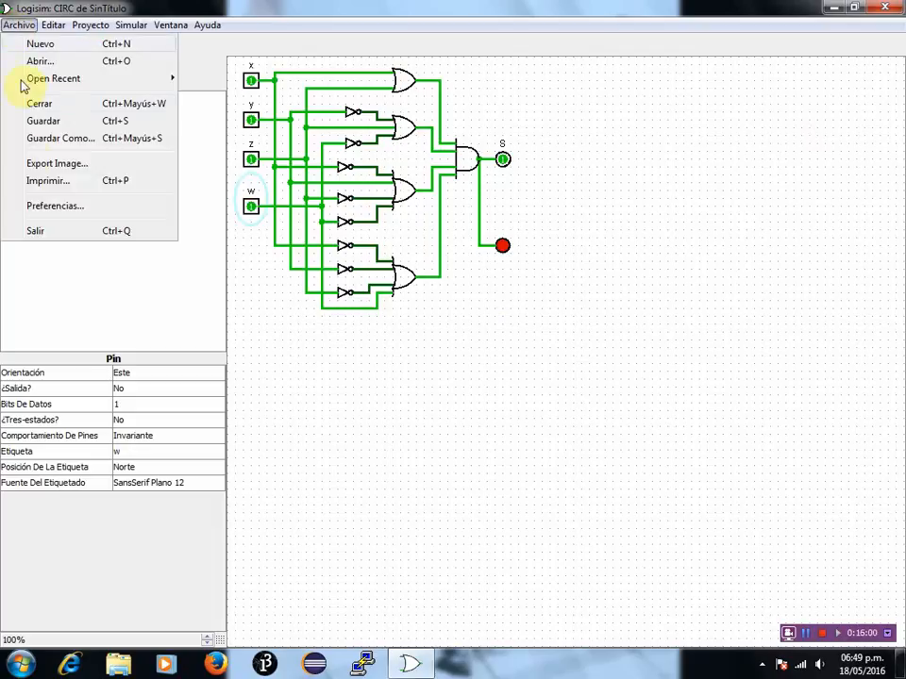
click(27, 232)
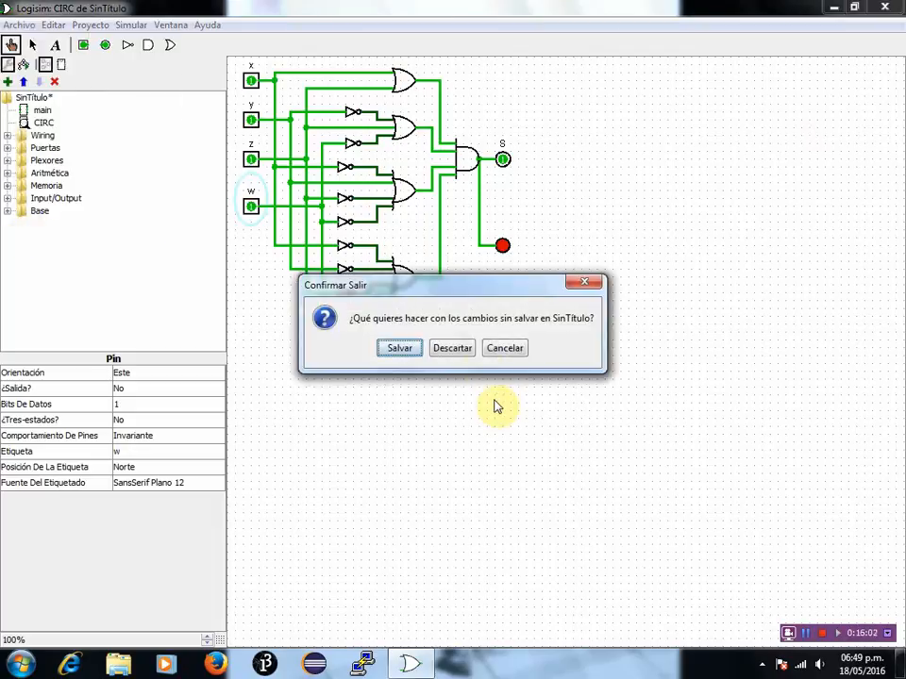
click(463, 354)
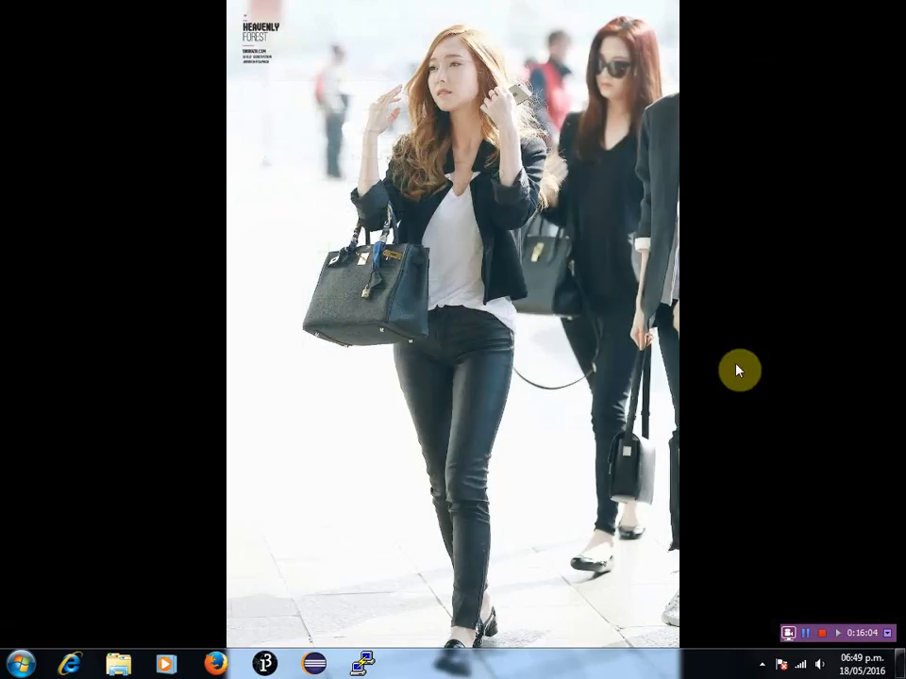